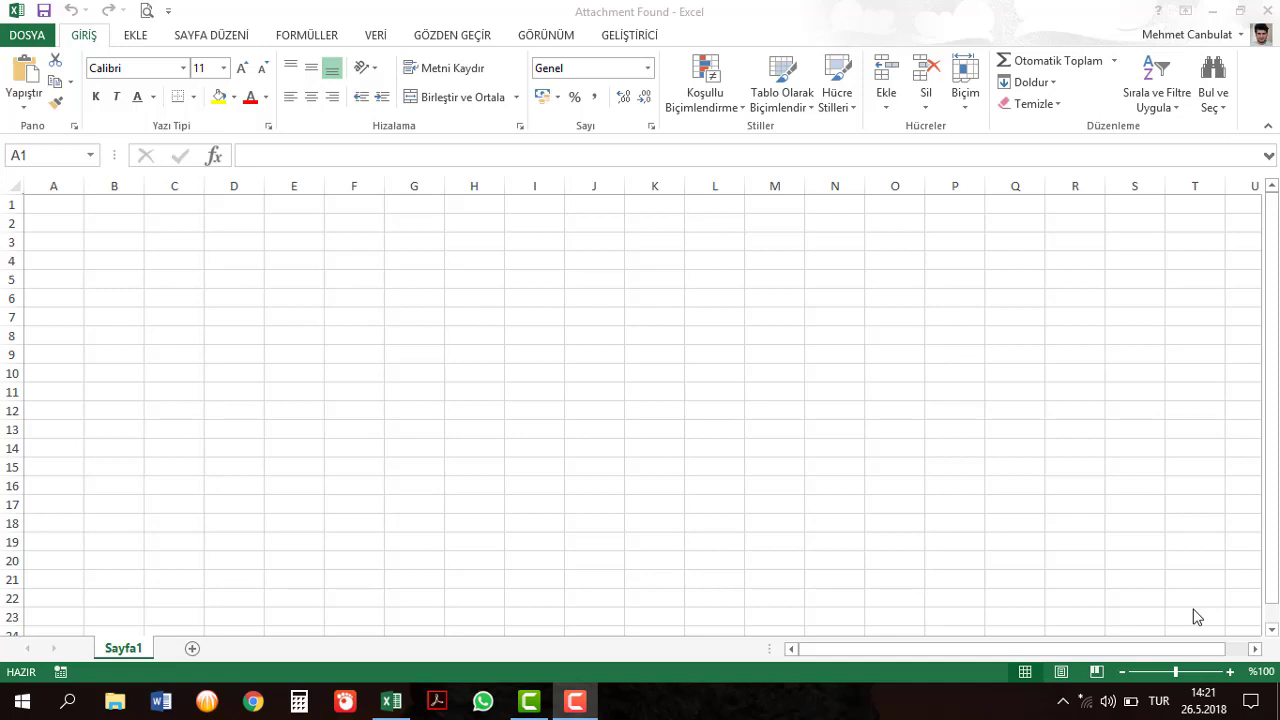
Open the VBA editor from the Developer tab and tick Microsoft Outlook 15.0 Object Library in References.
click(632, 38)
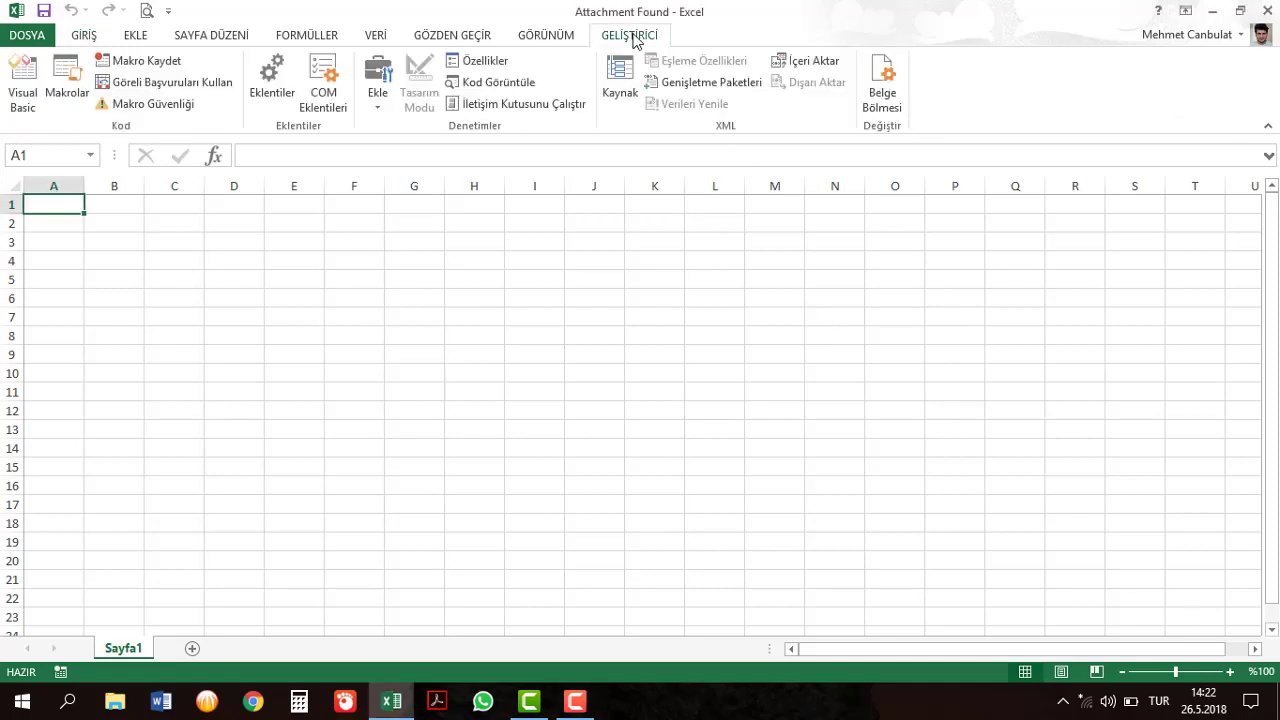
click(20, 78)
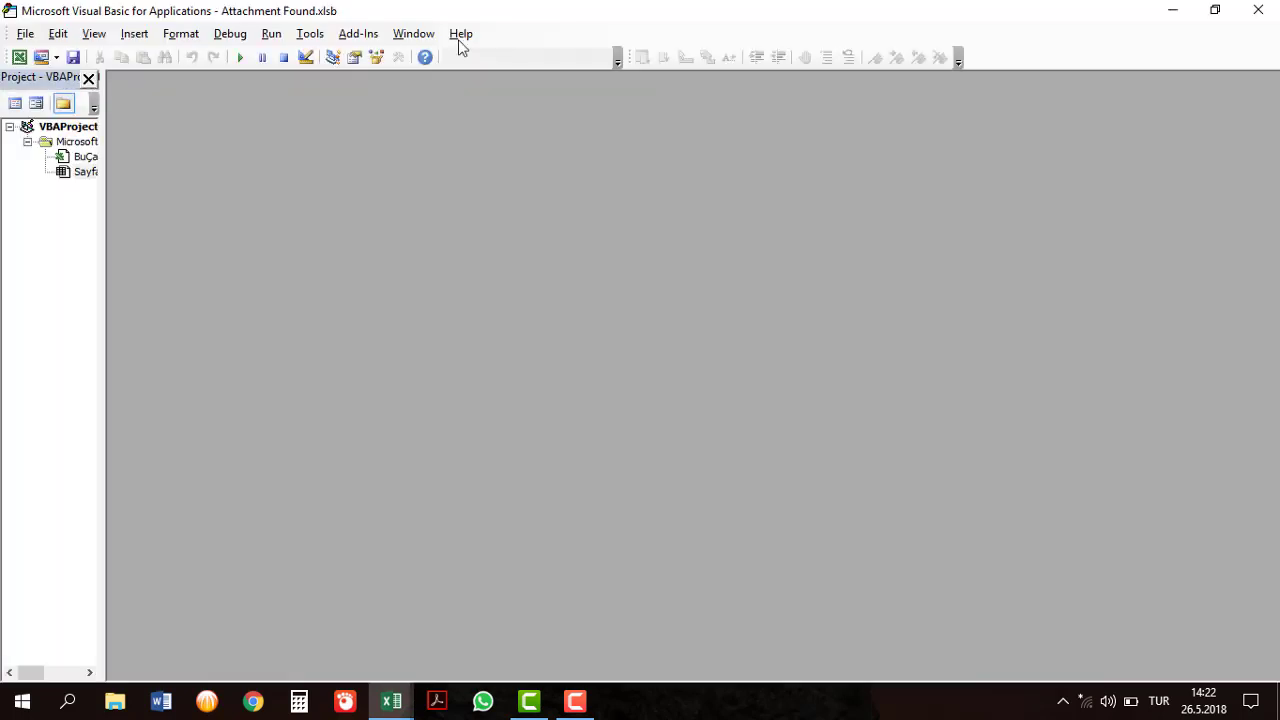
click(320, 38)
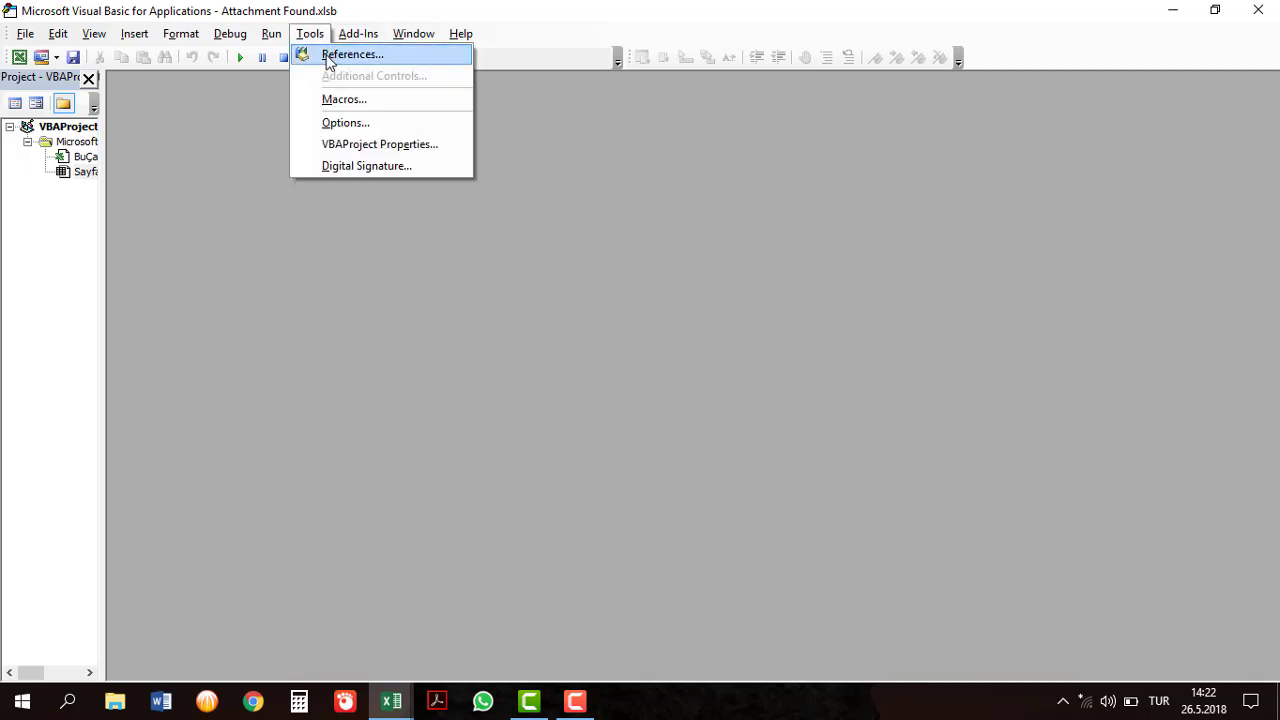
click(330, 56)
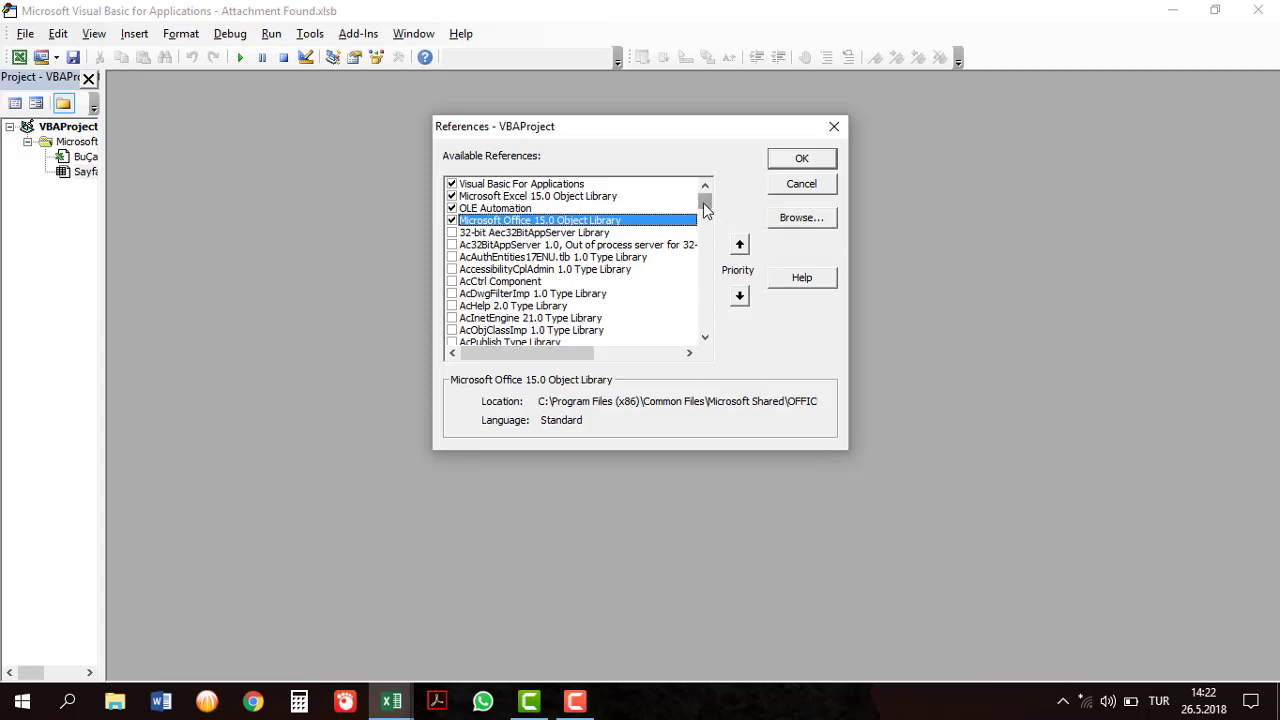
drag(705, 208, 704, 266)
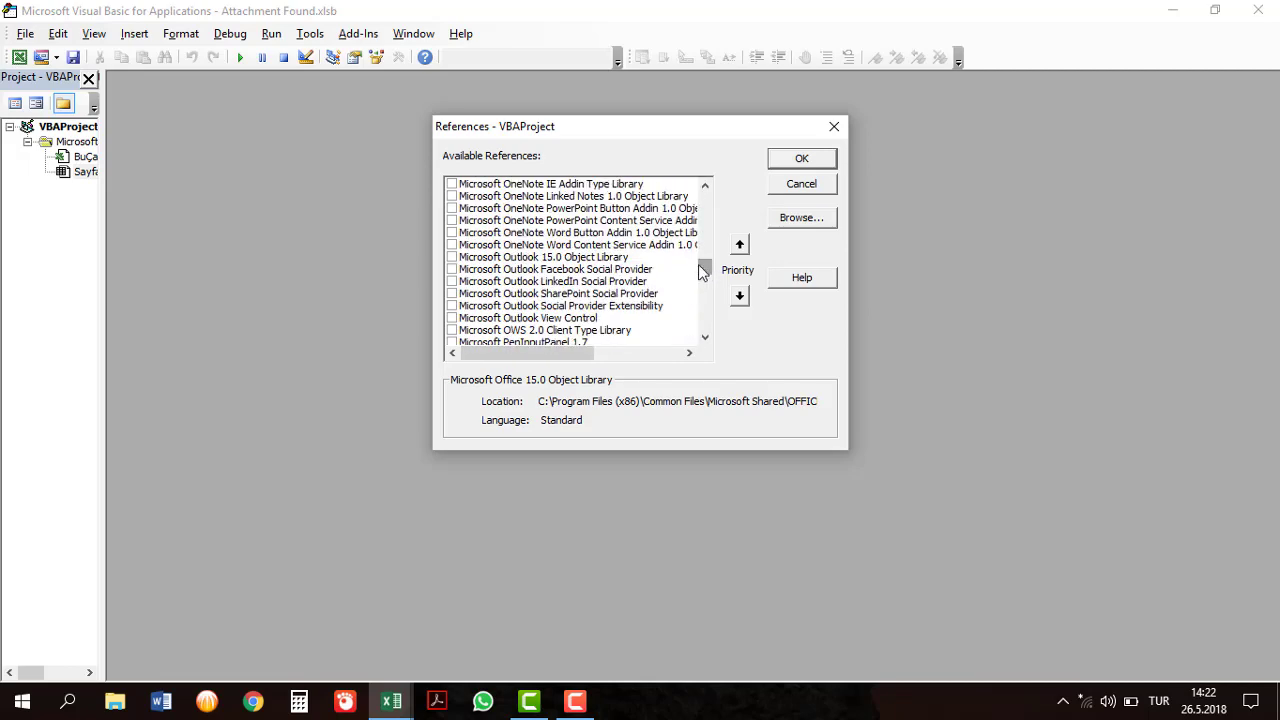
click(452, 257)
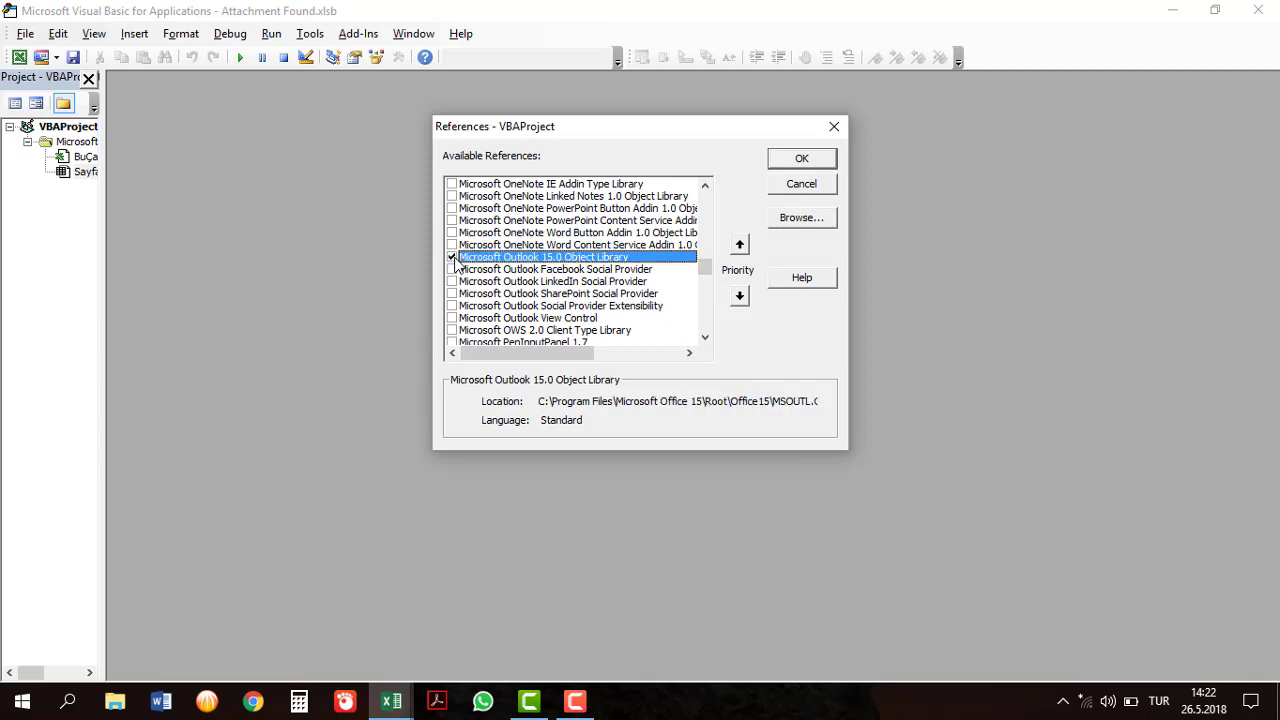
click(812, 160)
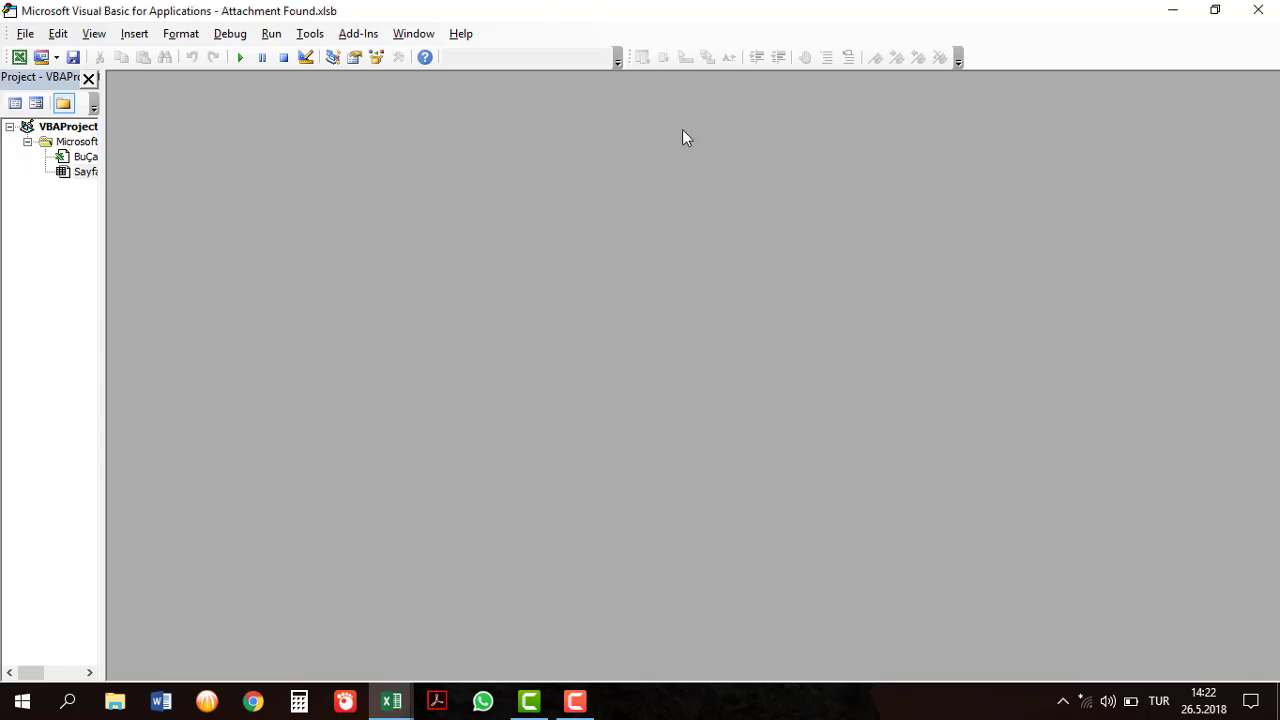
Return to the VBA editor with Alt+F11 and insert a new module, Module1.
click(19, 57)
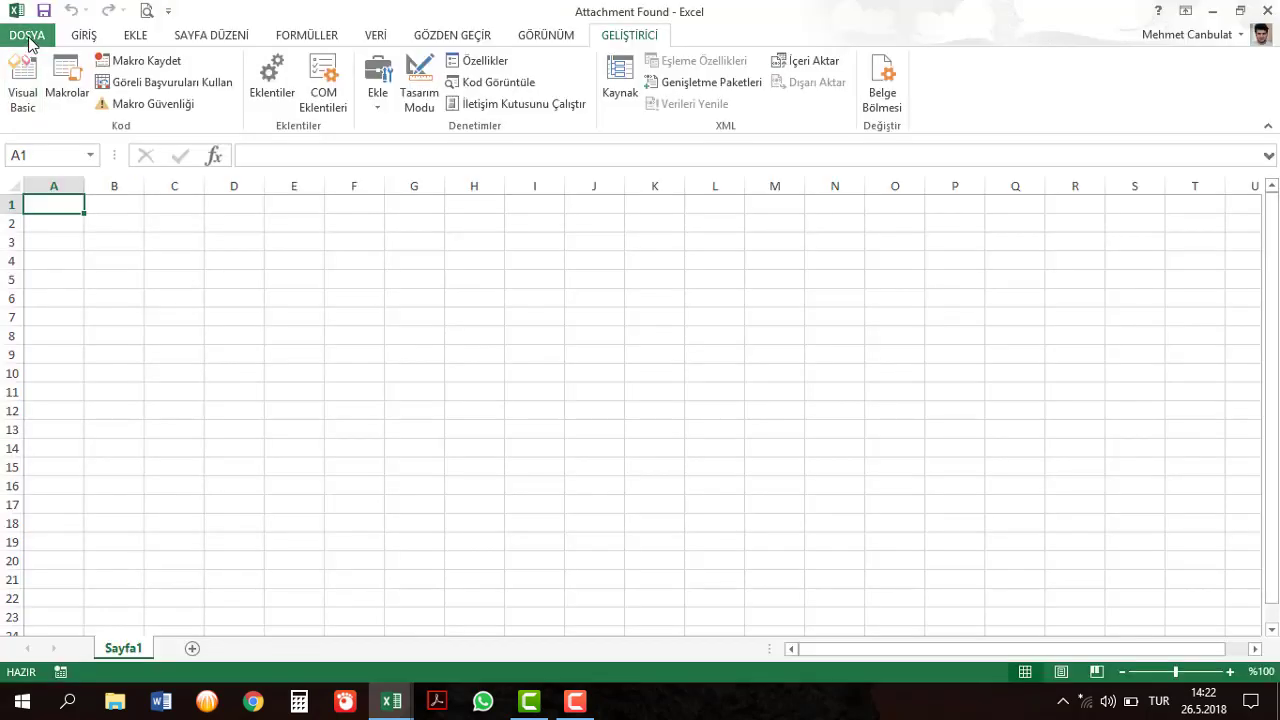
click(28, 40)
click(29, 40)
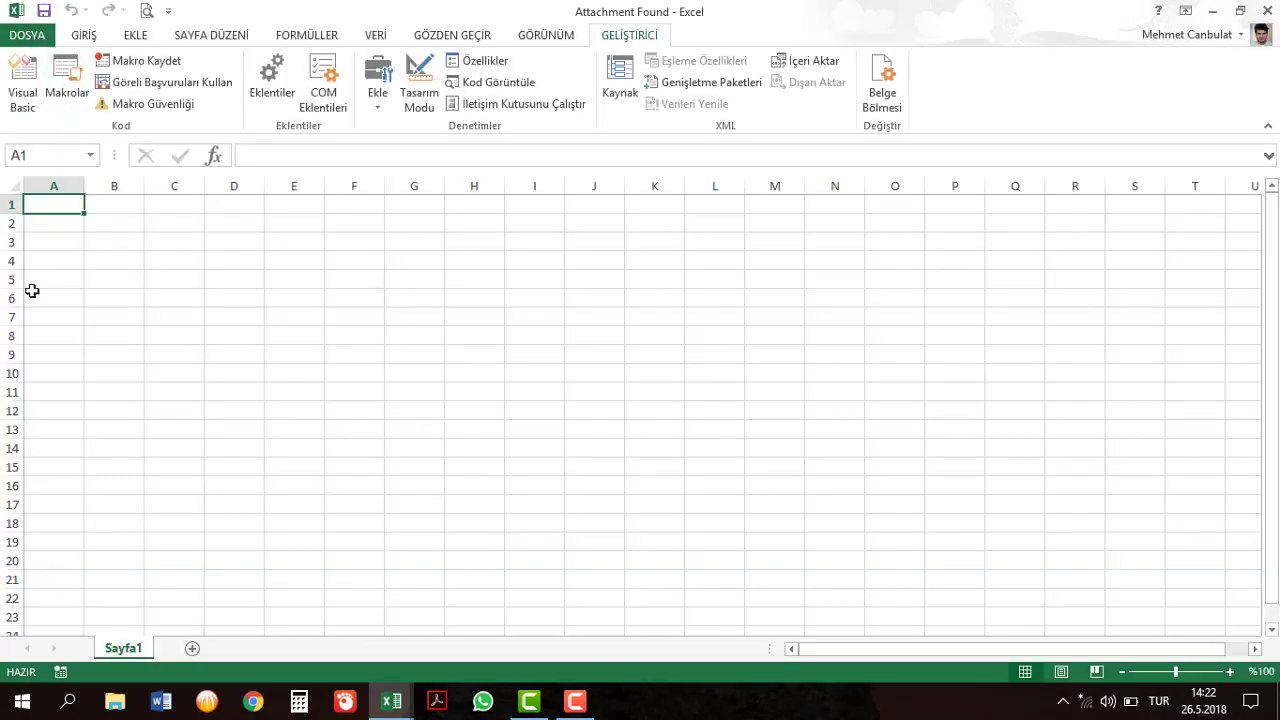
key(alt+F11)
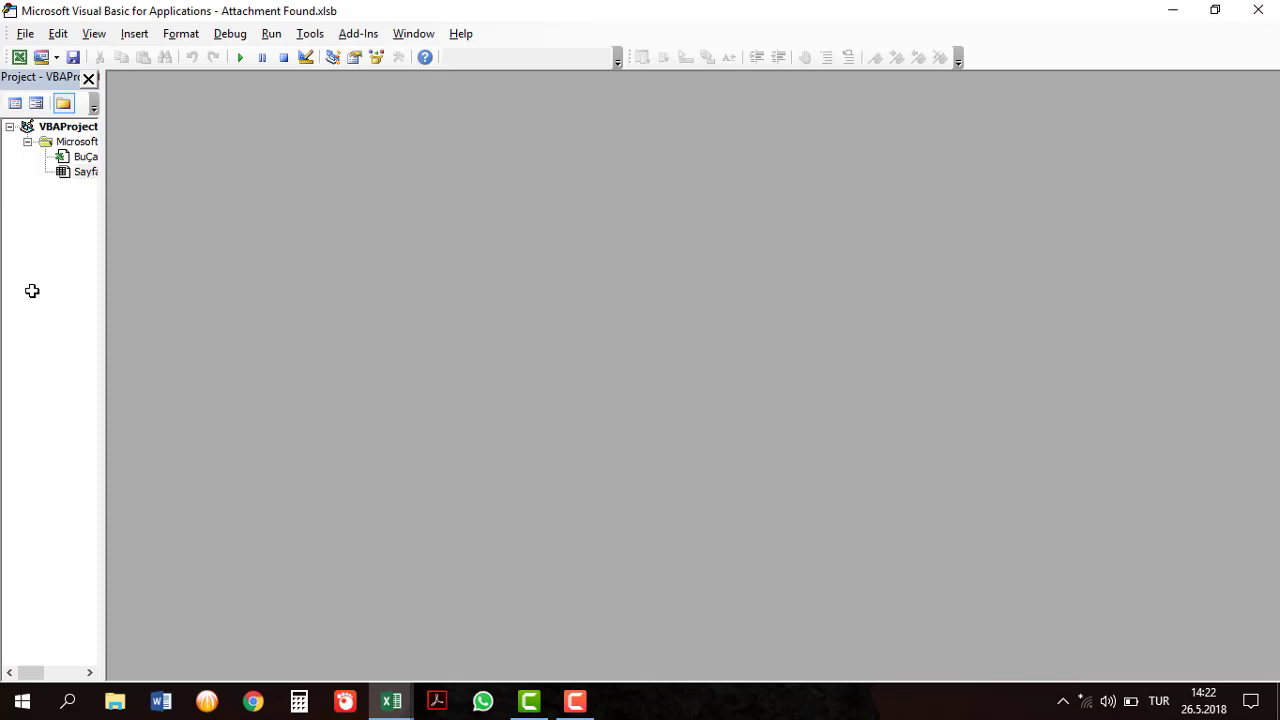
click(180, 35)
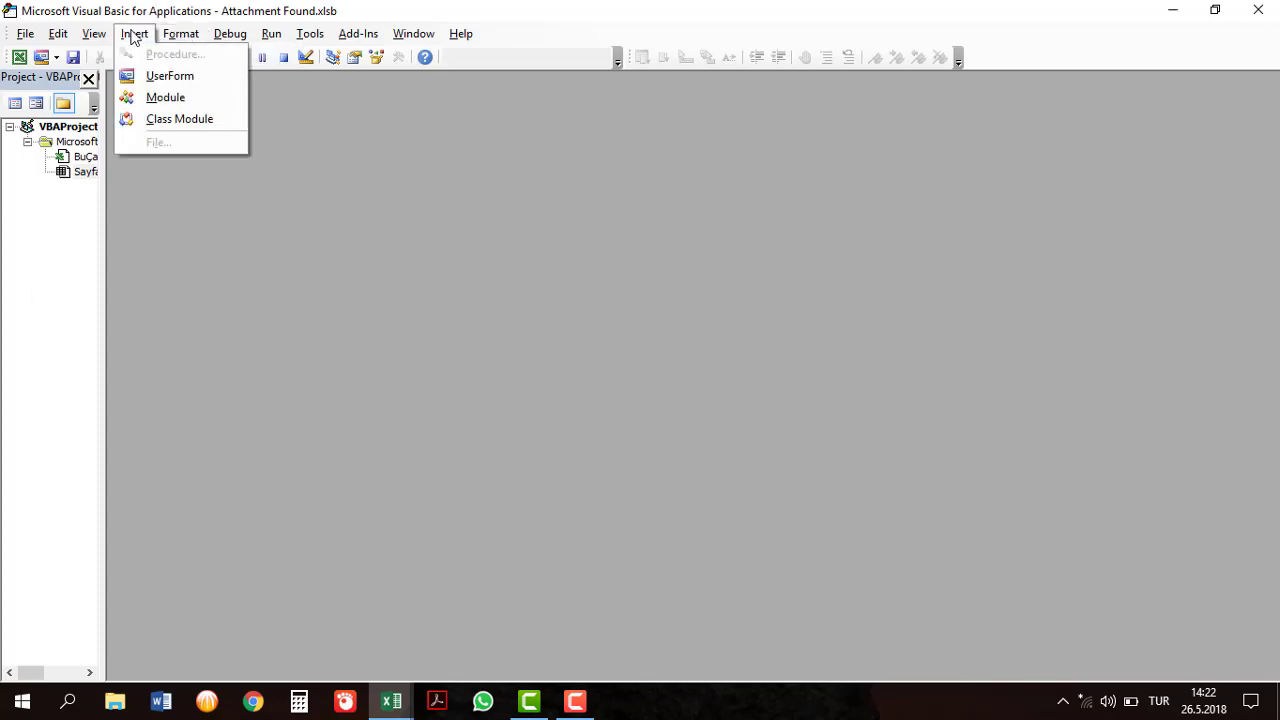
click(150, 97)
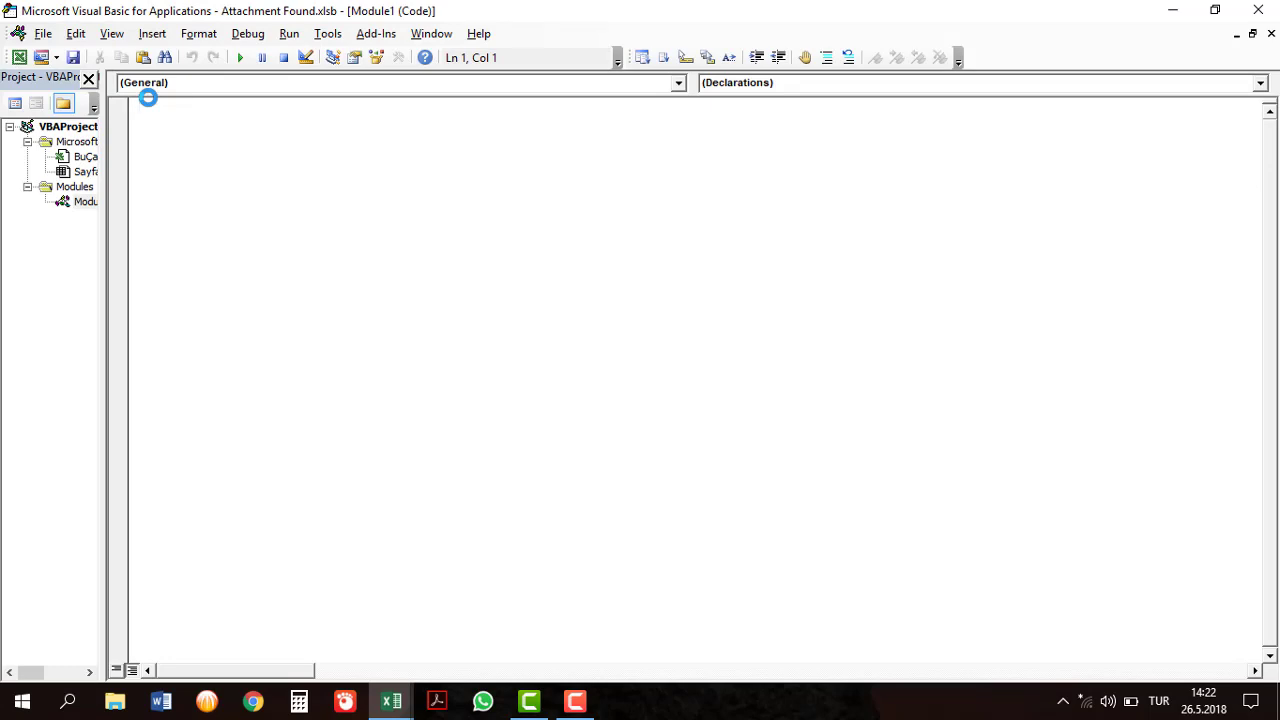
Snap the VBA editor to the right half of the screen and Excel to the left.
double_click(517, 17)
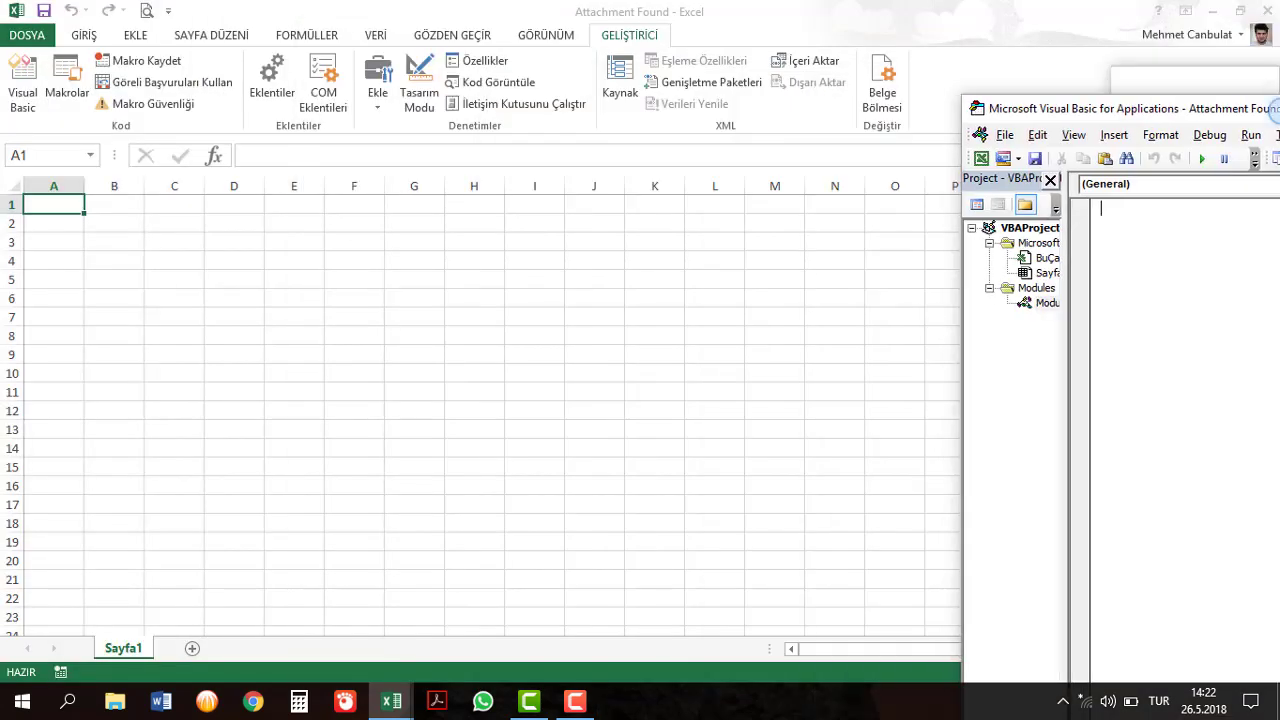
drag(1275, 101, 1279, 101)
click(550, 150)
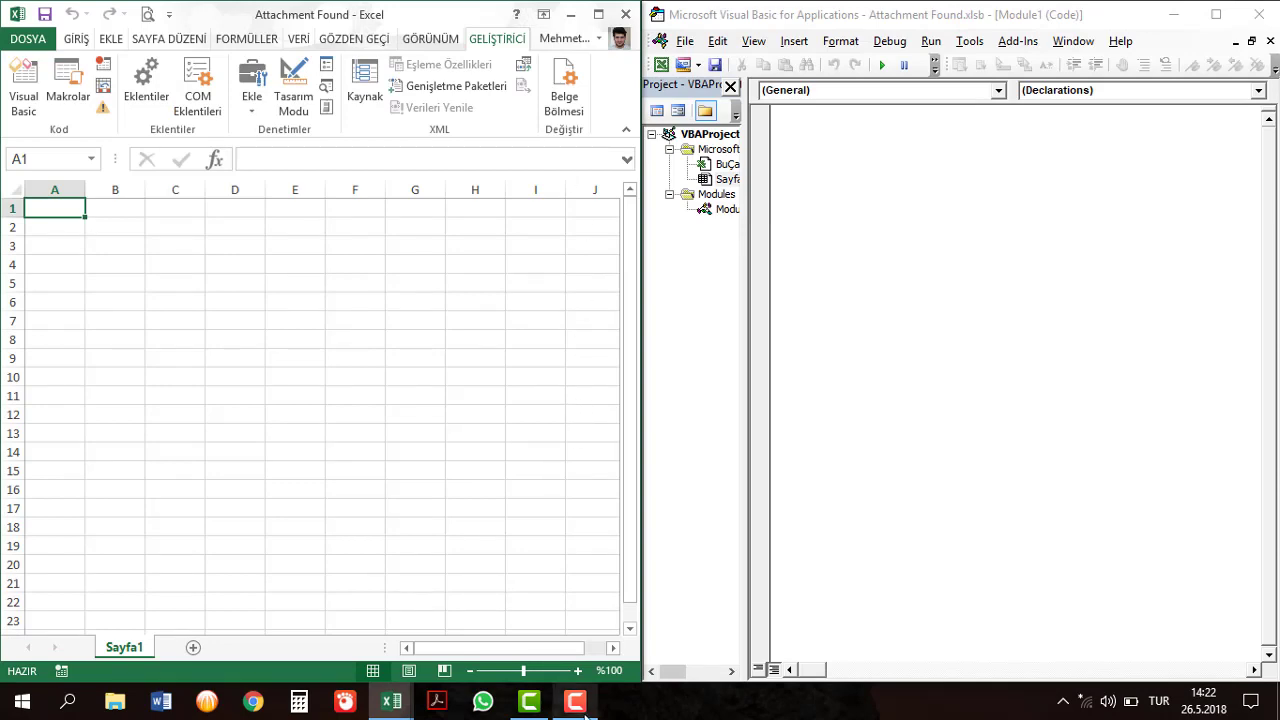
mouse_move(585, 712)
mouse_move(603, 670)
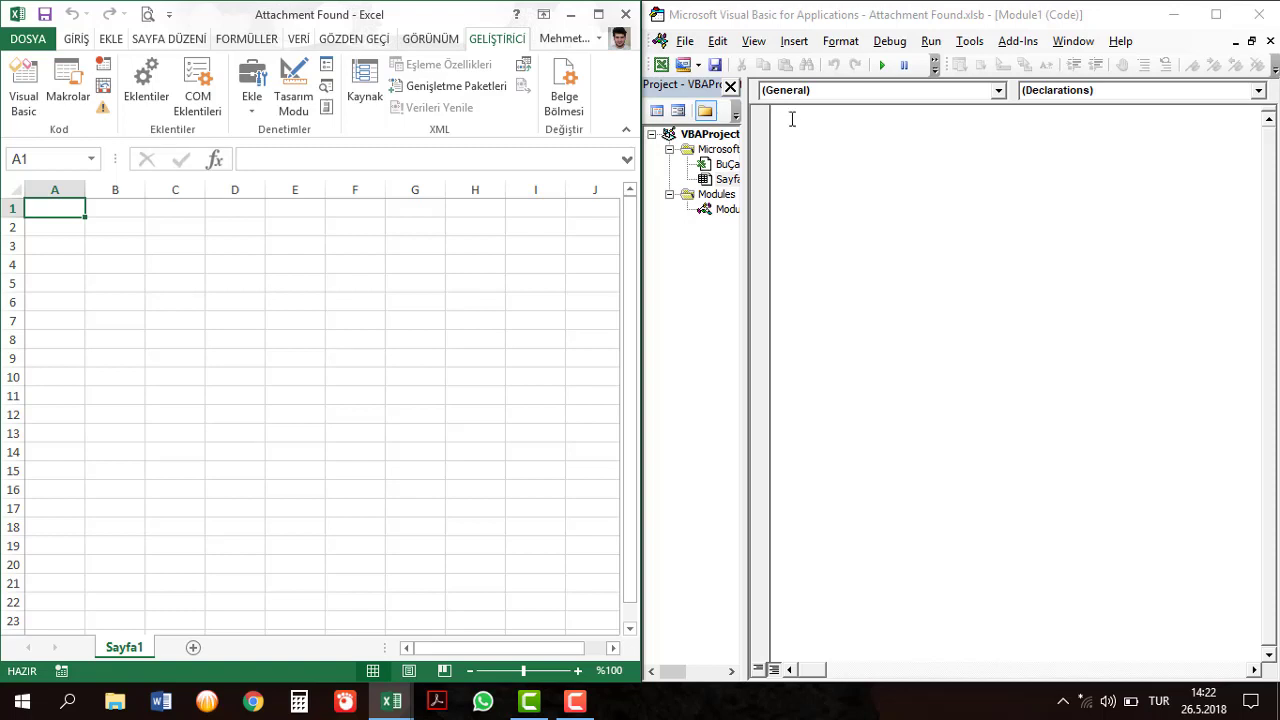
Declare Sub AttachmentDownload in Module1, leaving a blank line inside the procedure.
click(792, 119)
text(su)
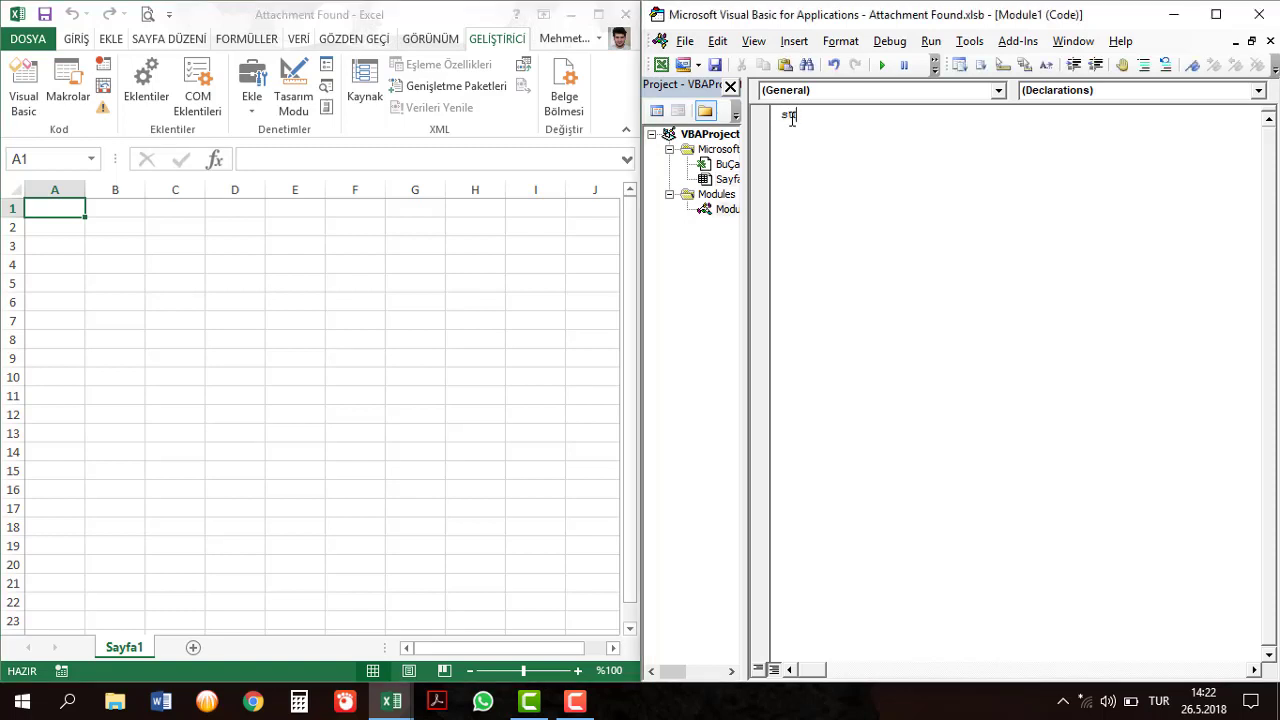
text(b a)
key(BackSpace)
text(Attachme)
text(ntDo)
text(wnload)
key(Return)
key(Return)
key(Return)
key(Return)
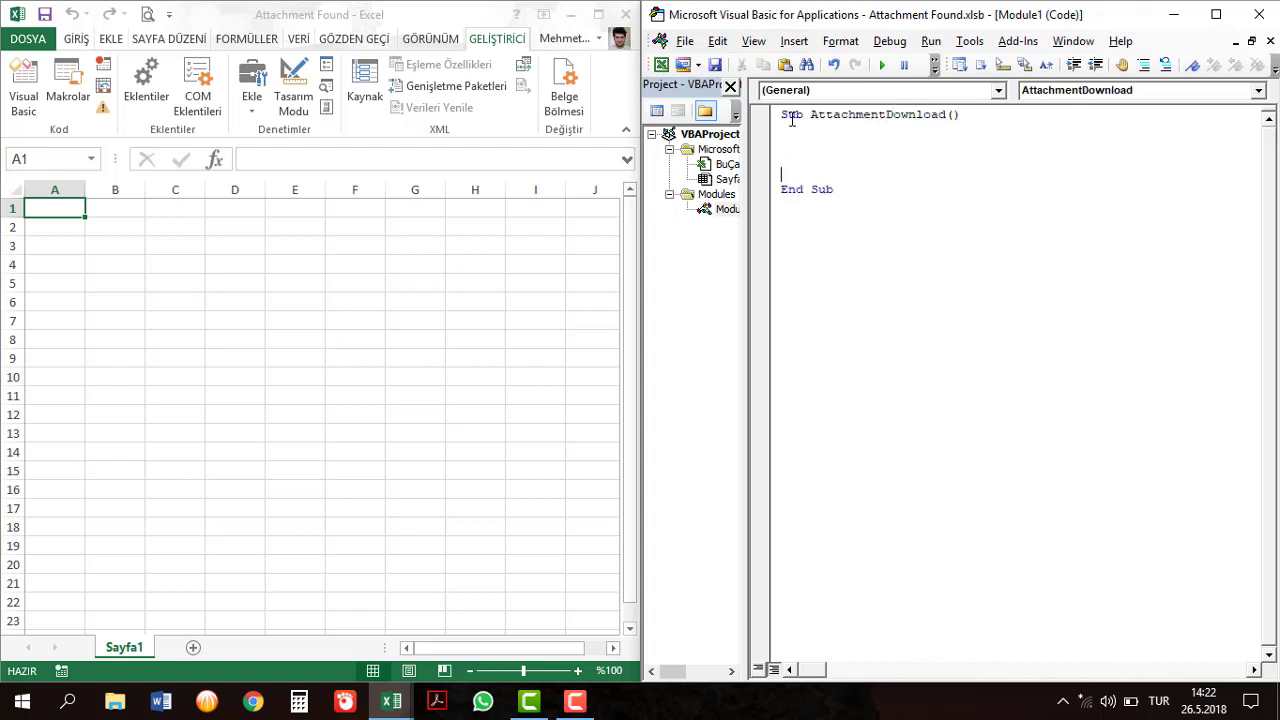
key(Return)
key(Return)
key(Up)
Add the line Dim objNS As Outlook.Namespace: Set objNS = GetNamespace("MAPI").
text(dim )
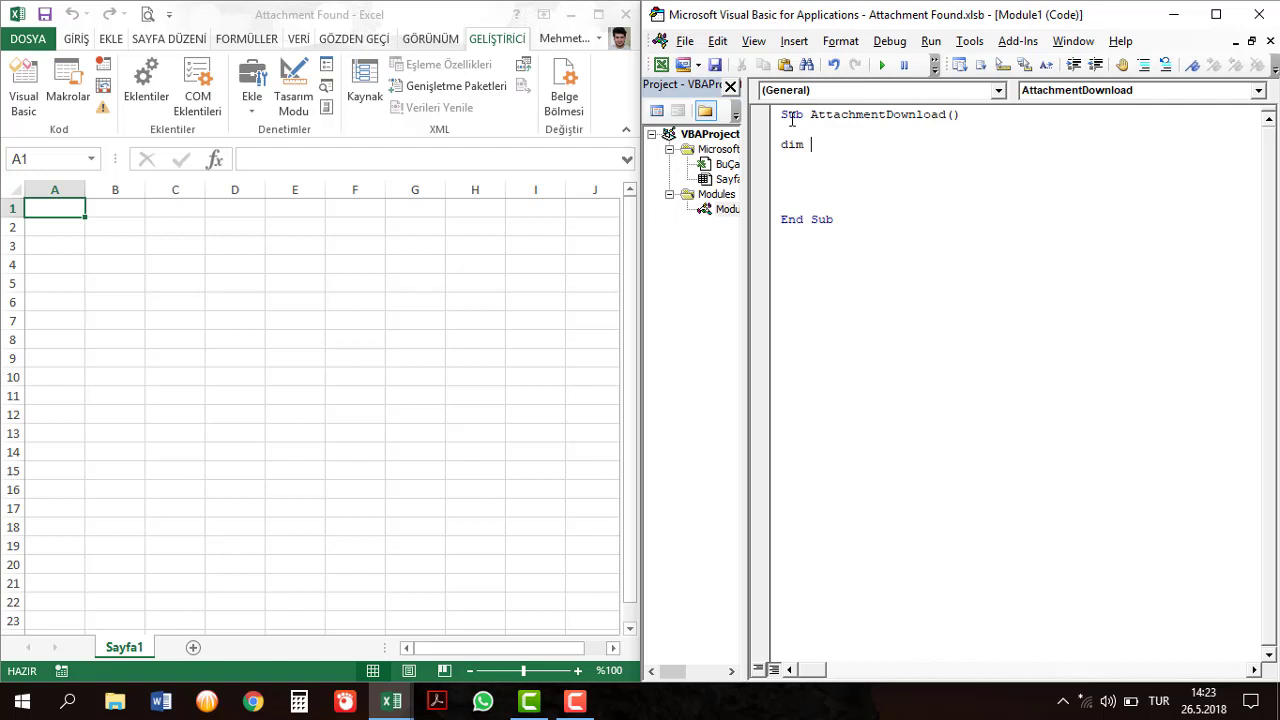
text(obj)
text(NS)
text( as out)
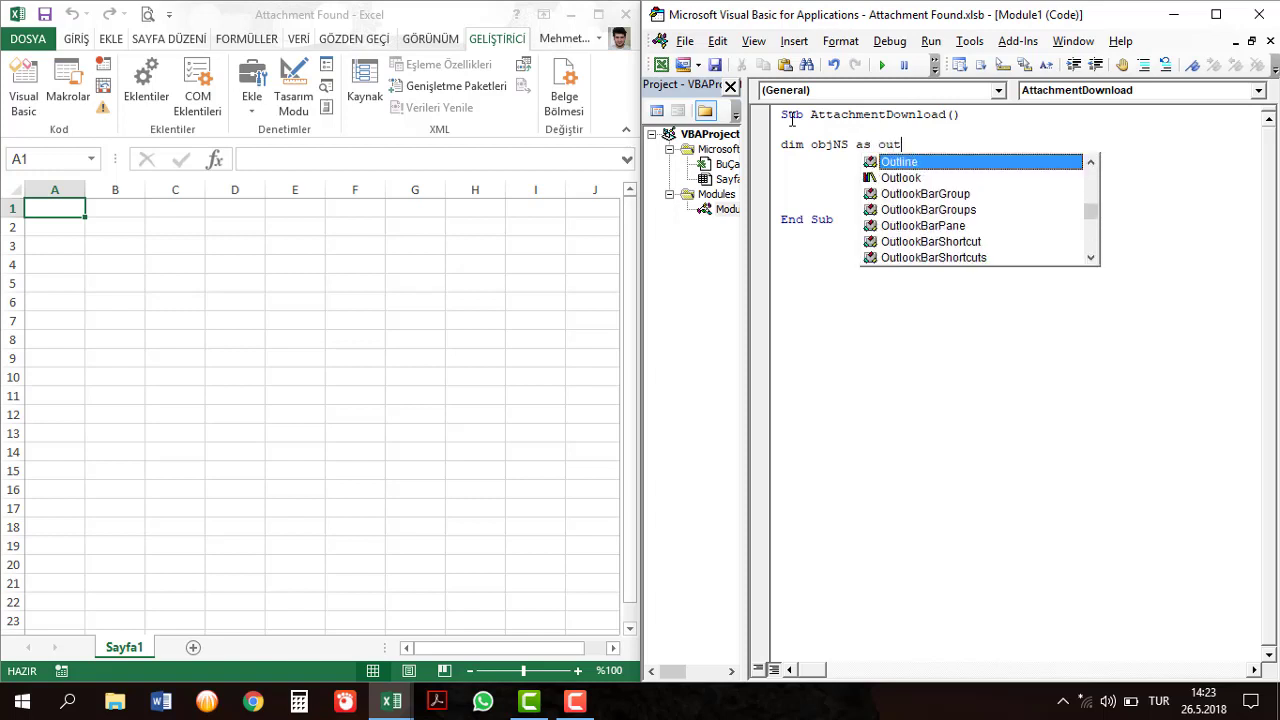
text(lo)
key(Tab)
text(.na)
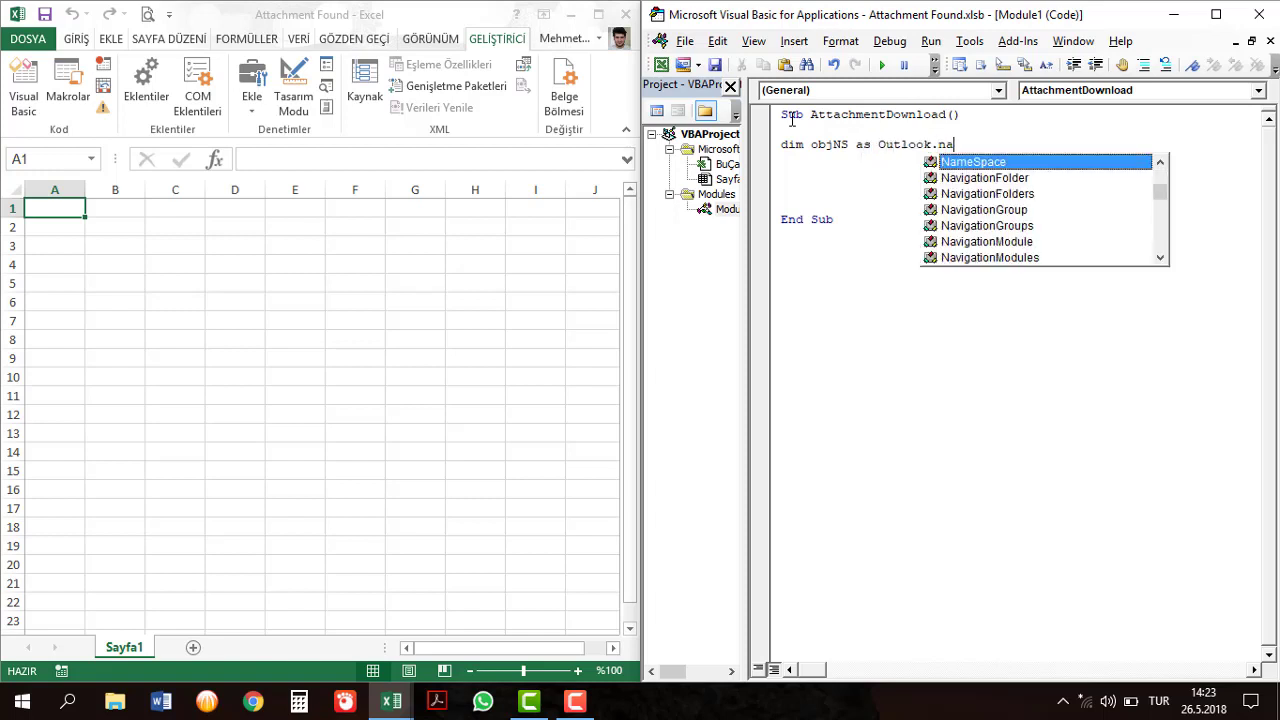
text(m)
key(Tab)
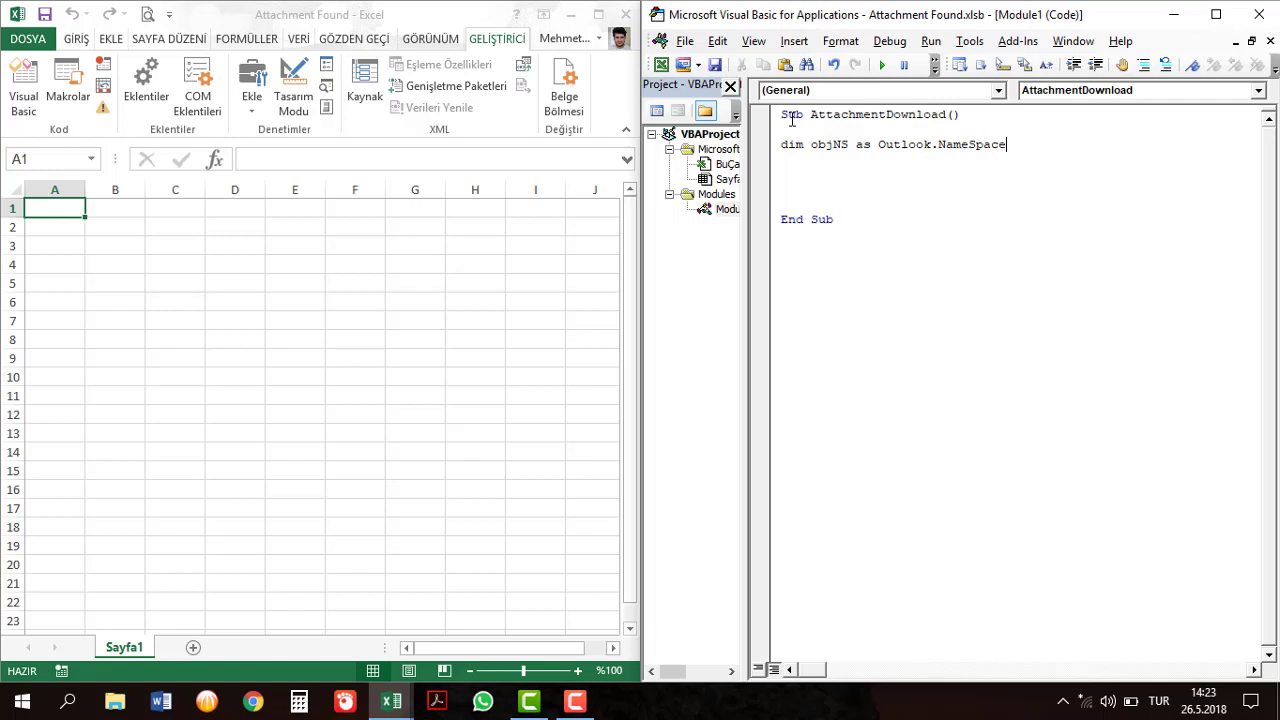
text(: set)
text( o)
text(bjN)
text(S)
text(=get)
key(ctrl+space)
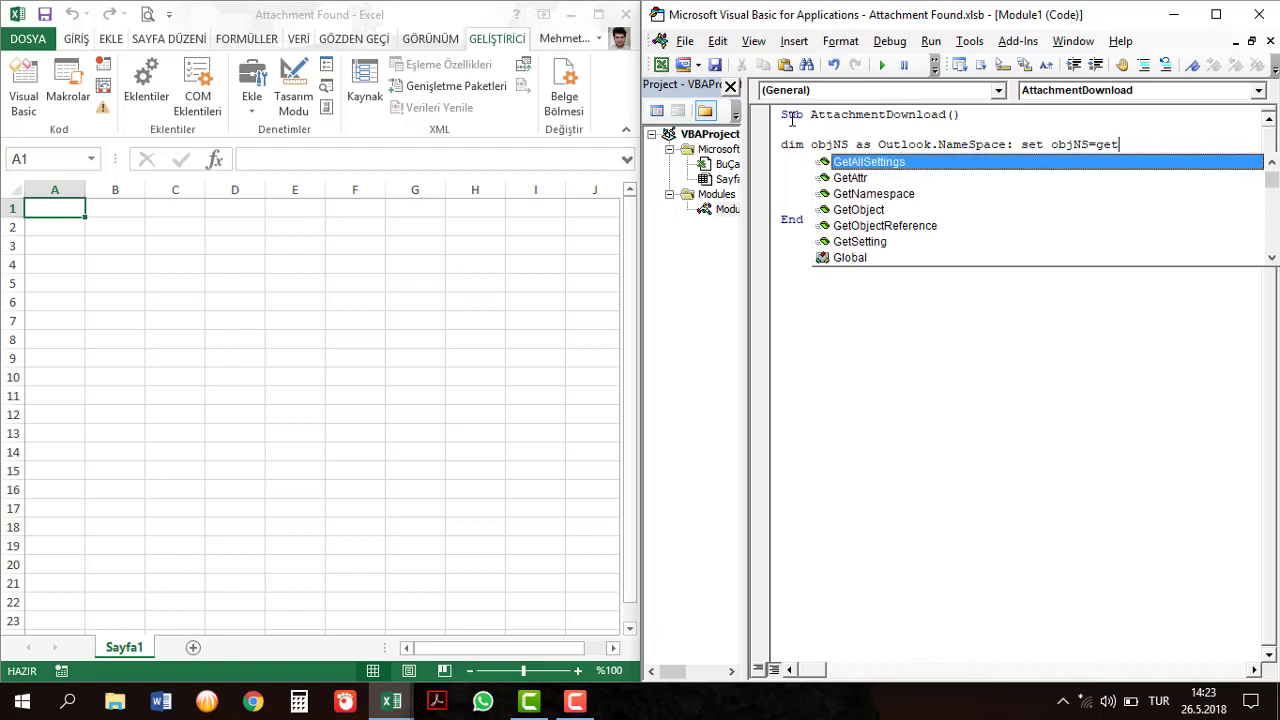
key(Down)
key(Down)
key(Tab)
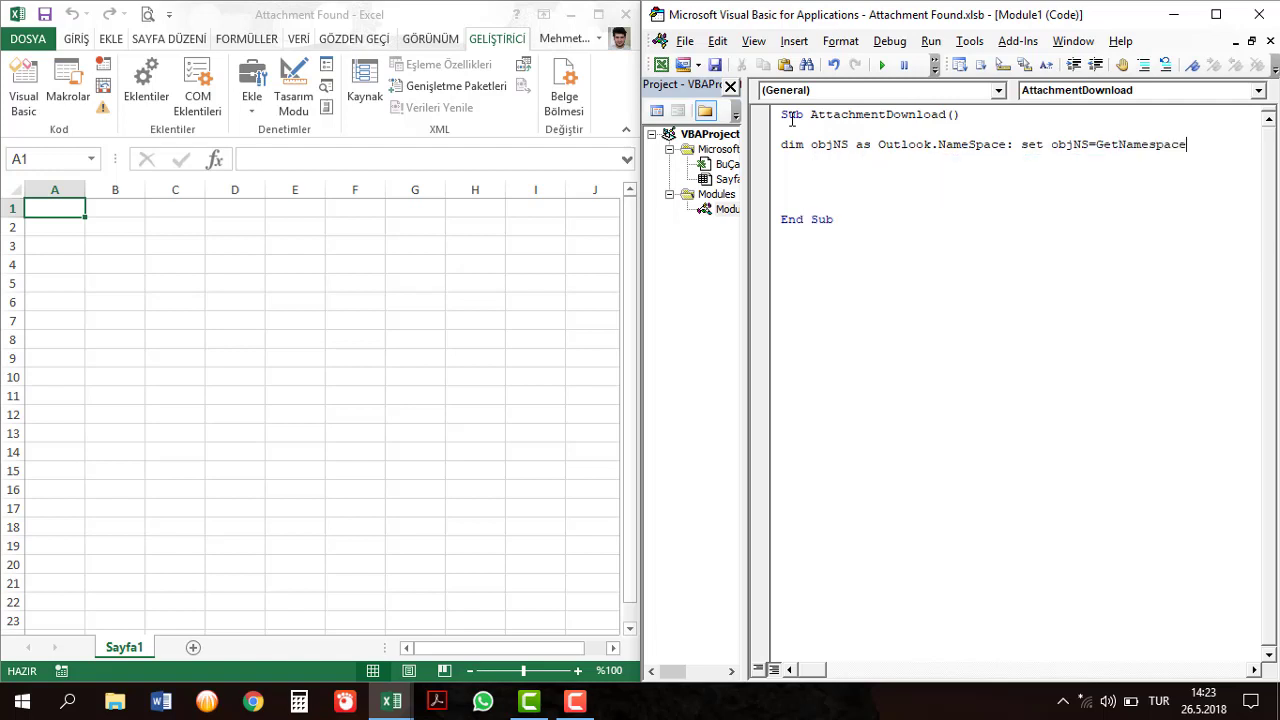
text(("MAP)
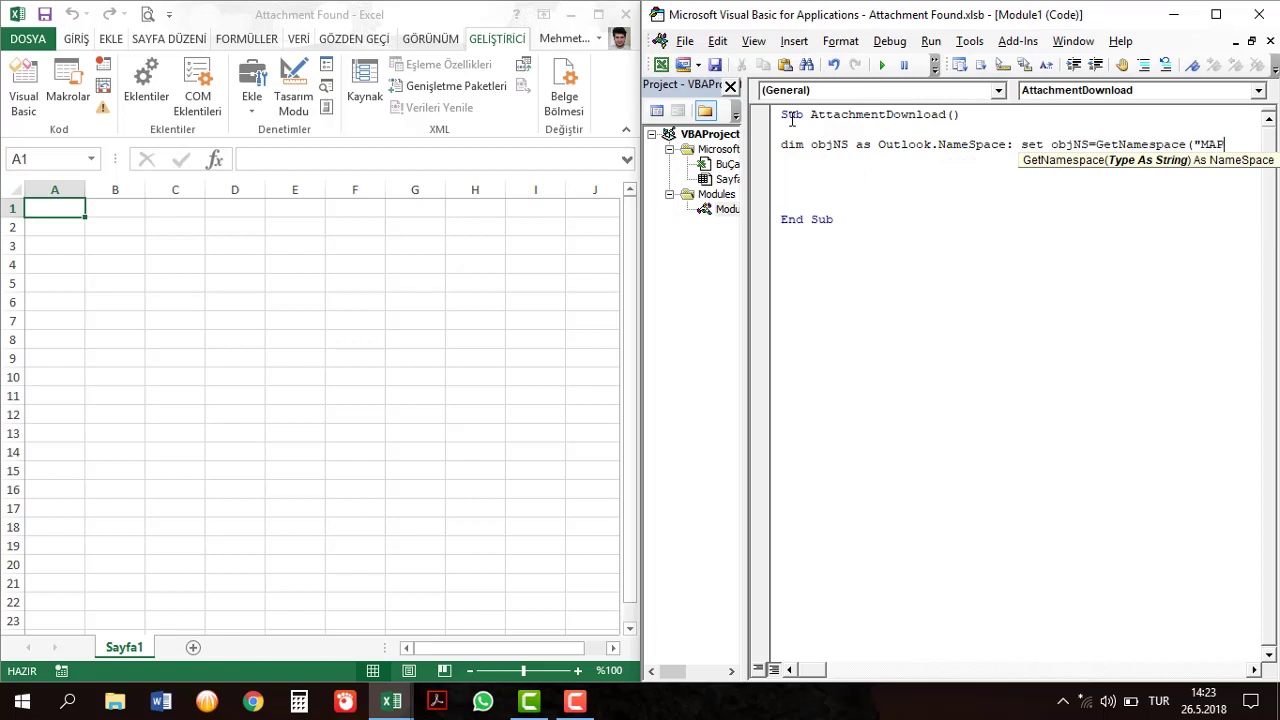
text(Ié)
key(BackSpace)
text(")
text())
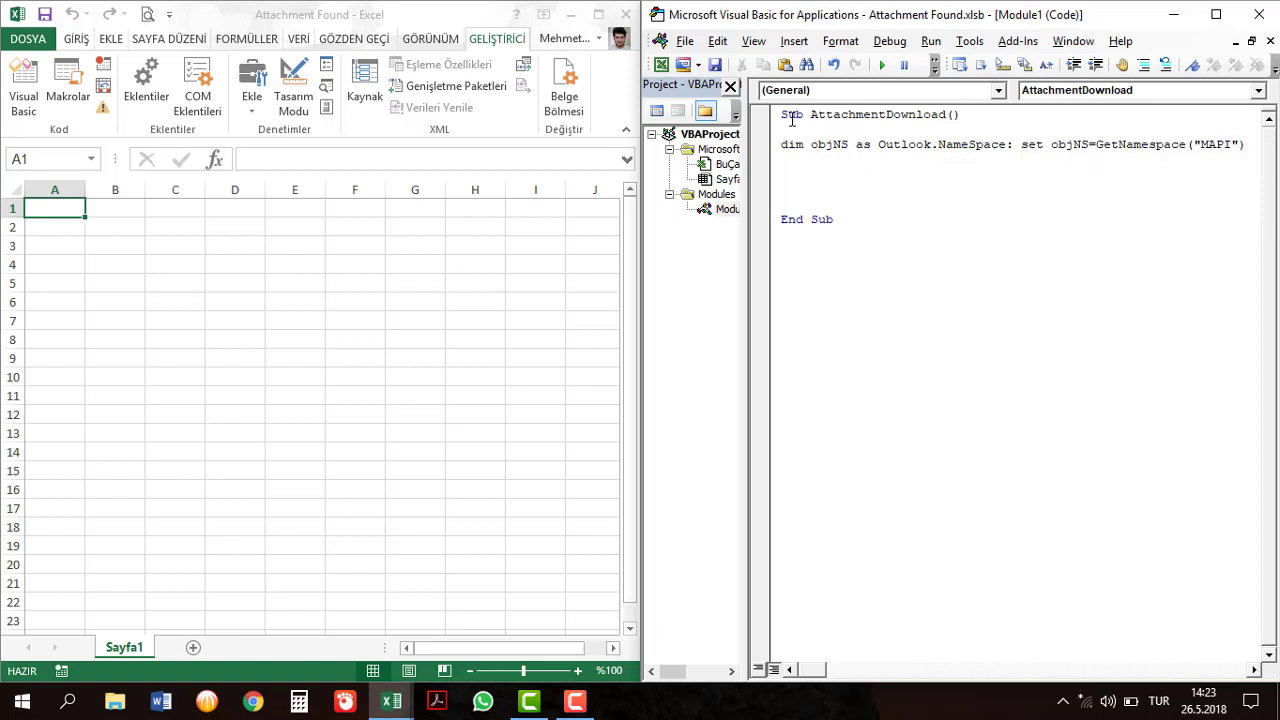
key(Return)
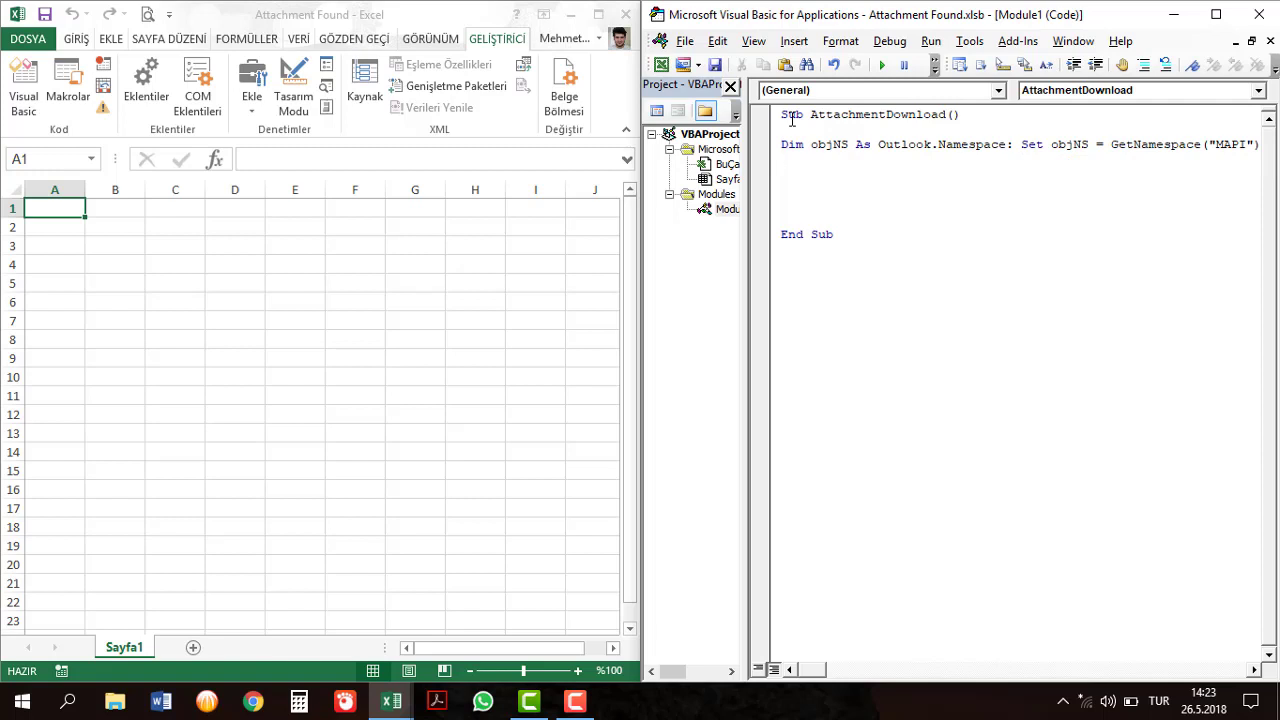
Declare olFolder As Outlook.MAPIFolder.
text(di)
text(m ol)
text(Fol)
text(der)
text( as )
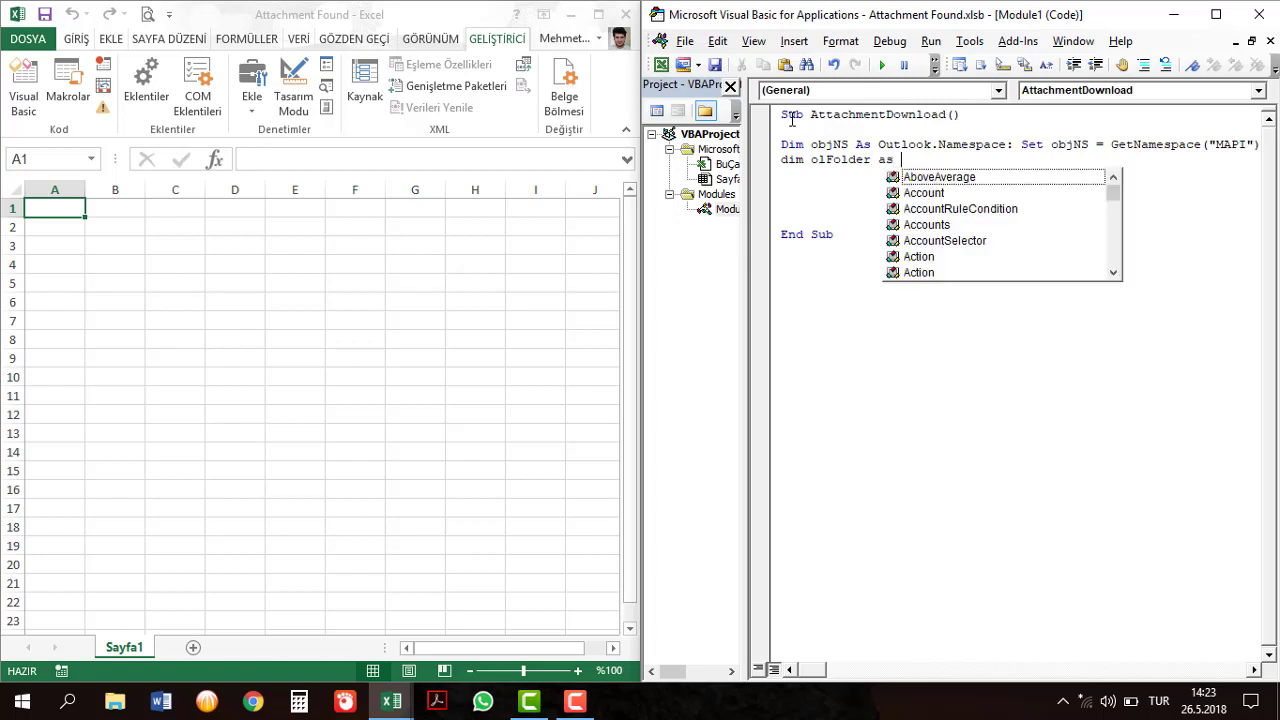
text(outlo)
key(Tab)
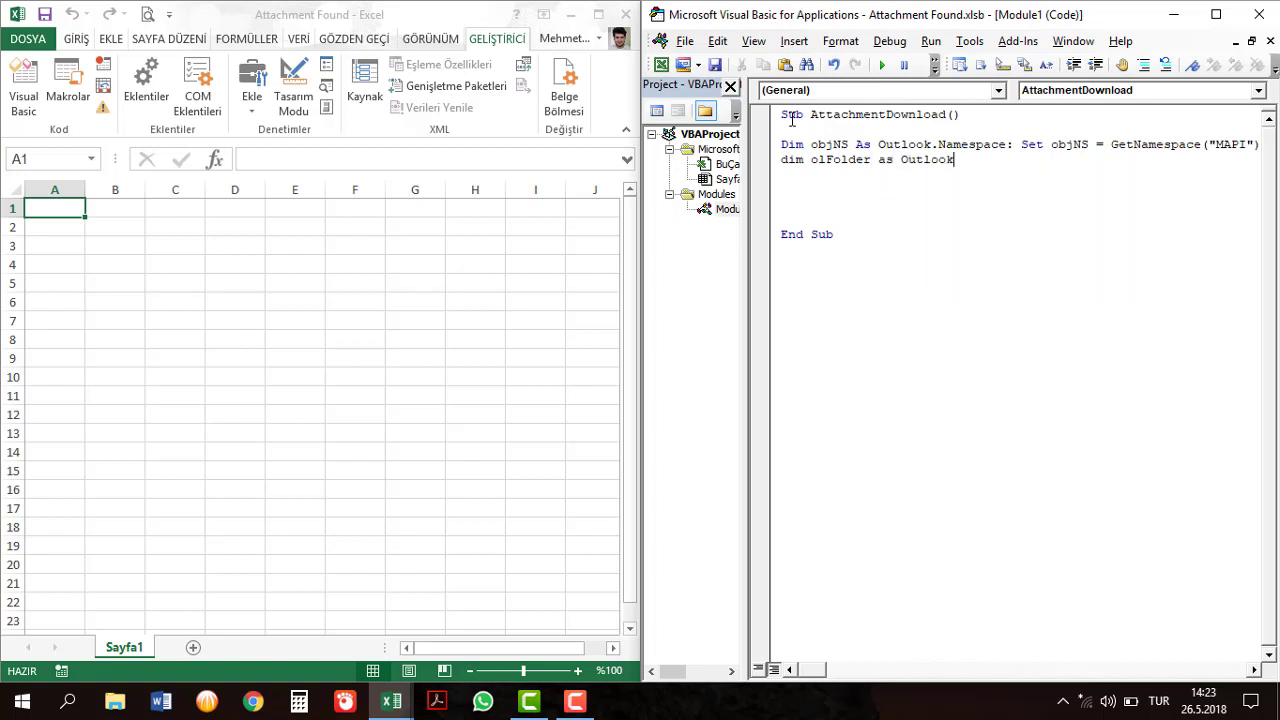
text(.map)
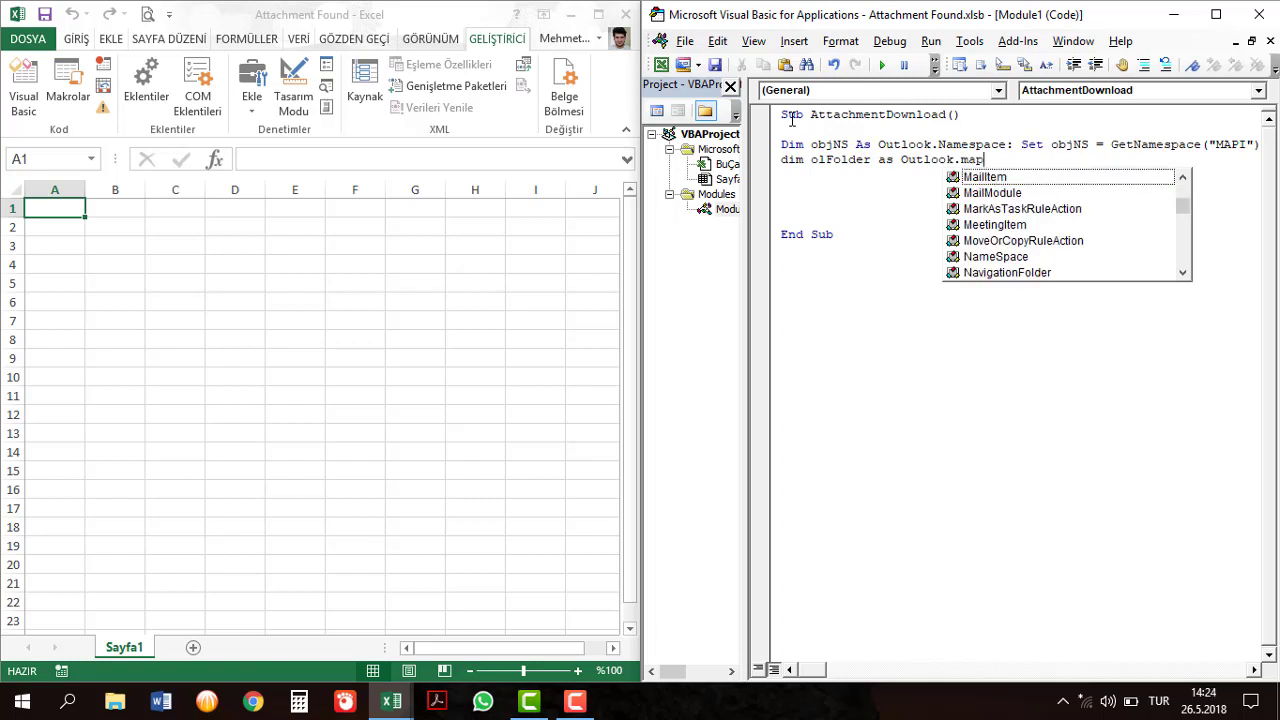
key(BackSpace)
key(BackSpace)
text(M)
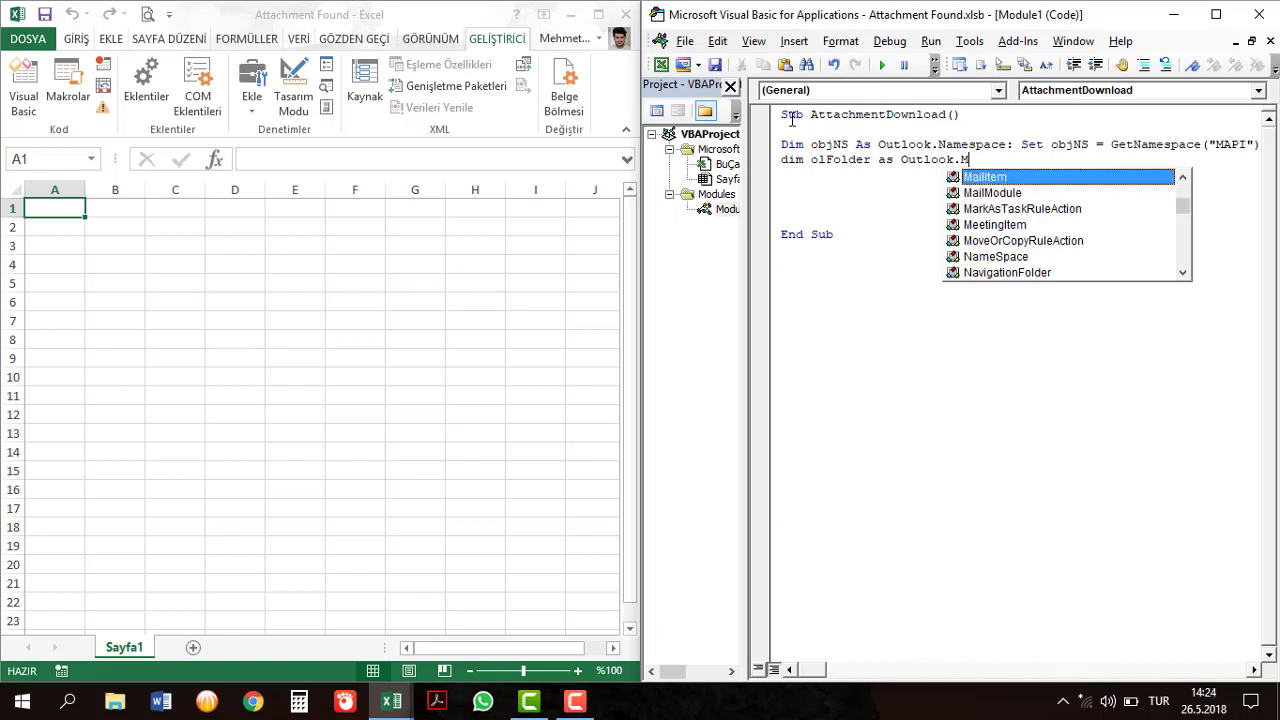
text(APIFOL)
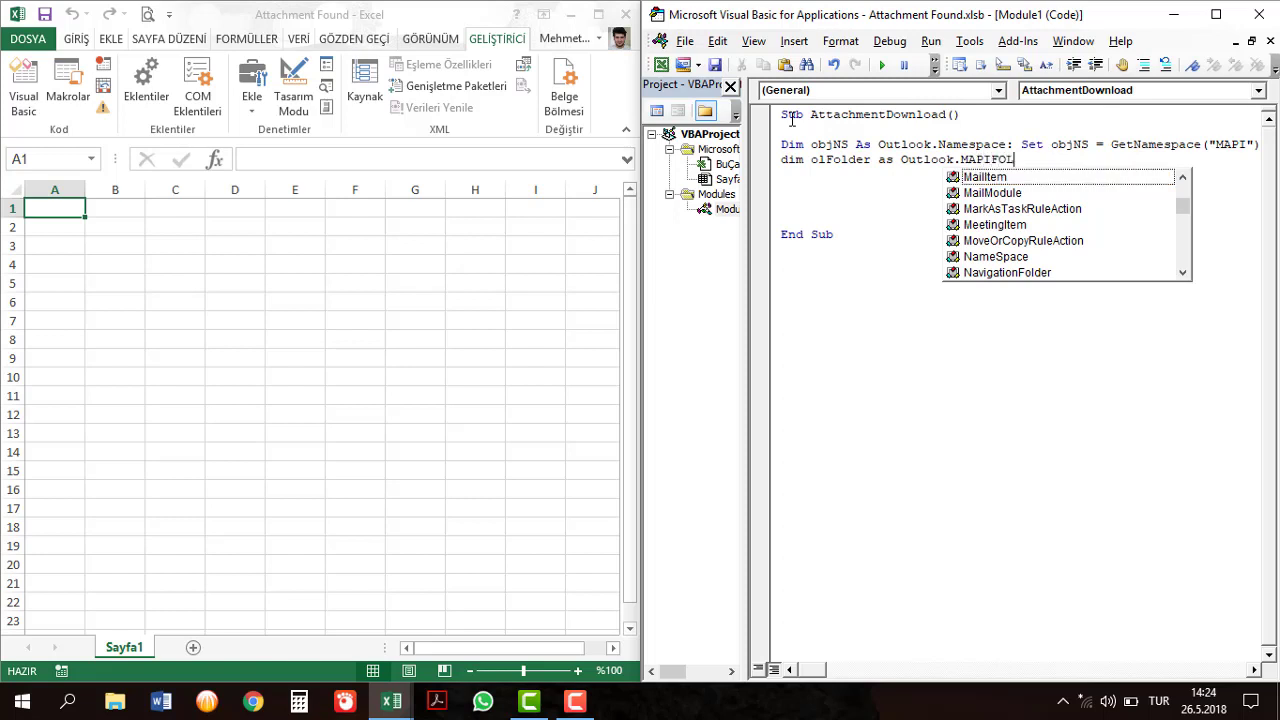
text(DER)
key(BackSpace)
key(BackSpace)
key(BackSpace)
key(BackSpace)
text(f)
text(o)
key(BackSpace)
key(BackSpace)
text(fol)
text(der)
key(Return)
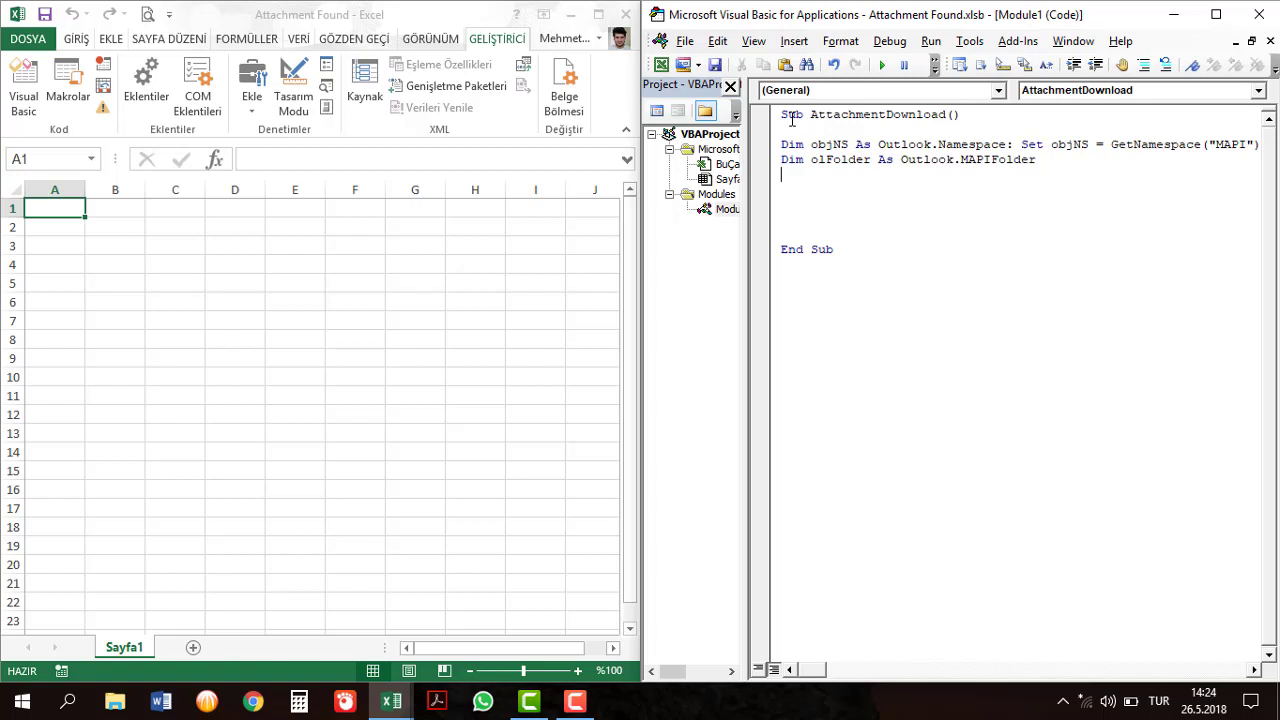
Add the declaration Dim item As Object on a new line.
key(Return)
text(dim item)
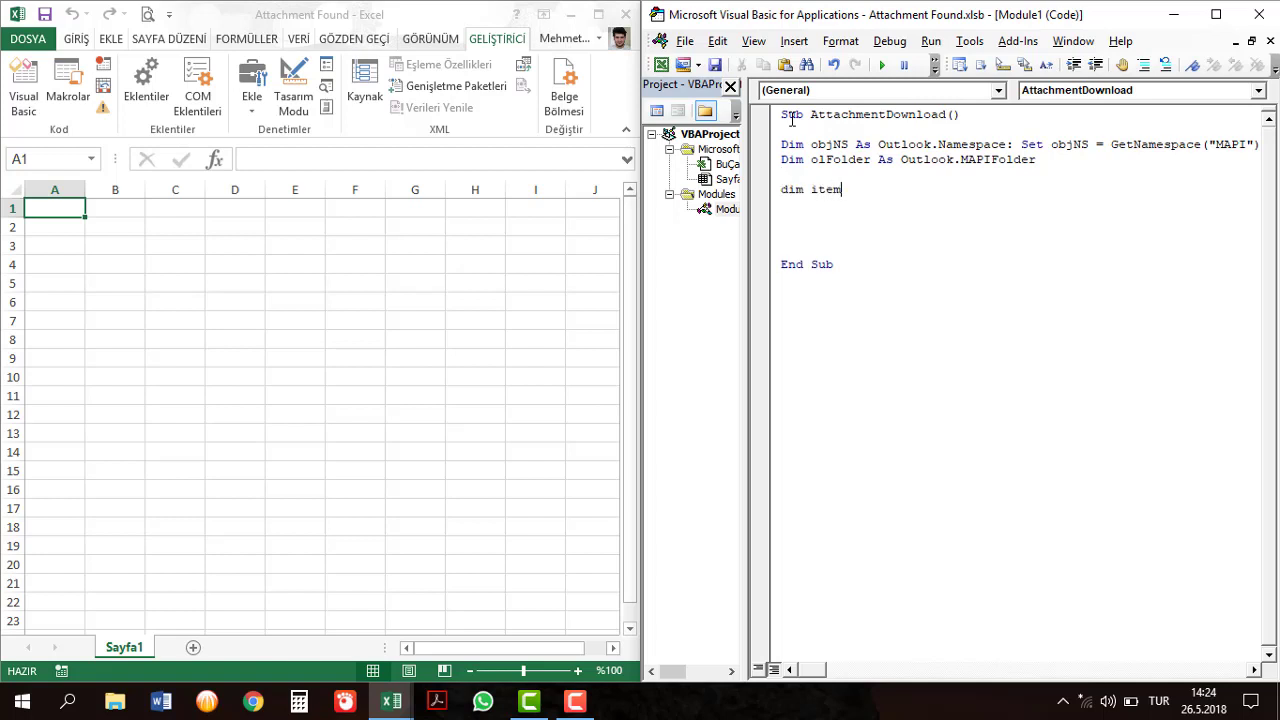
text( as )
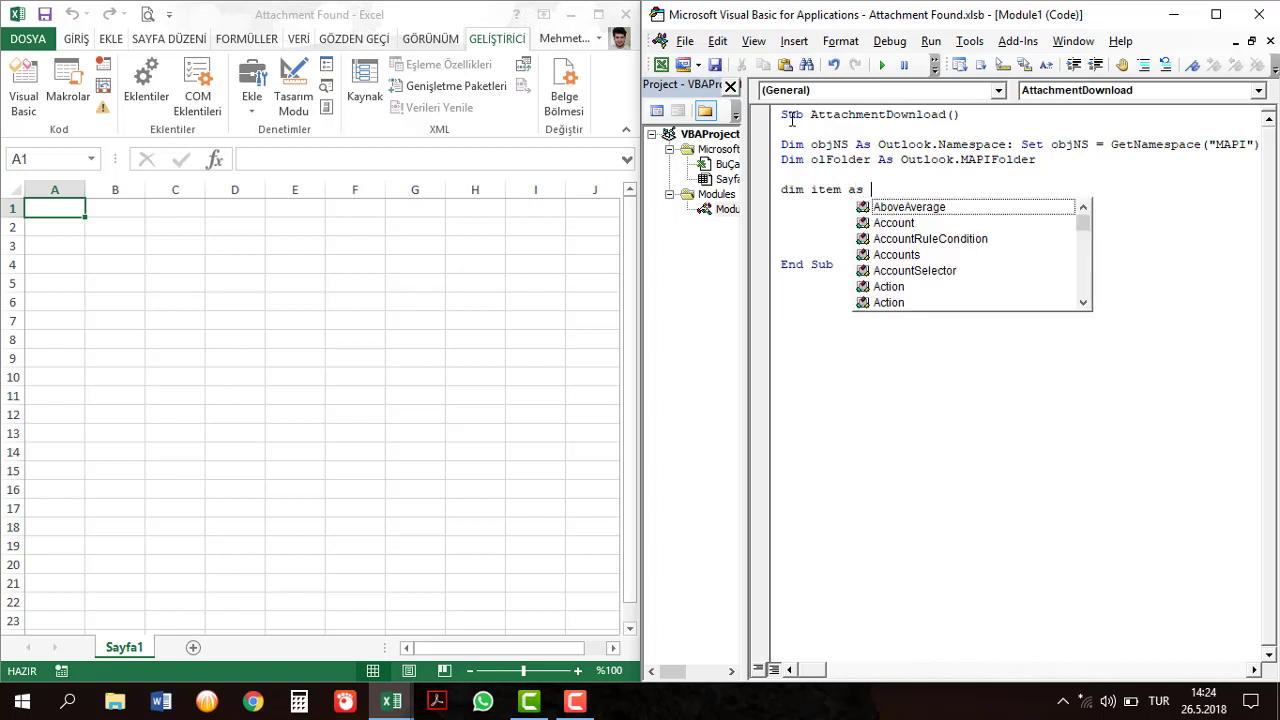
text(obj)
key(Tab)
key(Return)
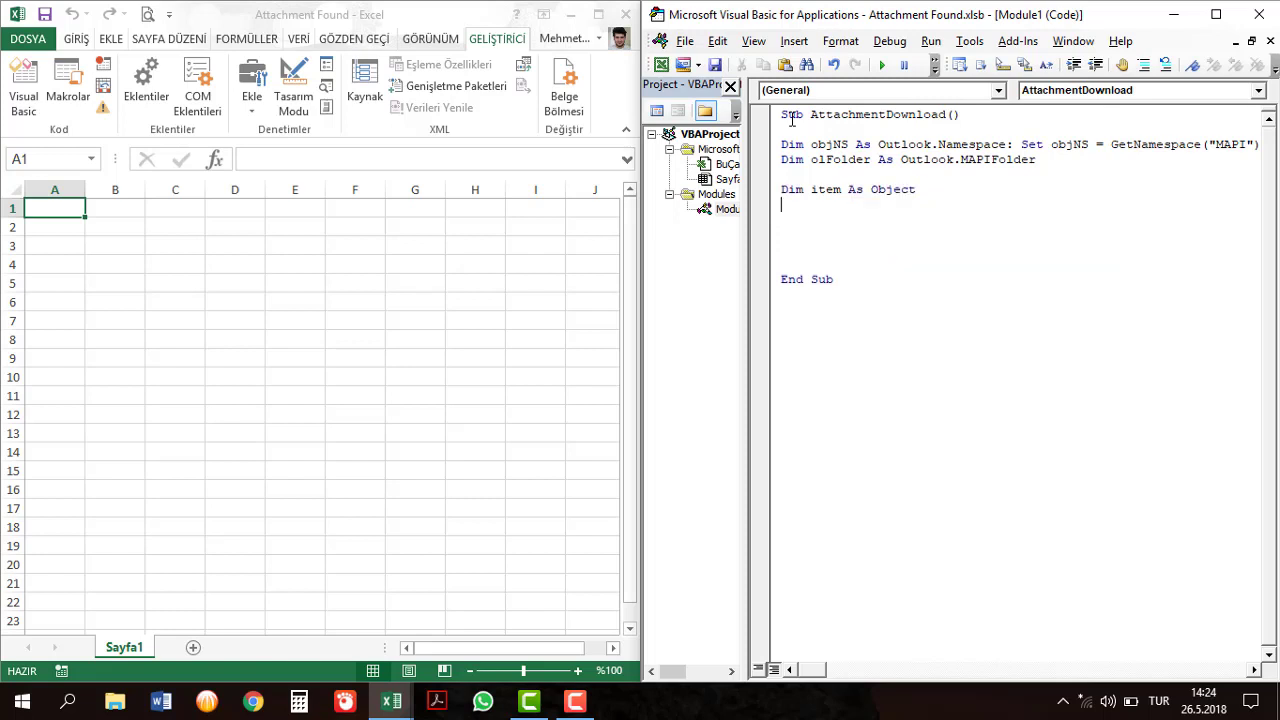
Type a Dim at line for Outlook.Attachment without As, which raises a compile error.
text(dim)
text( at)
text( outlook)
text(.att)
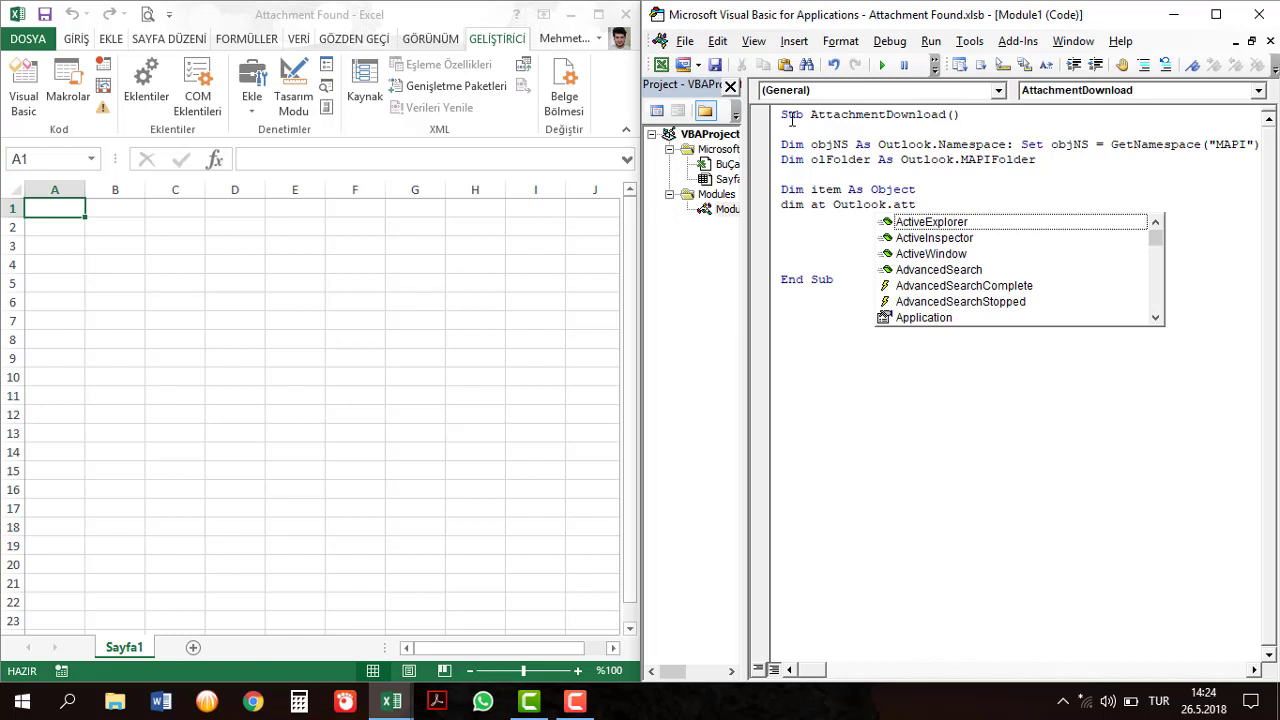
key(BackSpace)
key(BackSpace)
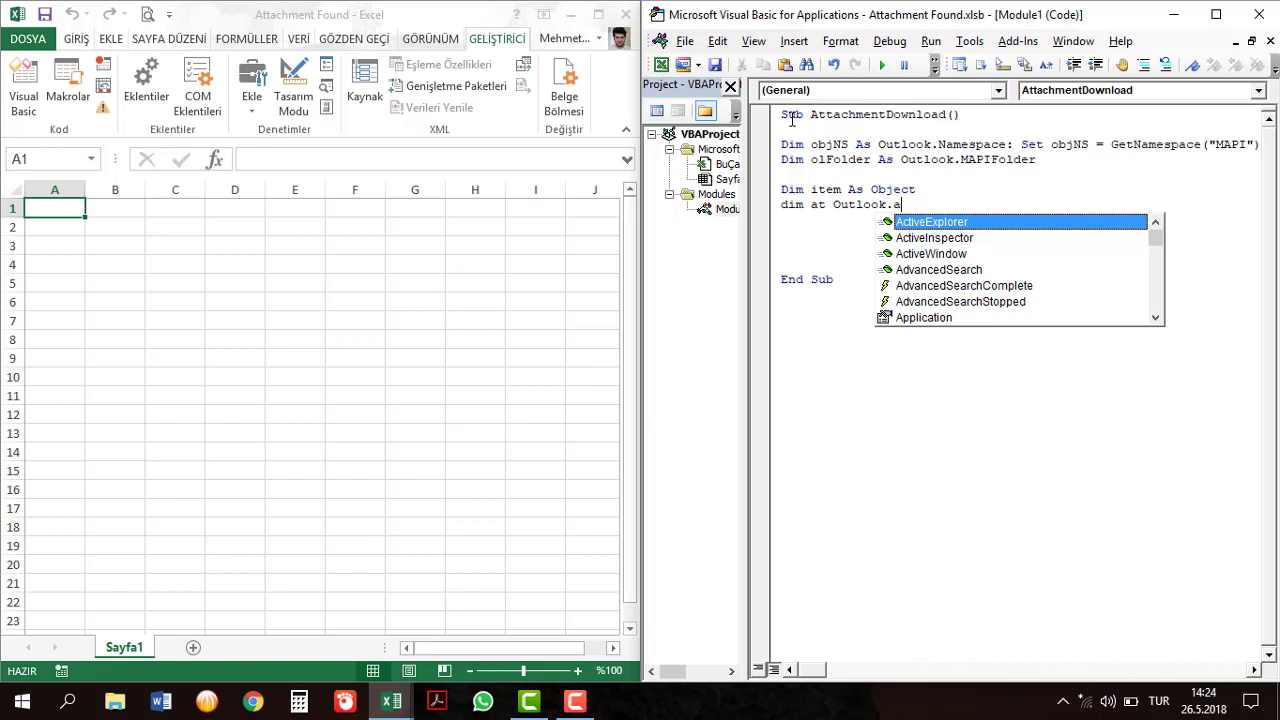
key(BackSpace)
text(at)
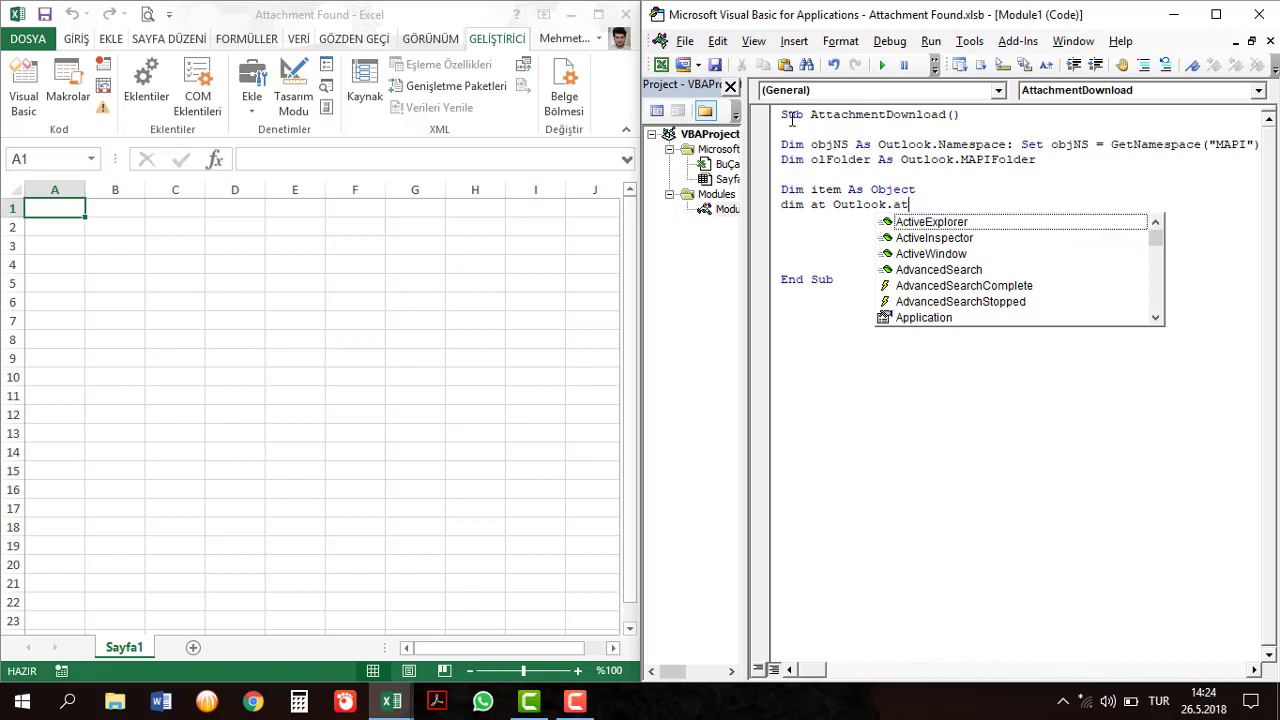
text(tac)
text(hmet)
key(BackSpace)
text(nt)
key(Return)
key(Return)
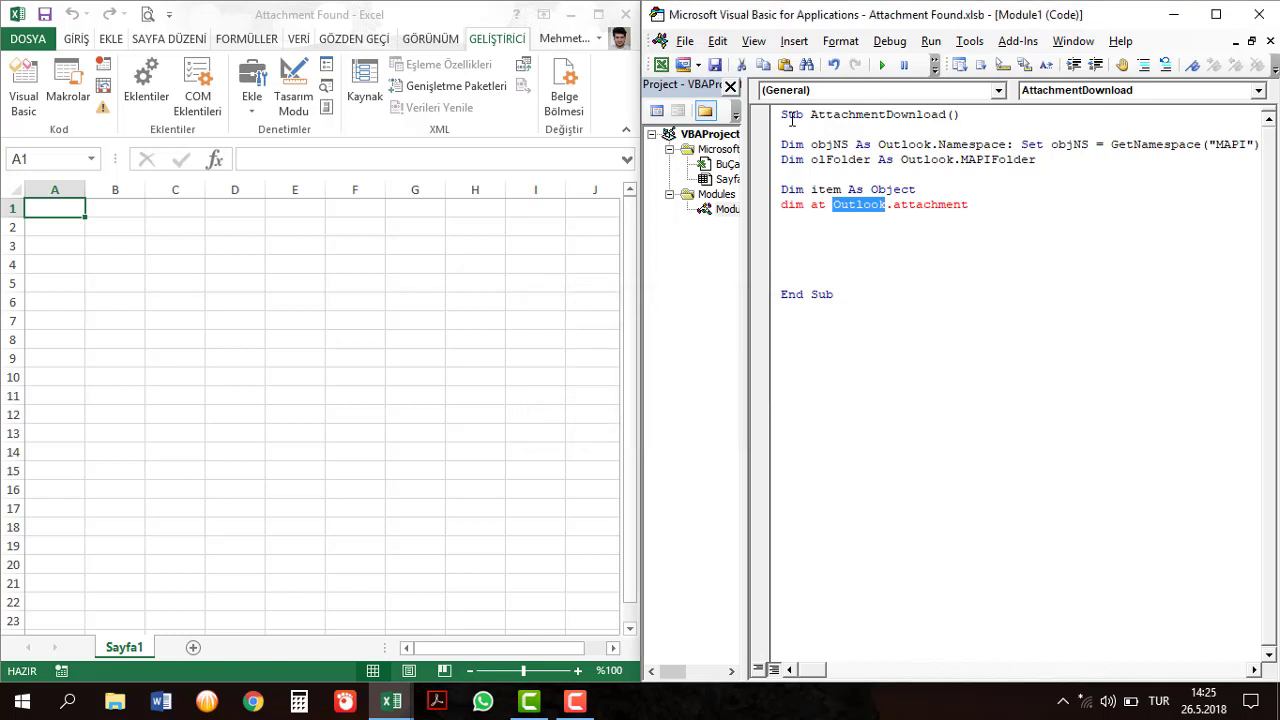
Correct the line to Dim at As Outlook.Attachment.
key(Delete)
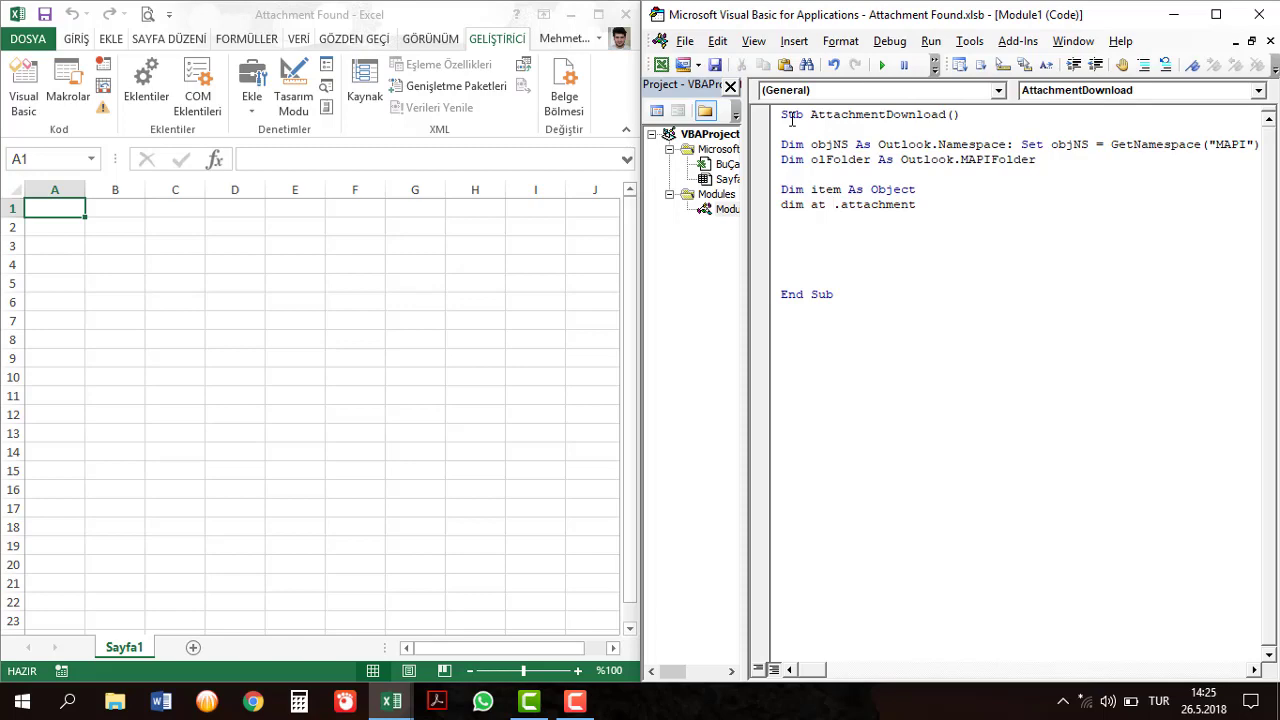
click(580, 704)
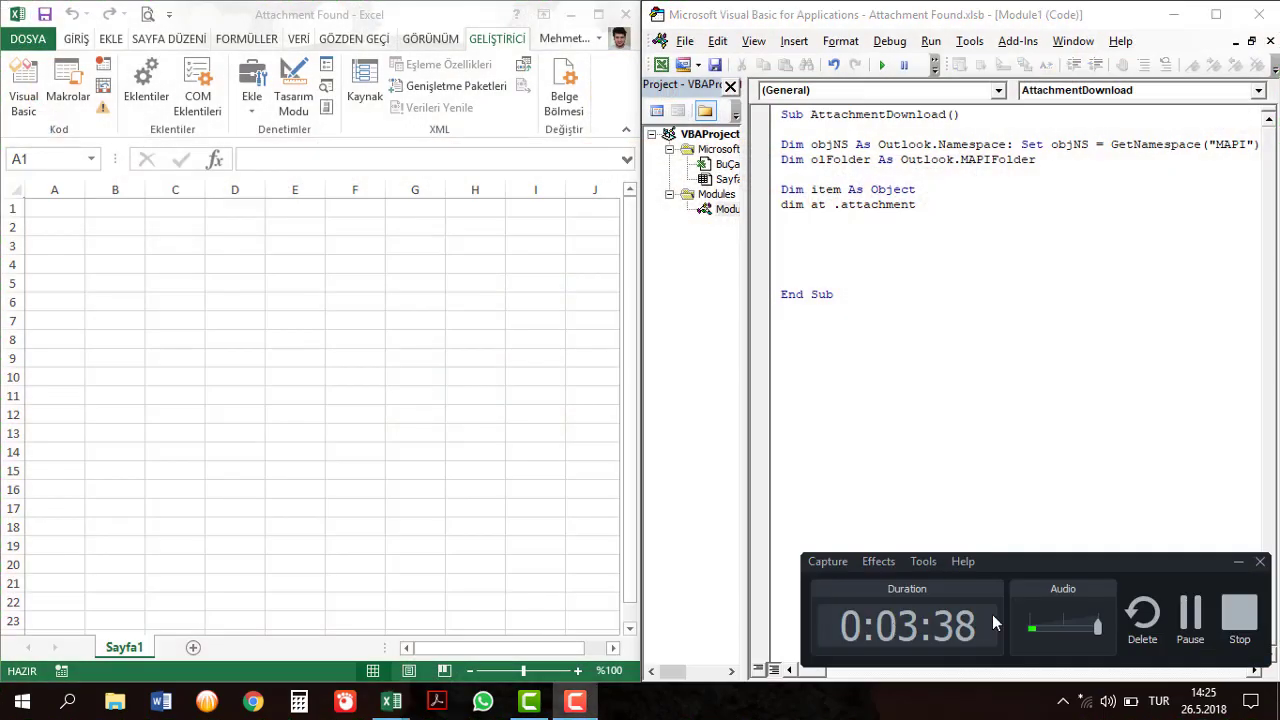
click(1189, 615)
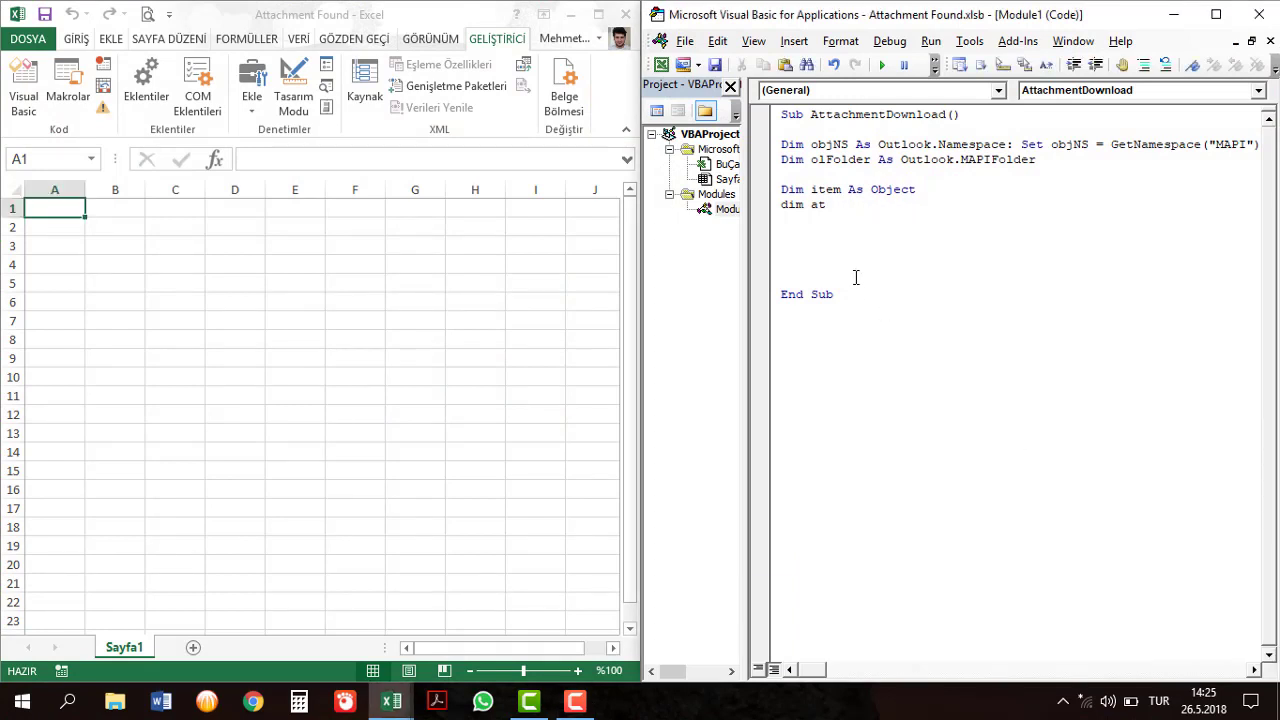
click(856, 216)
click(843, 207)
text(as ou)
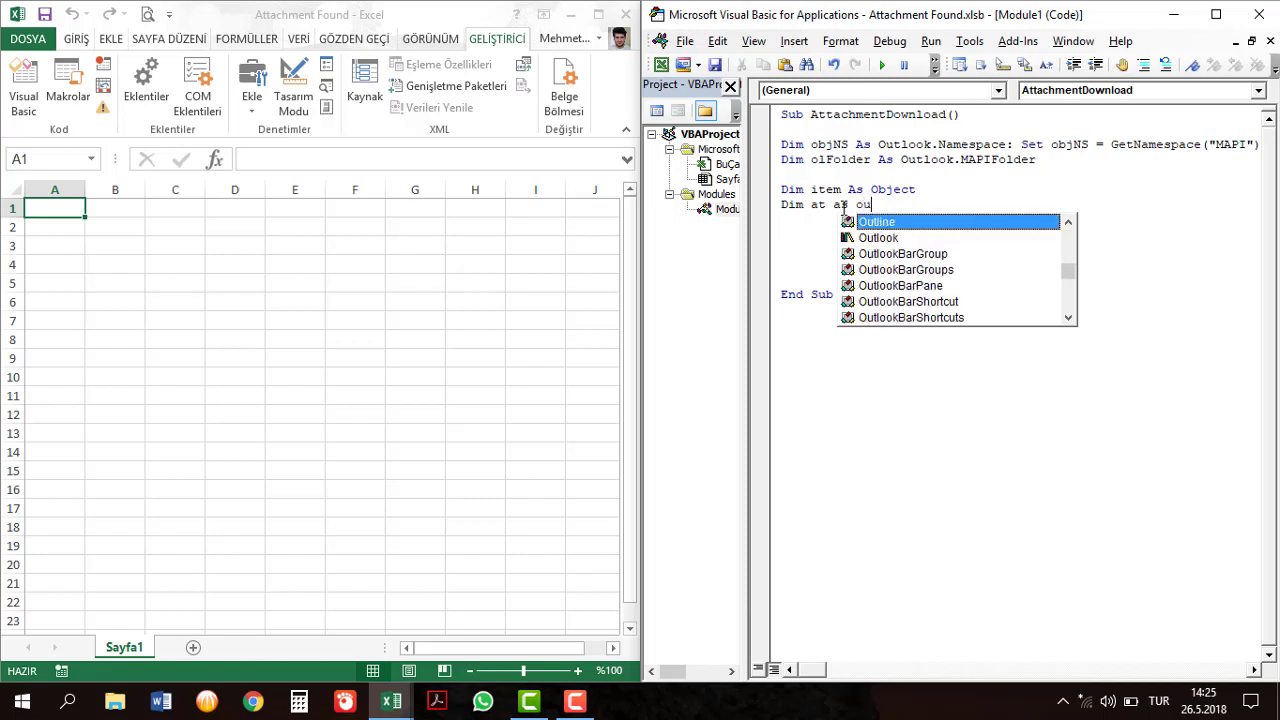
text(t)
key(Down)
key(Tab)
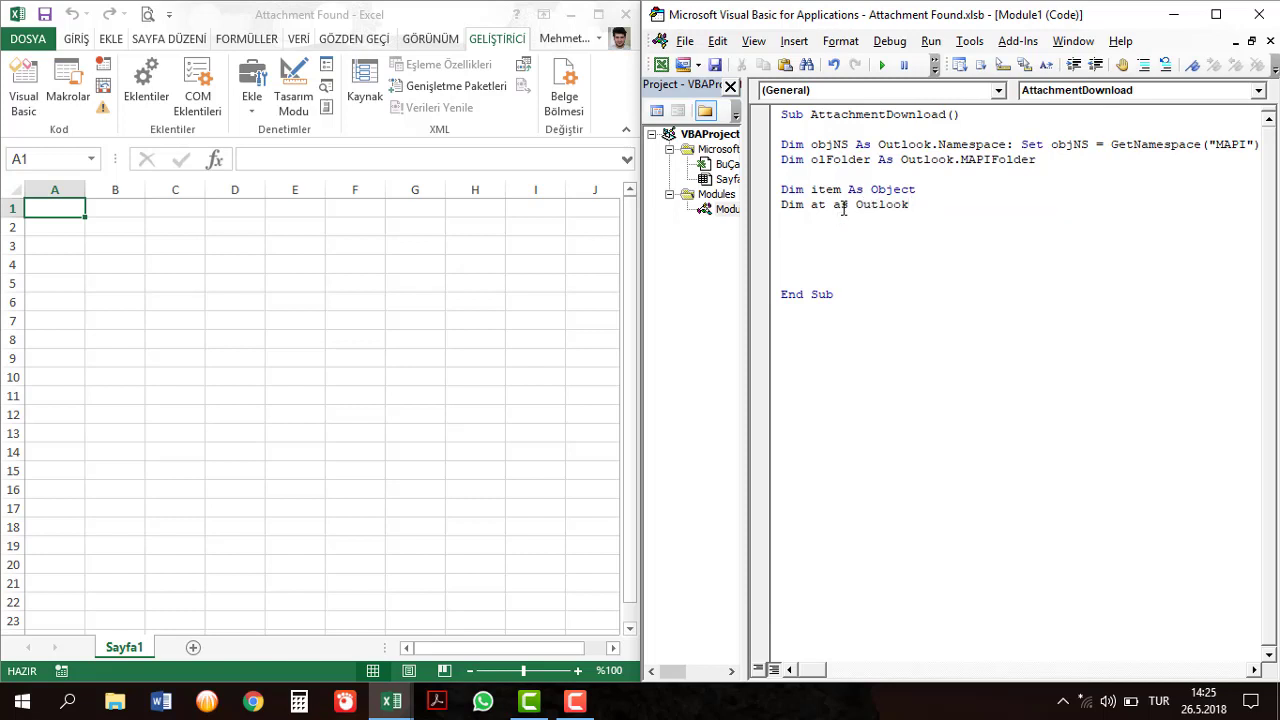
text(.att)
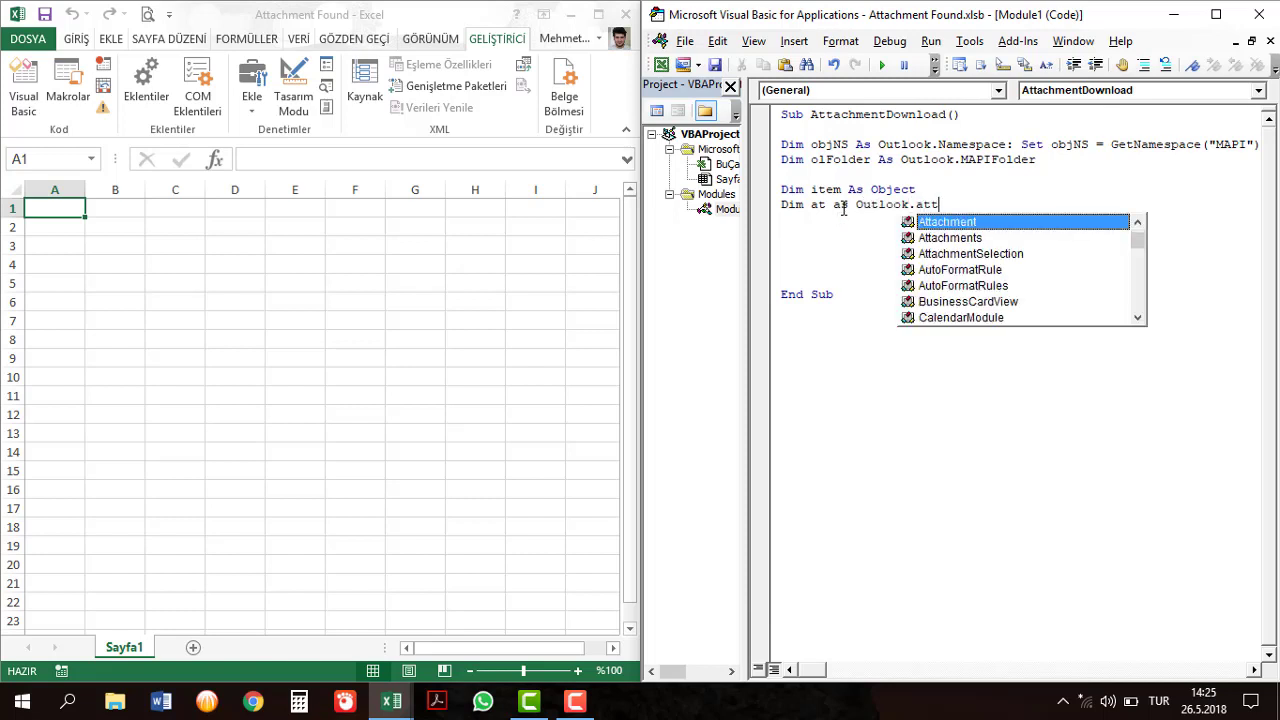
key(Tab)
key(Return)
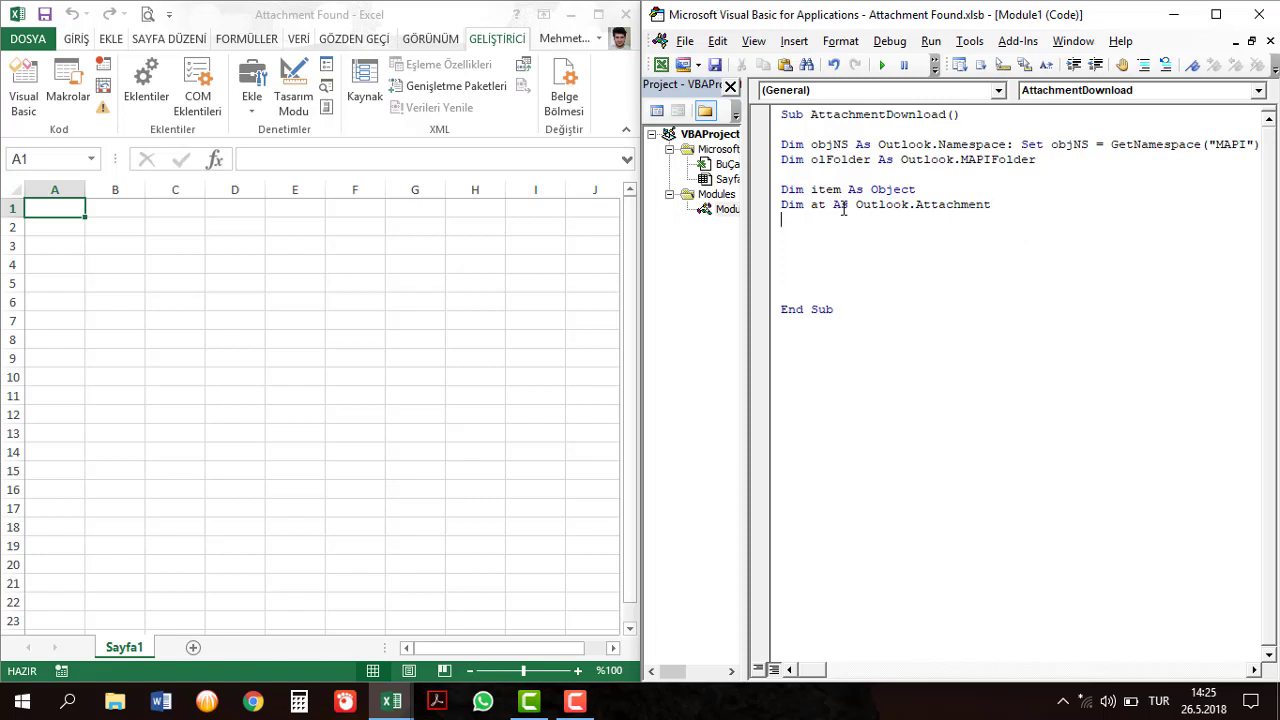
Declare sname As String, ws As Worksheet and emailcnt As Integer, then begin Set olFolder.
text(dim sname)
text( as st)
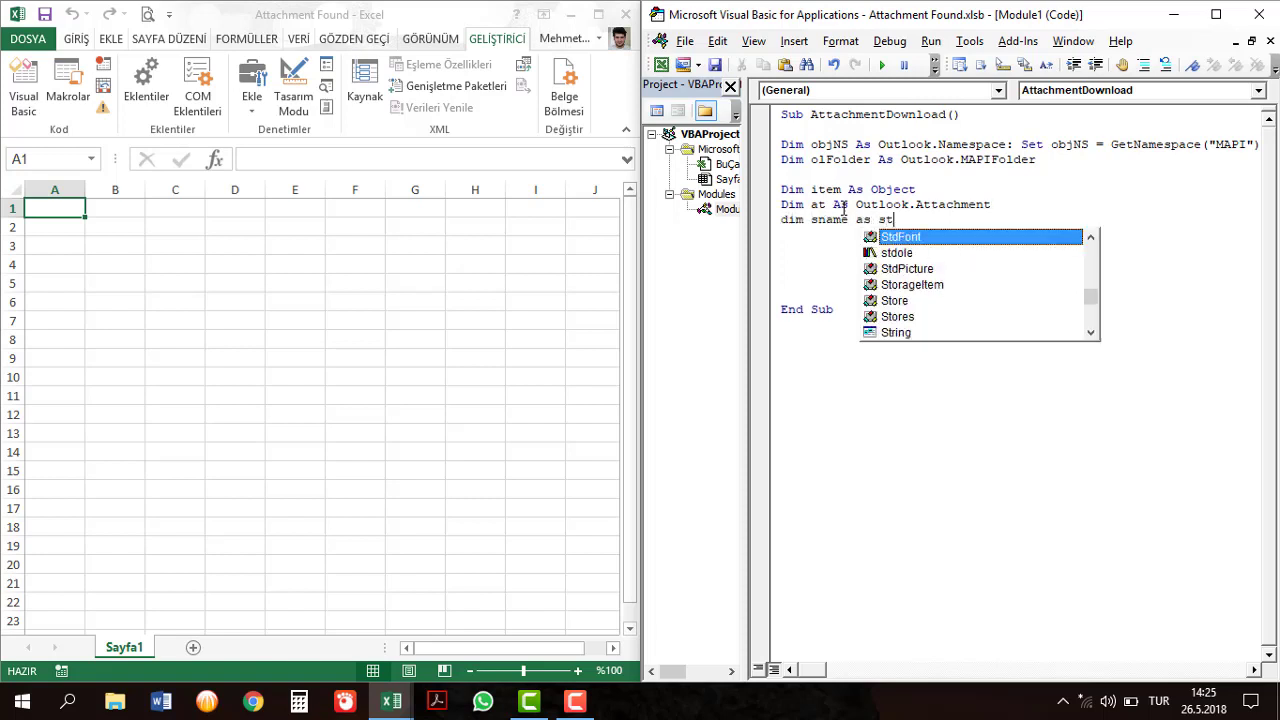
text(r)
key(Return)
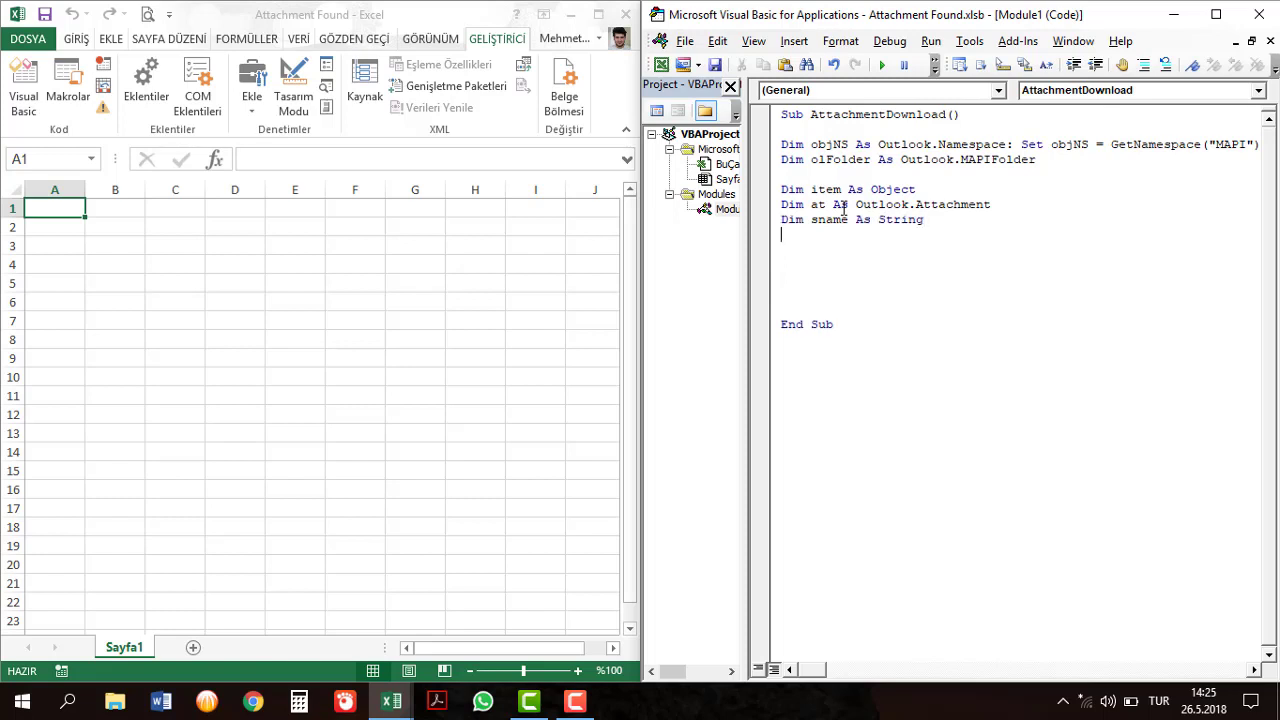
text(dim ws a)
text(s worksh)
key(Return)
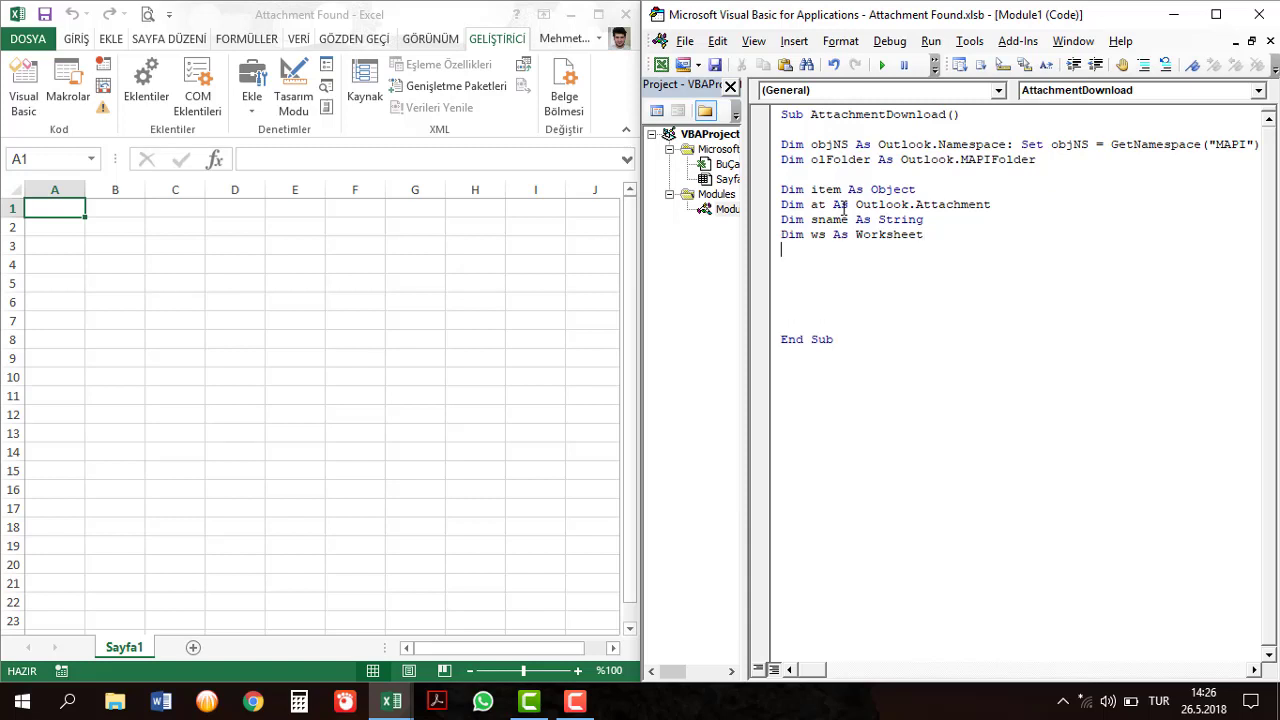
text(d)
text(im ema)
text(ilcnt)
text(v)
key(BackSpace)
text(a)
text(s inter)
key(BackSpace)
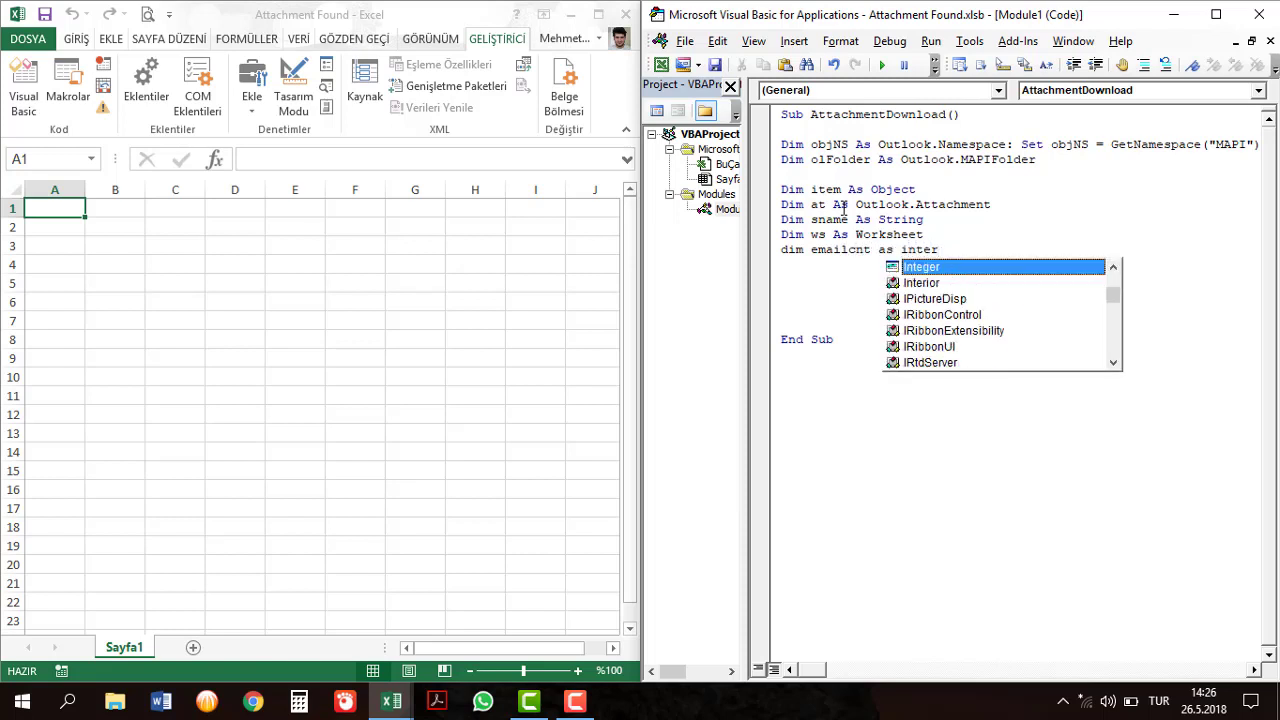
text(g)
key(Return)
key(Return)
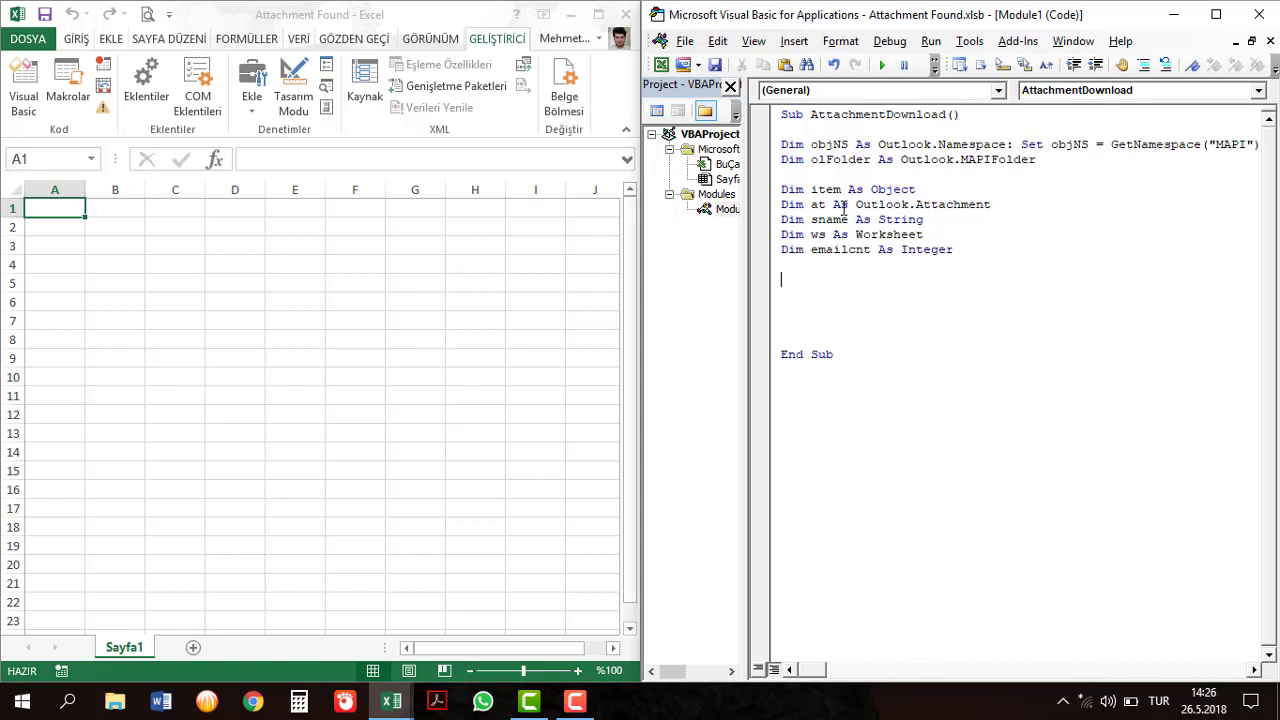
text(se)
text(t olfo)
Complete Set olFolder = objNS.GetDefaultFolder(olFolderInbox).
key(ctrl+space)
key(Tab)
text(=)
text(obj)
key(ctrl+space)
key(Tab)
text(.)
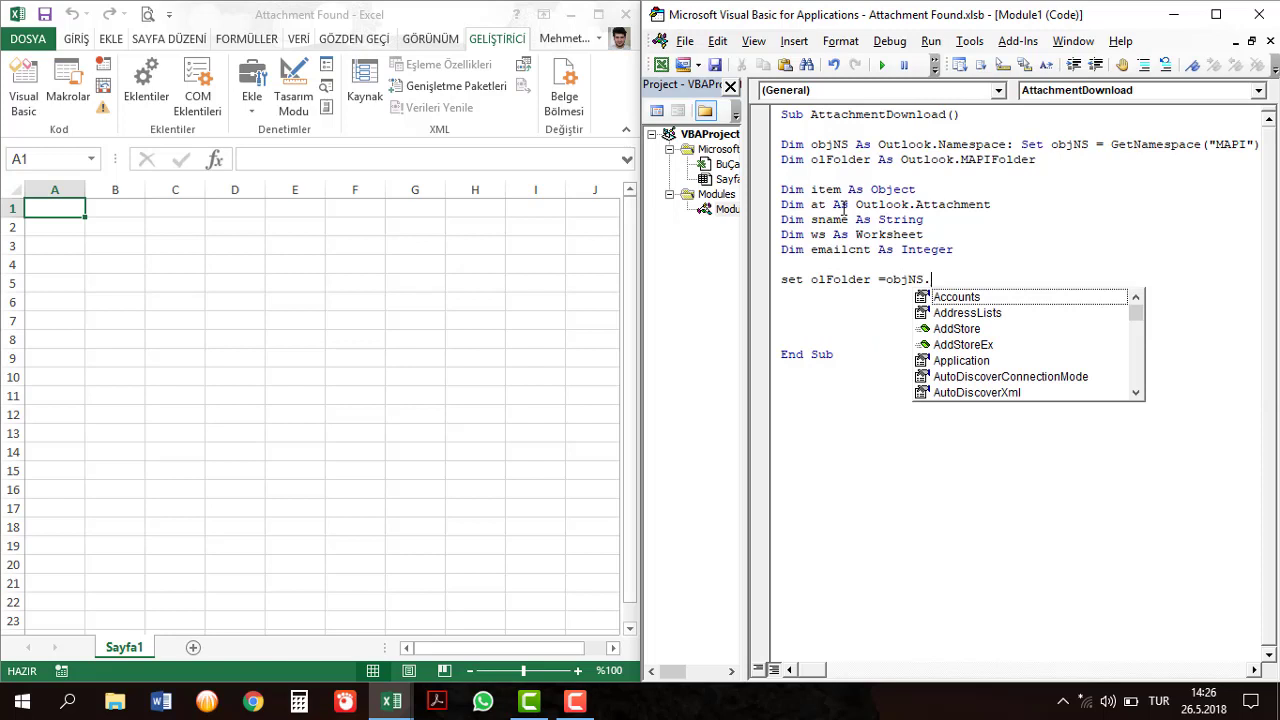
text(get)
key(Down)
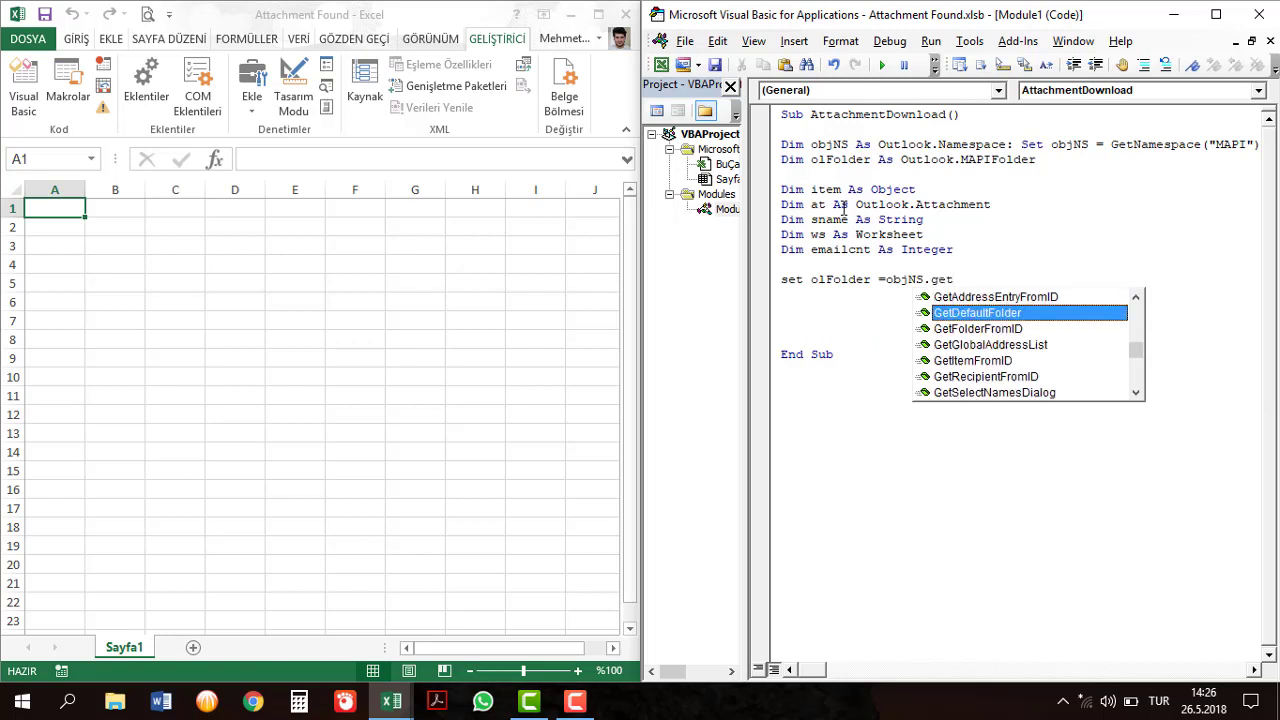
key(Tab)
text(()
key(Down)
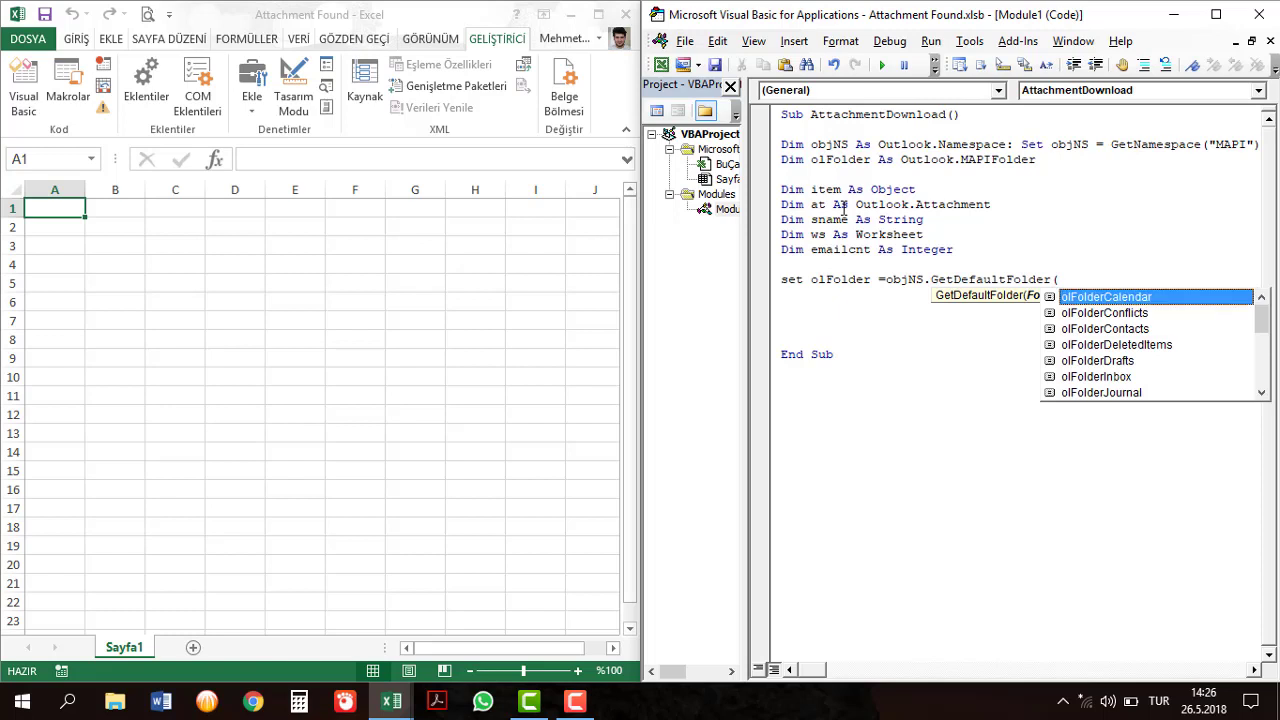
key(Down)
key(Down)
key(Down)
key(Down)
key(Tab)
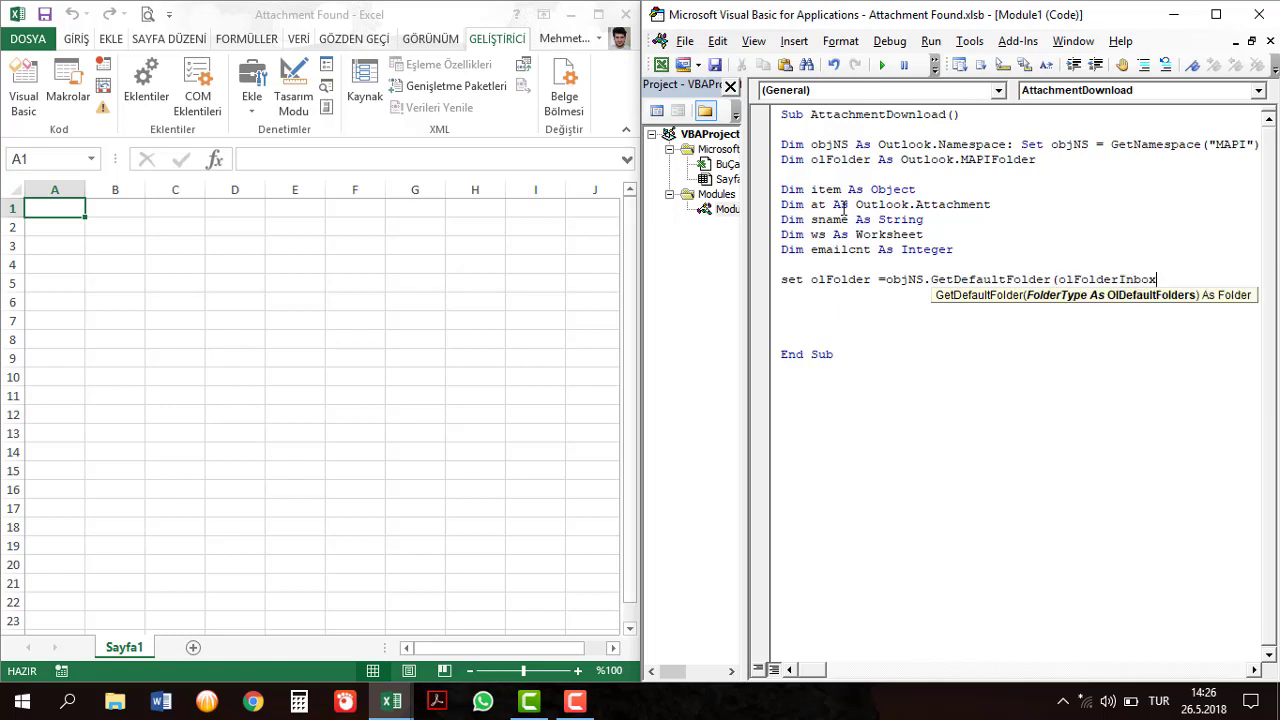
text())
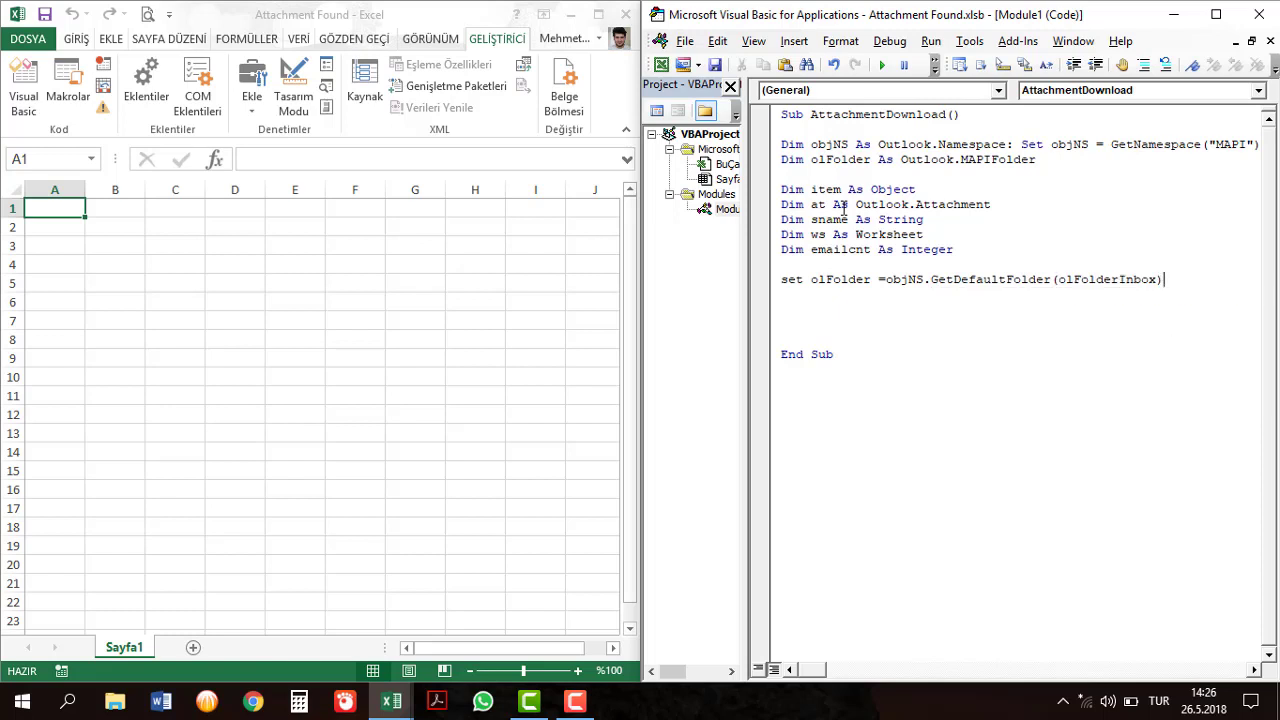
key(Return)
key(Return)
Add ThisWorkbook.Activate and Set ws = Sayfa1, checking the sheet name in the project panel.
text(Thi)
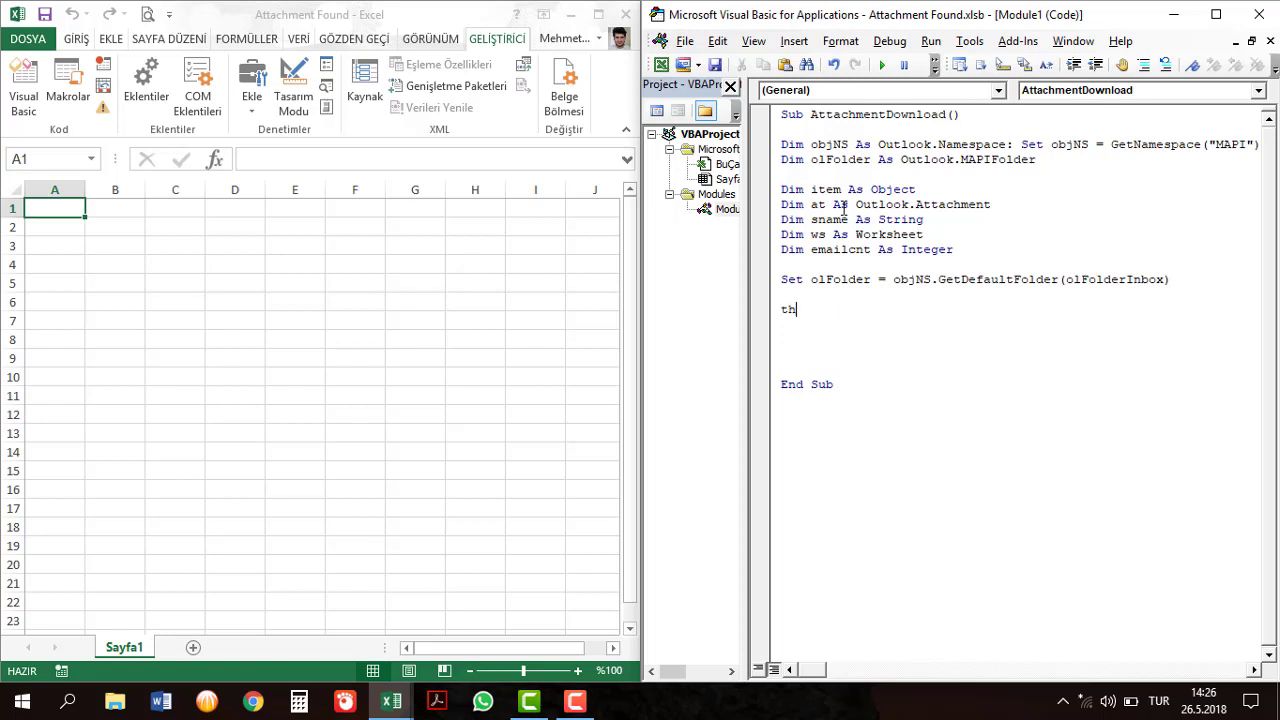
text(sWorkbook.ac)
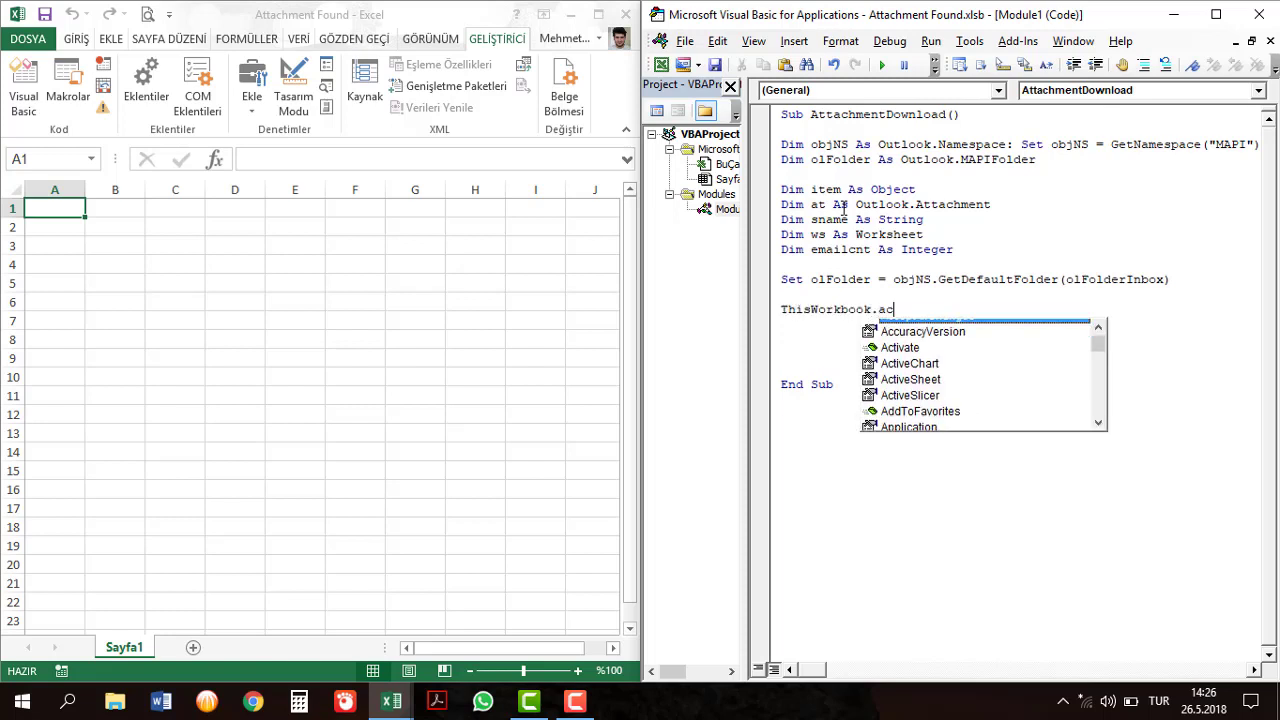
text(t)
key(Tab)
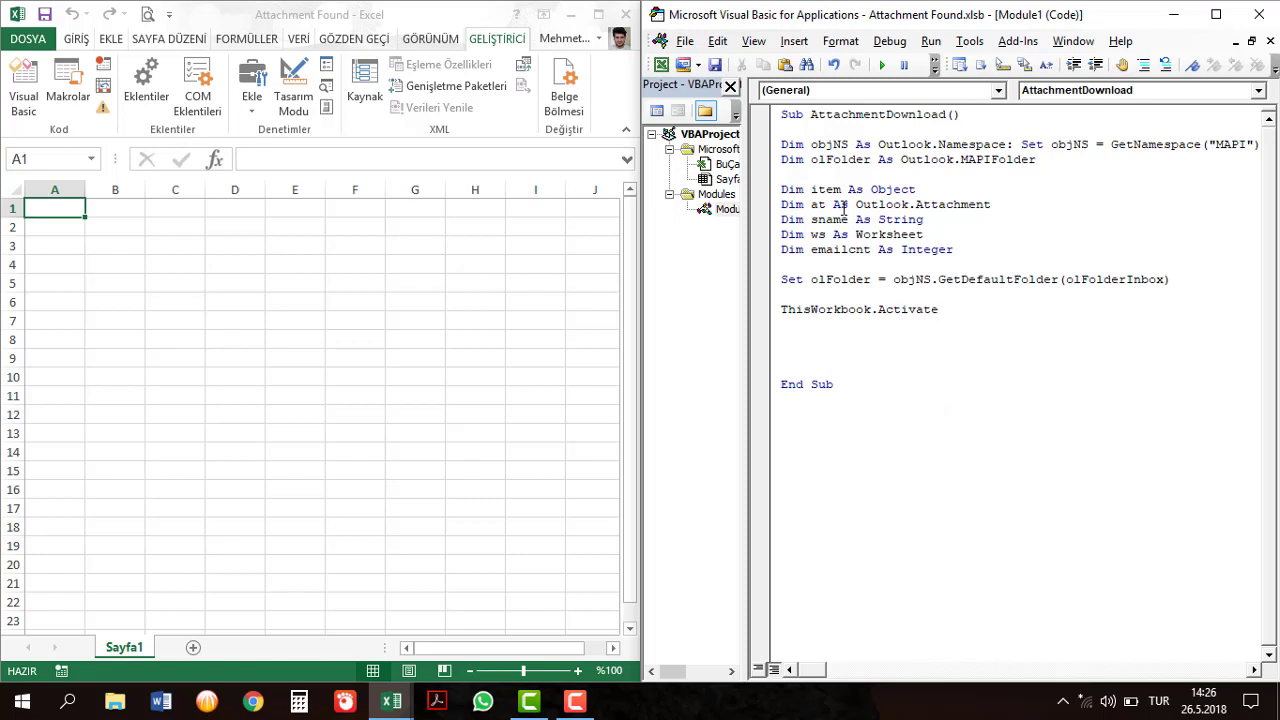
key(Return)
text(se)
text(t ws as)
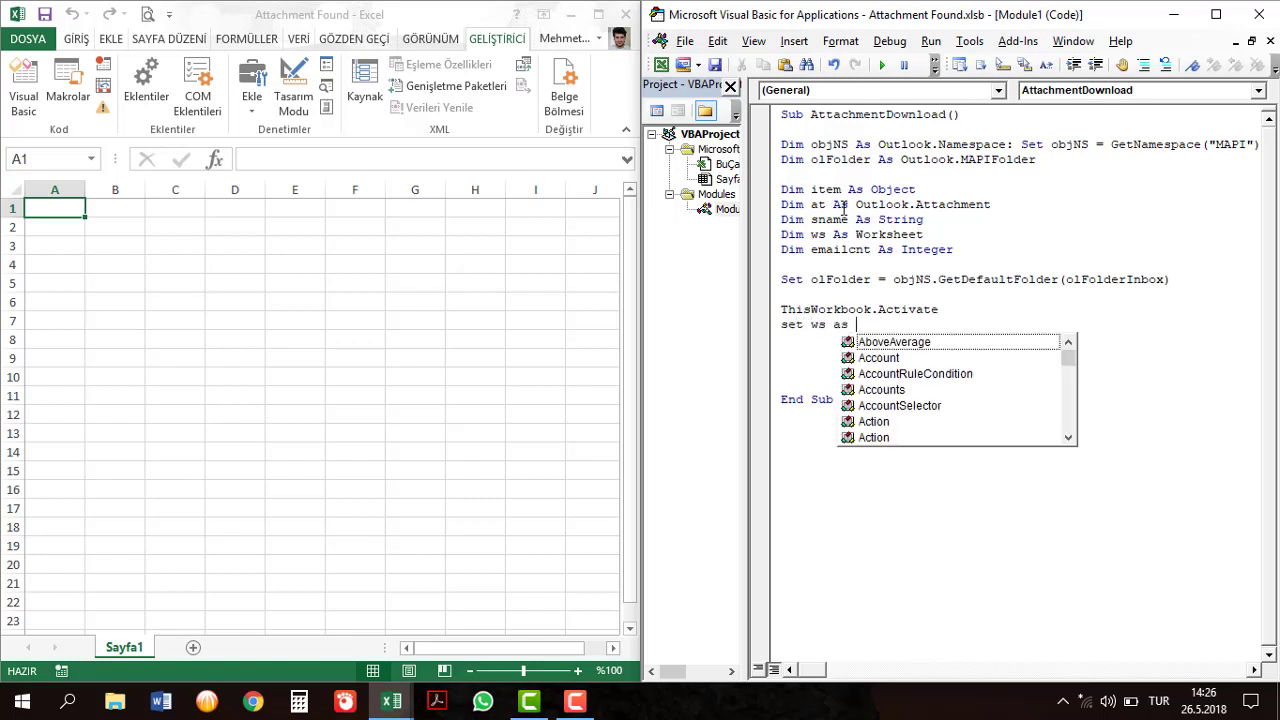
key(BackSpace)
key(BackSpace)
key(BackSpace)
text(=)
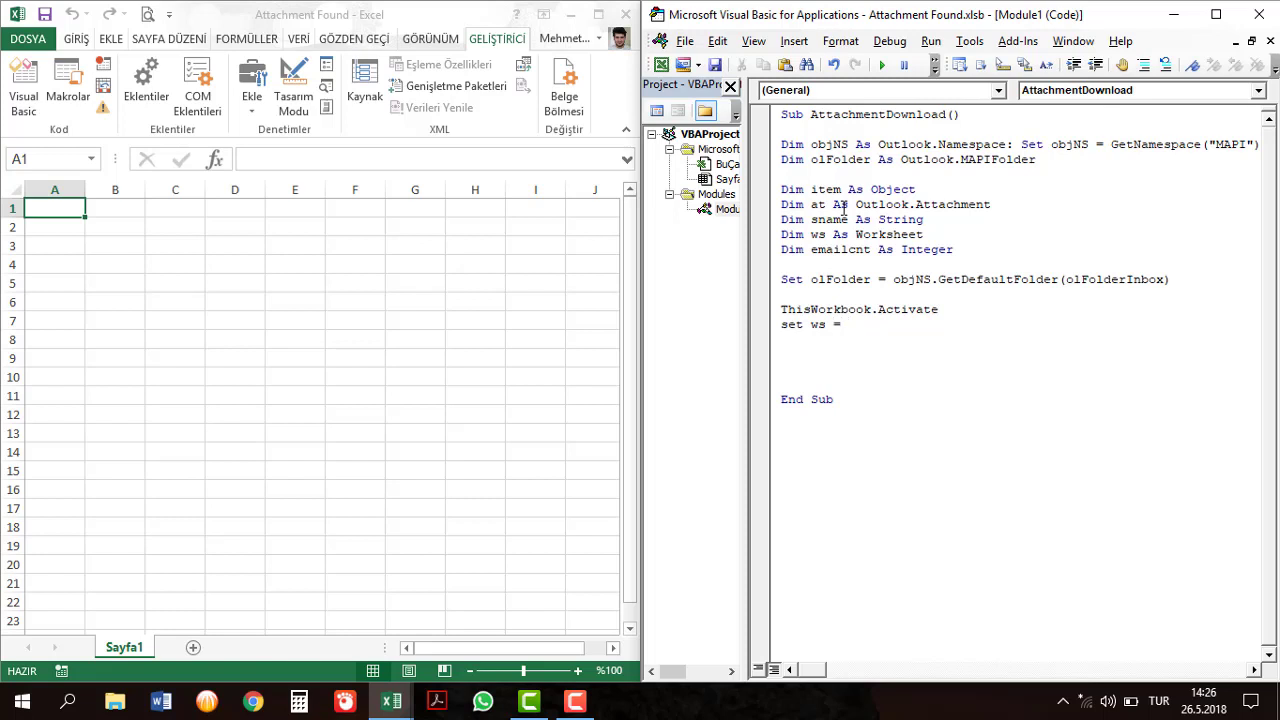
drag(752, 238, 814, 246)
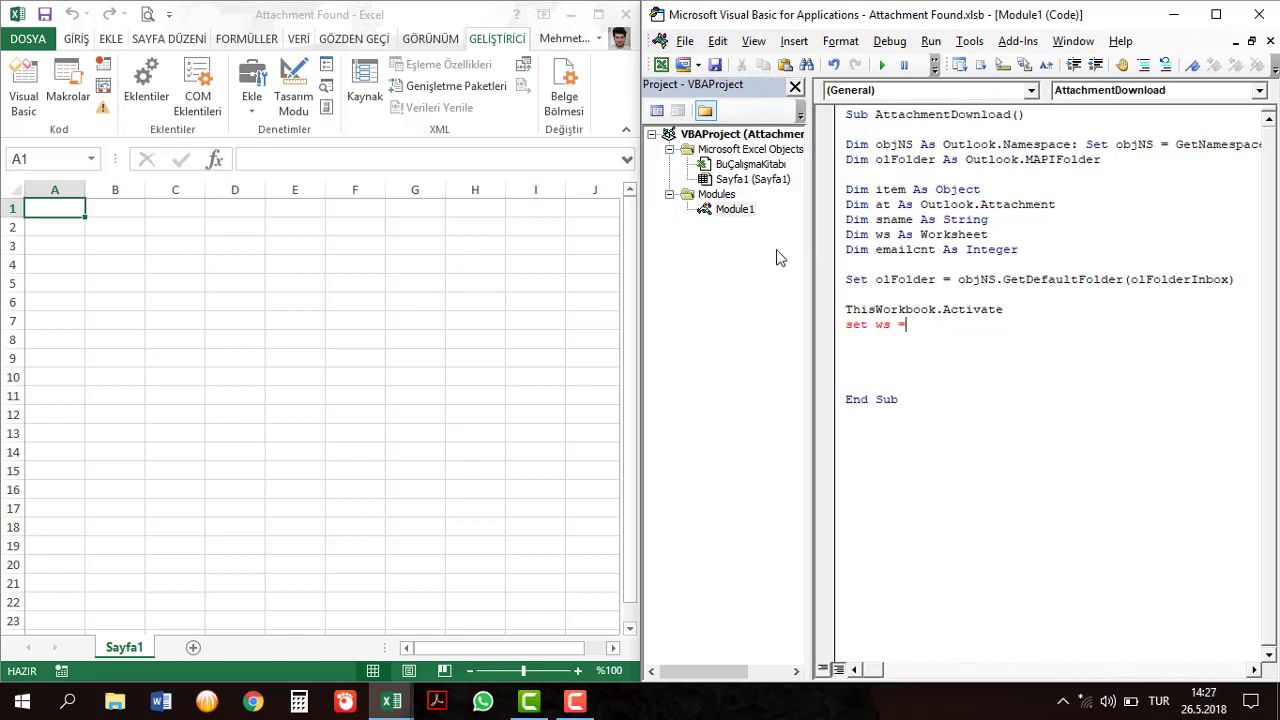
click(730, 251)
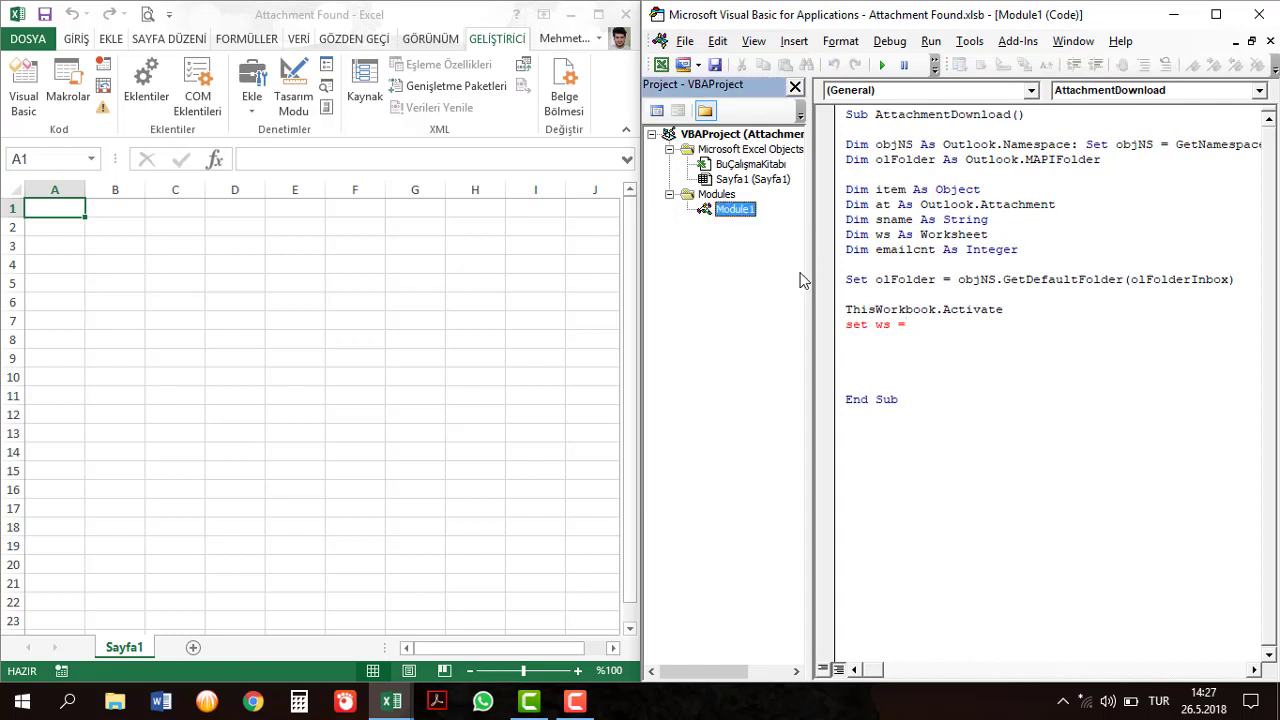
drag(814, 278, 767, 278)
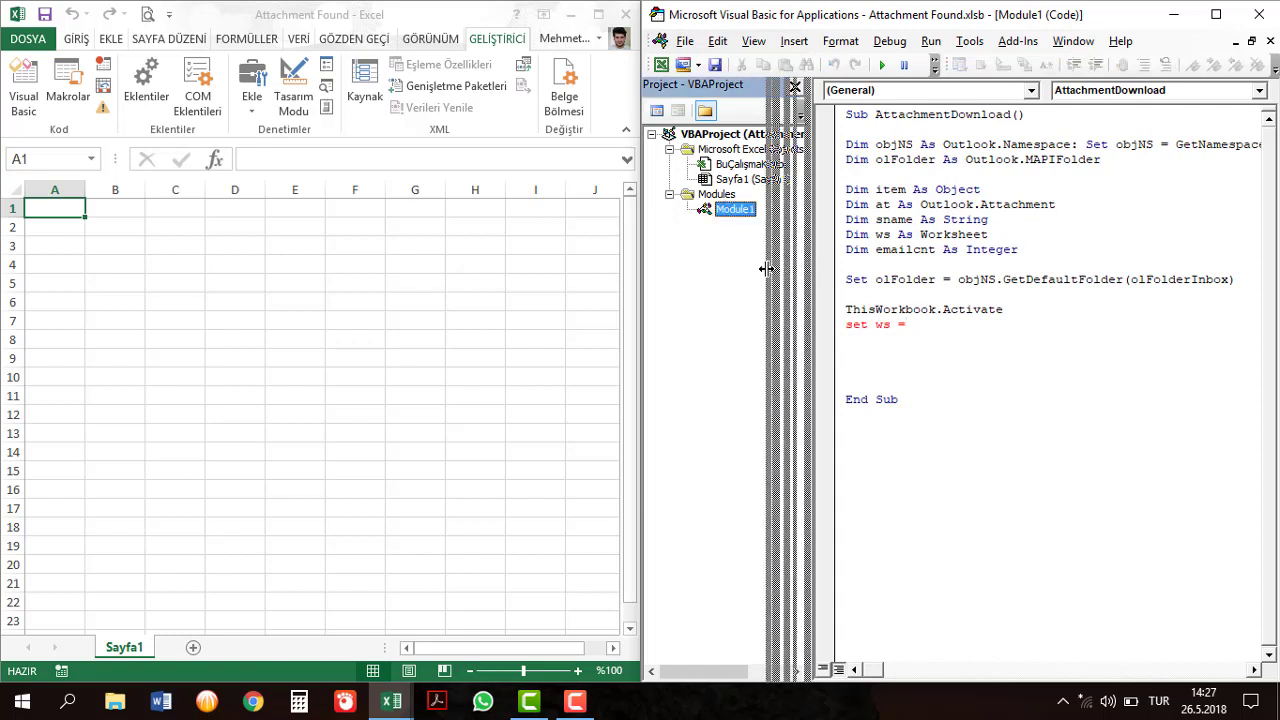
click(879, 327)
text(sayfa1)
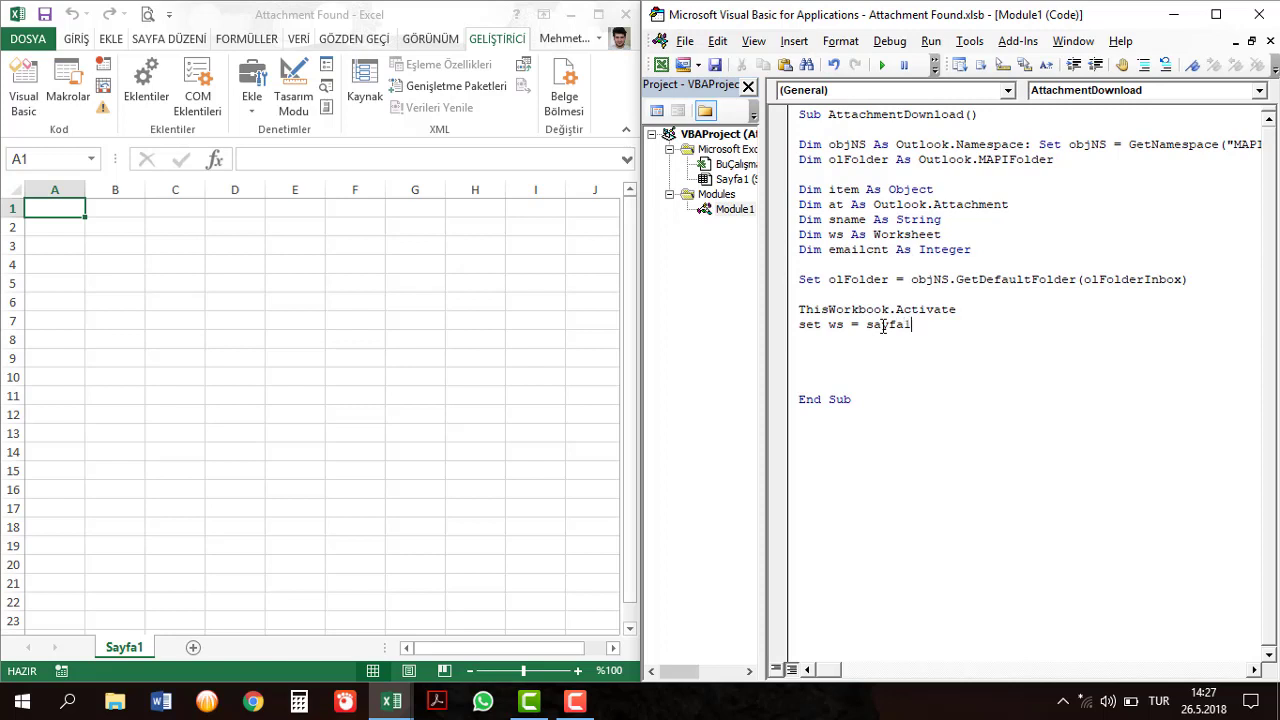
key(Return)
key(Return)
Begin emailcnt = InputBox("Enter a Number for Email Count") and dismiss the compile error.
text(emai)
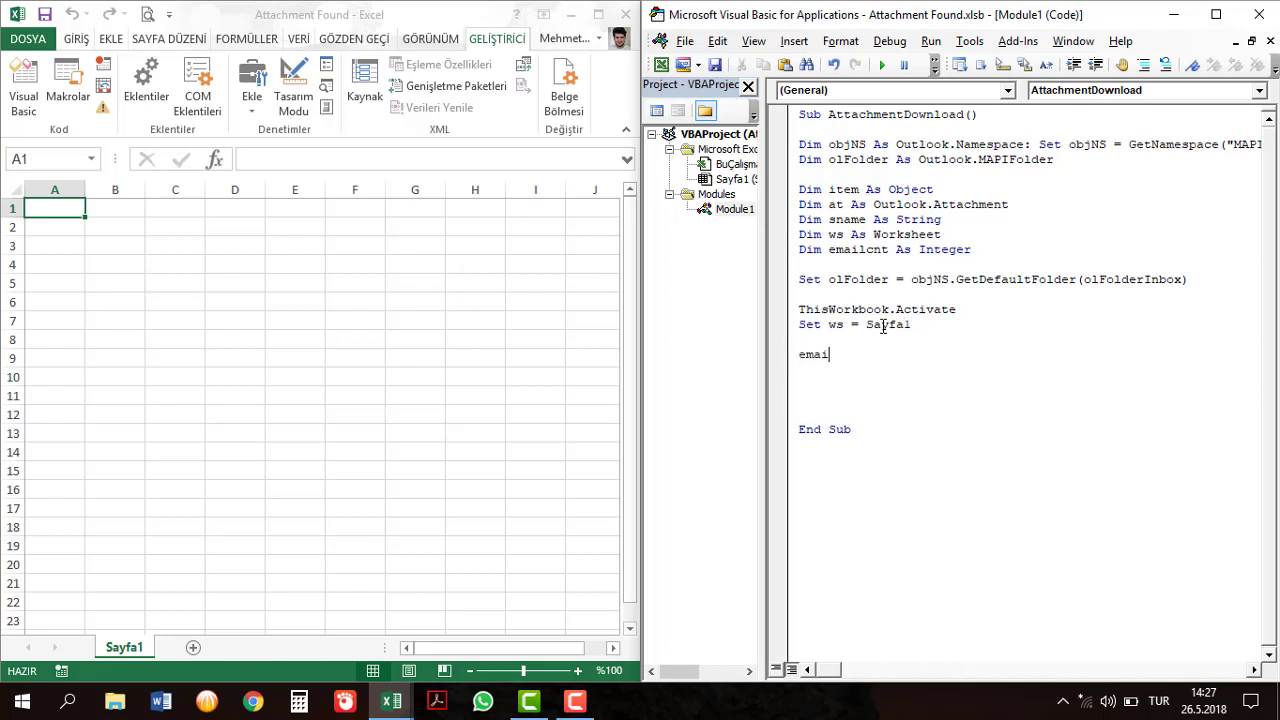
text(lcnt=)
text(inp)
text(ut)
text(Box ()
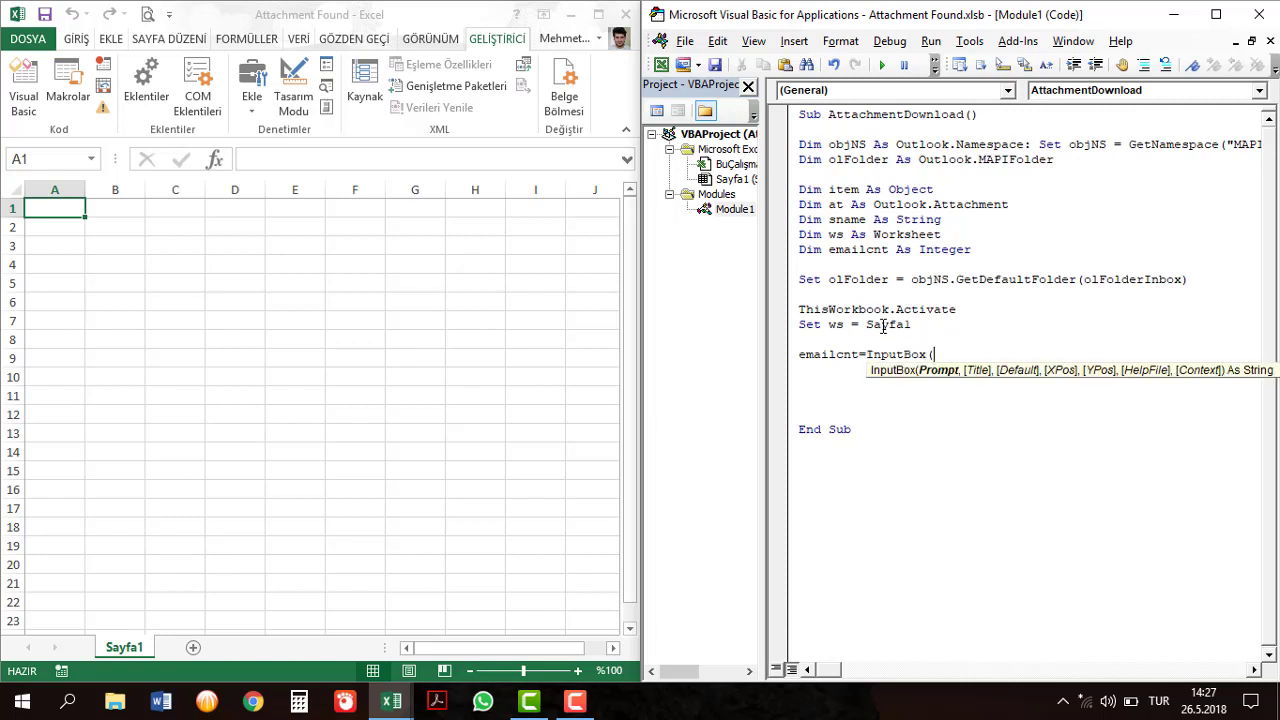
text("En)
text(ter a Numb)
text(er for )
text(Email C)
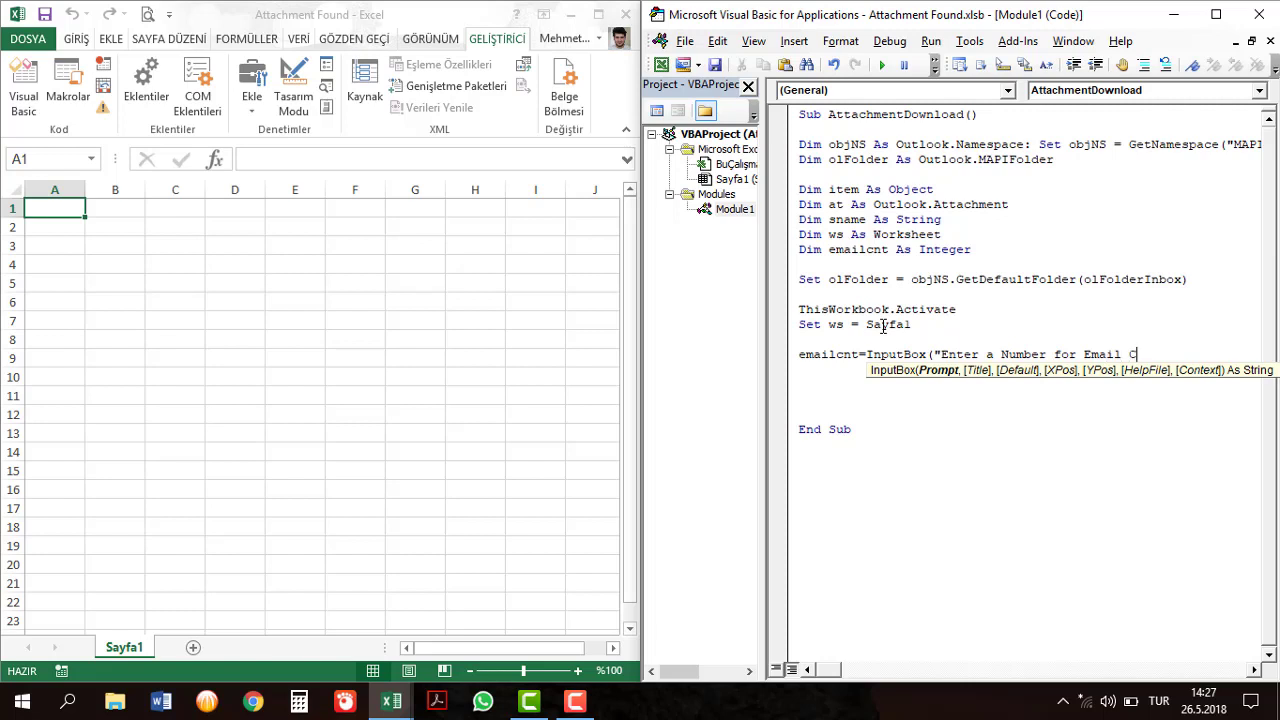
text(ount")
key(Up)
key(Return)
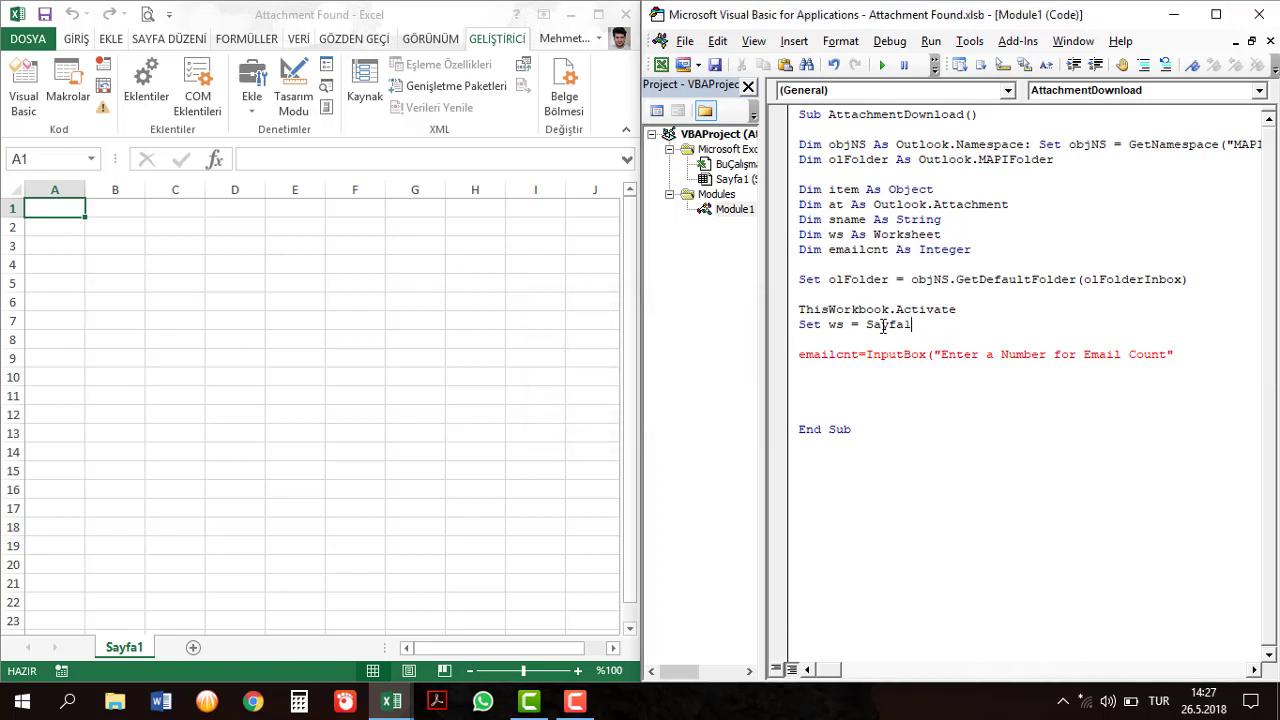
key(Return)
key(Return)
Add un = "Dear " & Environ("UserName") above, then finish the InputBox with title un and default 1000.
text(un=)
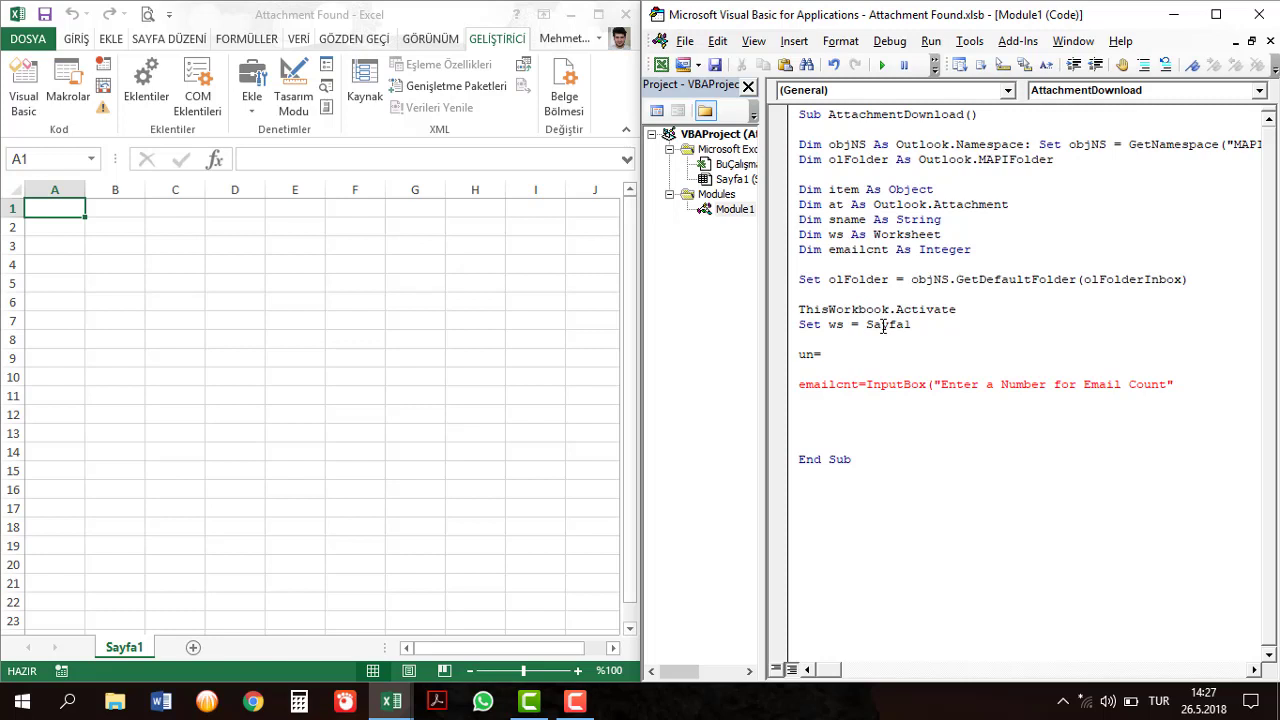
text("Dear )
text(" & en)
text(vir)
key(ctrl+space)
key(Tab)
text(()
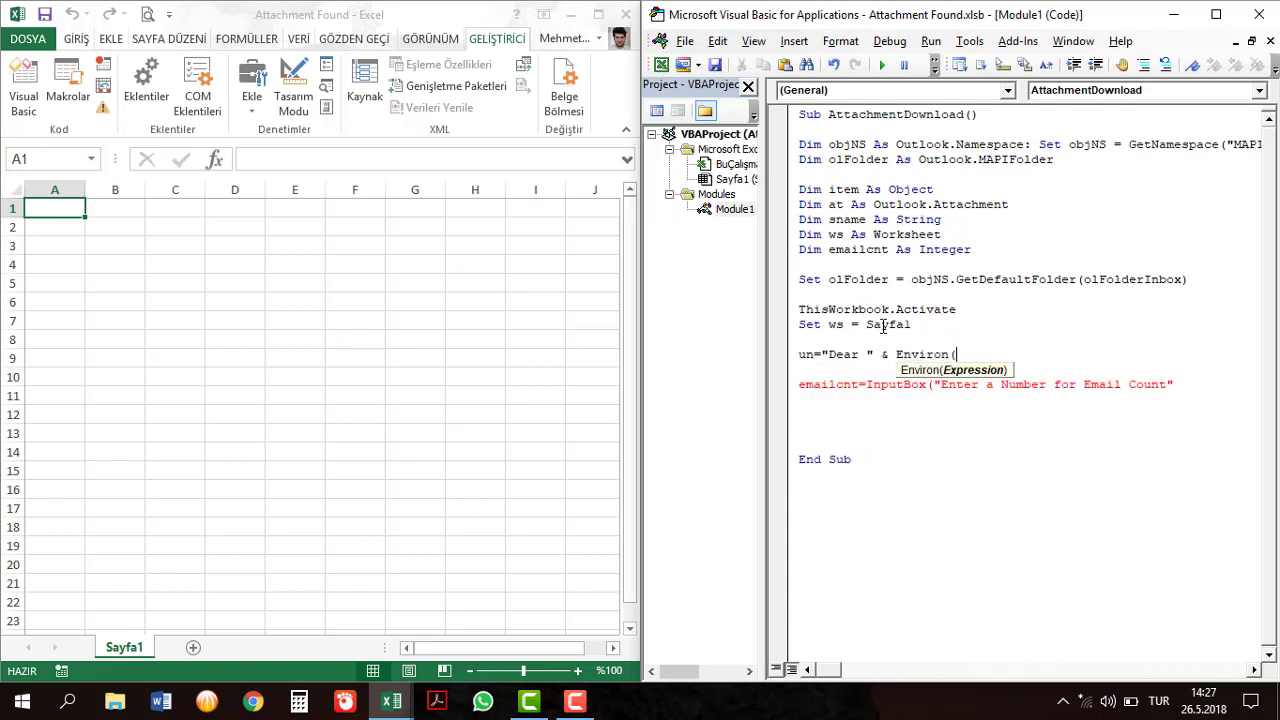
text("UserNam)
text(e")
key(Escape)
key(Return)
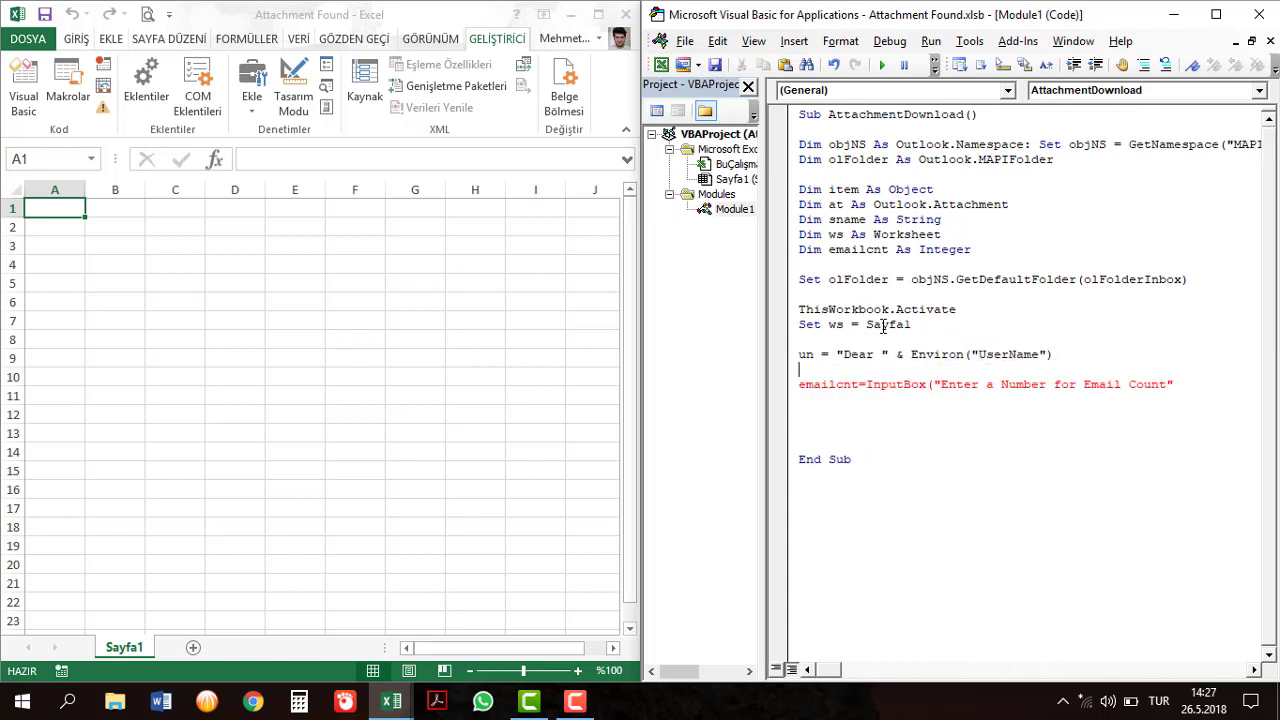
text(,)
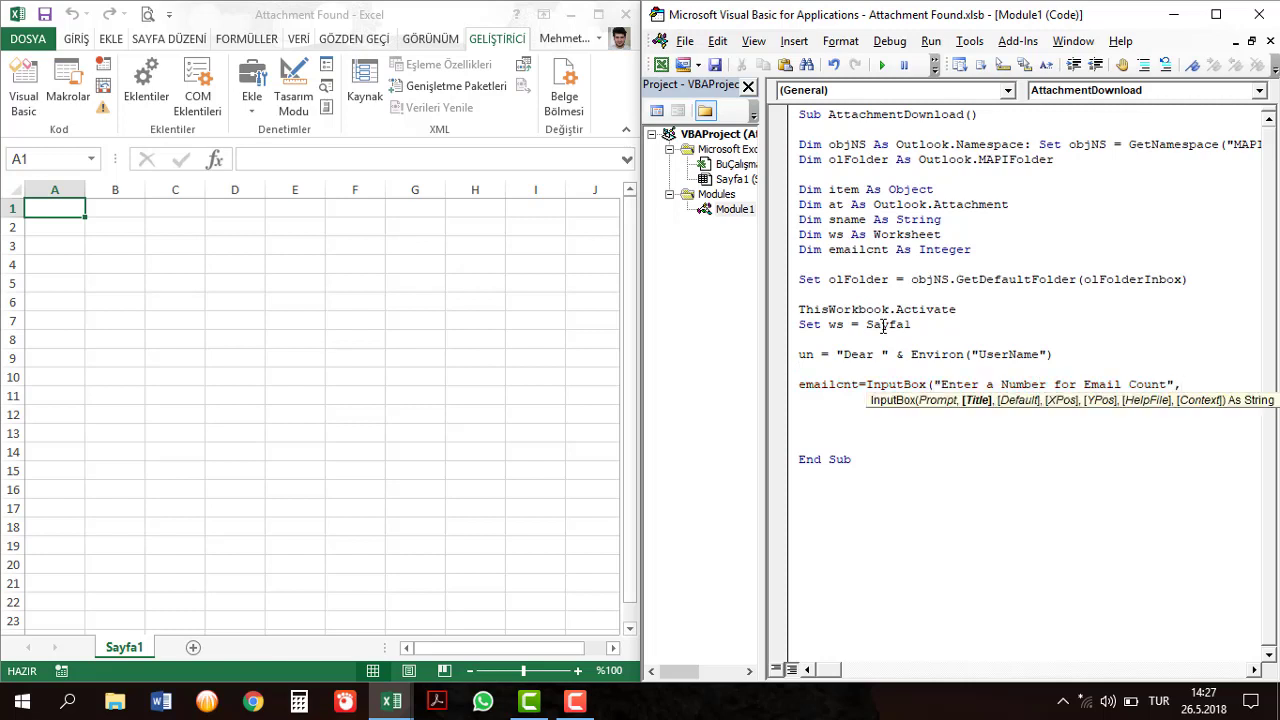
text(un)
text(,)
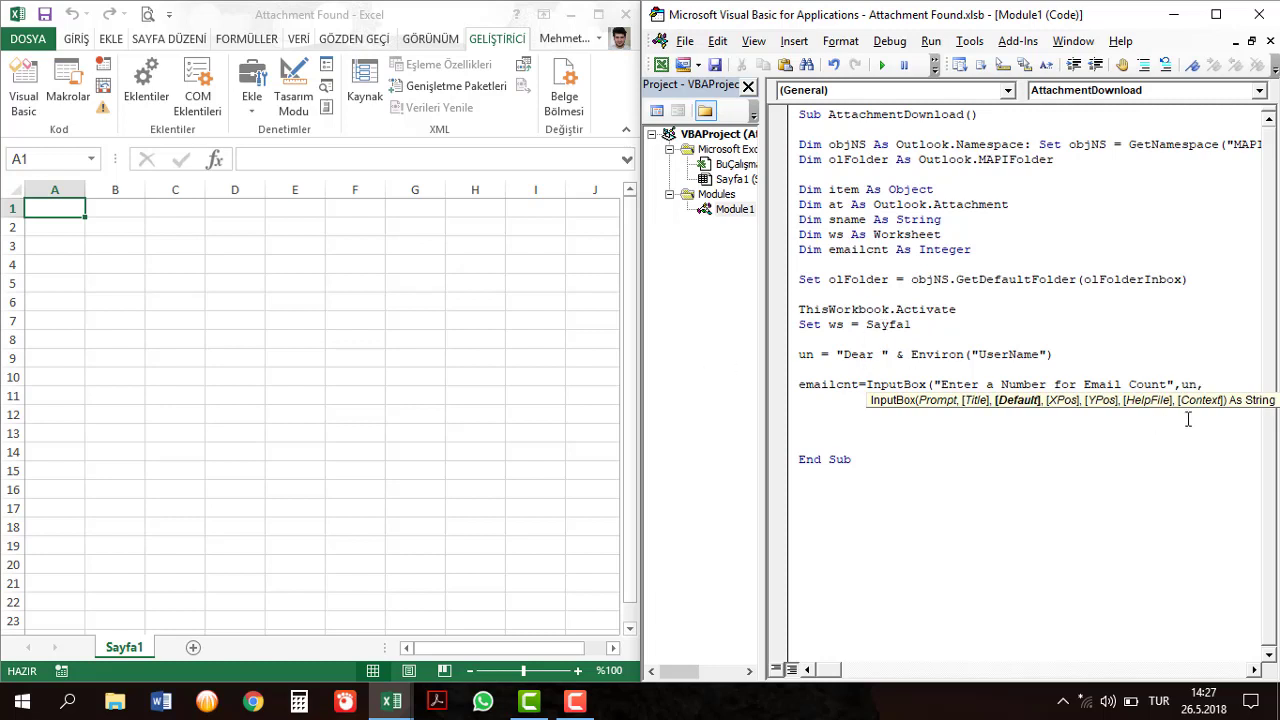
text(10)
text(00))
key(Return)
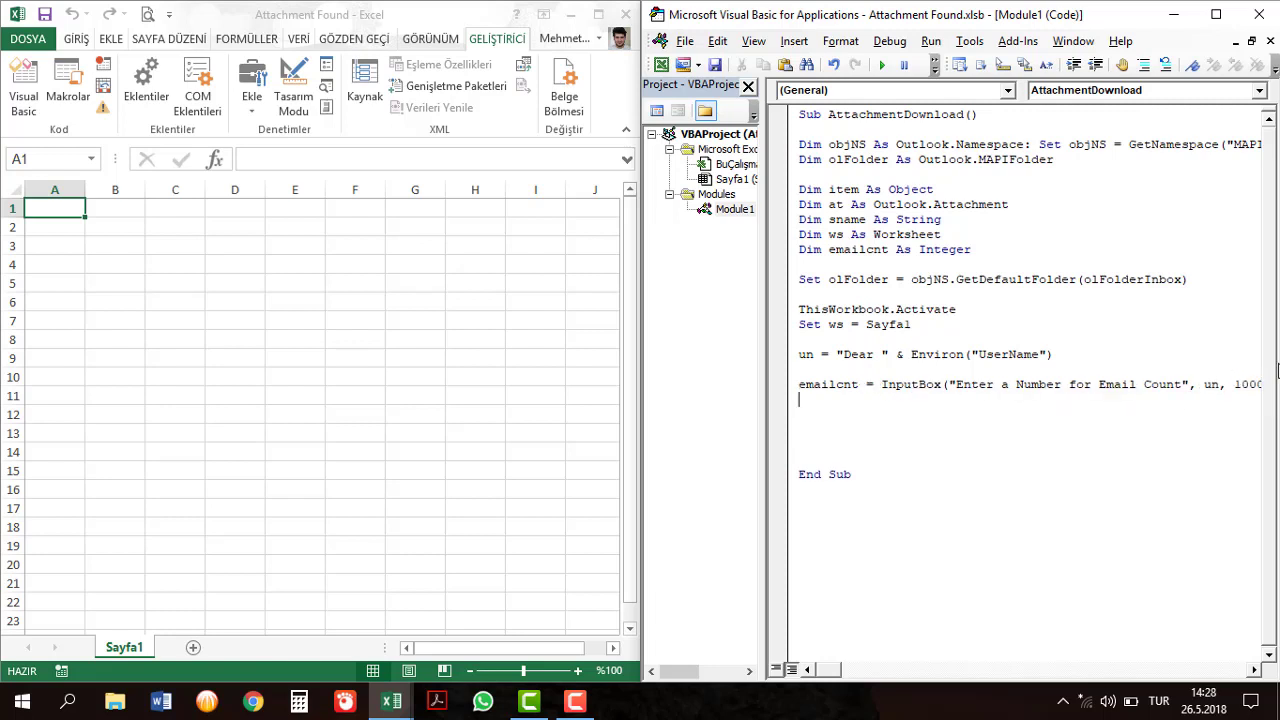
Widen the code window and write the line If IsNumeric(emailcnt) = False Then.
drag(638, 373, 325, 352)
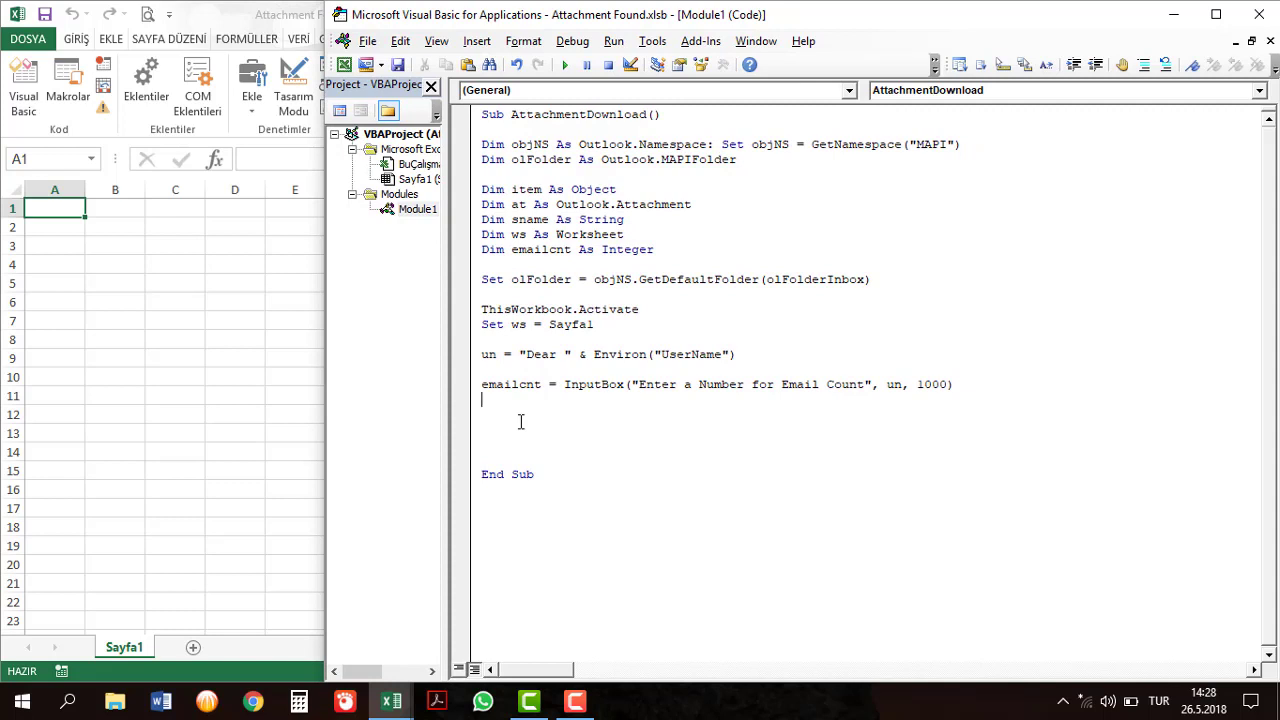
text(if )
text(isn)
key(ctrl+space)
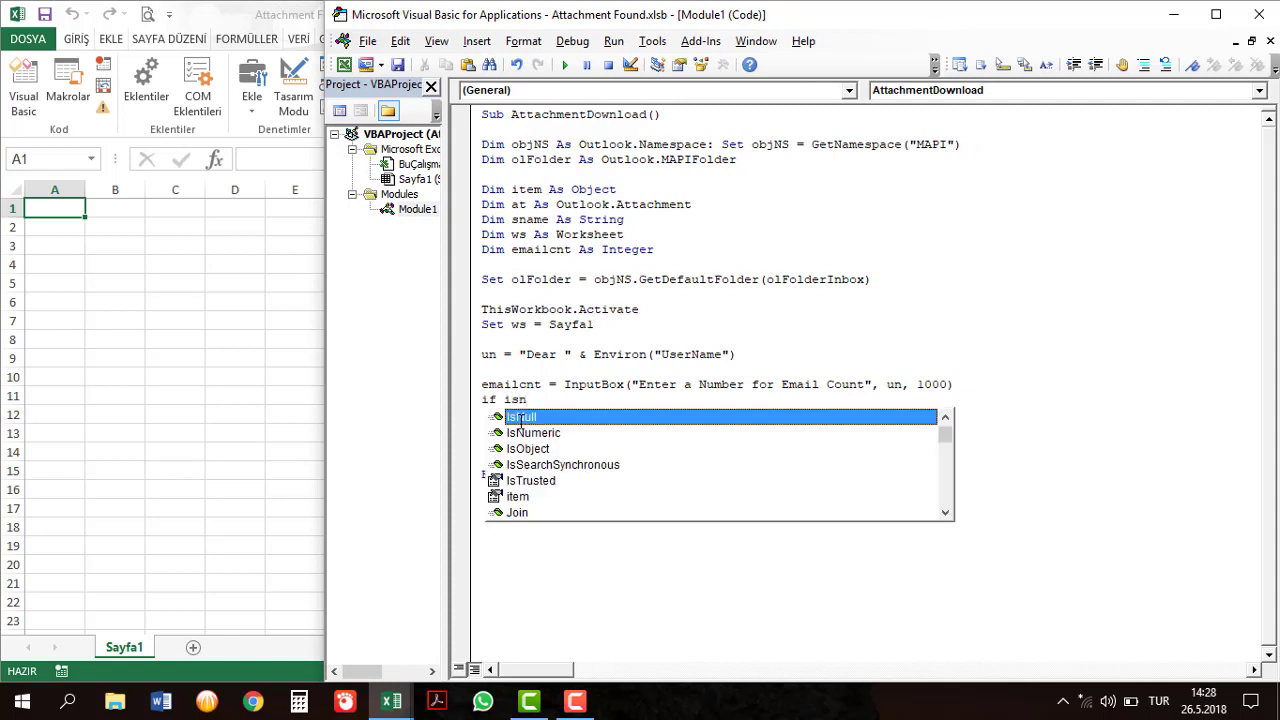
text(u)
key(Tab)
text((")
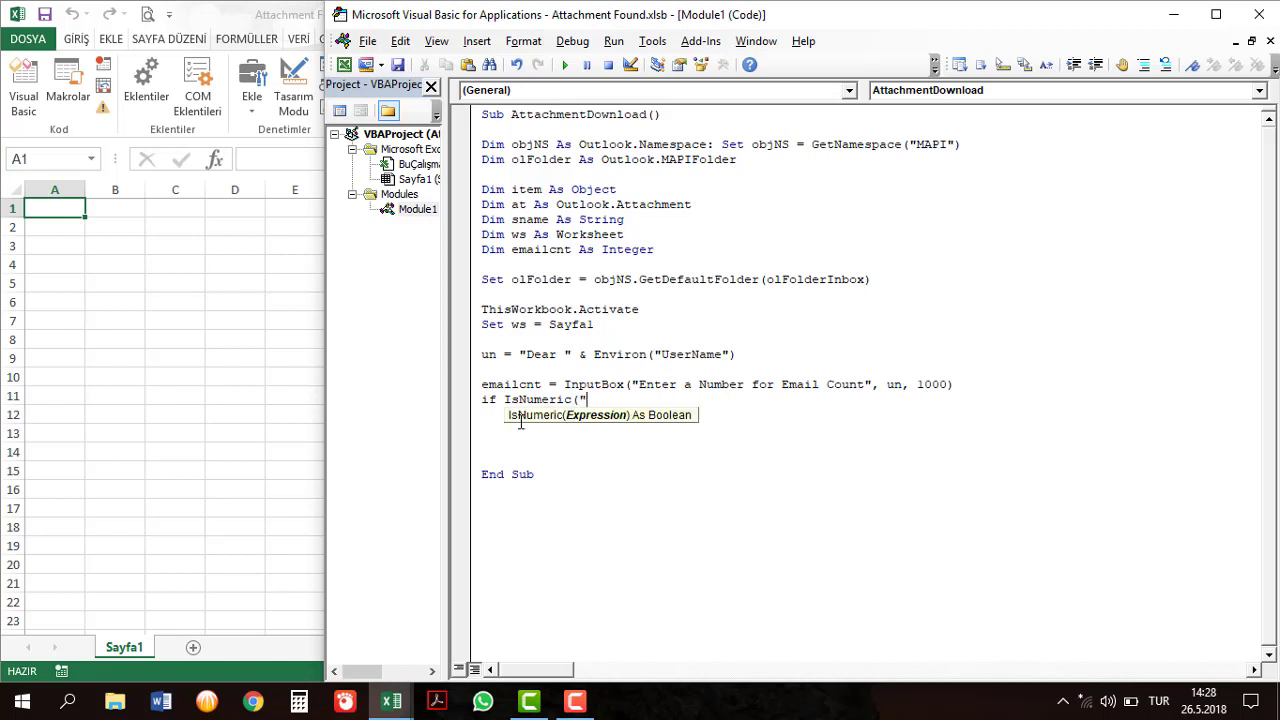
key(BackSpace)
text(e)
text(ma)
key(ctrl+space)
text() = )
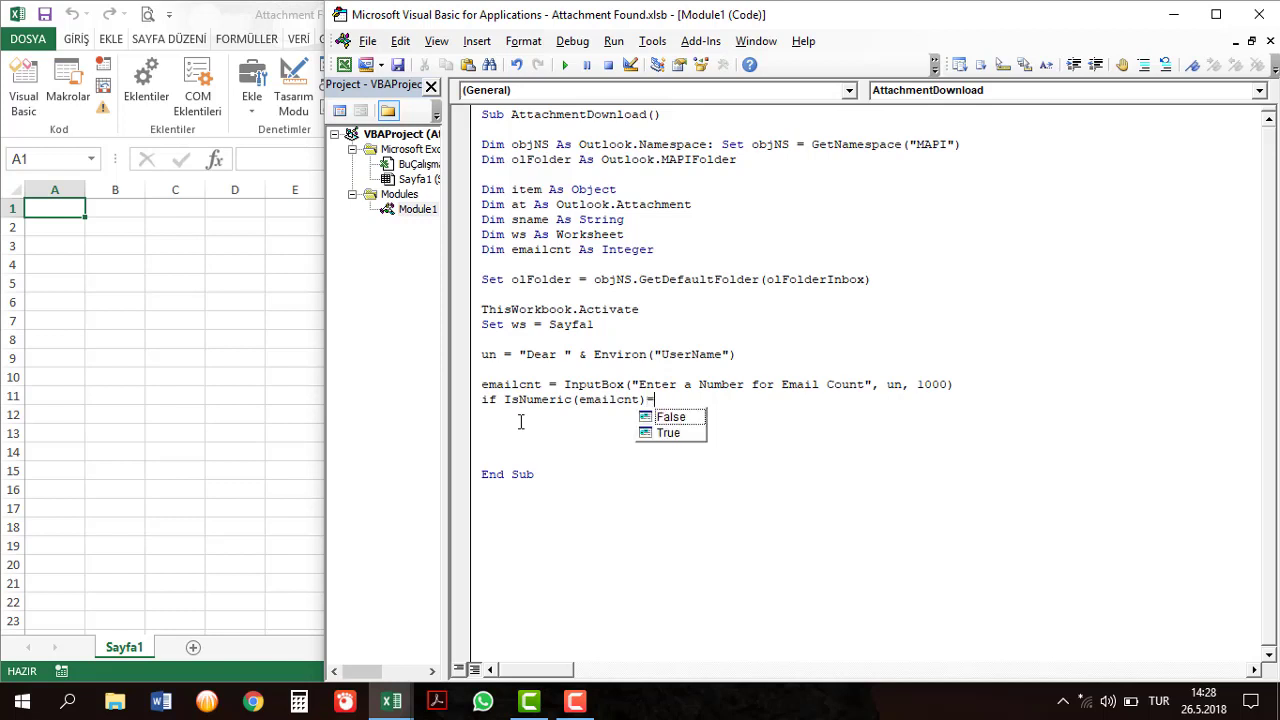
text(False)
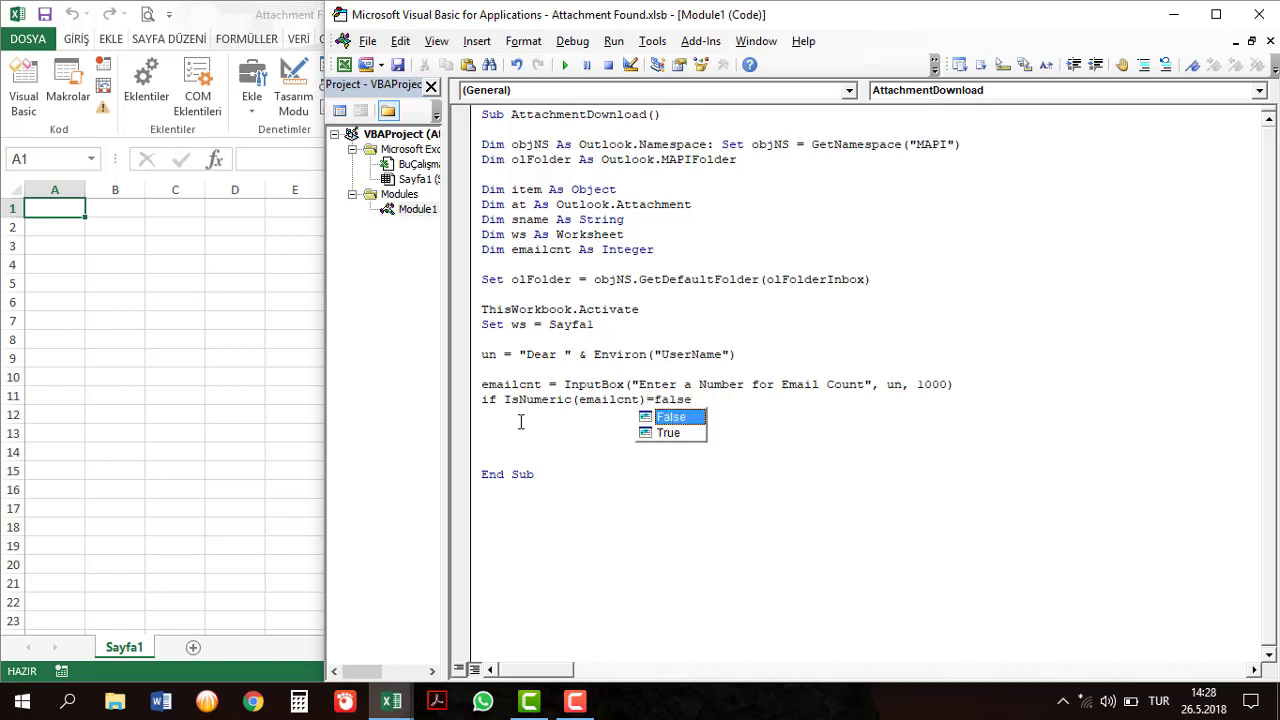
text( Then)
key(Return)
key(Tab)
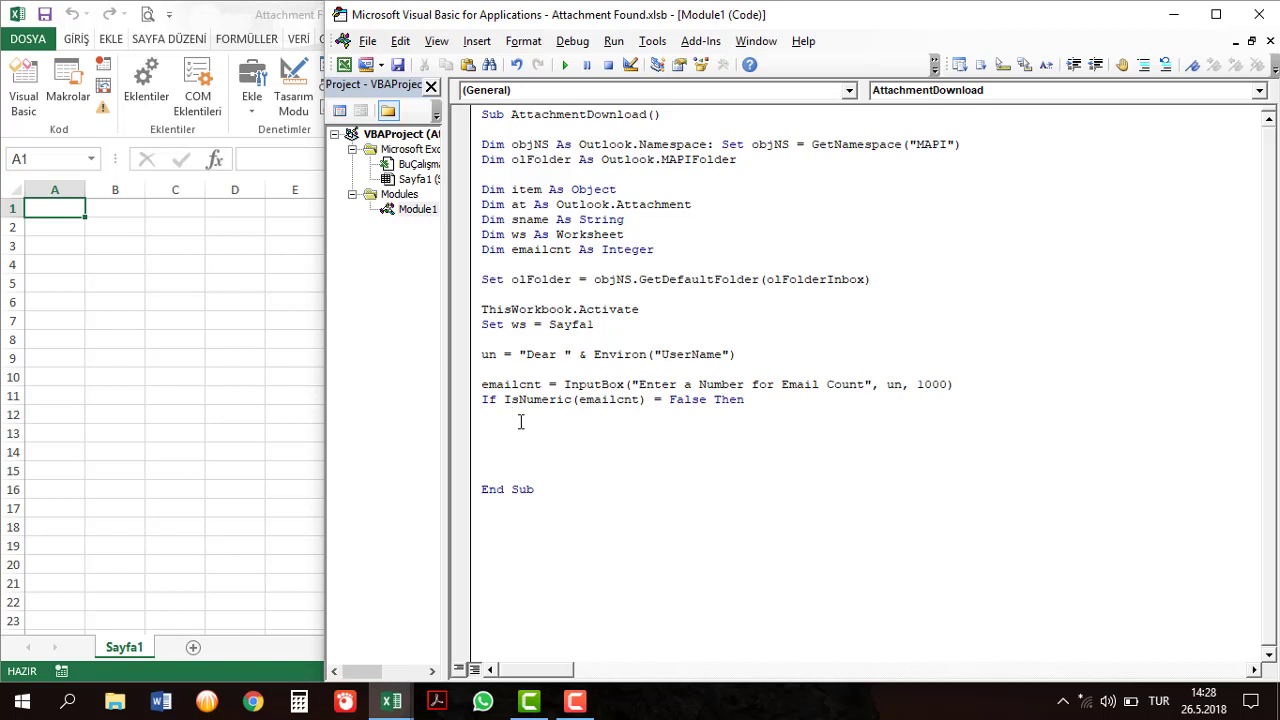
Add ms = MsgBox("Default Value of 1000 Selected", vbExclamation, un) inside the If block.
text(ms)
text(=msg)
key(ctrl+space)
text((")
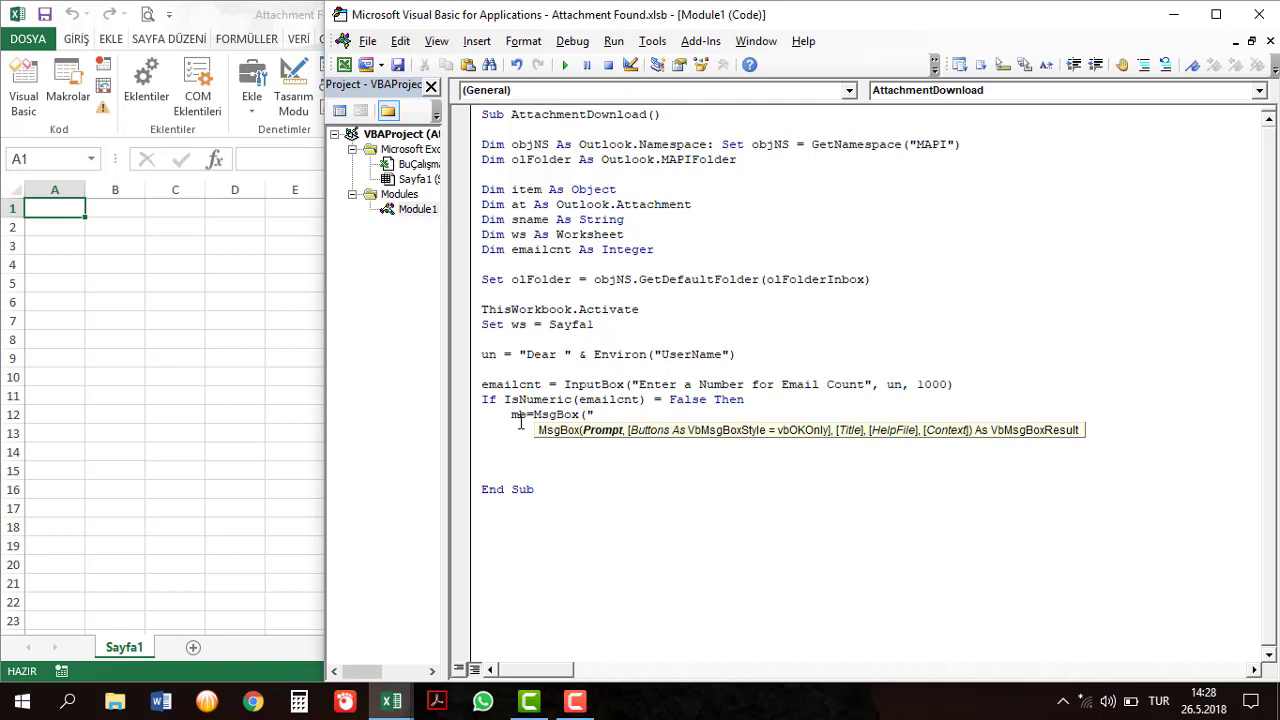
text(DEfa)
key(BackSpace)
key(BackSpace)
key(BackSpace)
text(Def)
text(ault Va)
text(lue)
text( of 1000 )
text(Selec)
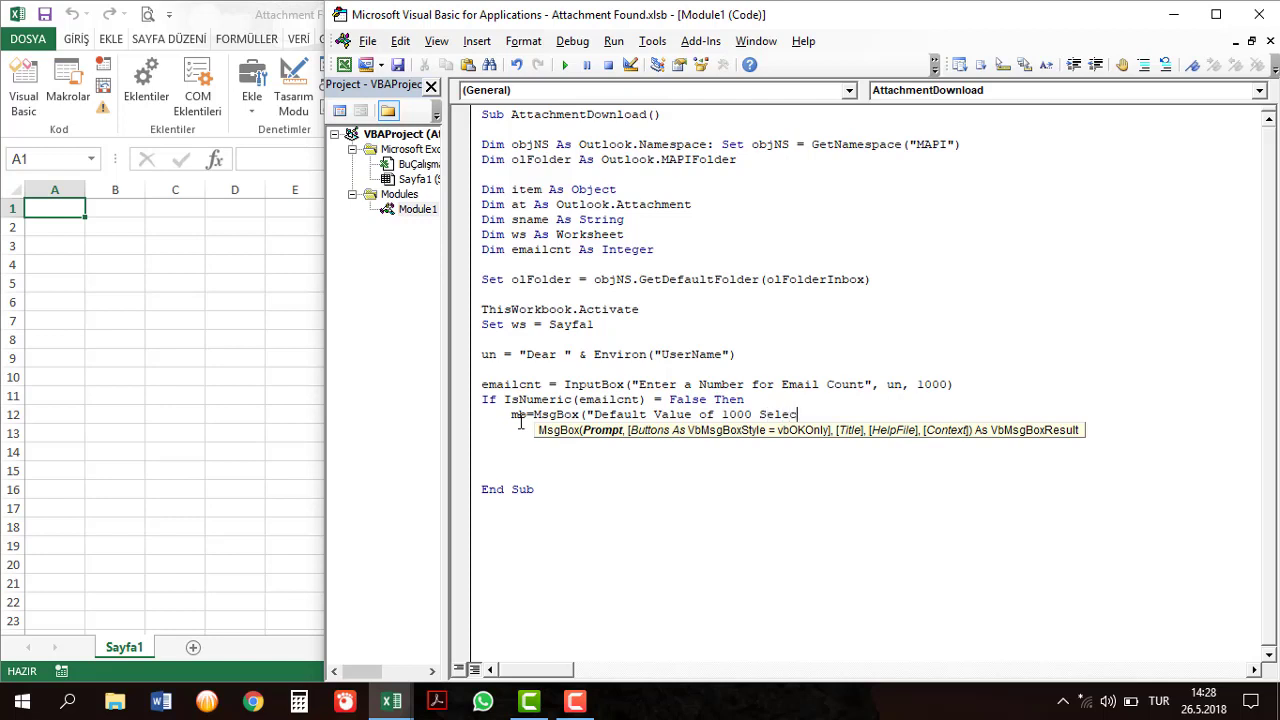
text(ted",)
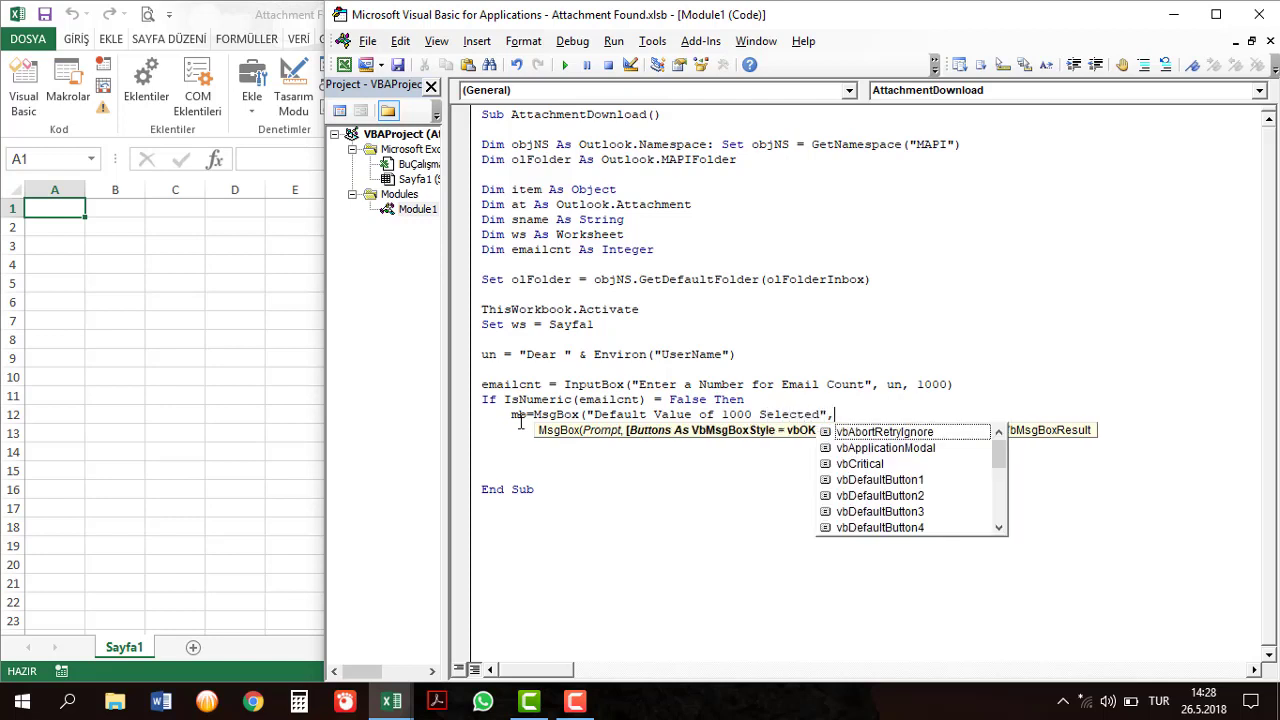
text(vbi)
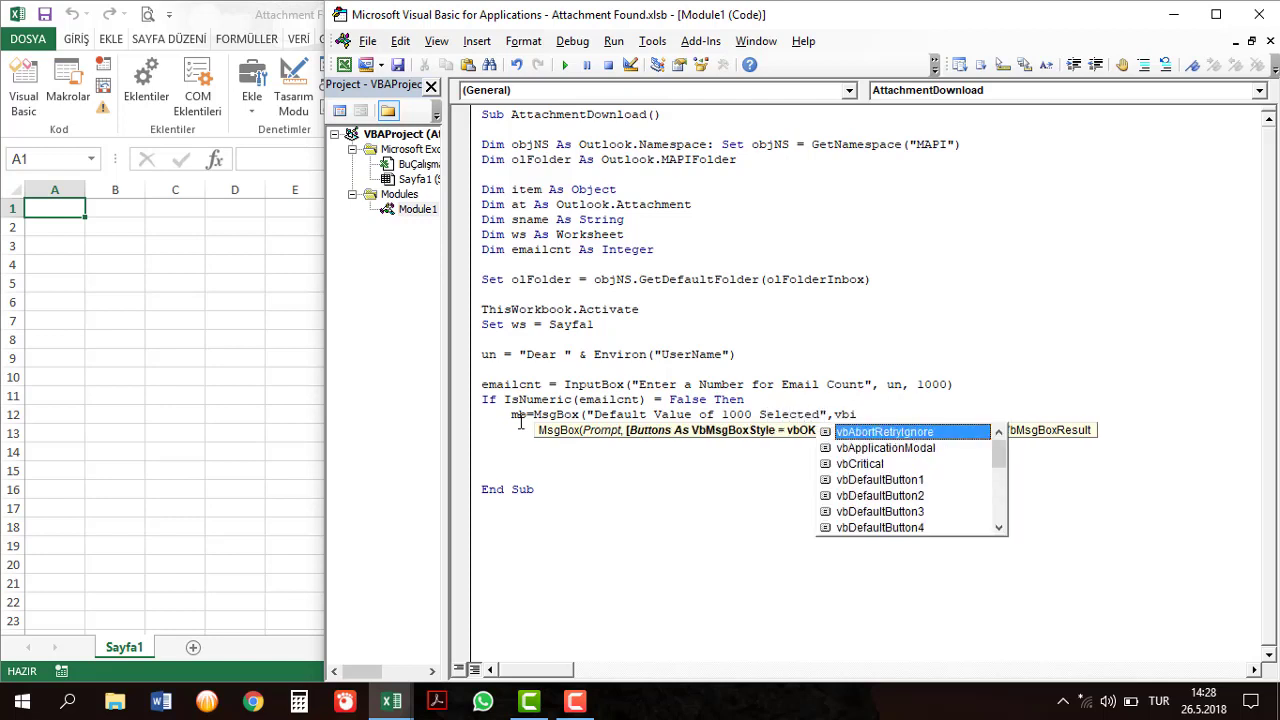
key(BackSpace)
text(ex)
key(Tab)
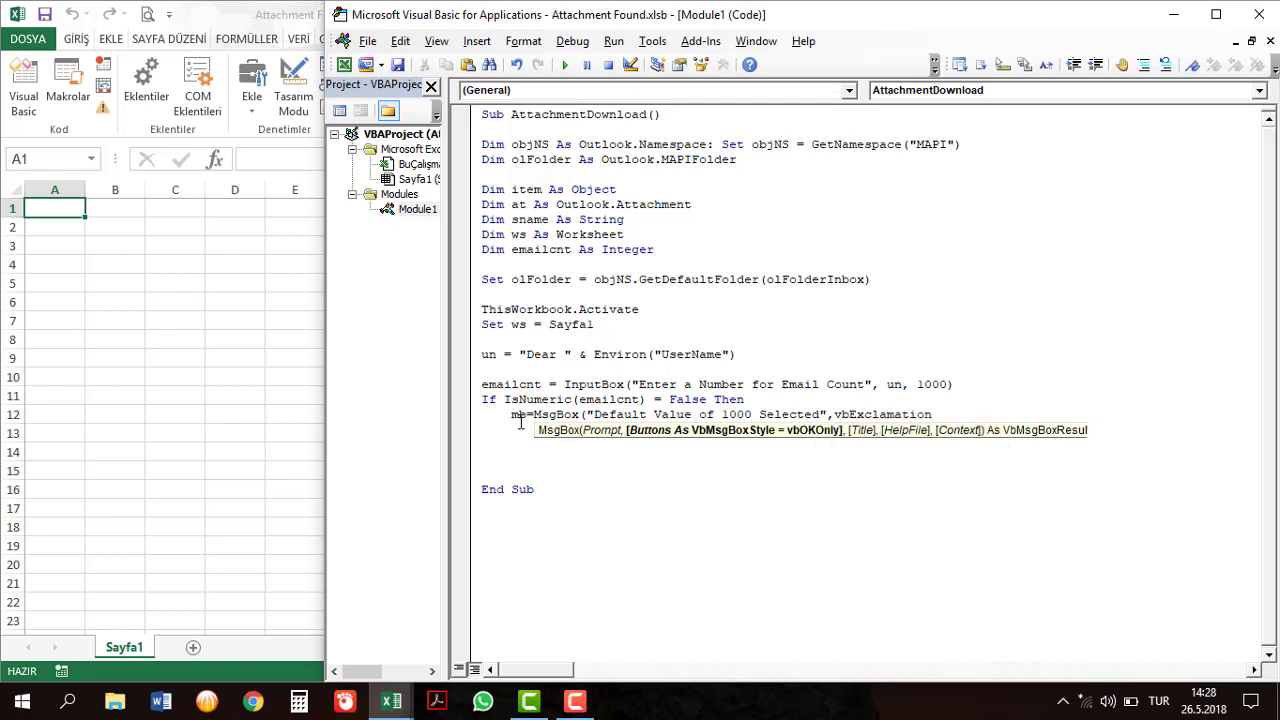
text(,un))
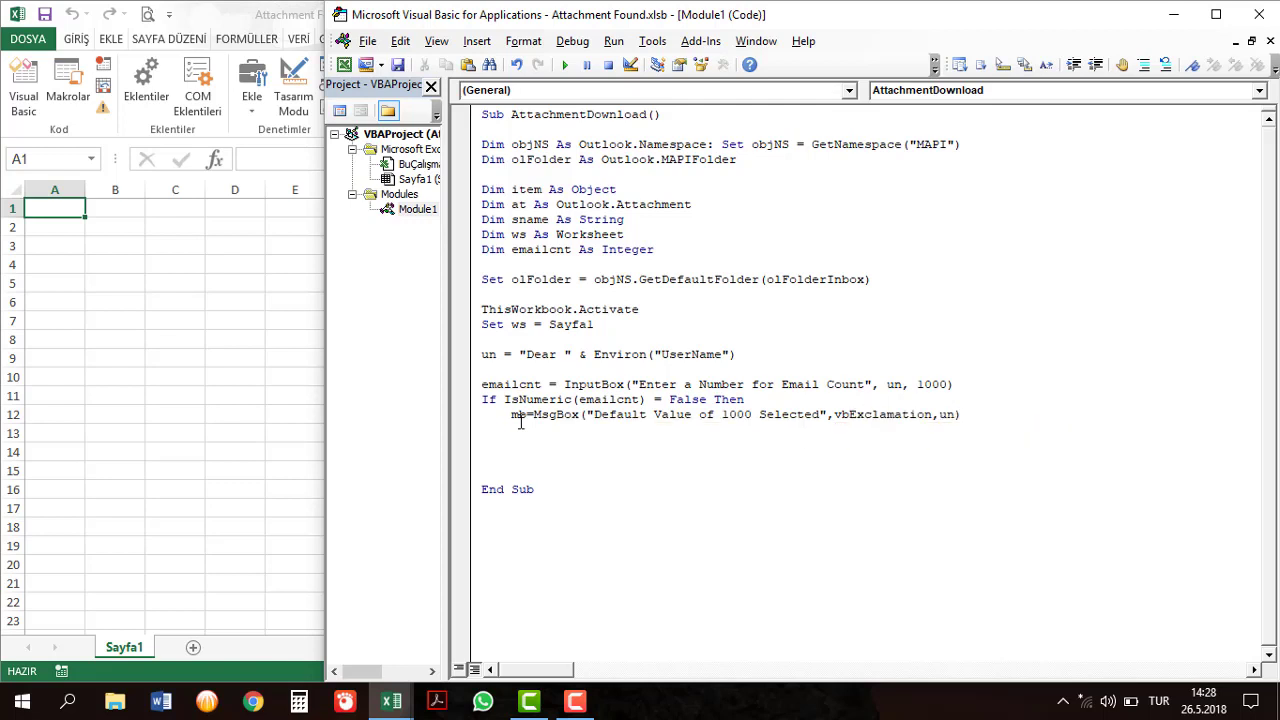
key(Return)
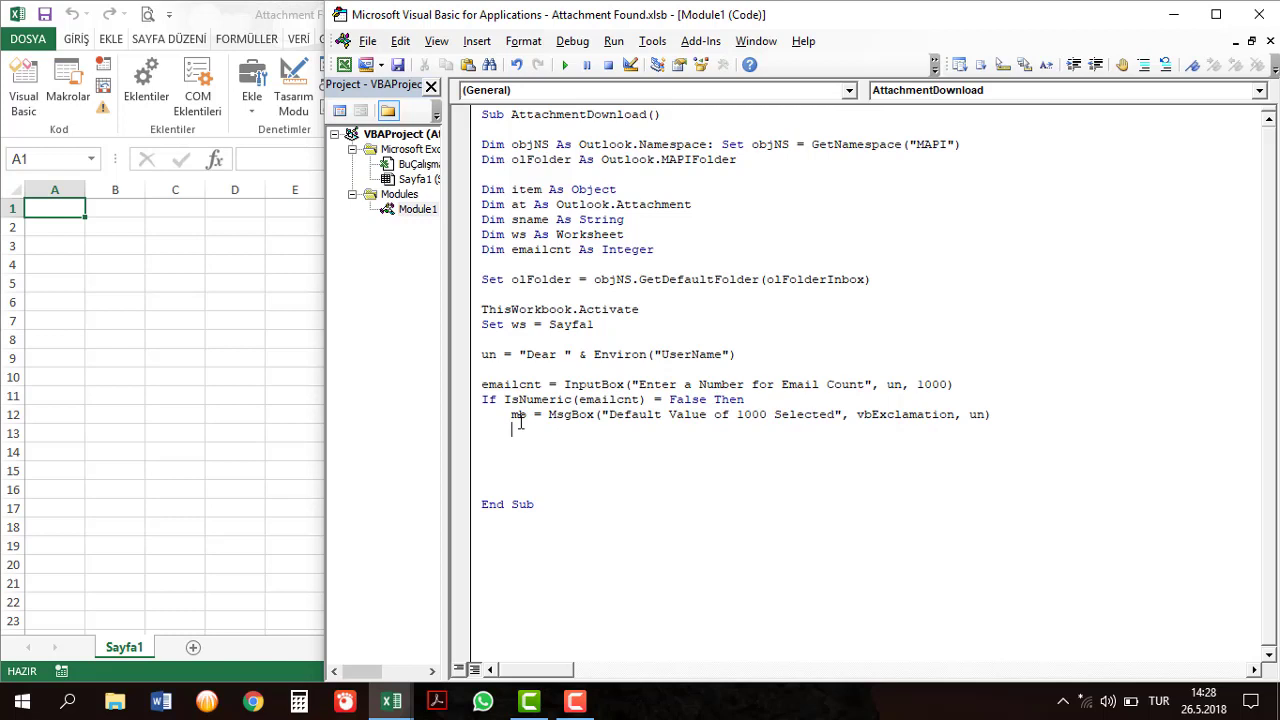
Set emailcnt = 1000 and close the block with End If.
text(em)
key(ctrl+space)
key(Tab)
text(=1000)
key(Return)
key(BackSpace)
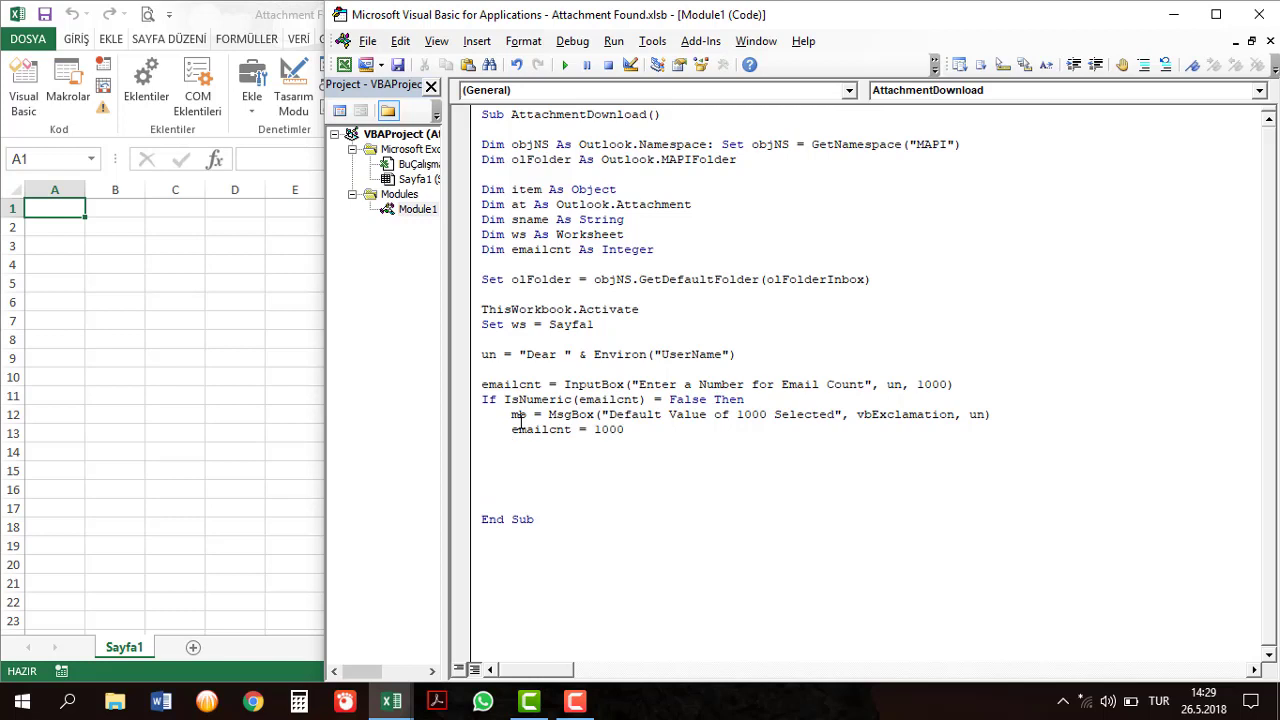
text(end)
text( if)
key(Return)
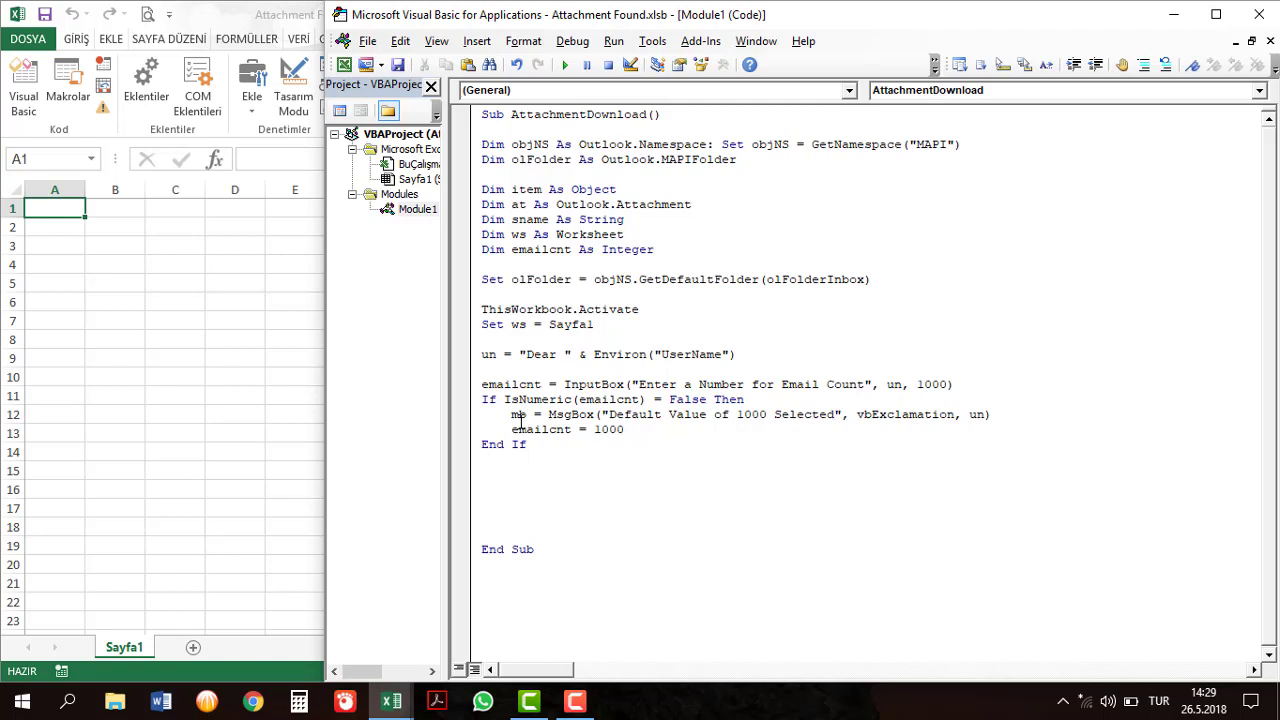
Check cell B1 in the workbook, then start a new line below End If.
click(57, 205)
click(98, 210)
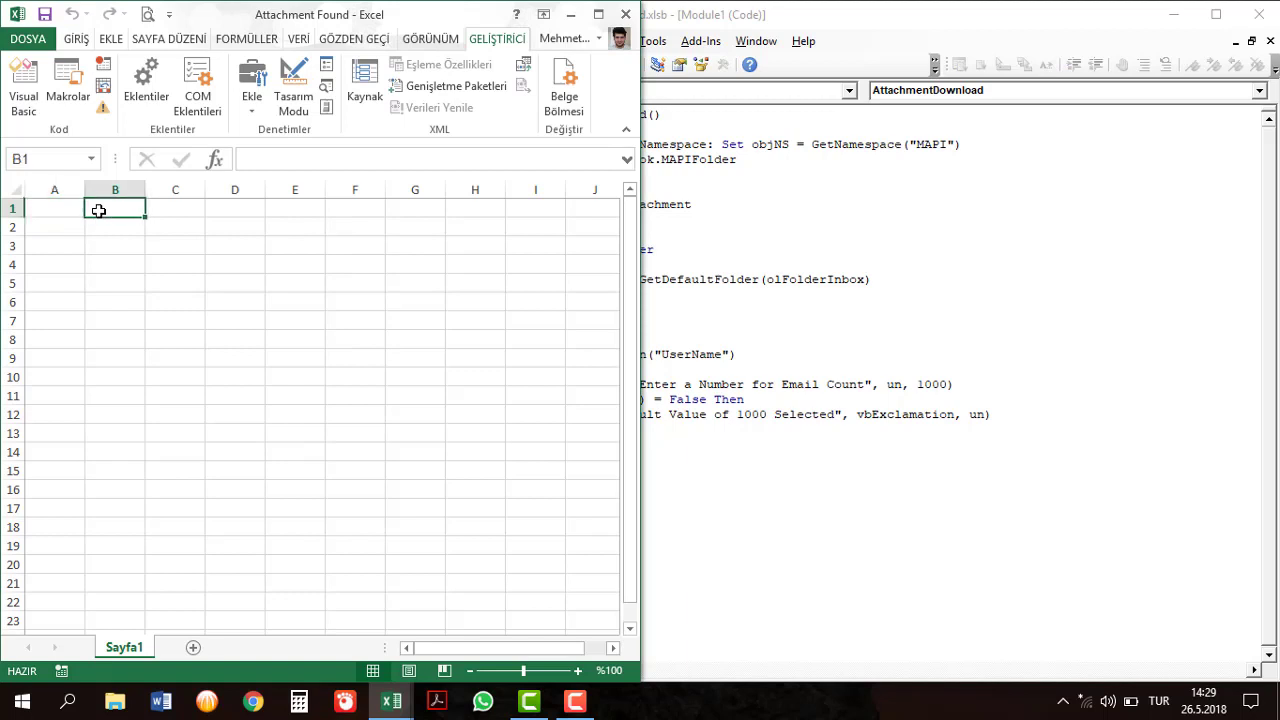
click(766, 432)
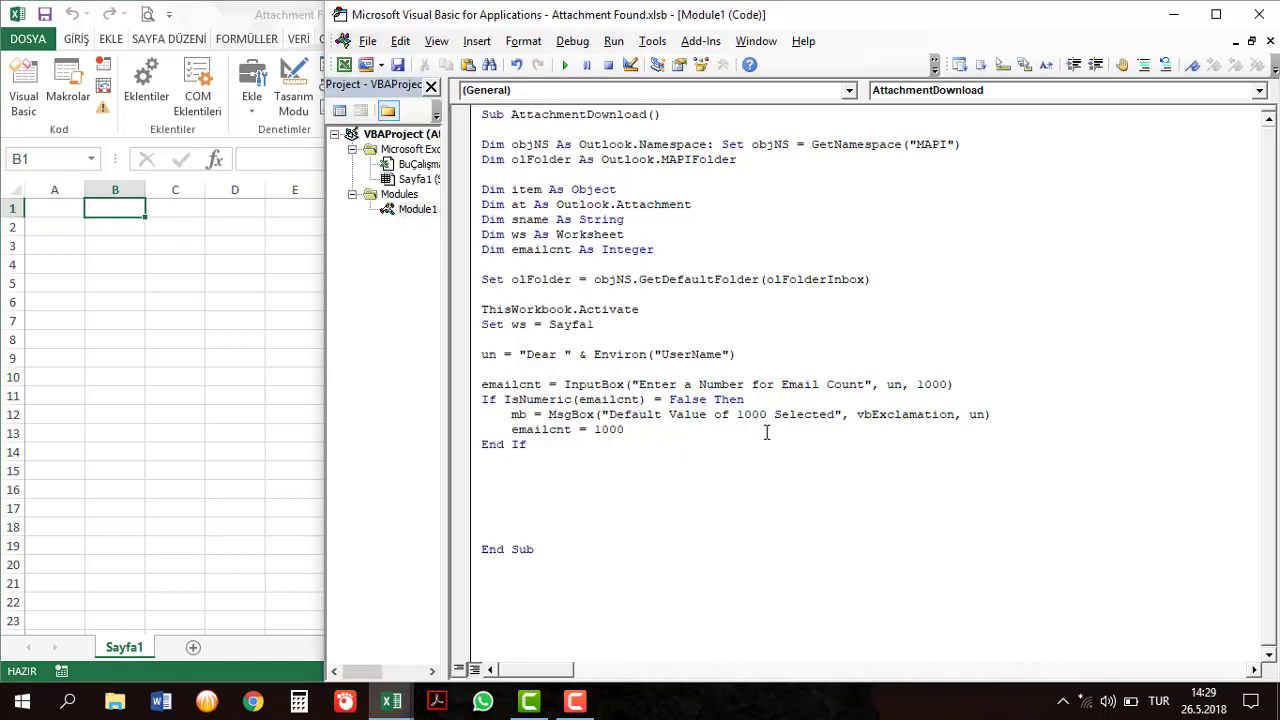
key(Return)
Start a ws.Range("A1").Value line and wrap it in a new With ws block.
text(ww)
text(.r)
key(Tab)
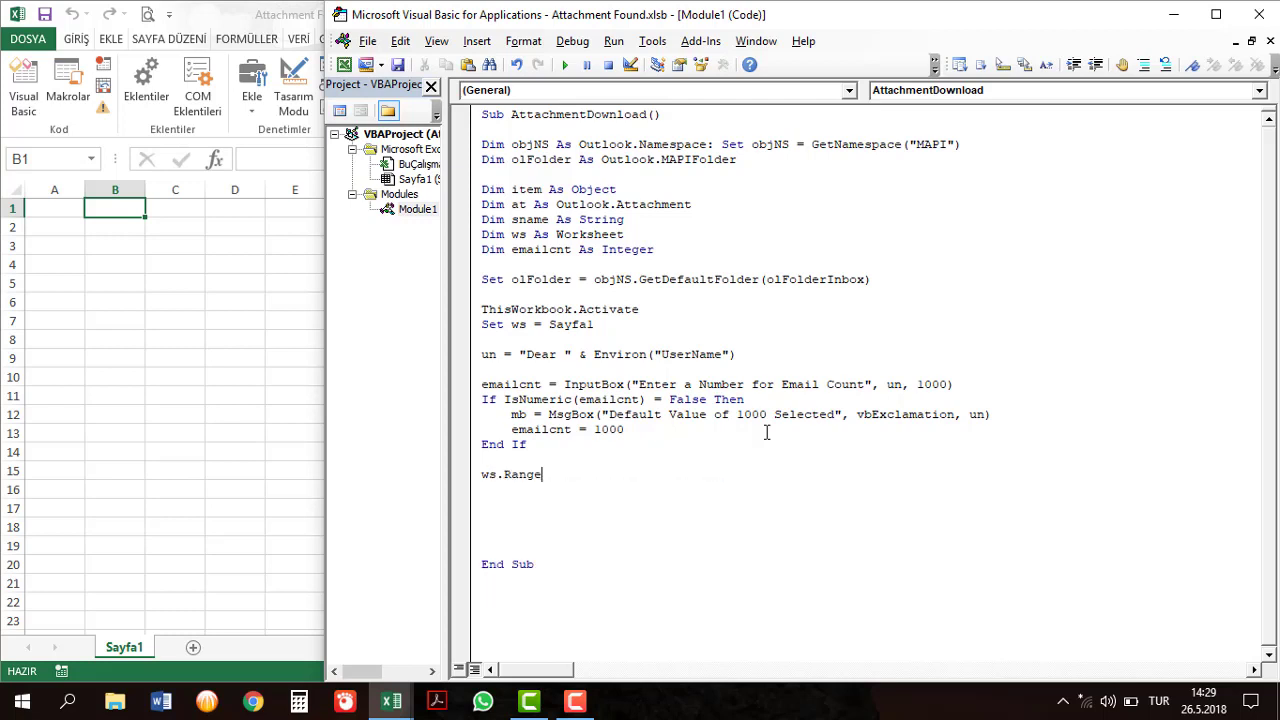
text(("A1")
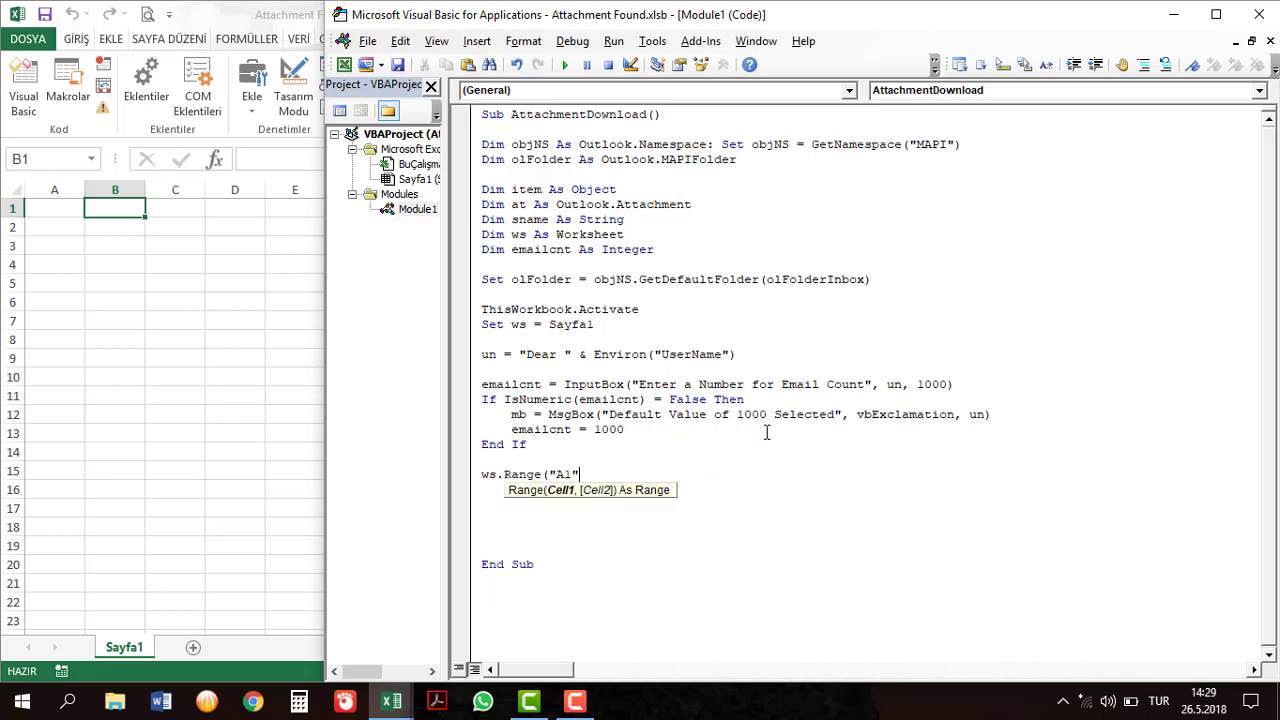
text().v)
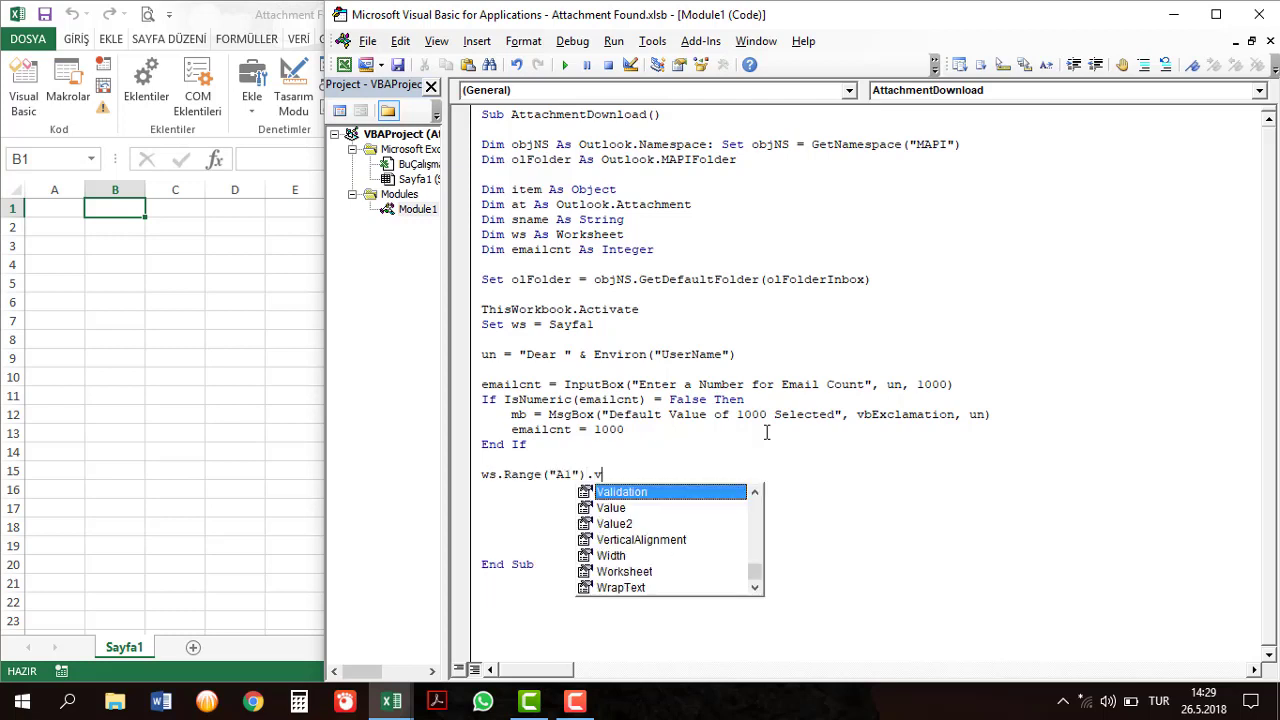
text(alu)
key(Tab)
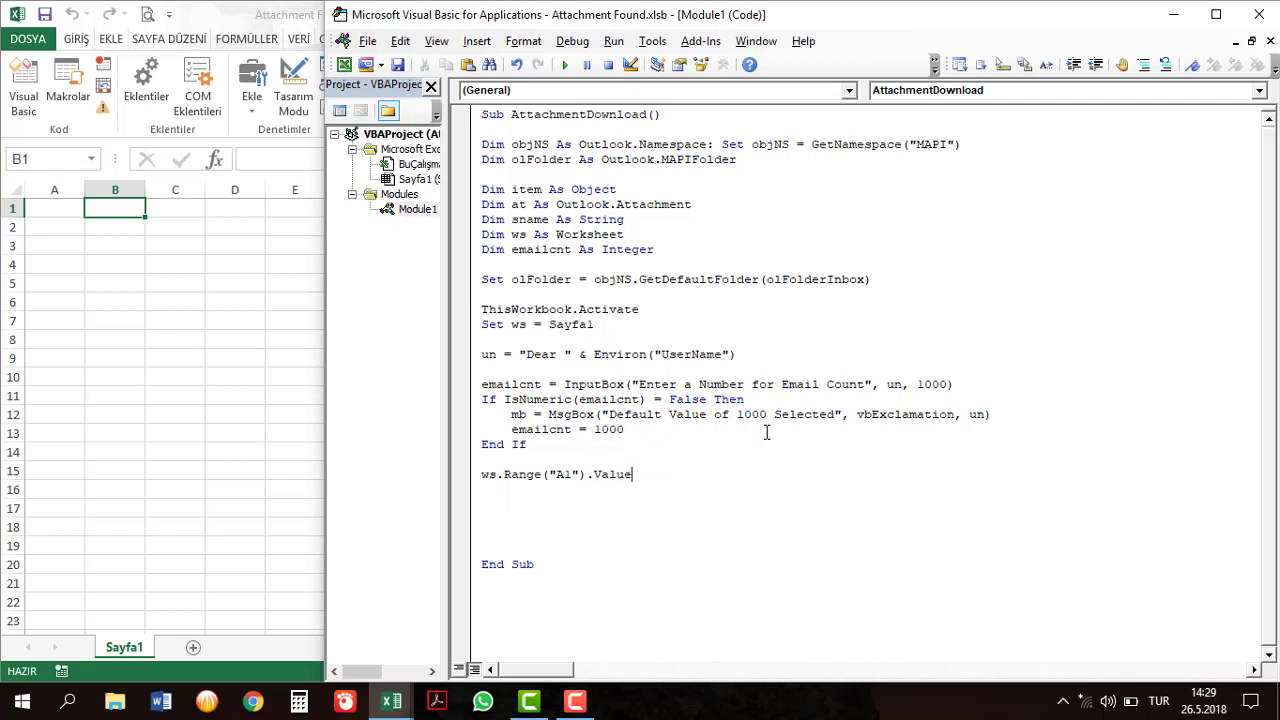
key(Home)
key(Return)
key(Up)
text(with)
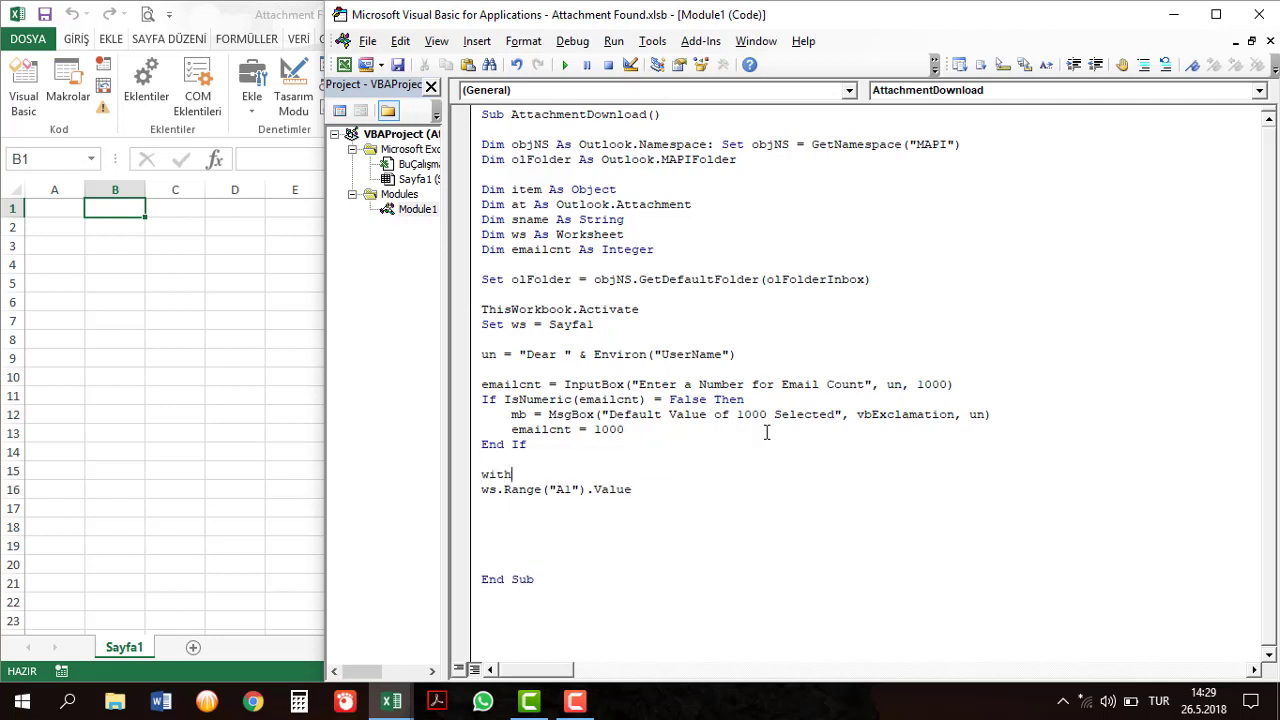
text( ws)
key(Down)
key(BackSpace)
key(BackSpace)
key(Tab)
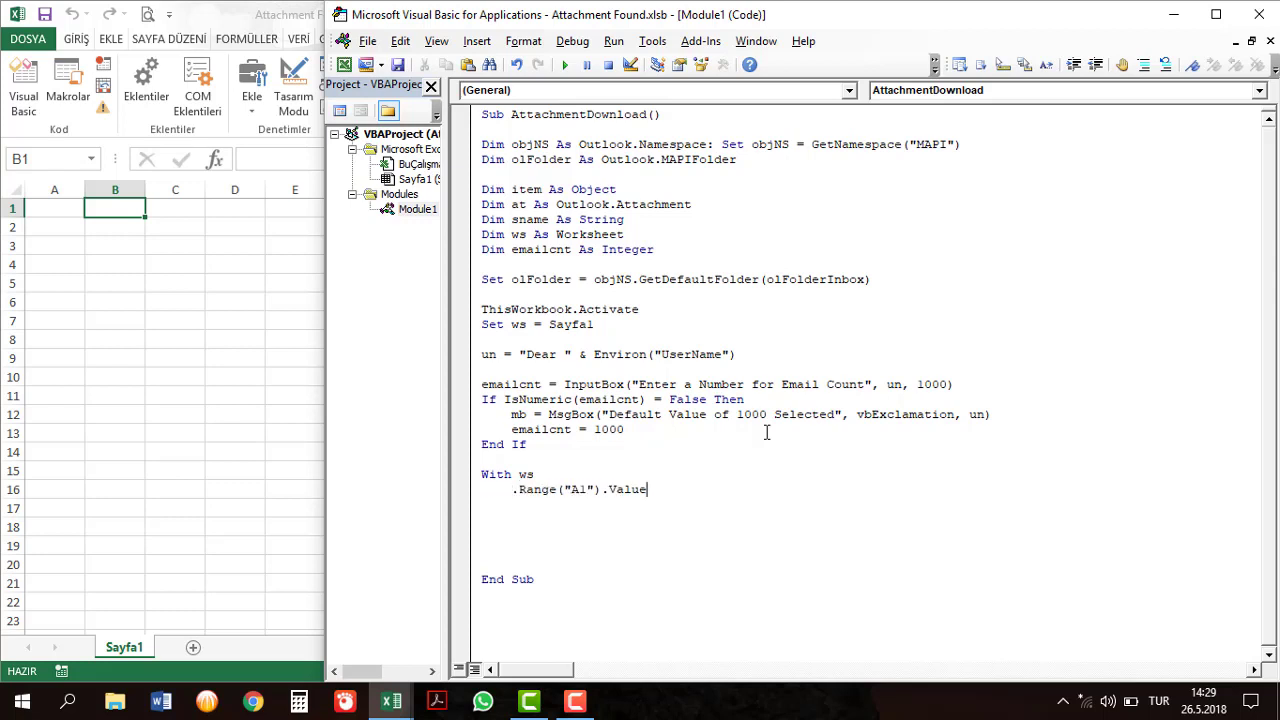
Label A1 "Email Subject" and B1 "Attachment Count" inside the With block.
text(="Email )
text(Subje)
text(ct")
key(Return)
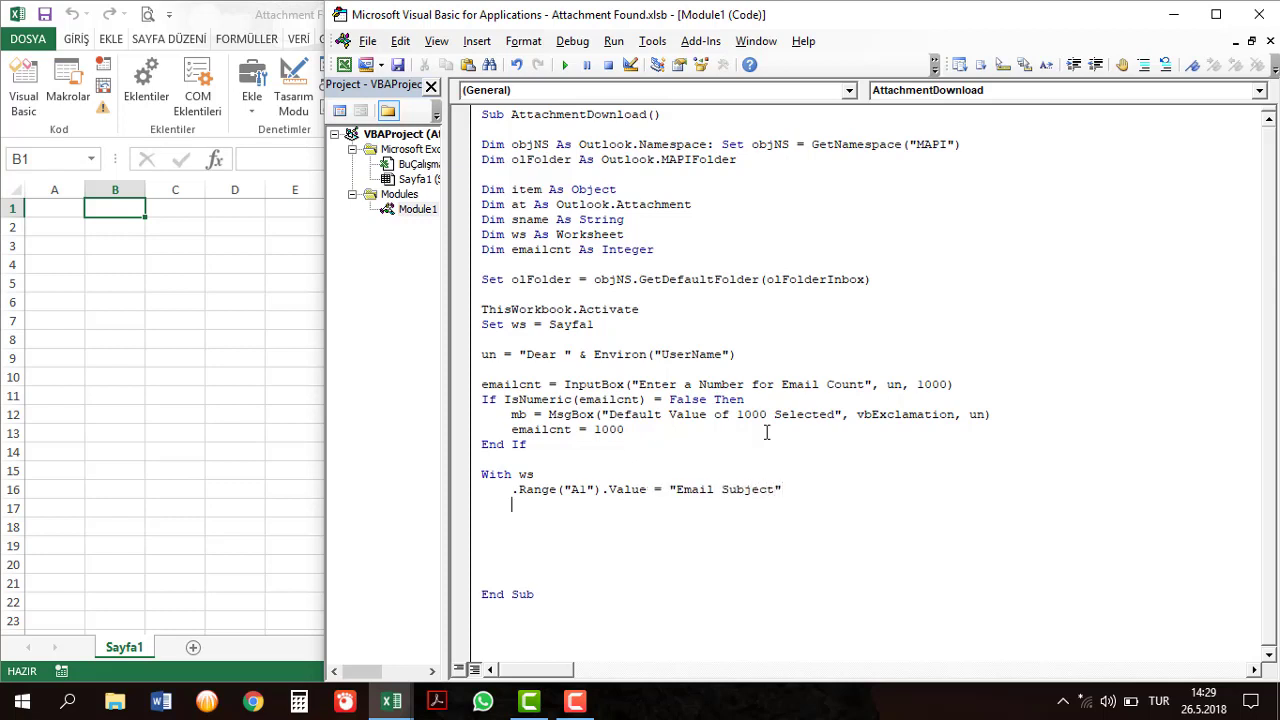
text(.Range()
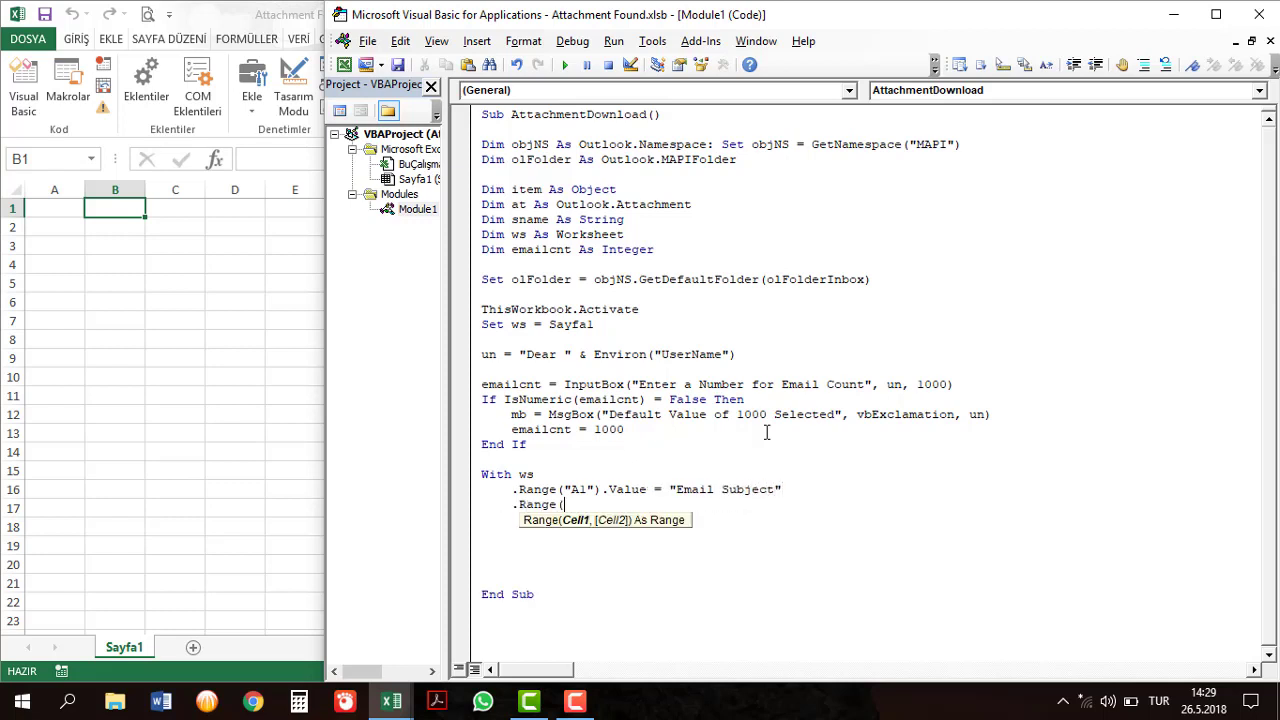
text("B)
text(1").v)
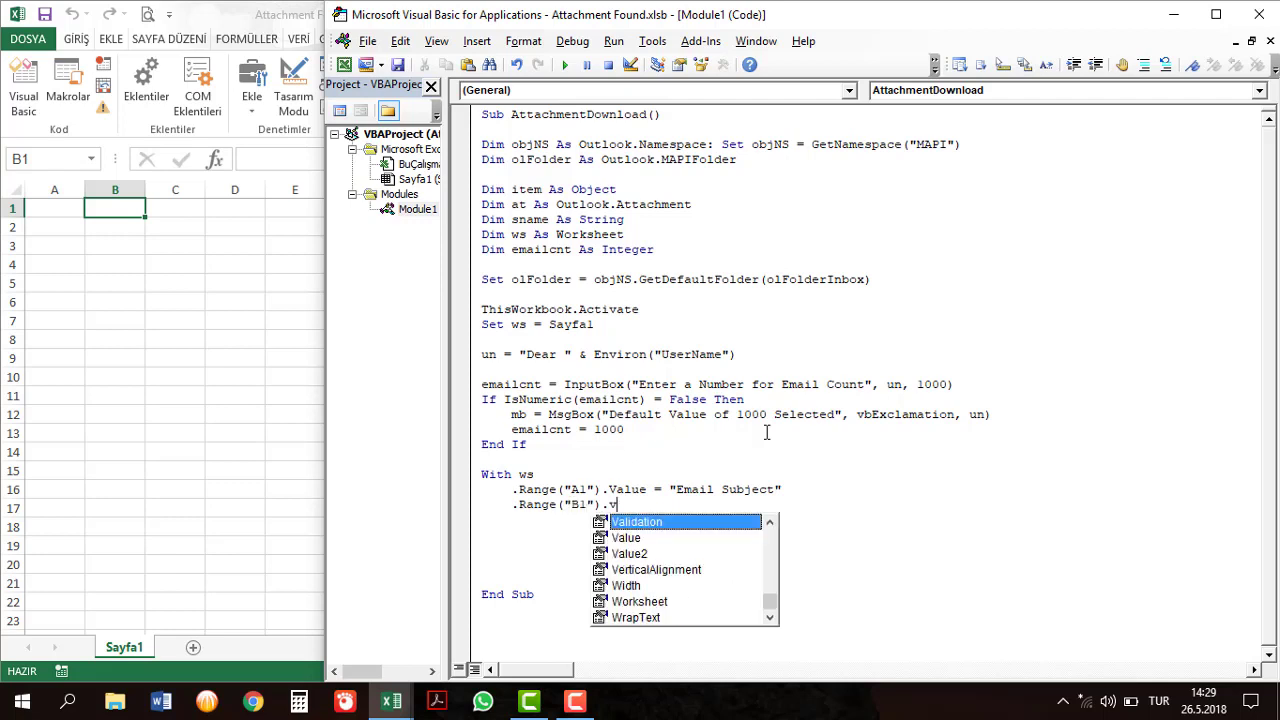
text(alu)
key(Tab)
text(")
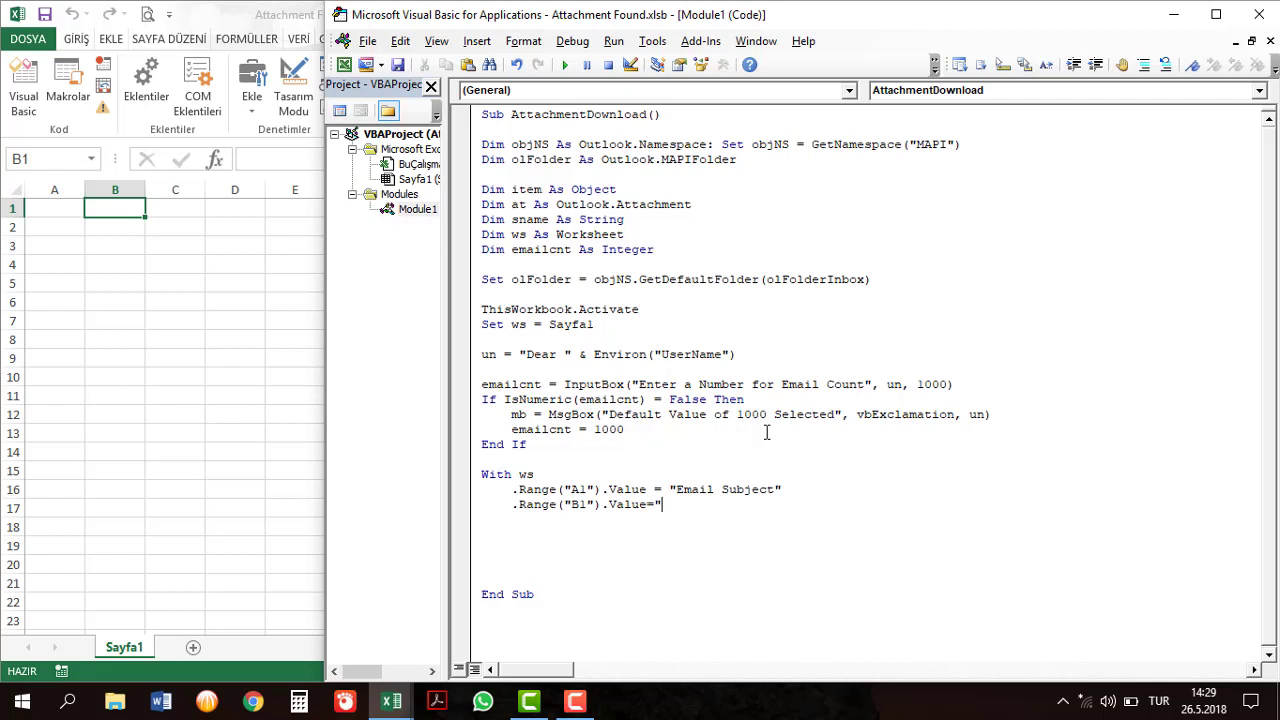
text(Attachme)
text(nt Count")
key(Return)
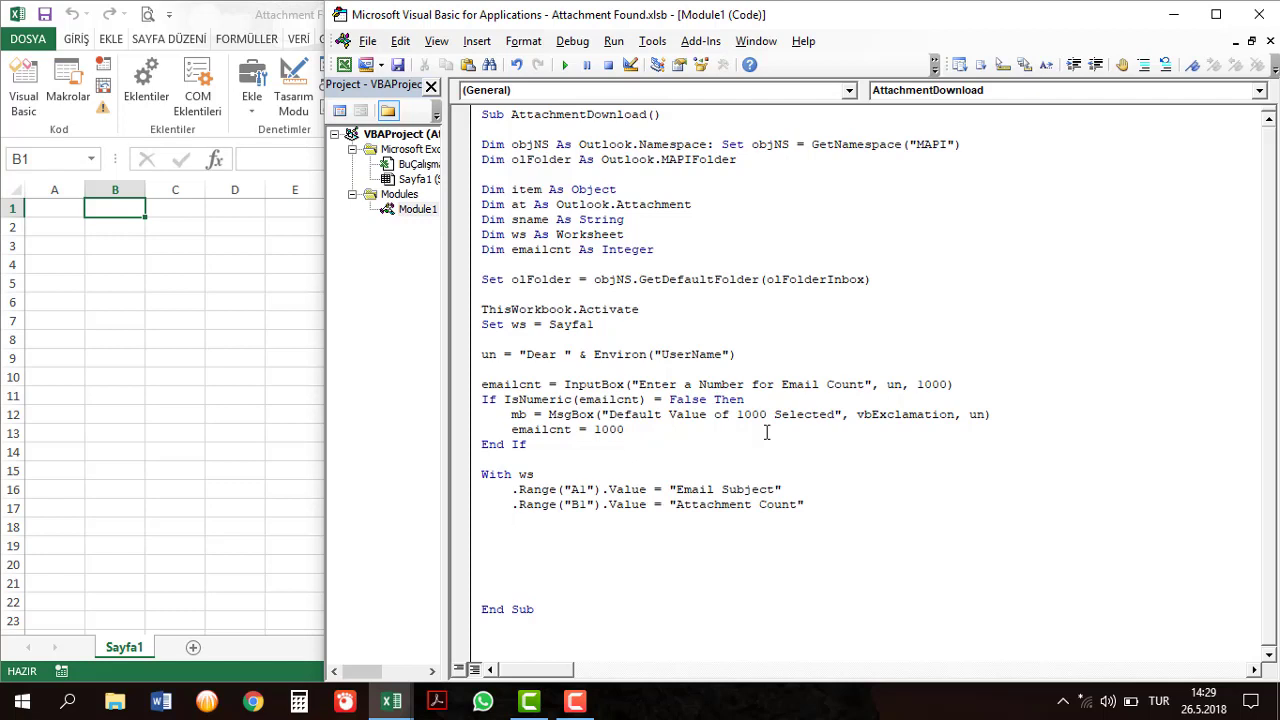
Add .Range("A1:B1").EntireColumn.AutoFit, then close the block with End With.
text(.Ra)
key(Tab)
key(BackSpace)
text((")
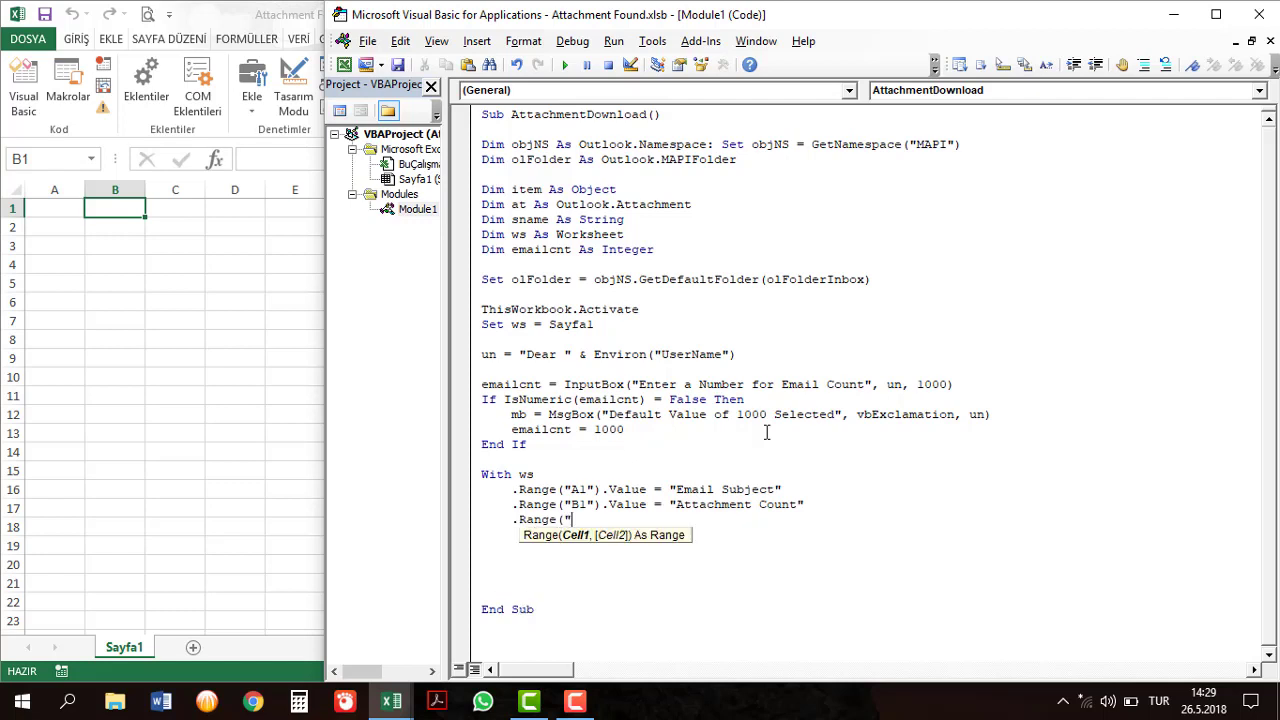
text(A1:B1)
text(").e)
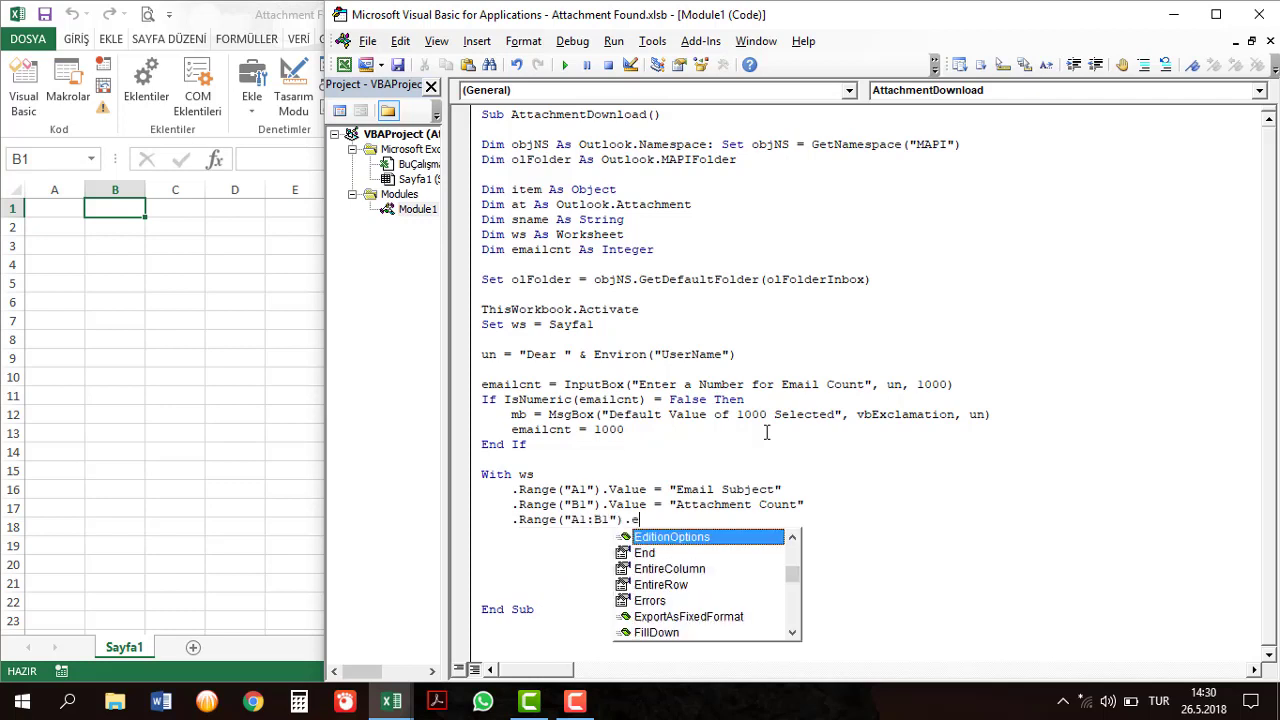
text(nti)
key(Tab)
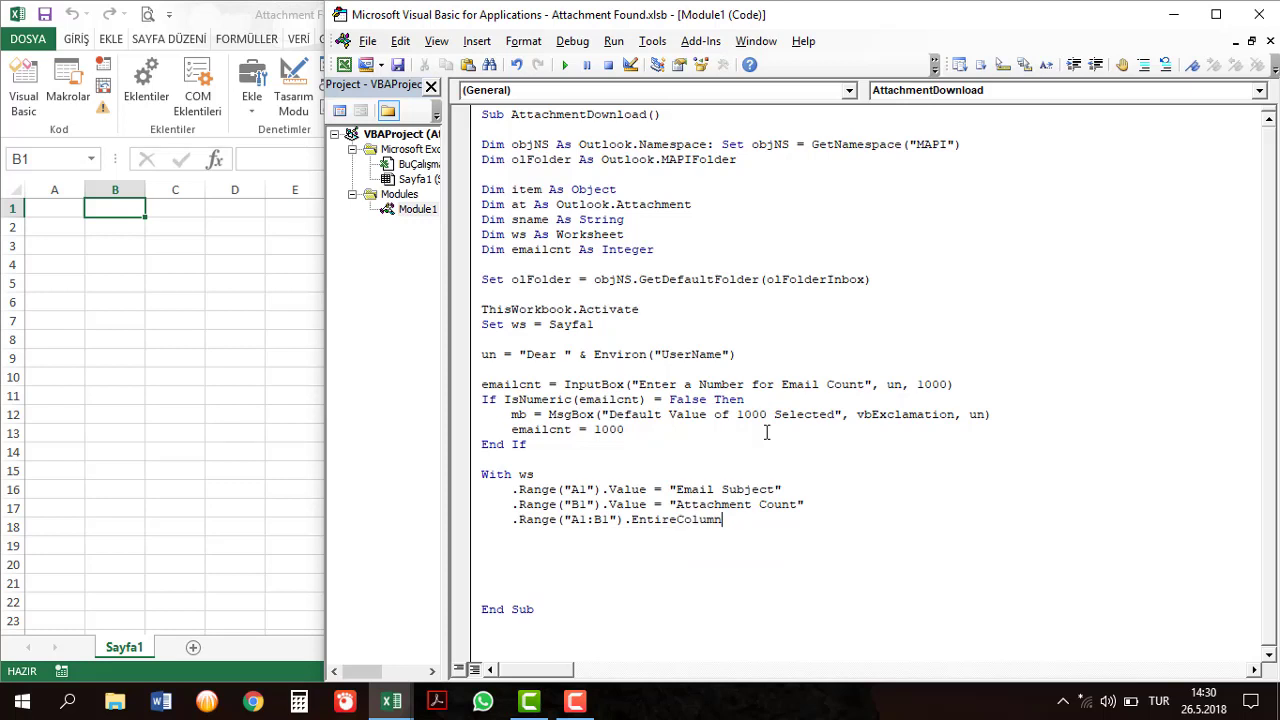
text(.aut)
key(Down)
key(Down)
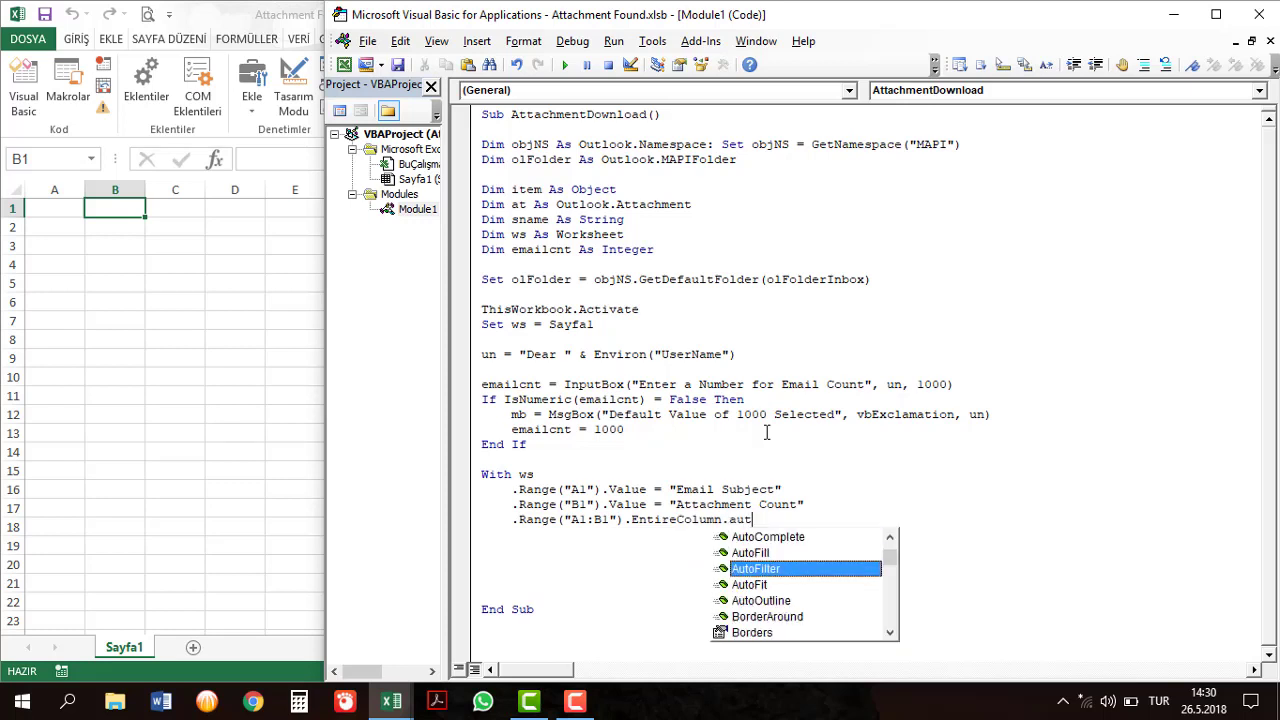
key(Down)
key(Tab)
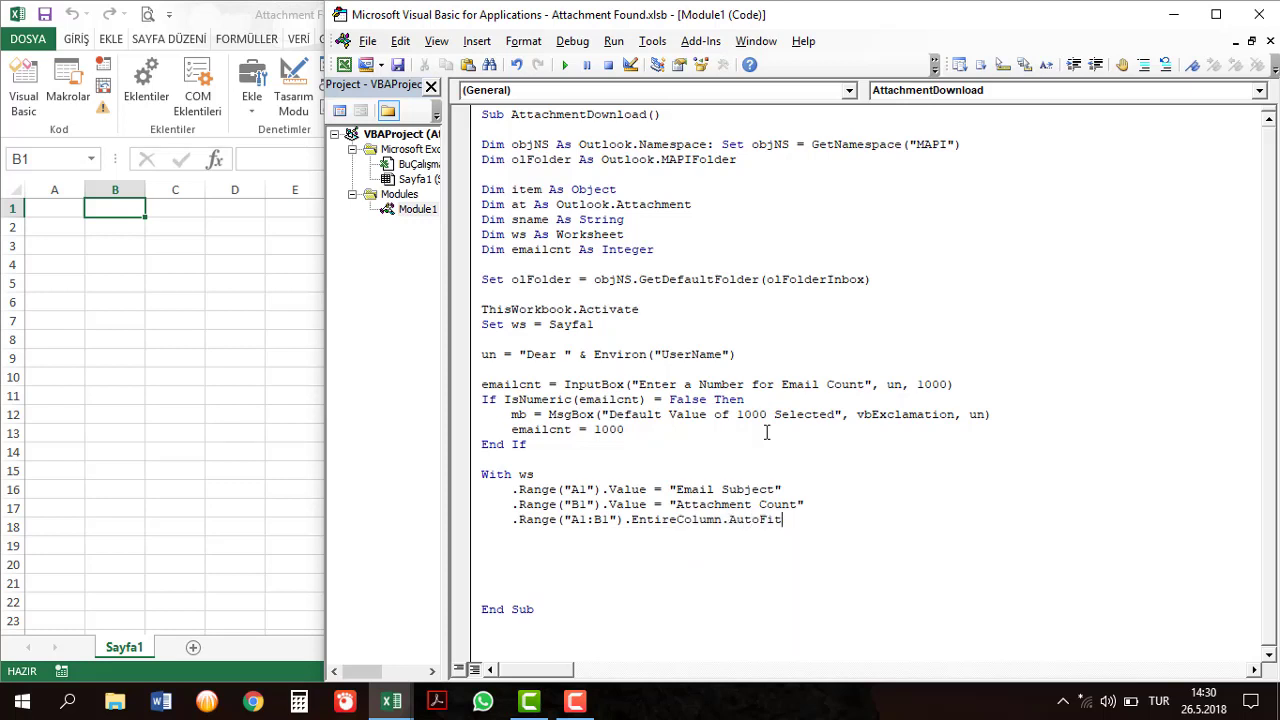
key(Return)
key(BackSpace)
text(en)
text(d with)
key(Return)
key(Return)
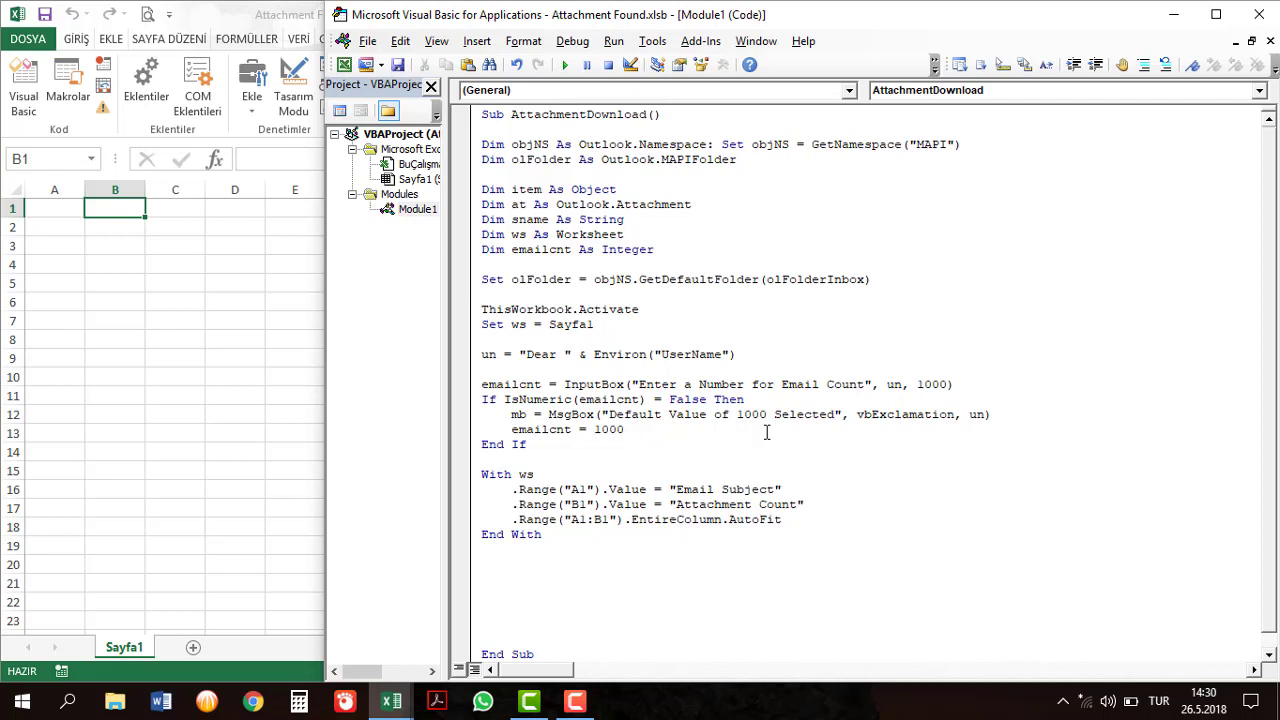
Write y = ws.Cells(Rows.Count, 1).End(xlUp).Row below End With.
text(y)
text(=ws.Cells()
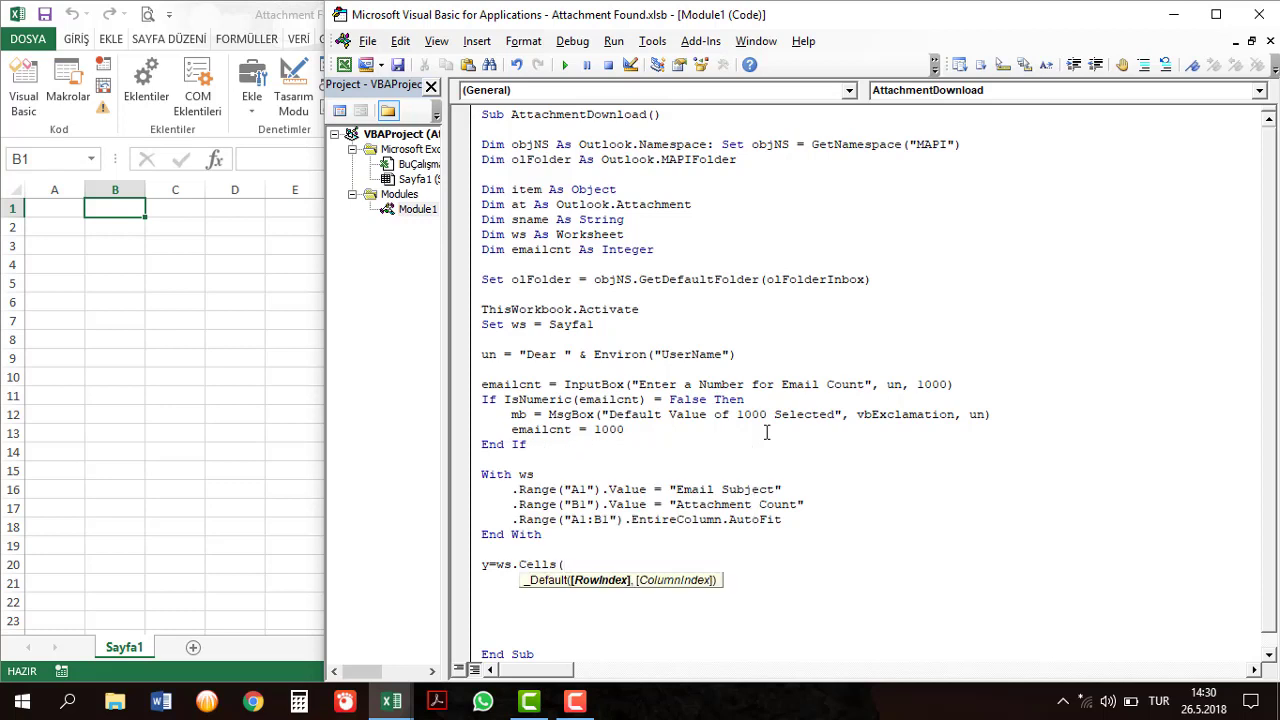
text(rows.)
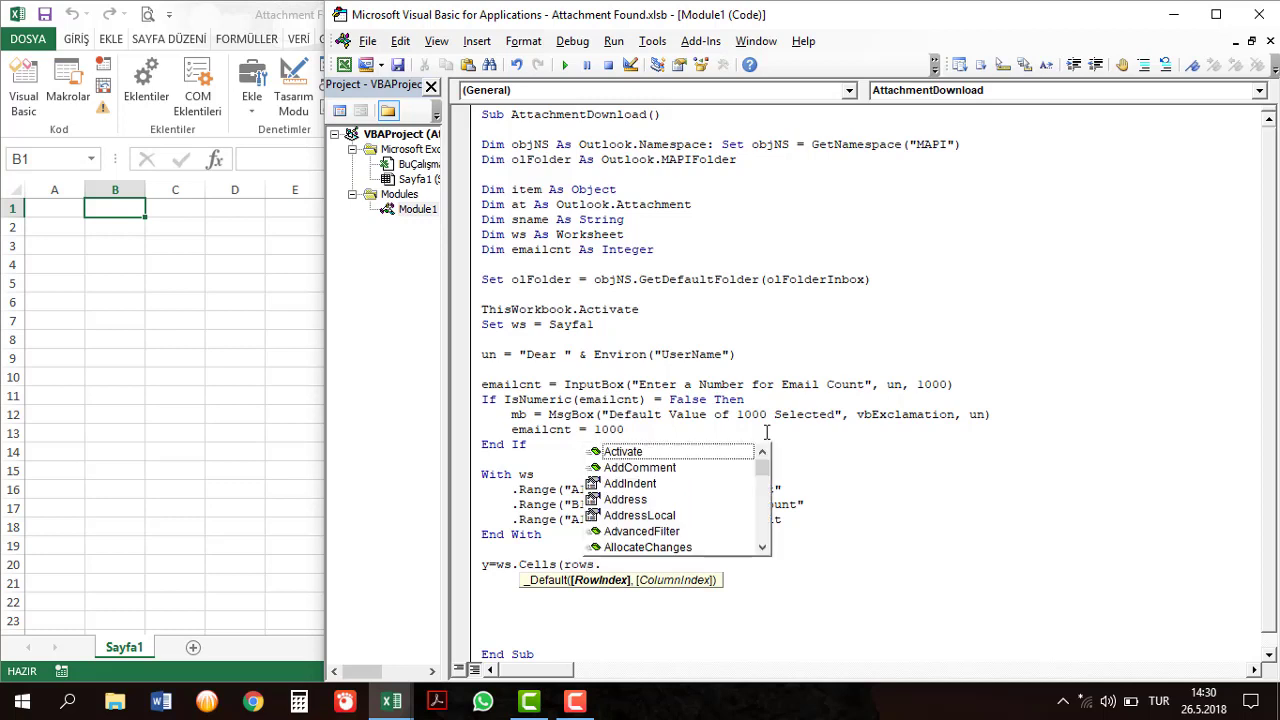
text(Cou)
key(Tab)
text(,1)
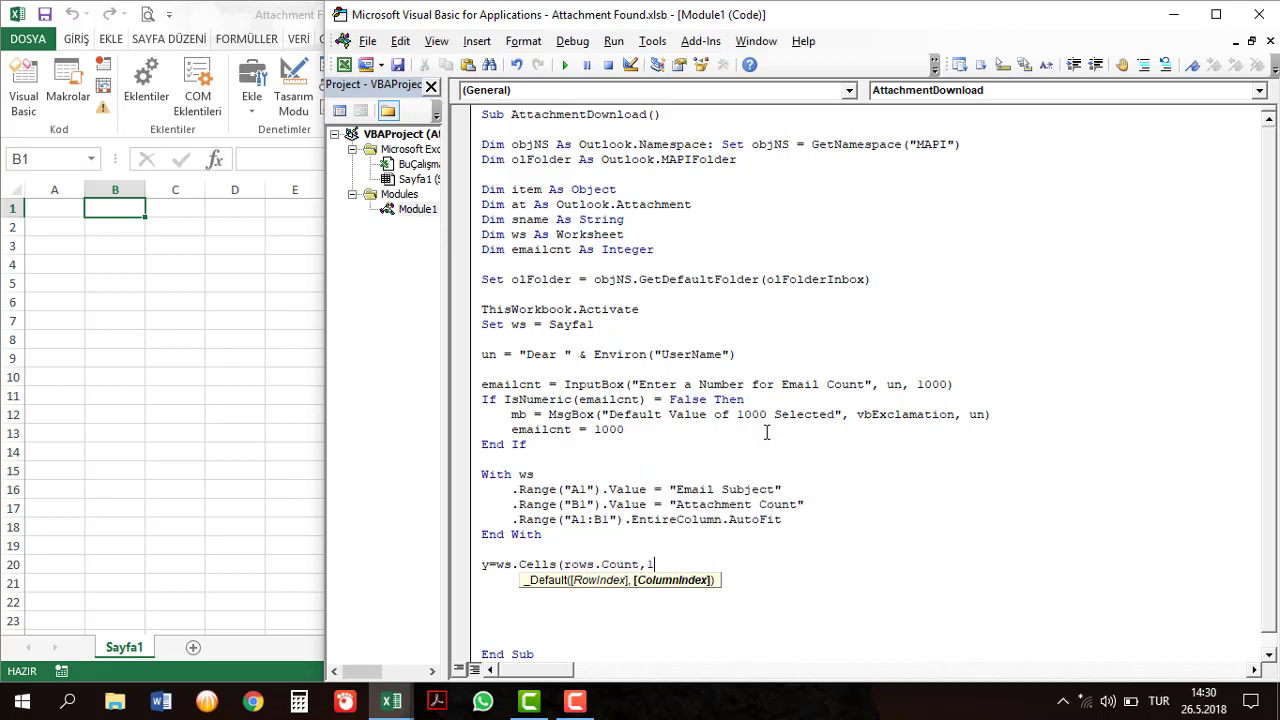
text())
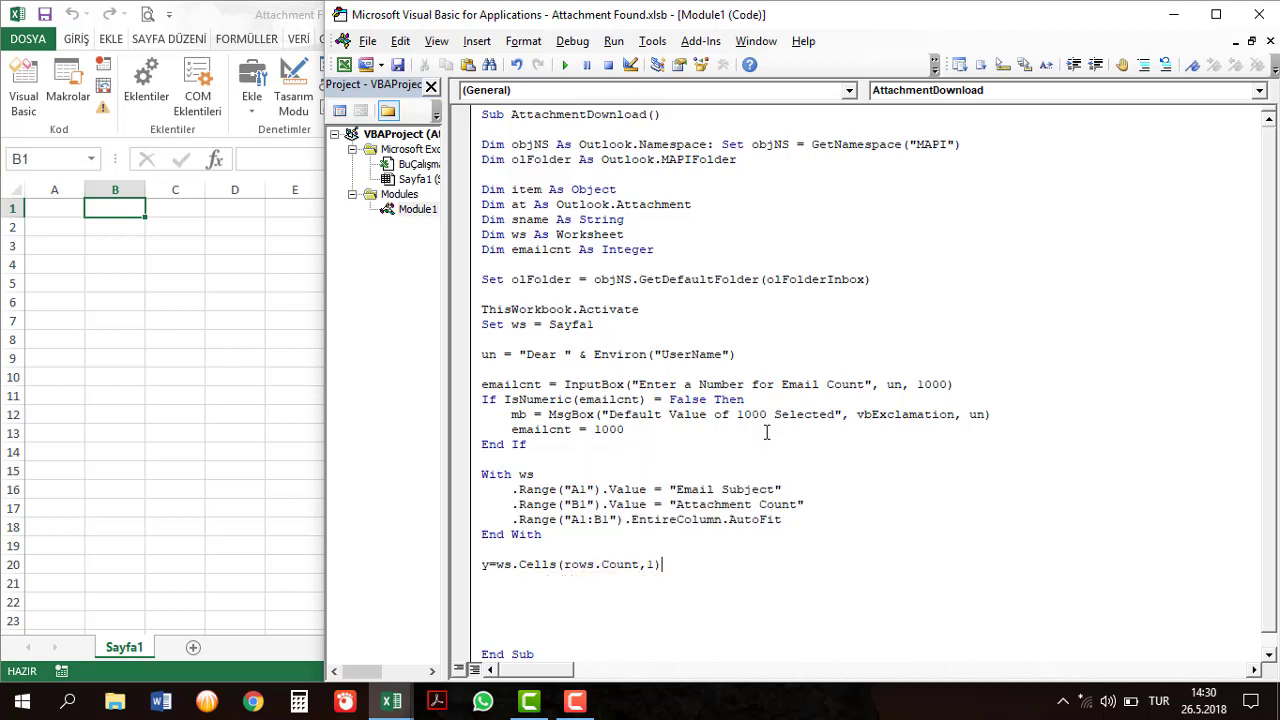
text(.end()
text(xlup))
text(.row)
key(Return)
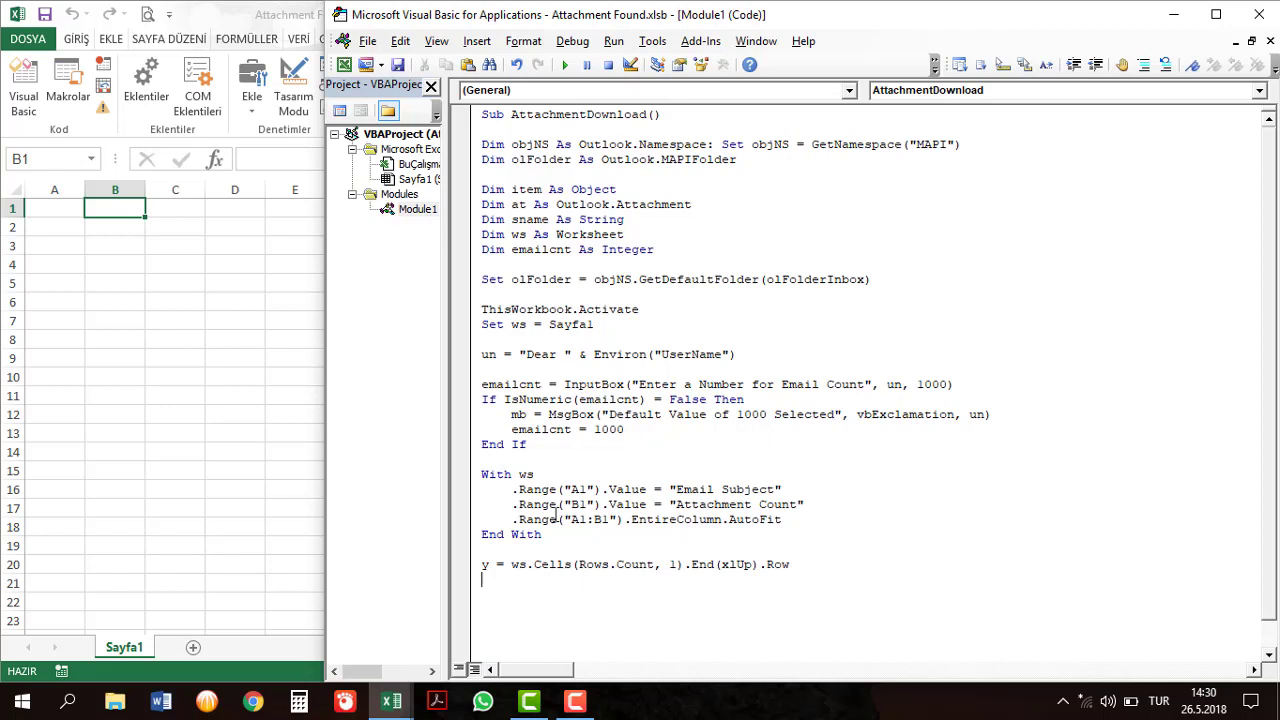
Explain the y line by jumping to the sheet's last row and back to A1.
click(525, 566)
click(549, 564)
click(52, 434)
key(ctrl+Down)
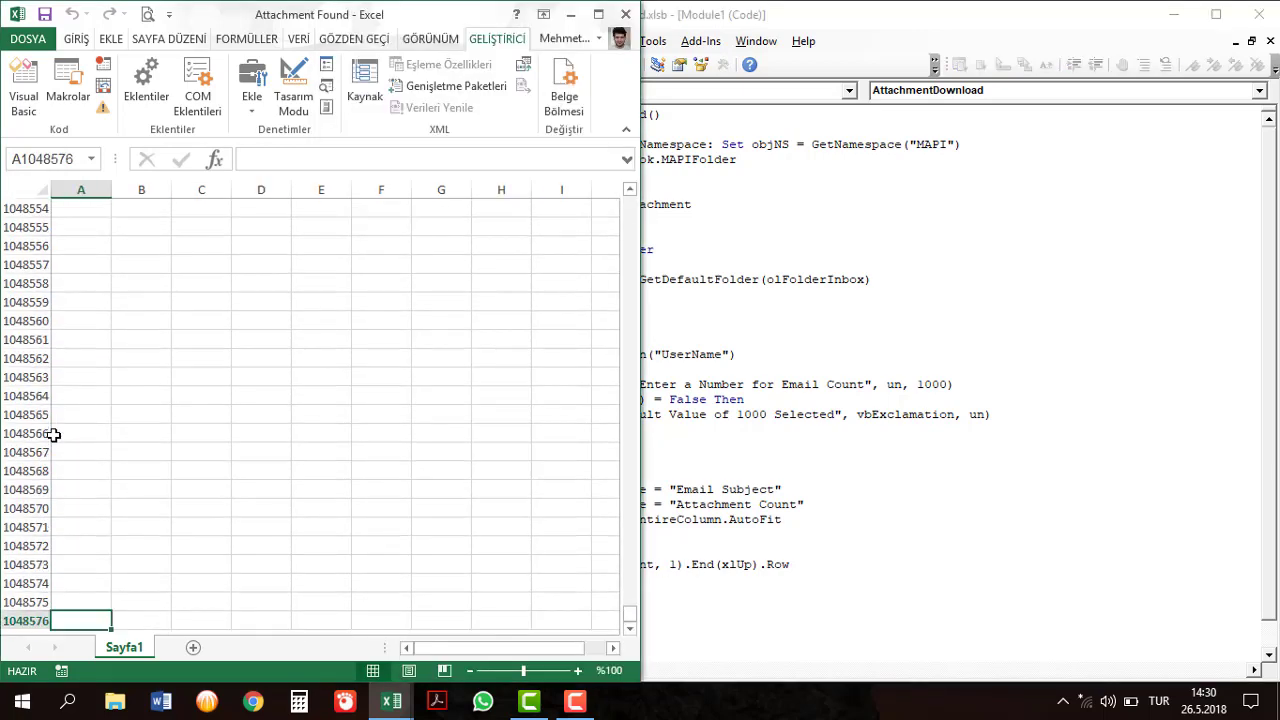
click(737, 564)
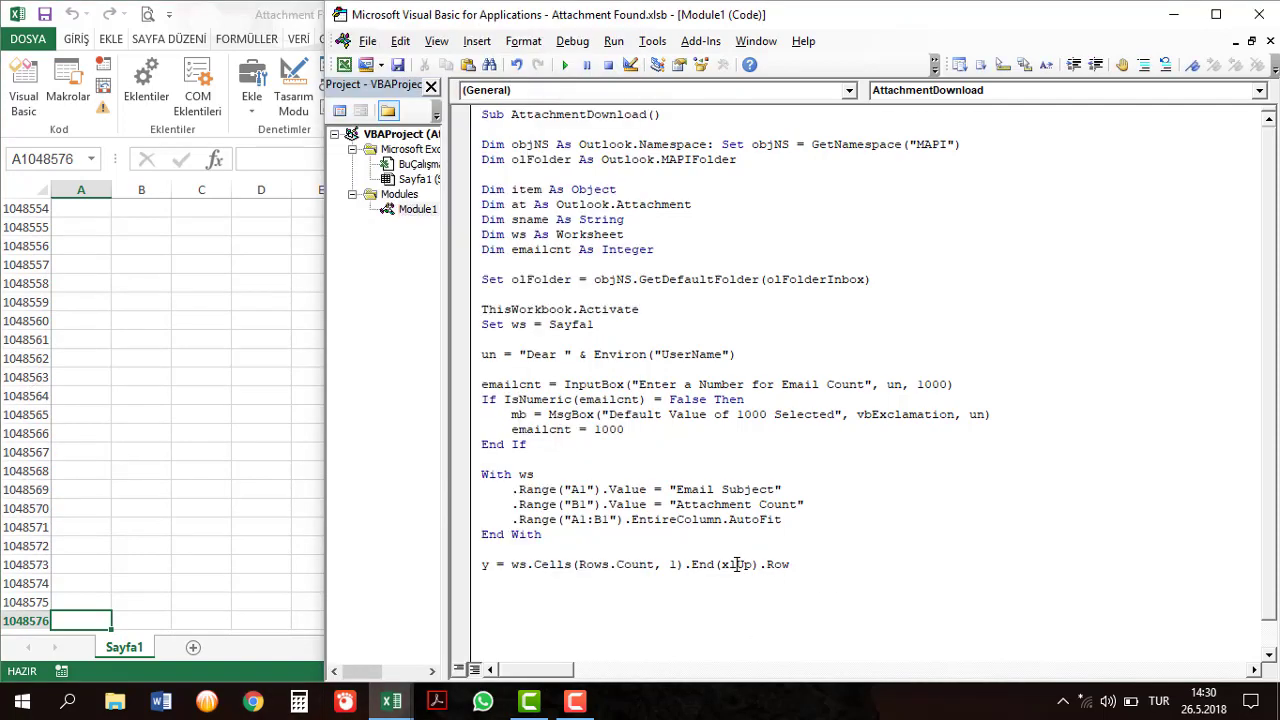
click(95, 600)
key(Down)
key(ctrl+Up)
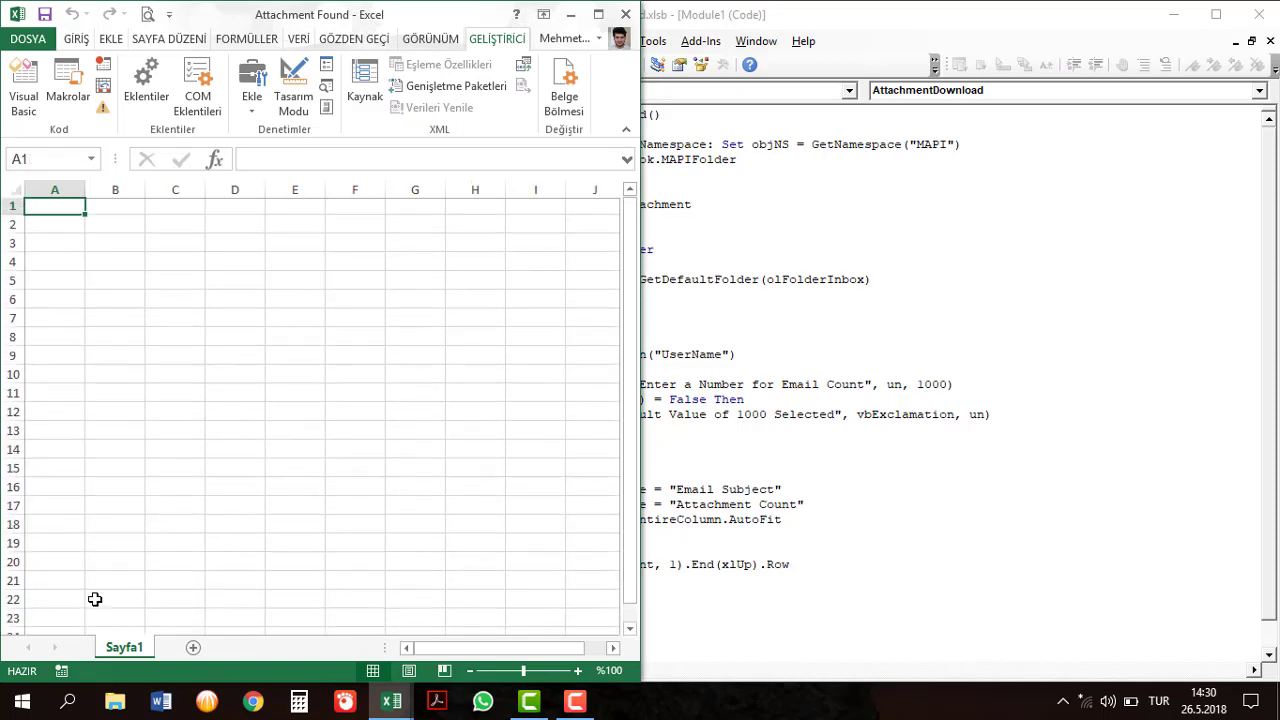
click(786, 565)
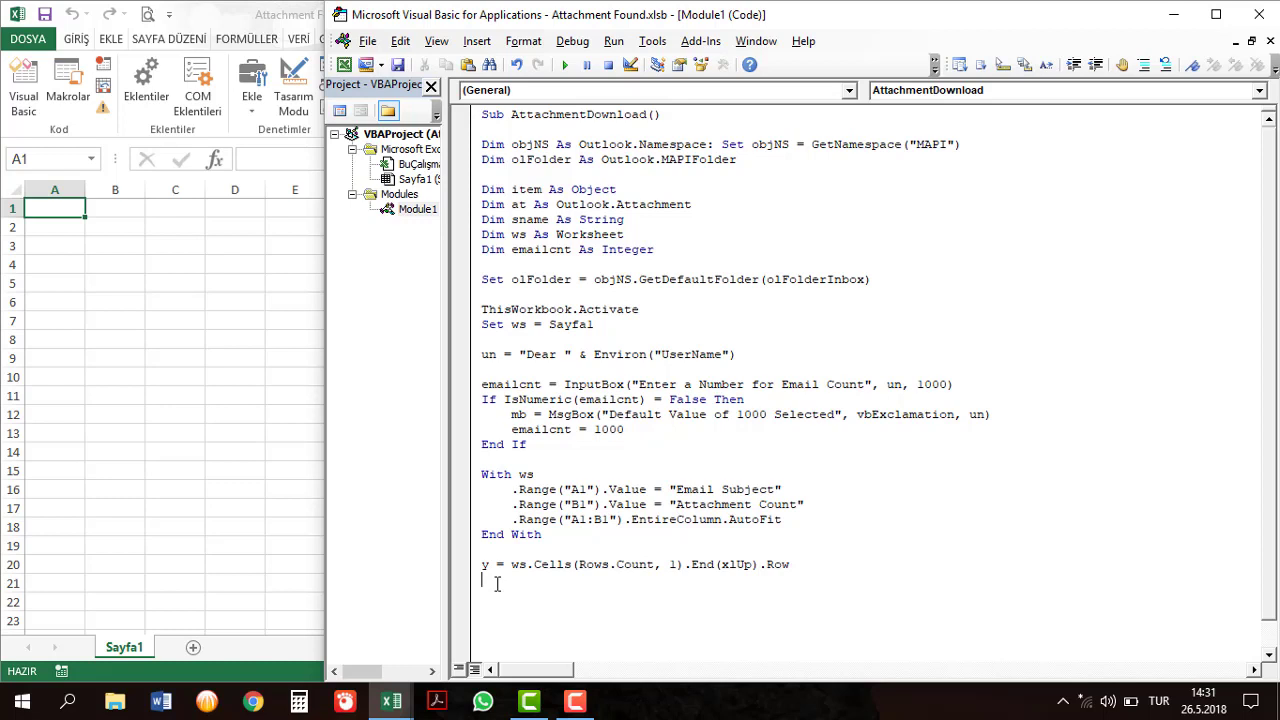
Begin a stdir= line, dismiss the compile error, and add Dim stdir As String below sname.
text(stdir)
text(=)
click(598, 254)
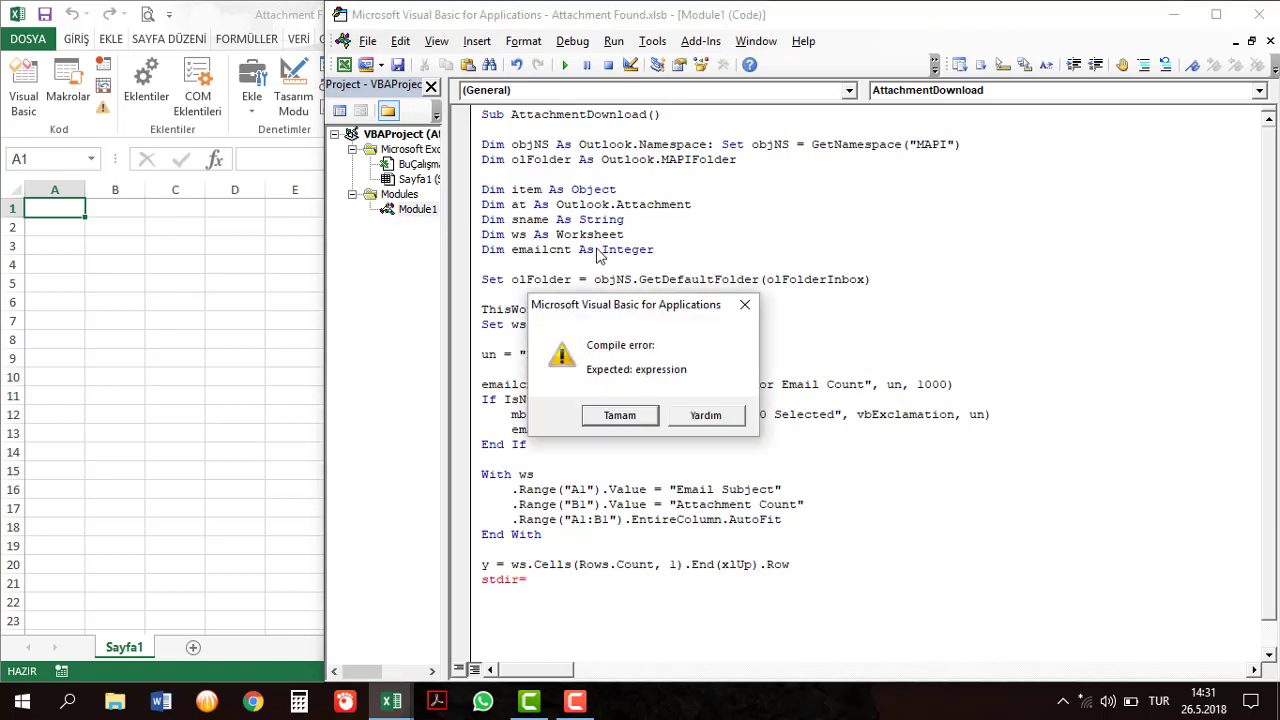
click(620, 414)
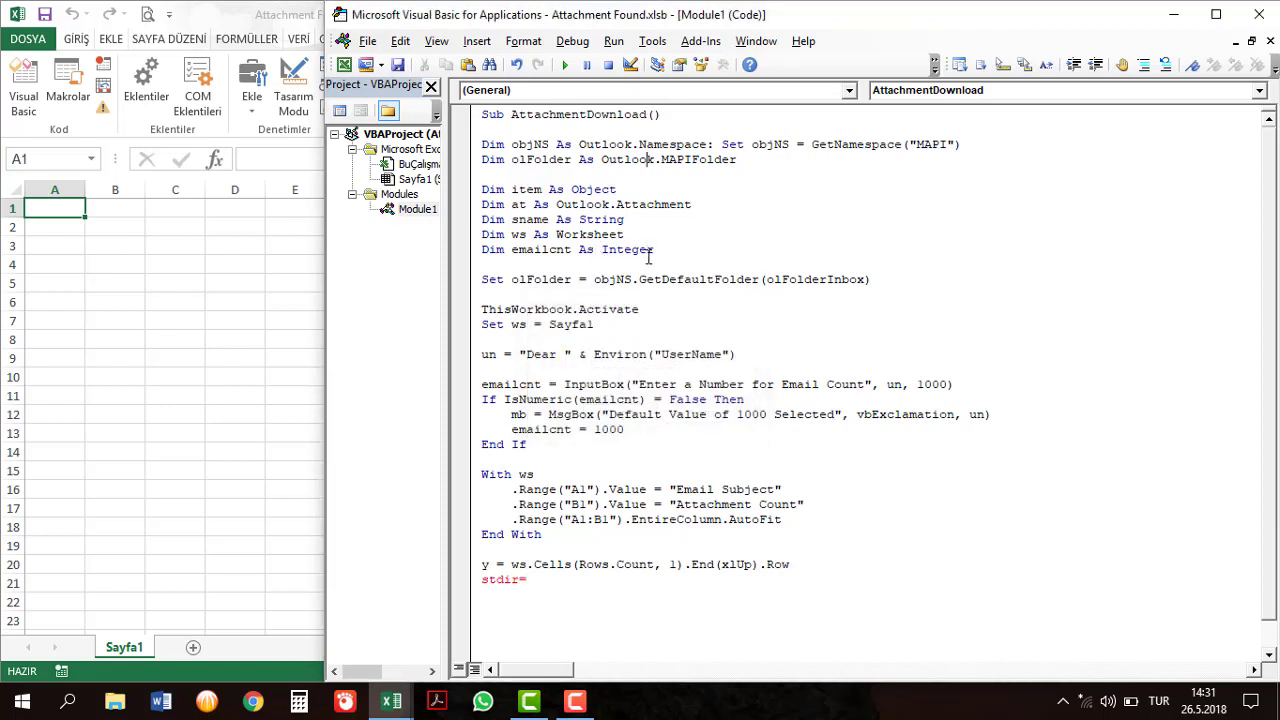
key(Return)
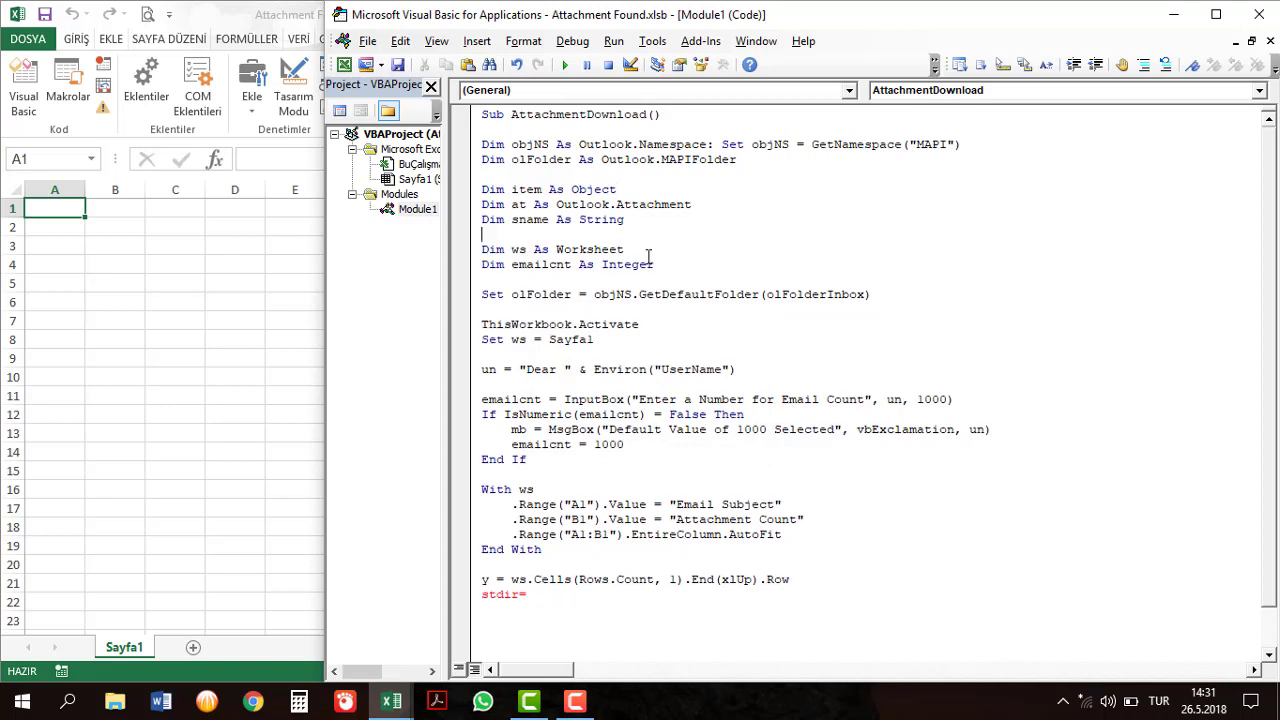
text(dim st)
text(dir as str)
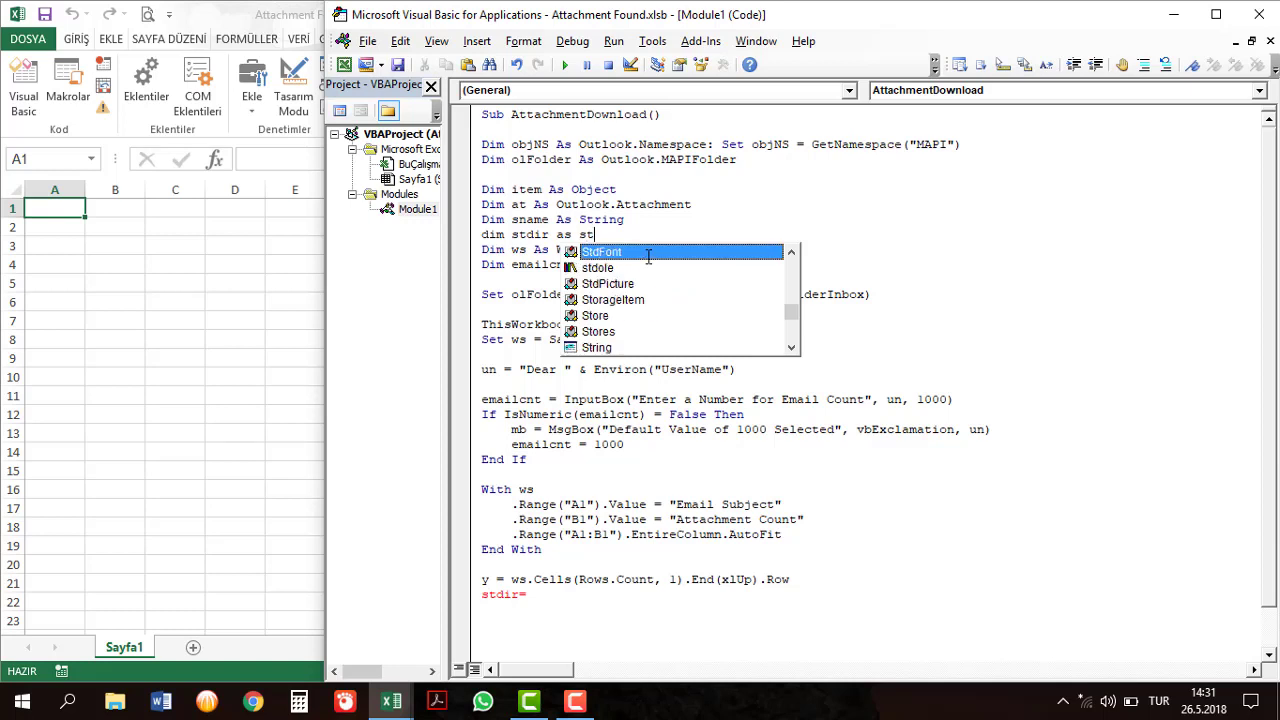
key(Tab)
key(Down)
key(Down)
key(Down)
key(Down)
key(End)
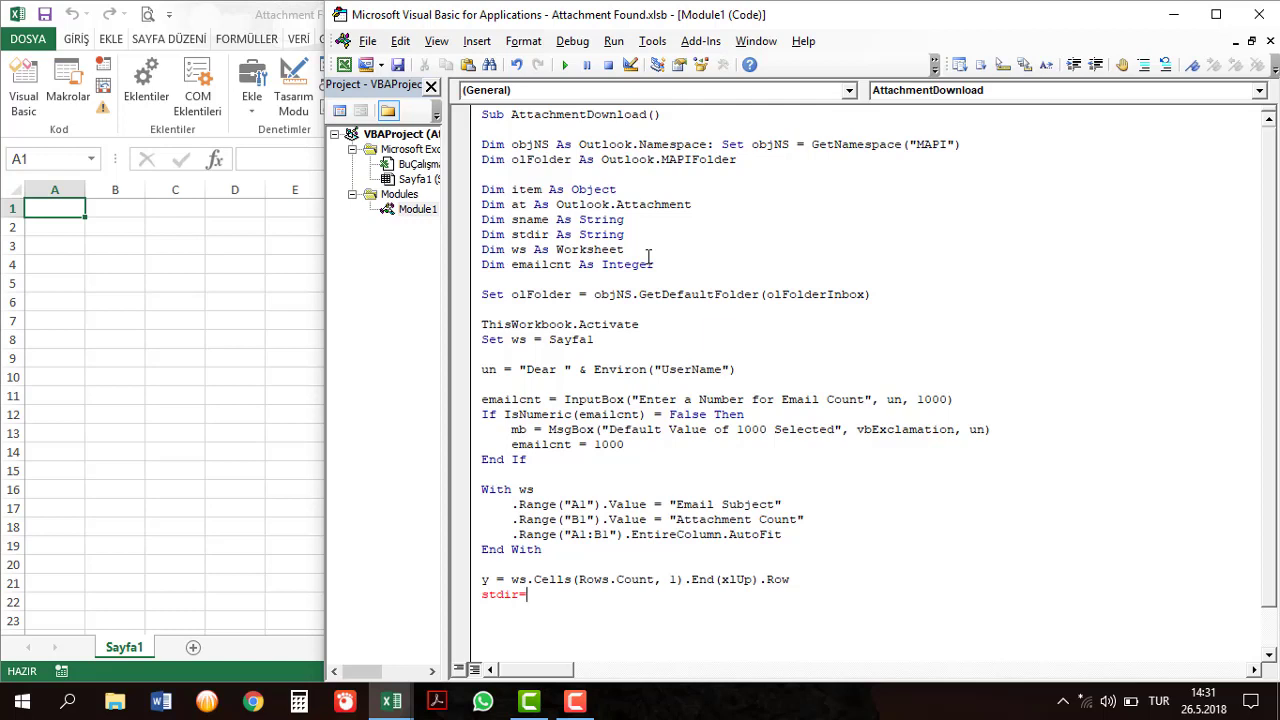
Complete stdir = Environ("USERPROFILE") & "\" & "Desktop" & "\" & "Attachments Folder".
text(envi)
key(Tab)
text(()
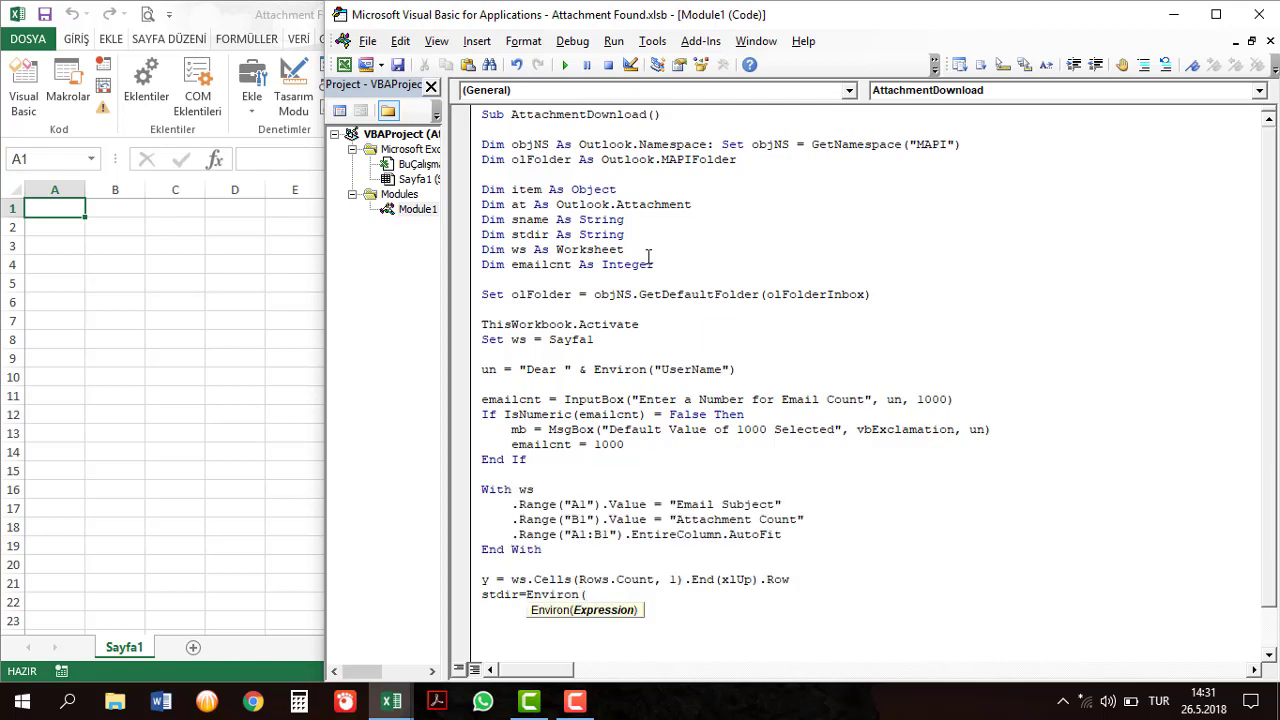
text("USE)
text(RPROFI)
text(LE")
text())
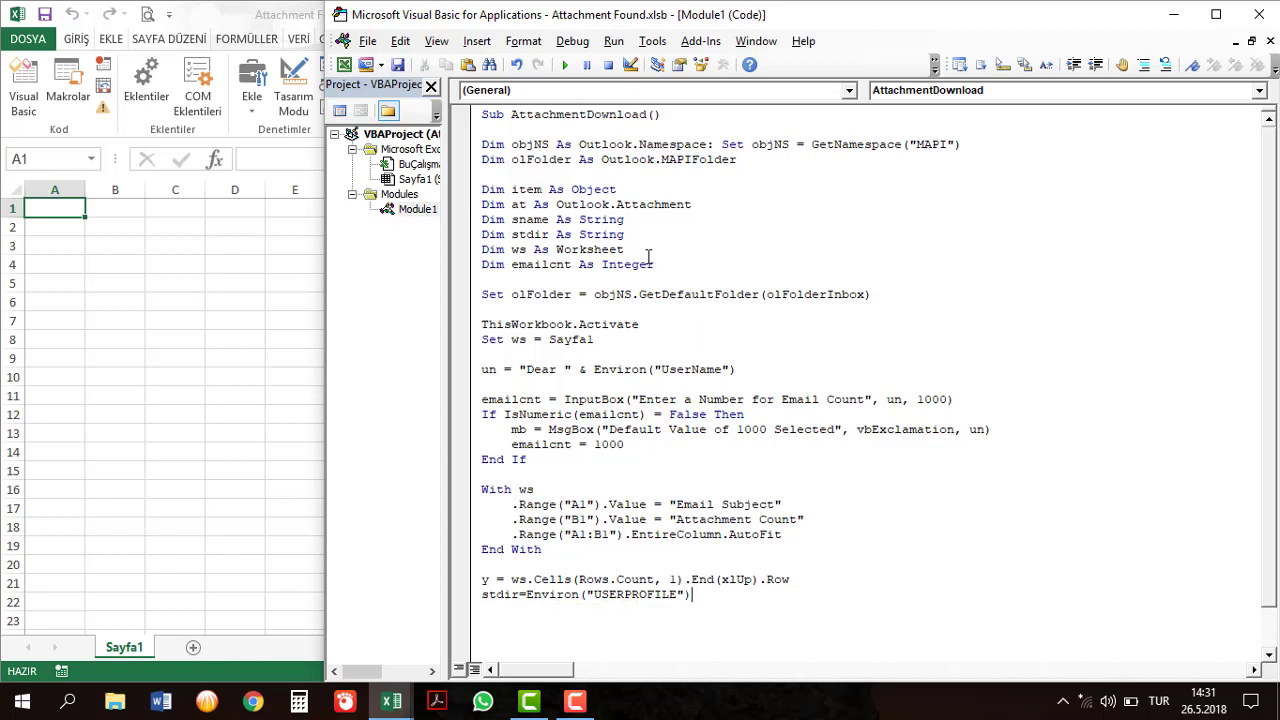
text(&)
text("\")
text(&")
text(Des)
text(kto)
text(p")
text(& )
text("\" )
text(& )
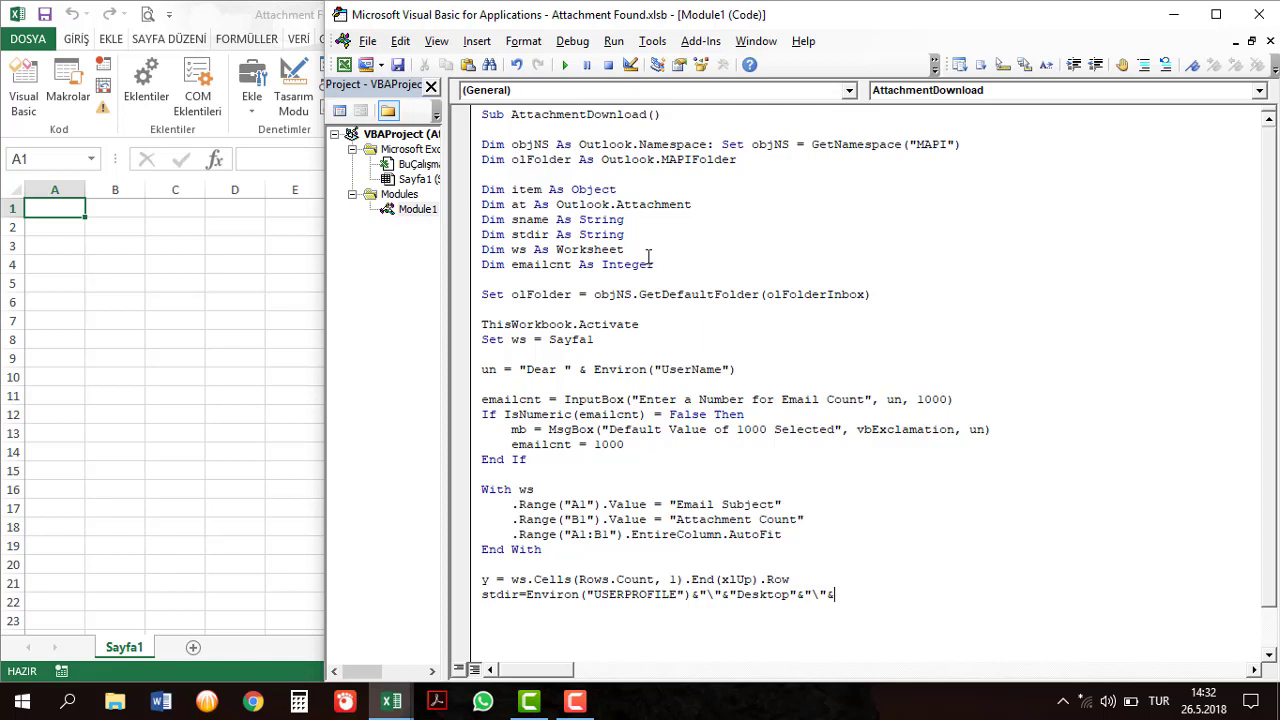
text("Attach)
text(ments F)
text(older")
key(Return)
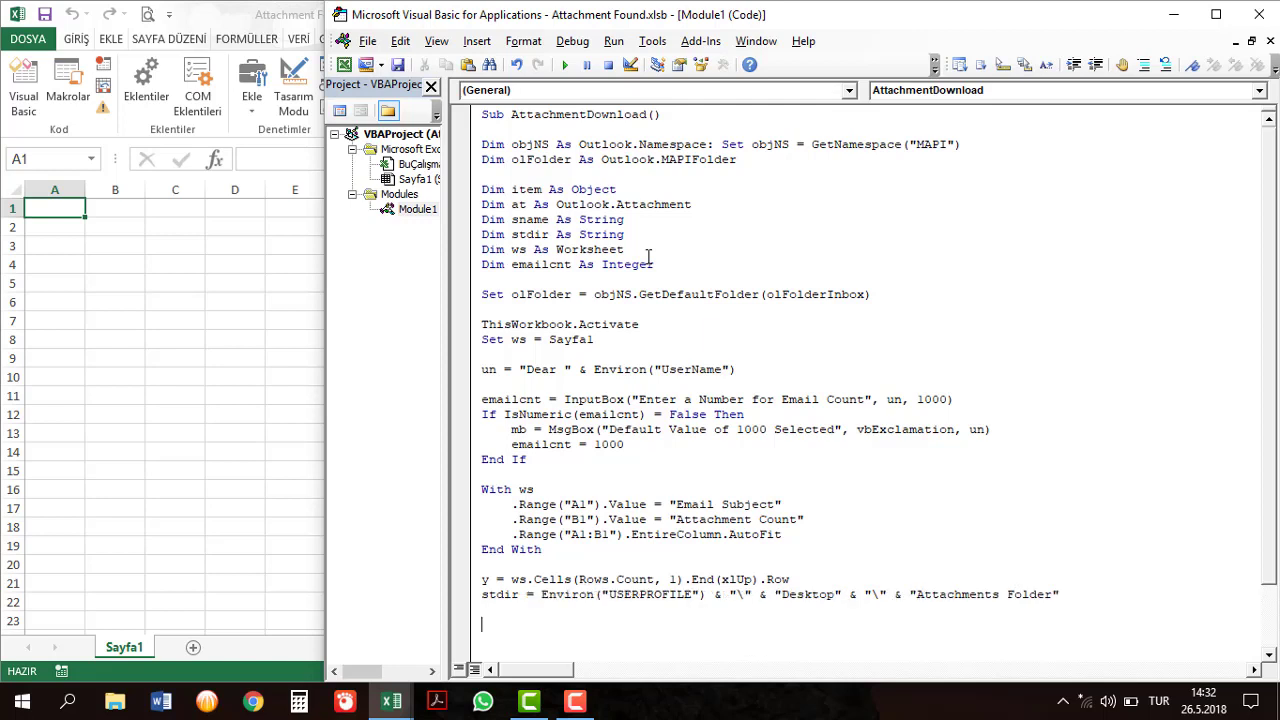
Begin an Application line on the next row, then erase part of it.
text(appli)
key(ctrl+space)
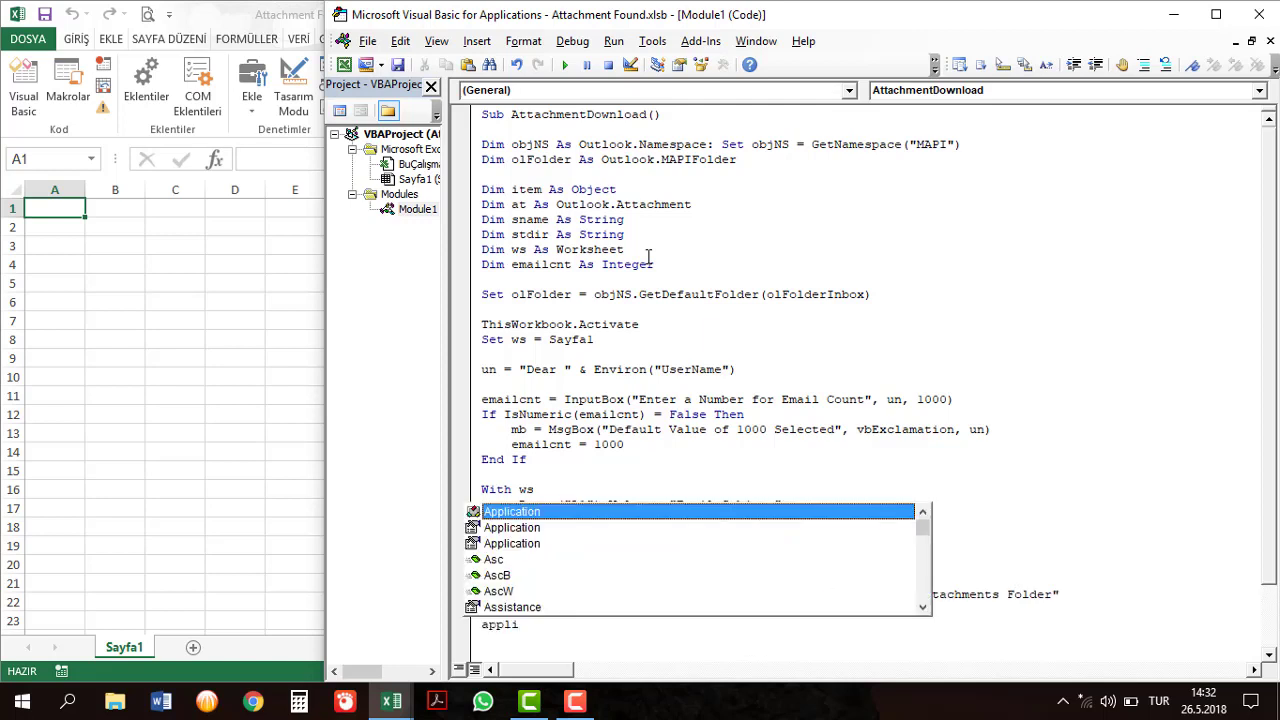
key(Tab)
text(.)
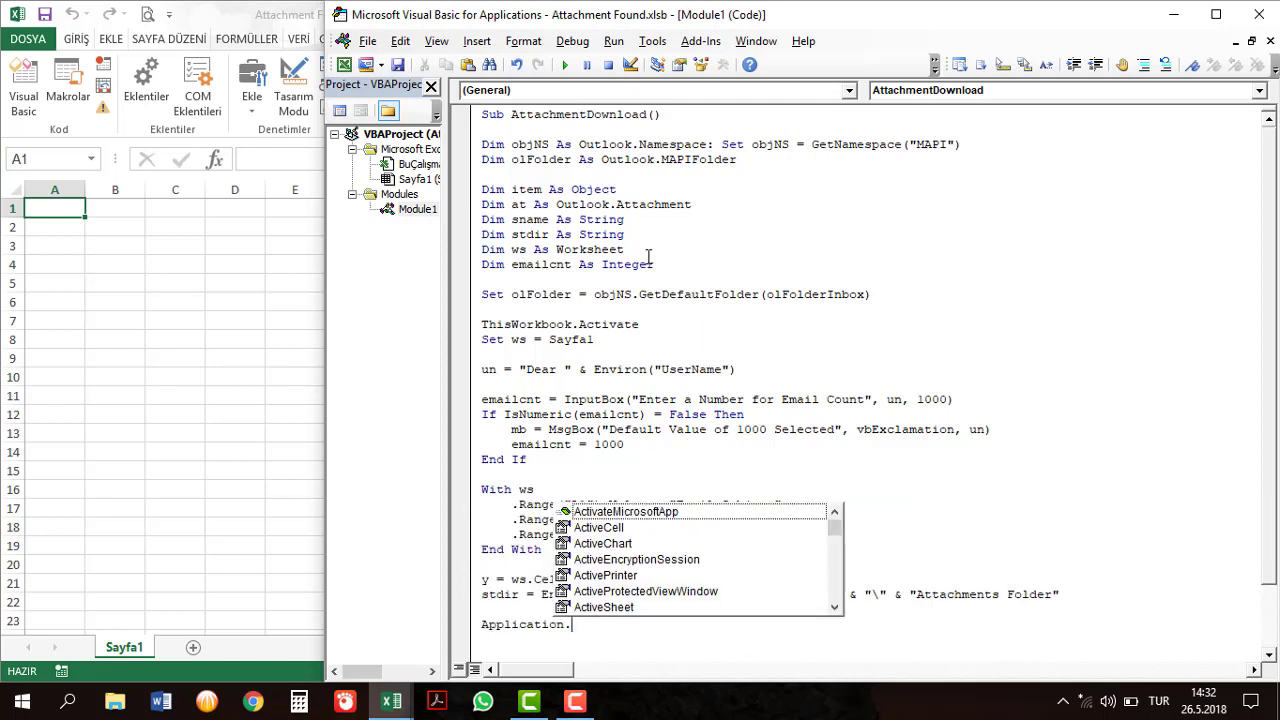
key(BackSpace)
key(BackSpace)
key(BackSpace)
key(BackSpace)
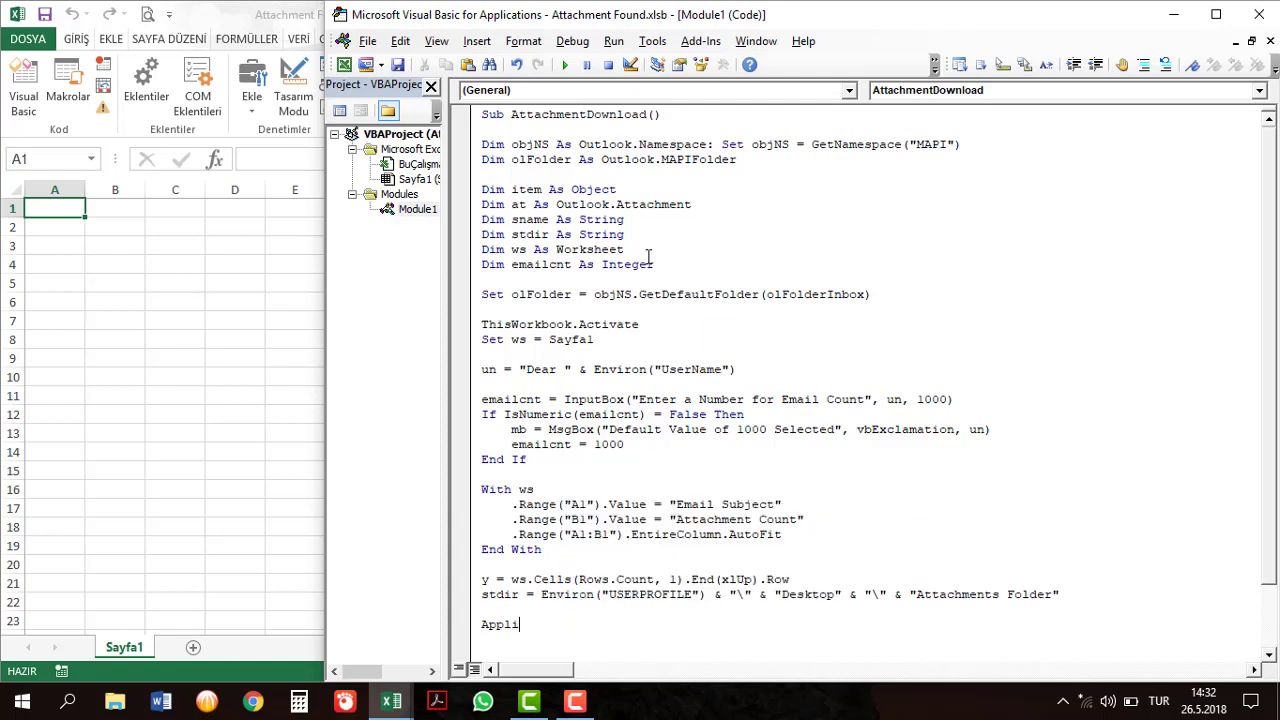
key(BackSpace)
key(BackSpace)
key(BackSpace)
key(BackSpace)
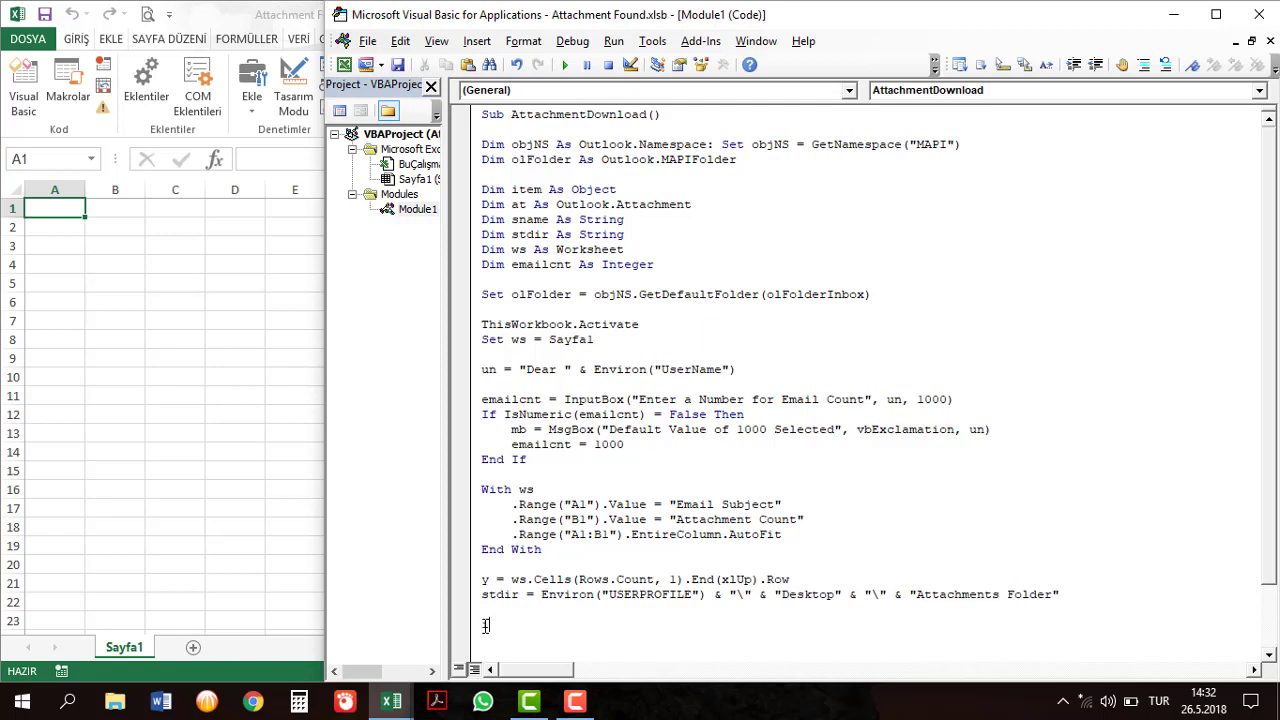
Add the line If Dir(stdir, vbDirectory) = vbNullString Then below the stdir line.
text(If dir()
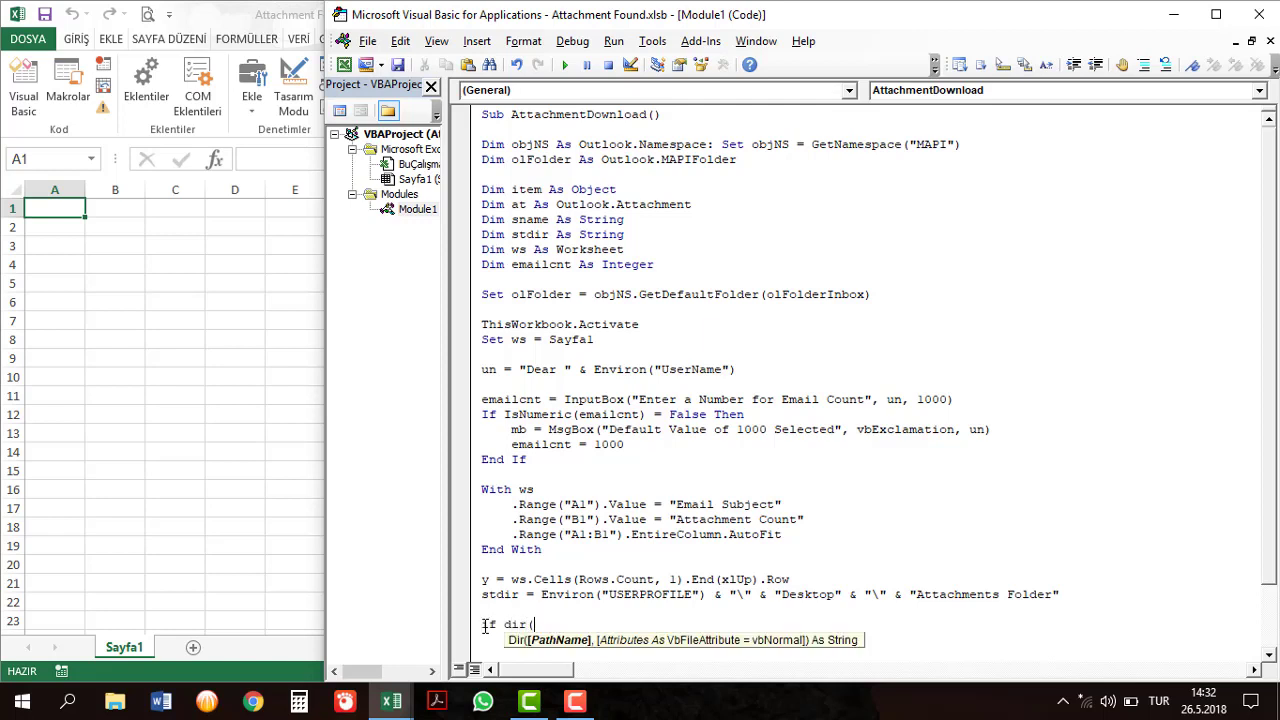
text(st)
key(ctrl+space)
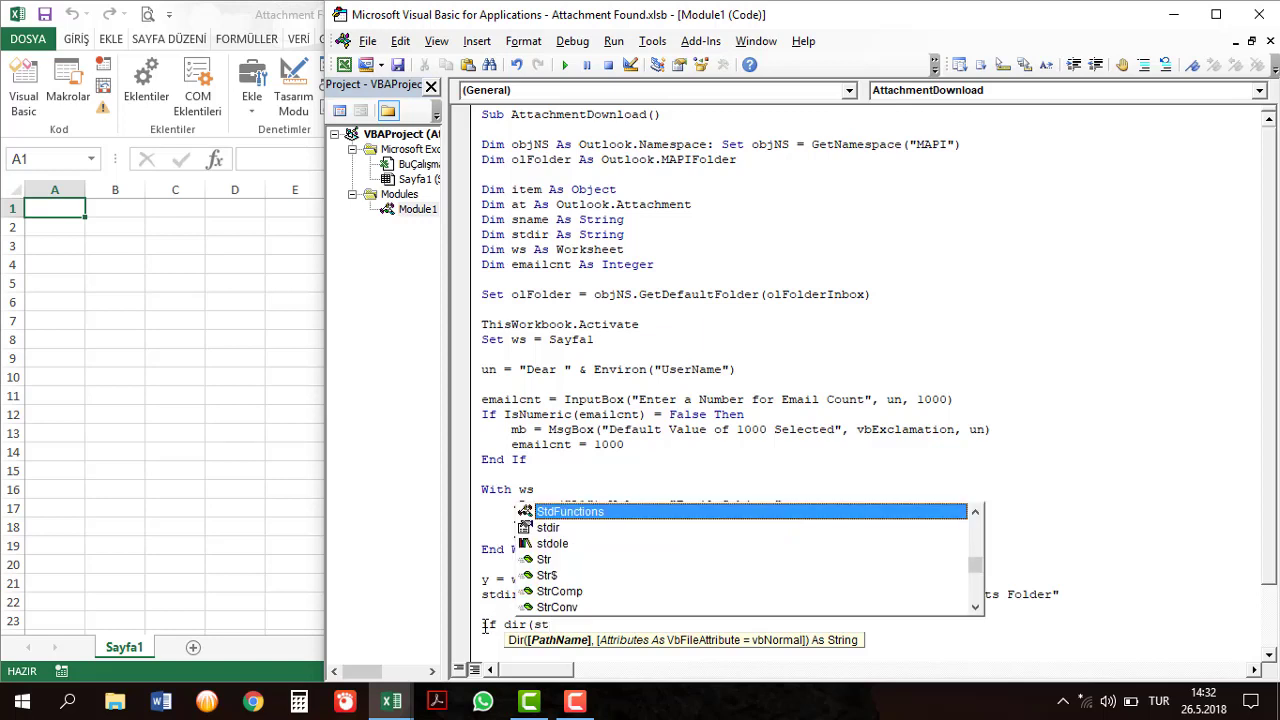
key(Down)
key(Tab)
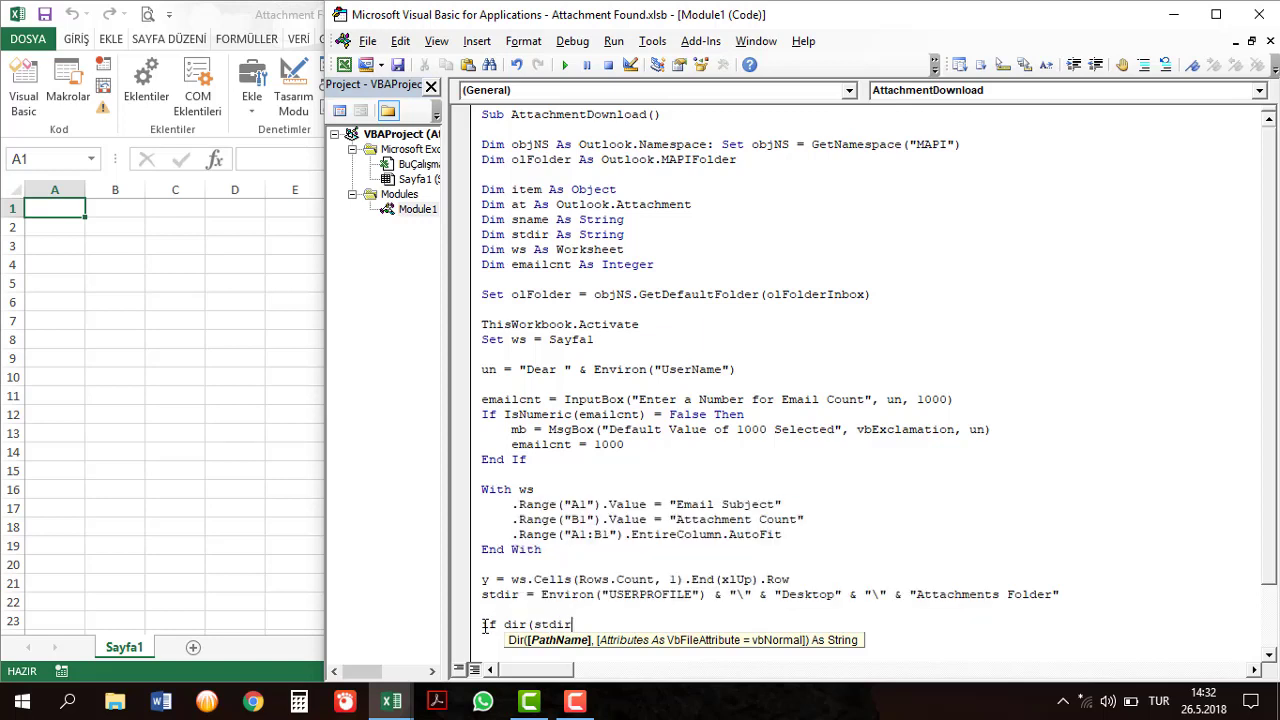
text(,vb)
key(Down)
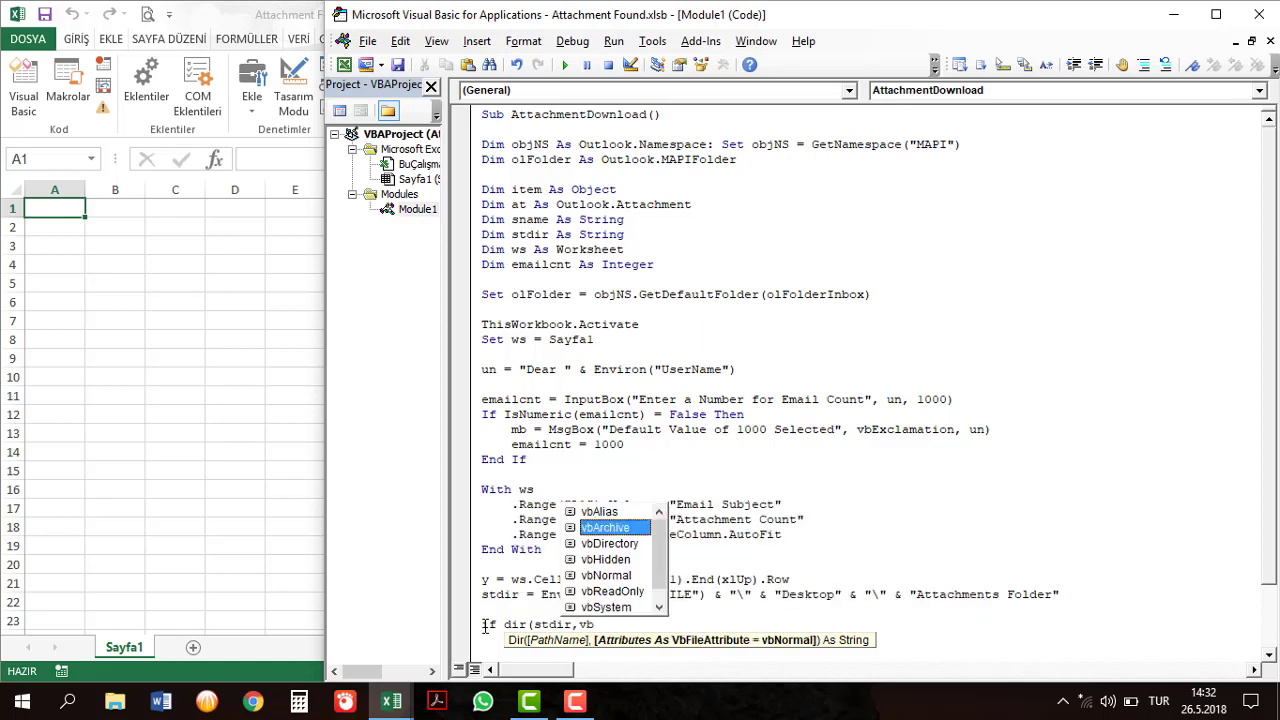
key(Down)
key(Tab)
text())
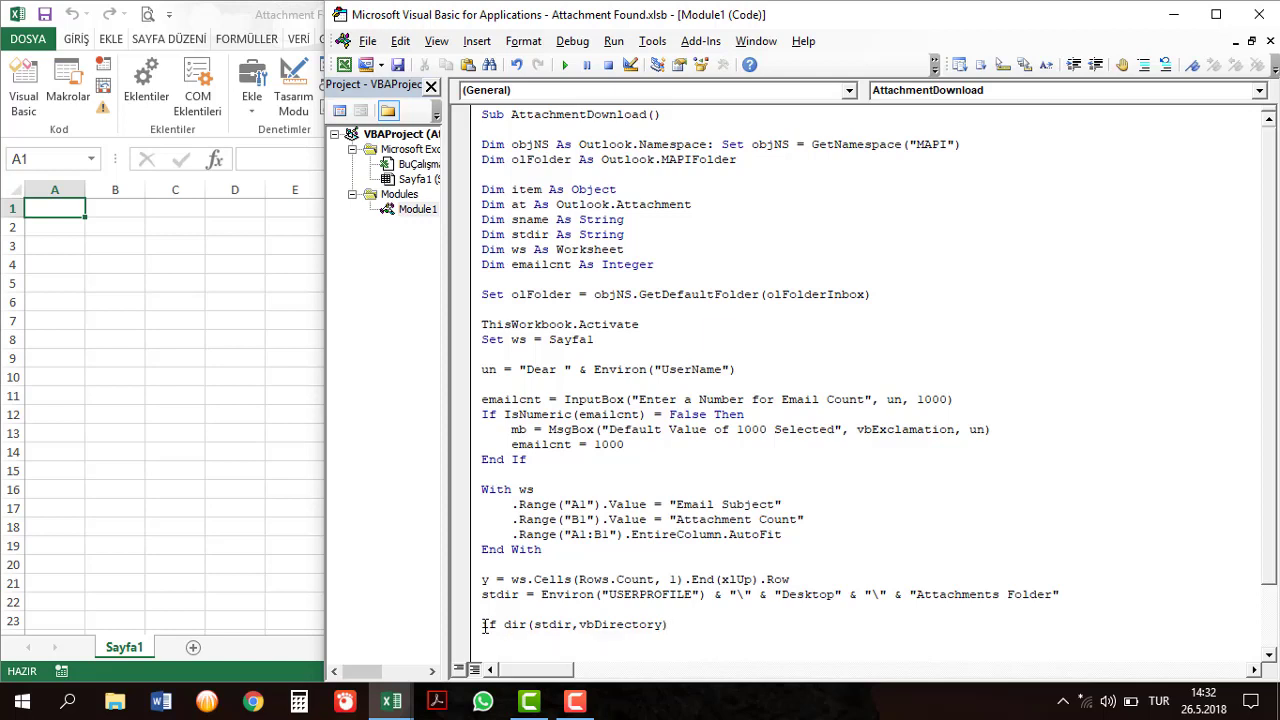
text(=vbn)
key(ctrl+space)
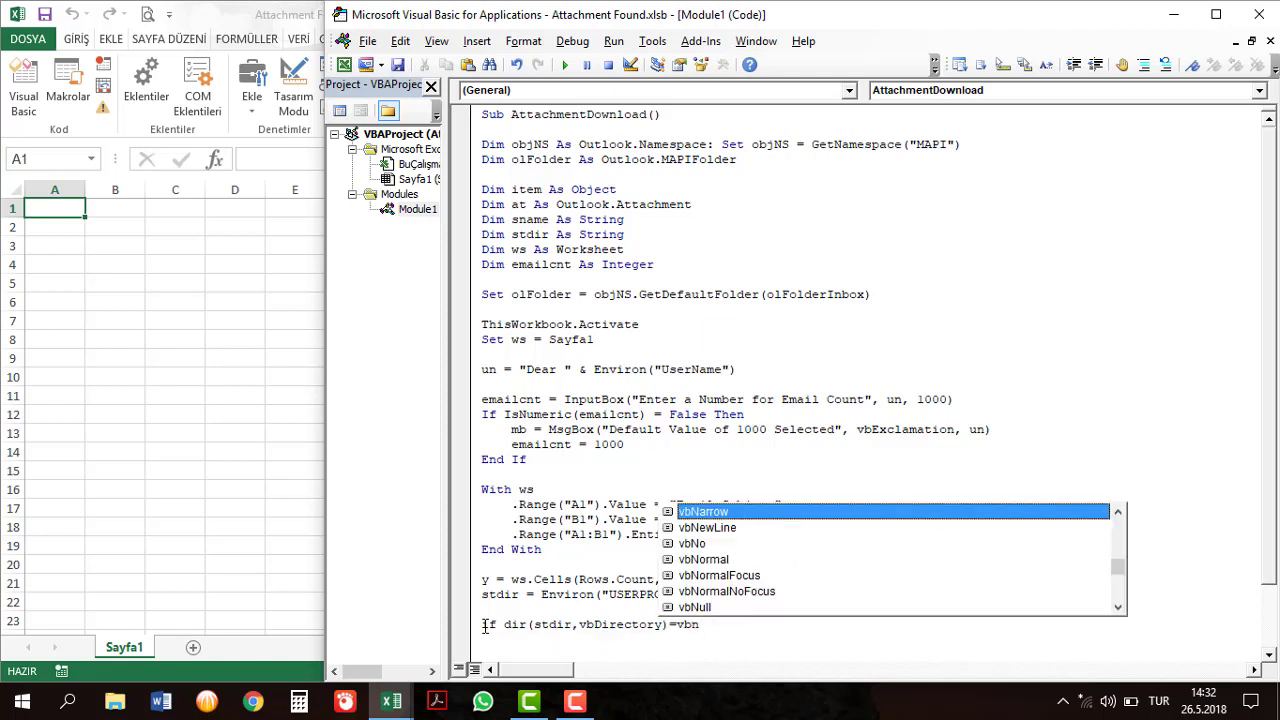
key(Down)
key(Down)
key(Down)
key(Down)
key(Down)
key(Down)
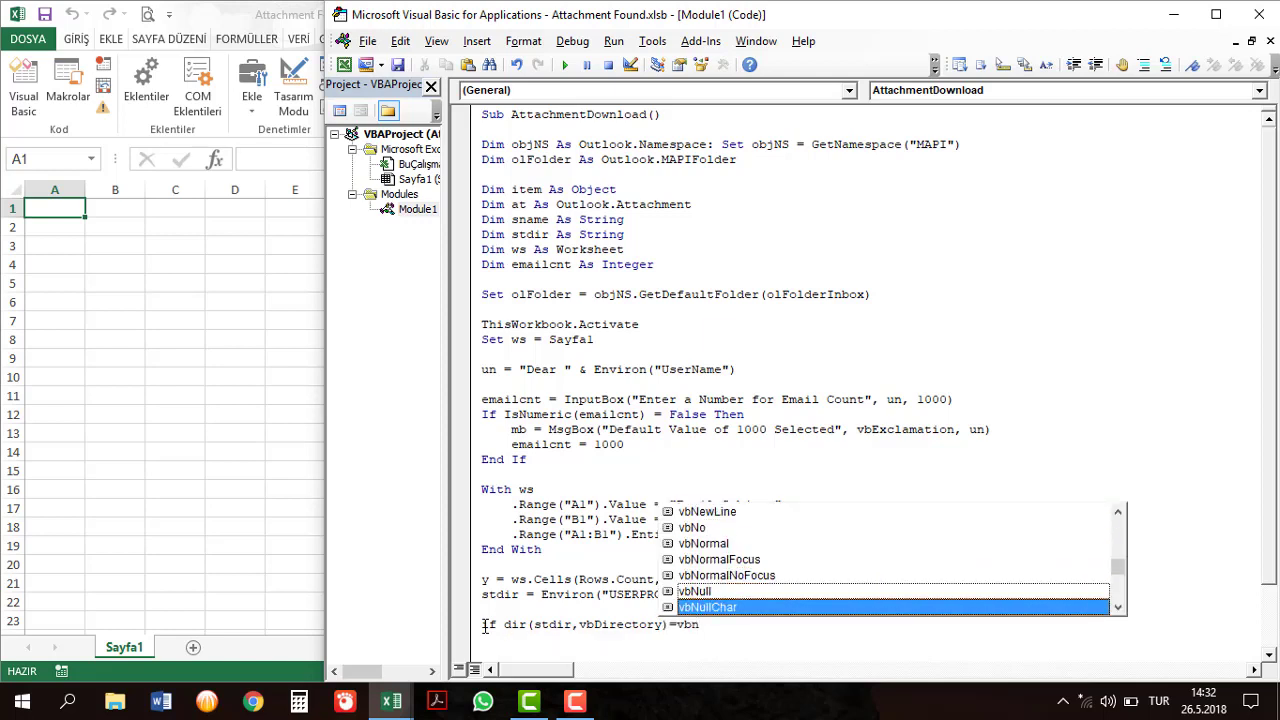
key(Down)
key(Tab)
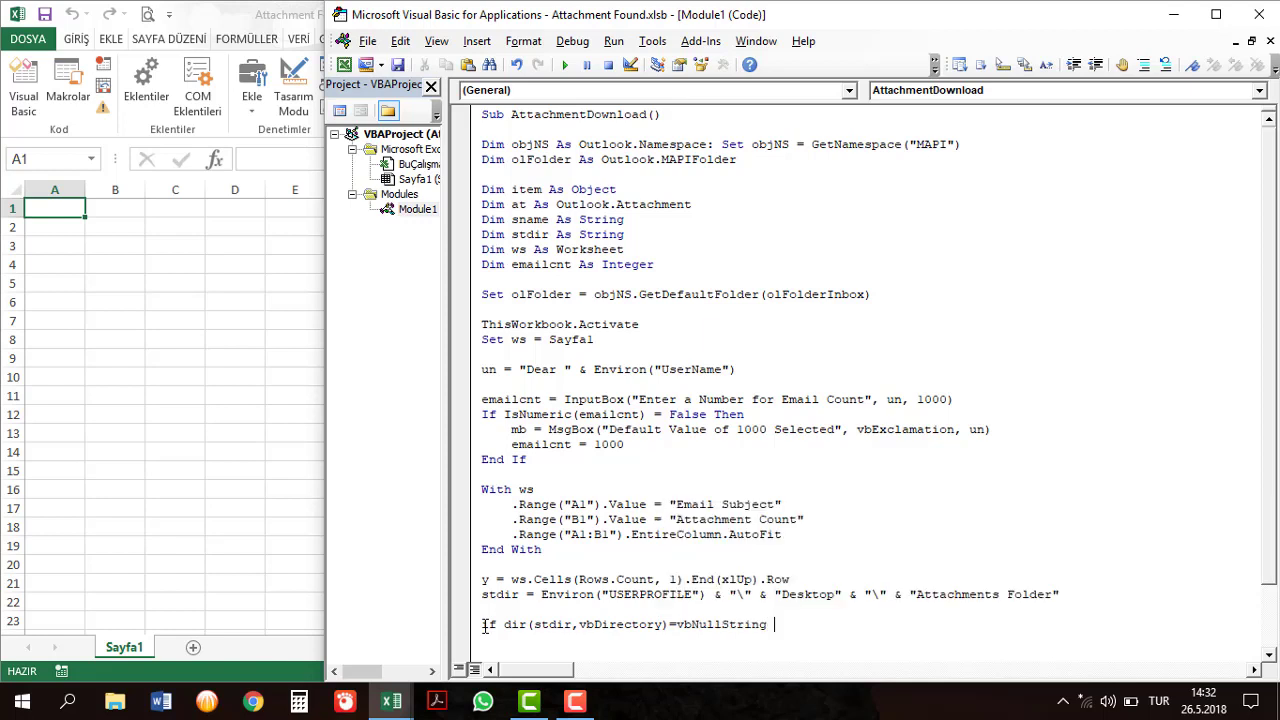
text(Then)
key(Return)
Inside the If, add an indented MkDir (stdir) statement.
key(Tab)
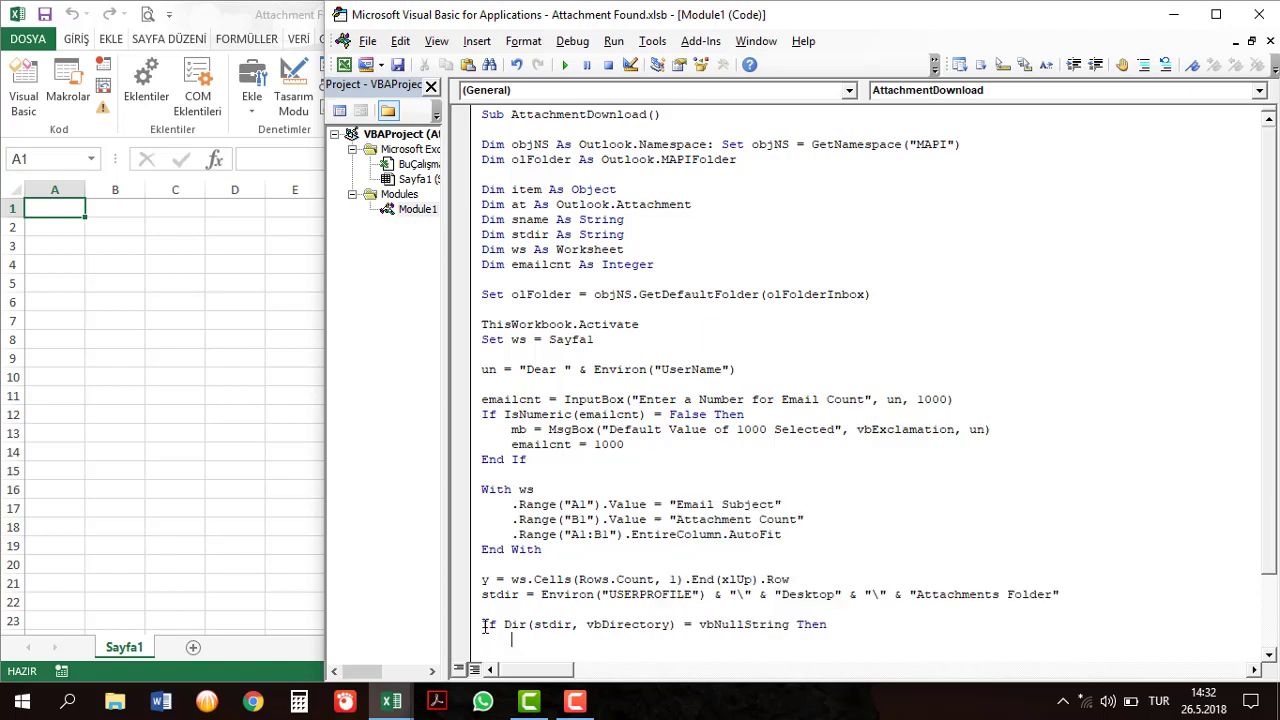
text(mkdi)
key(ctrl+space)
text(()
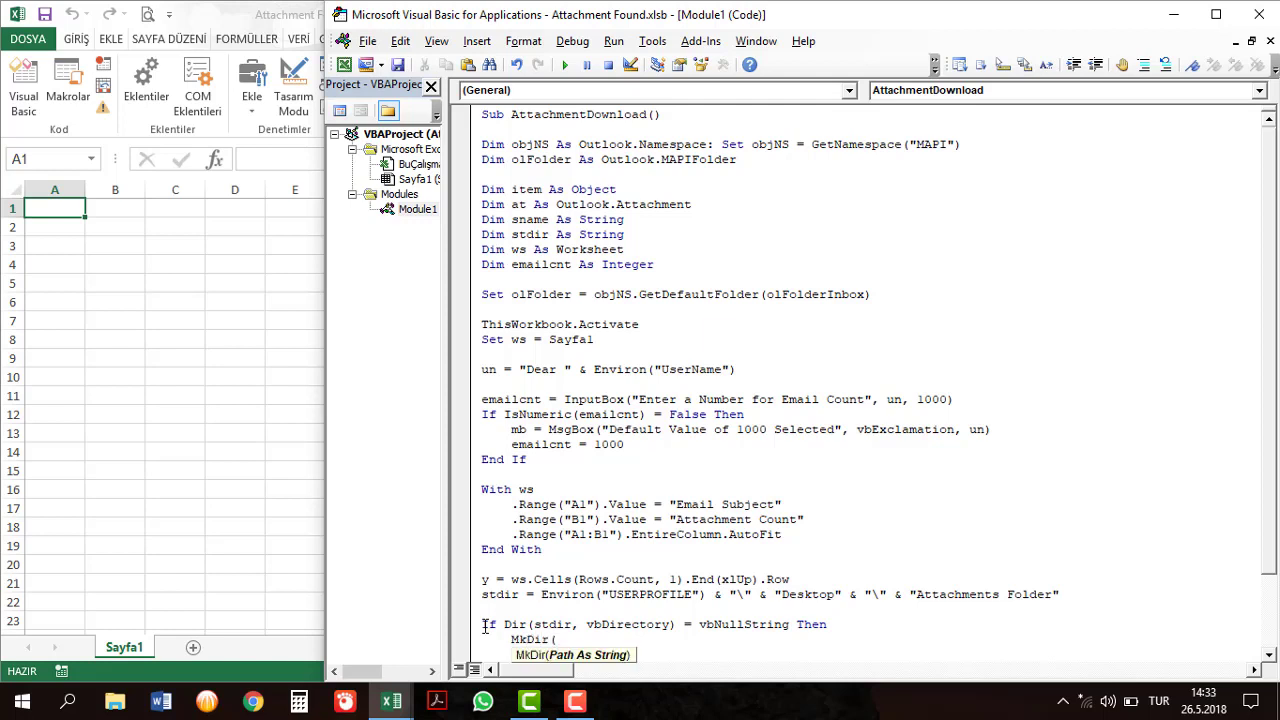
text(std)
key(ctrl+space)
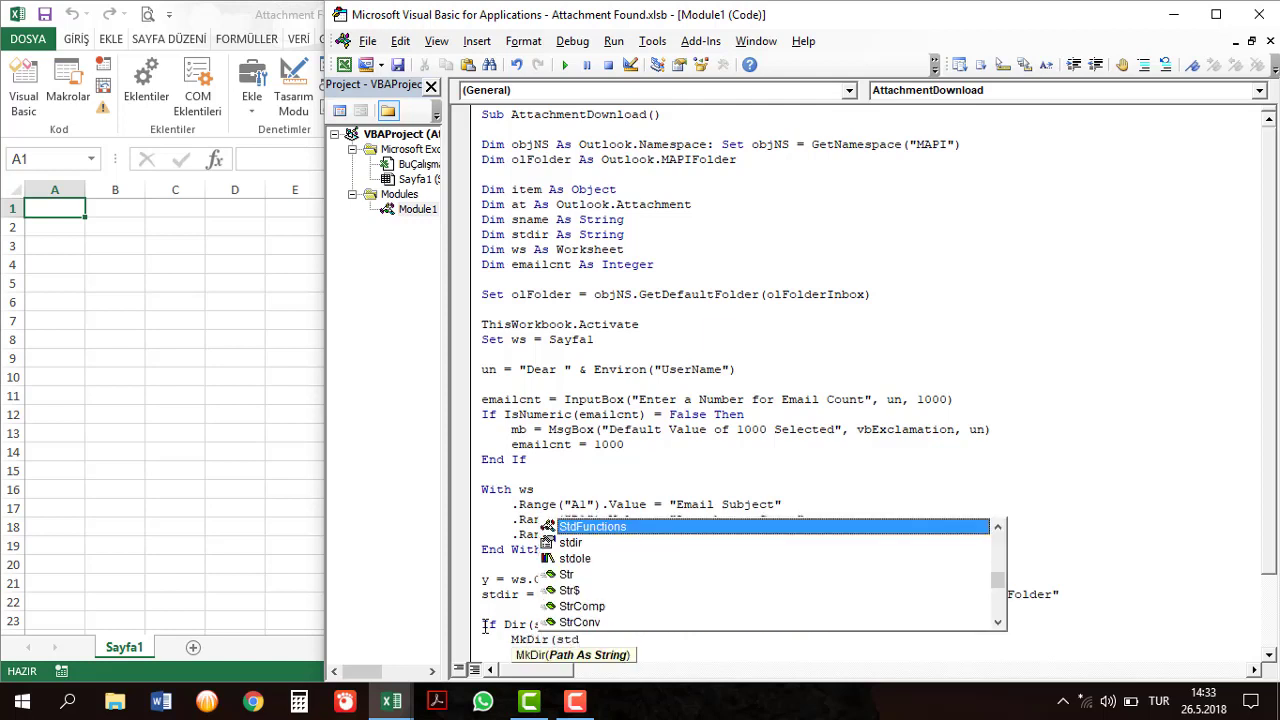
key(Tab)
key(BackSpace)
key(BackSpace)
key(BackSpace)
key(BackSpace)
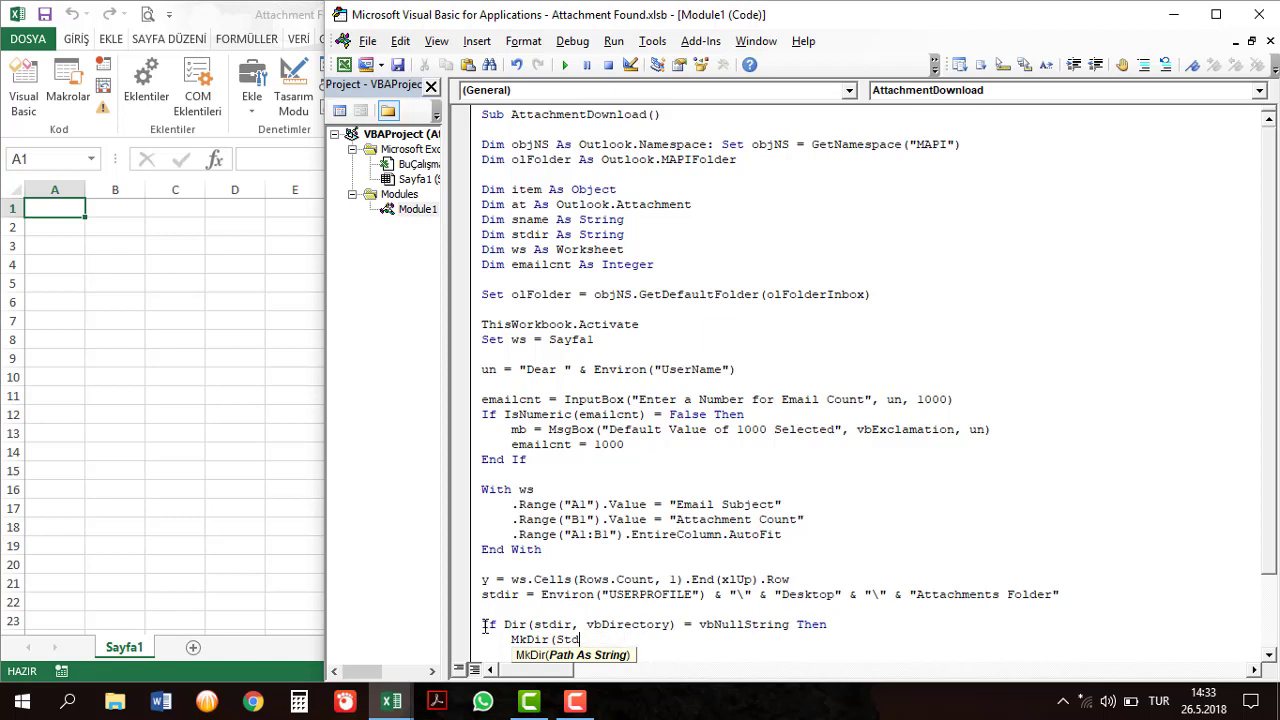
key(ctrl+space)
key(Tab)
text())
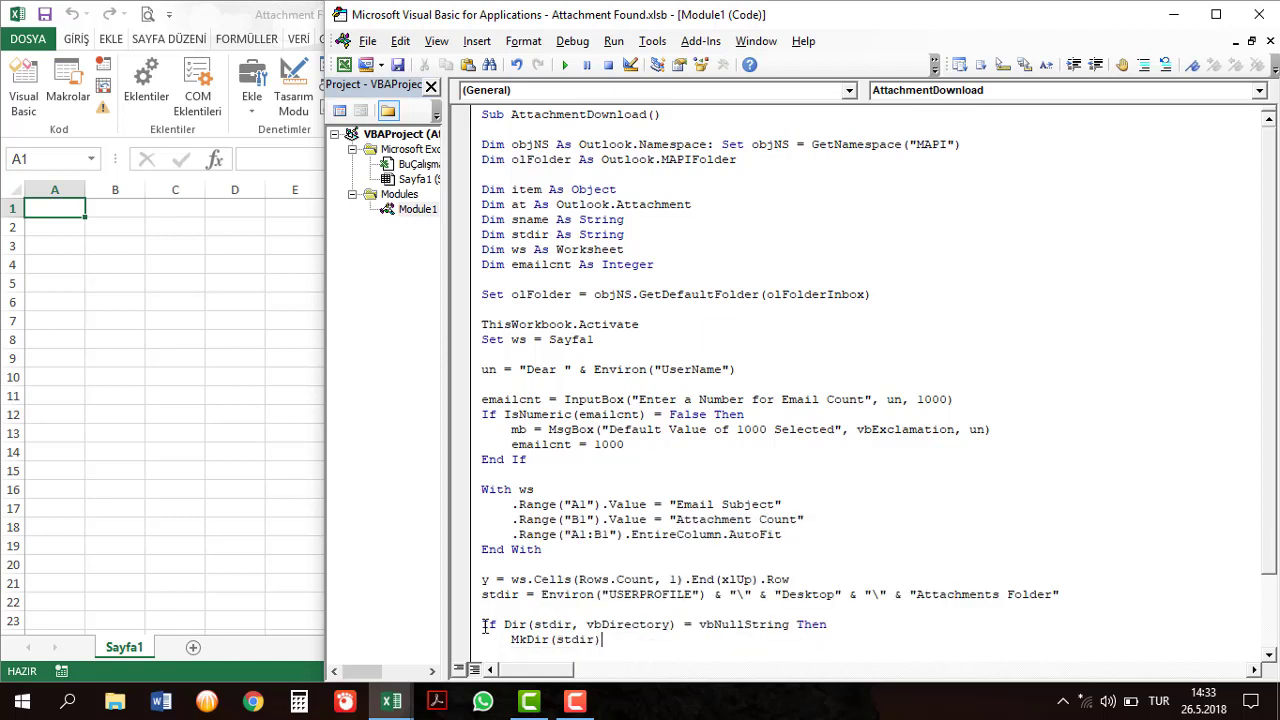
key(Return)
Close the folder check with End If, leaving the cursor on the line below.
key(BackSpace)
text(e)
text(nd if)
key(Up)
key(Up)
key(Return)
key(Return)
key(Return)
key(Return)
key(BackSpace)
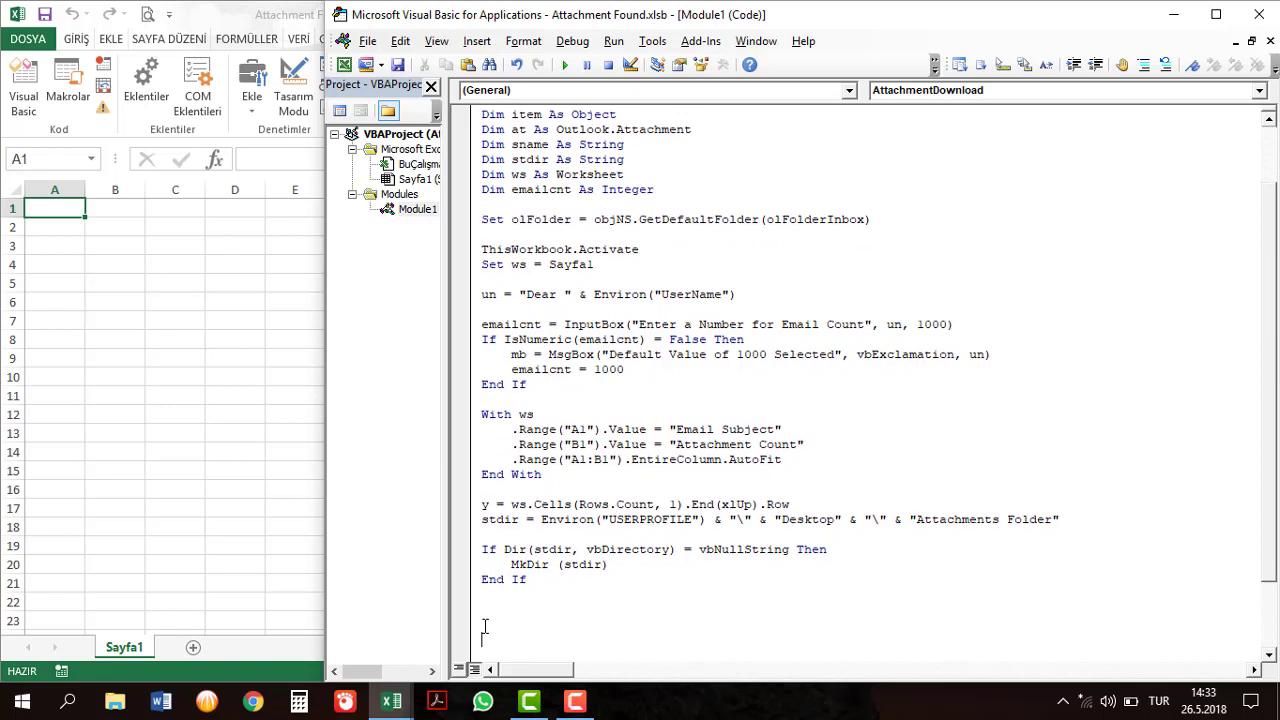
key(BackSpace)
key(BackSpace)
Start the loop with For Each item In olFolder.Items.
text(for each )
text(item )
text(in )
text(olf)
key(ctrl+space)
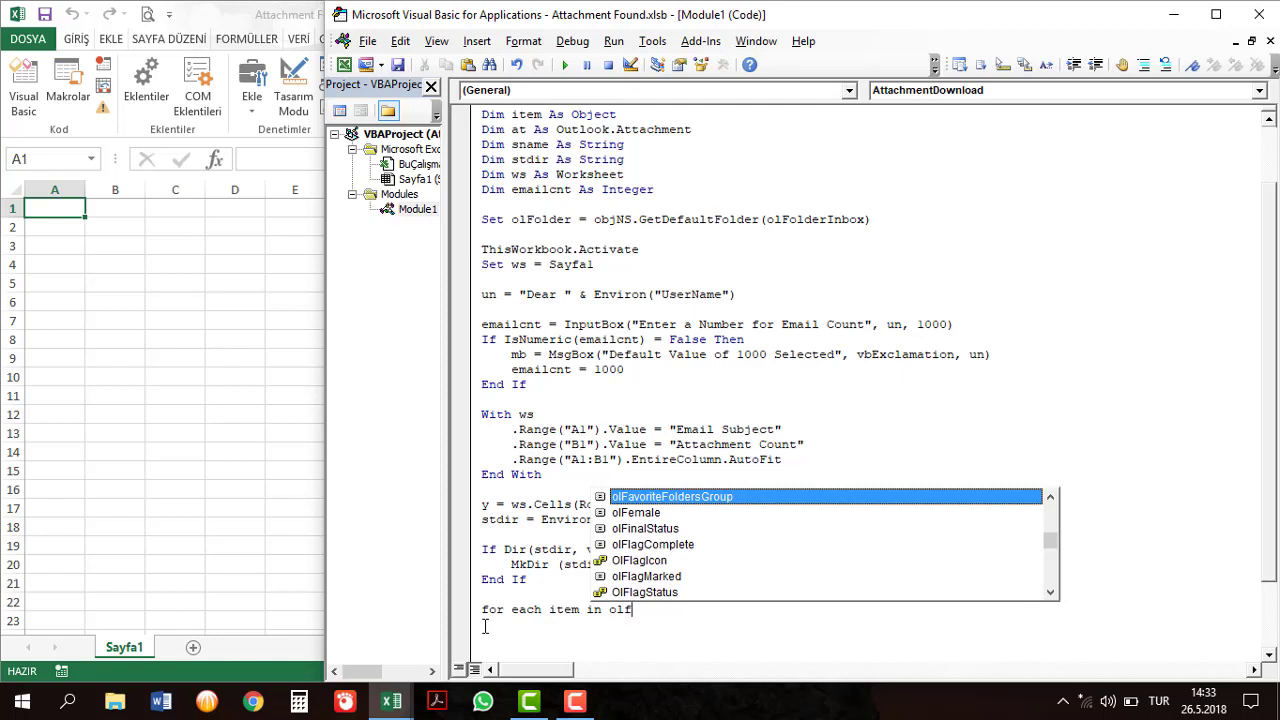
text(old)
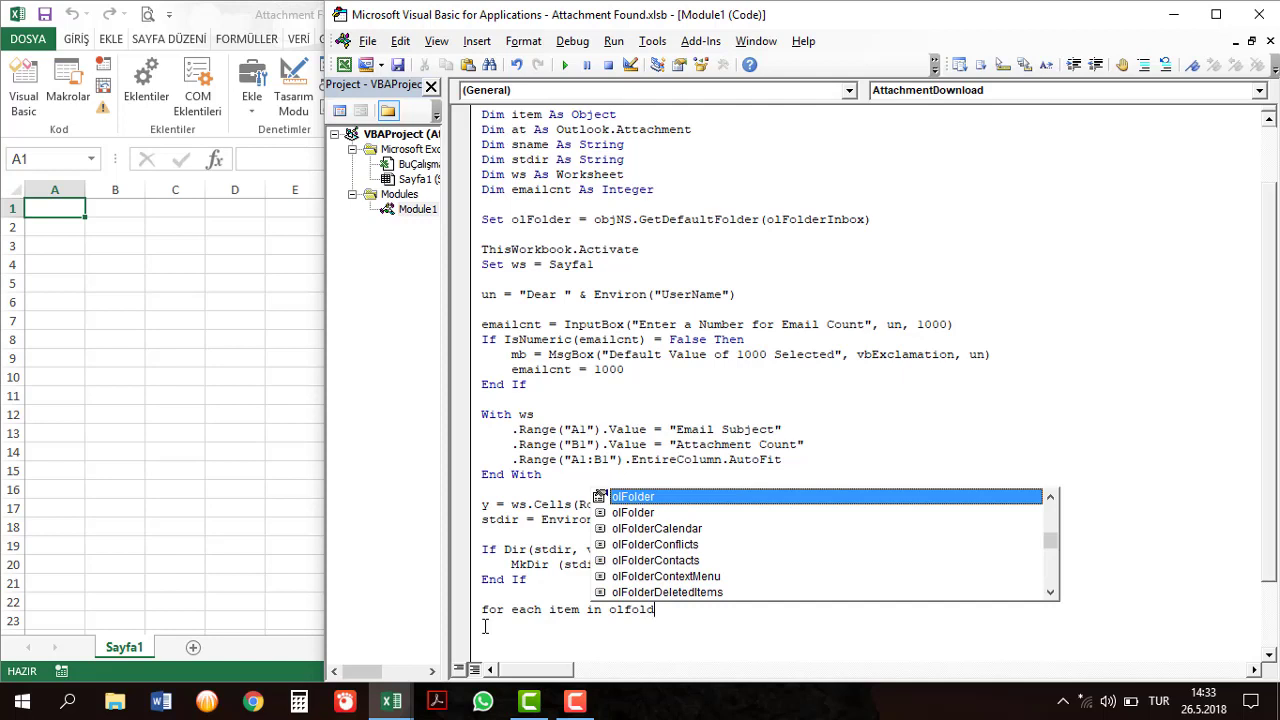
key(Tab)
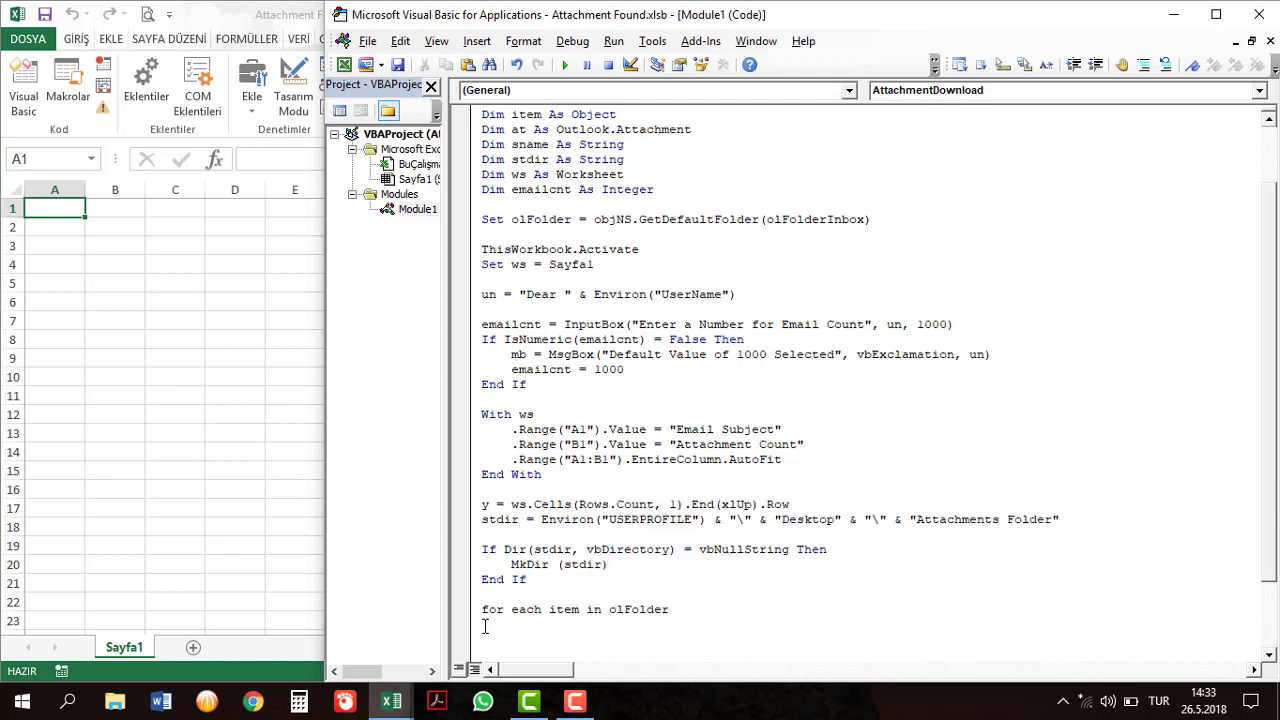
text(.ite)
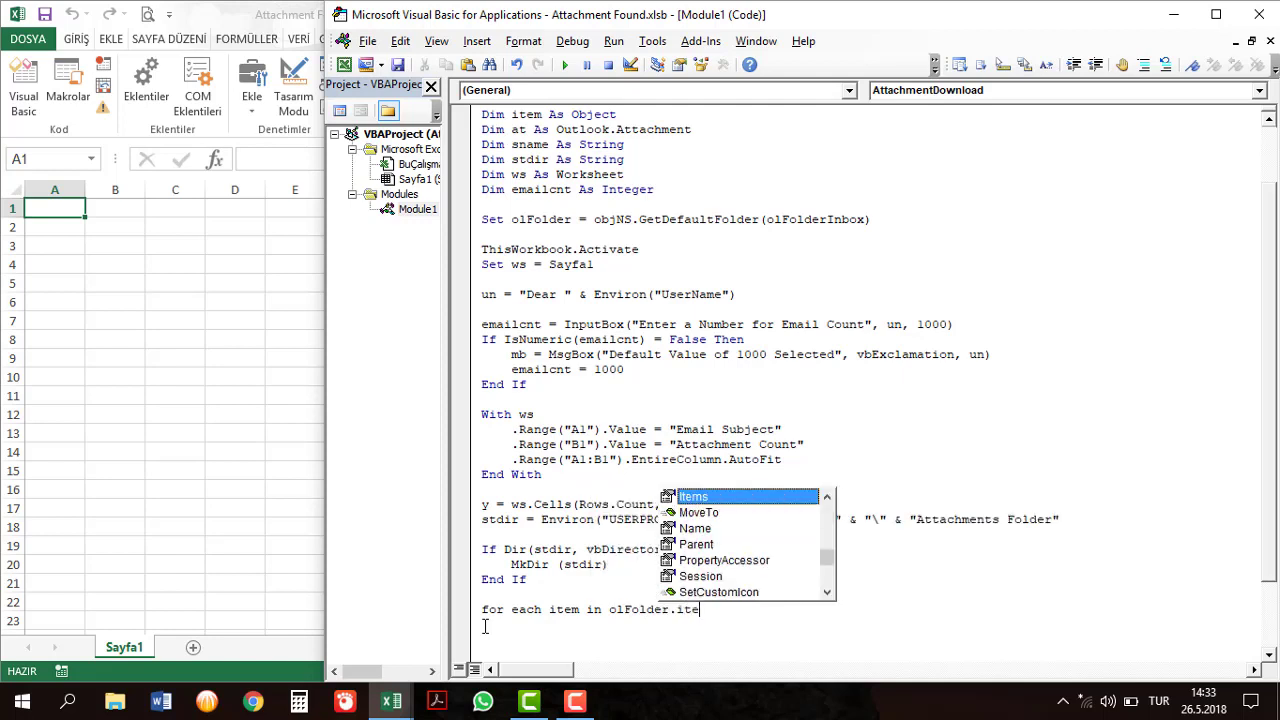
key(Return)
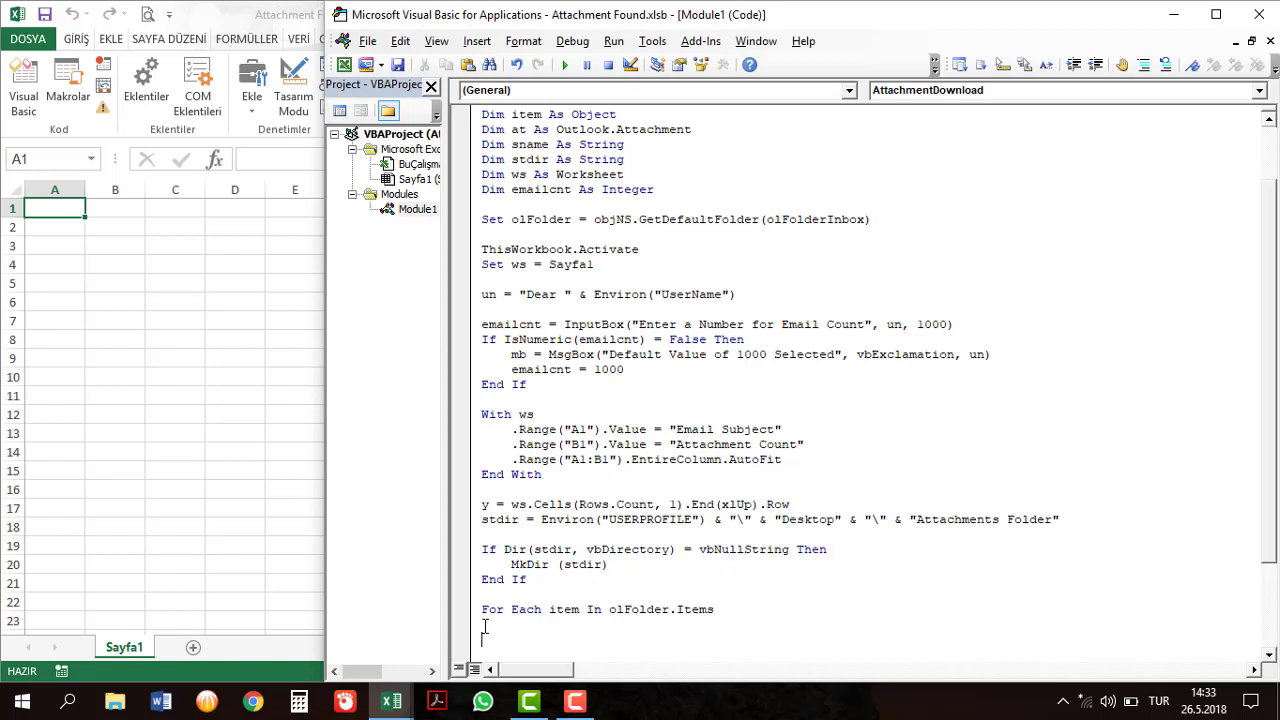
Inside the loop, add If TypeOf item Is Outlook.MailItem Then.
key(Tab)
text(if )
text(type)
key(BackSpace)
key(ctrl+space)
key(BackSpace)
key(BackSpace)
key(BackSpace)
key(BackSpace)
text(of)
text( item )
text(is )
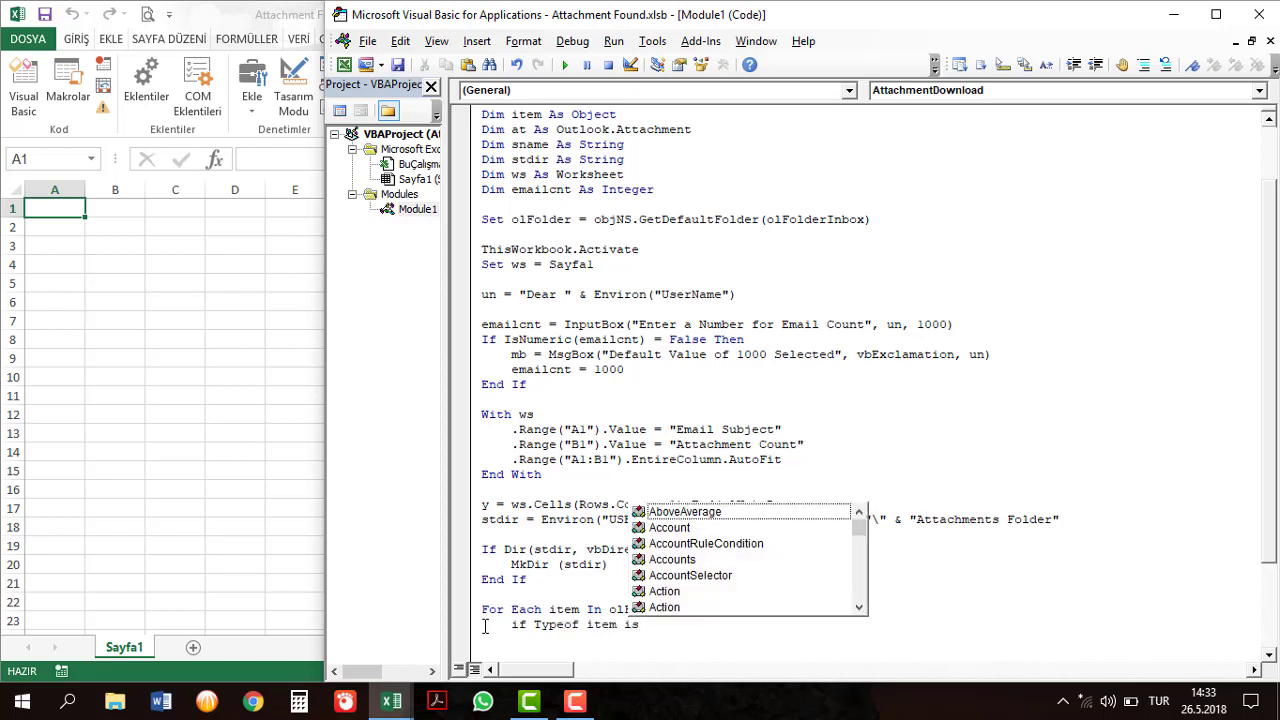
text(Ou)
key(Tab)
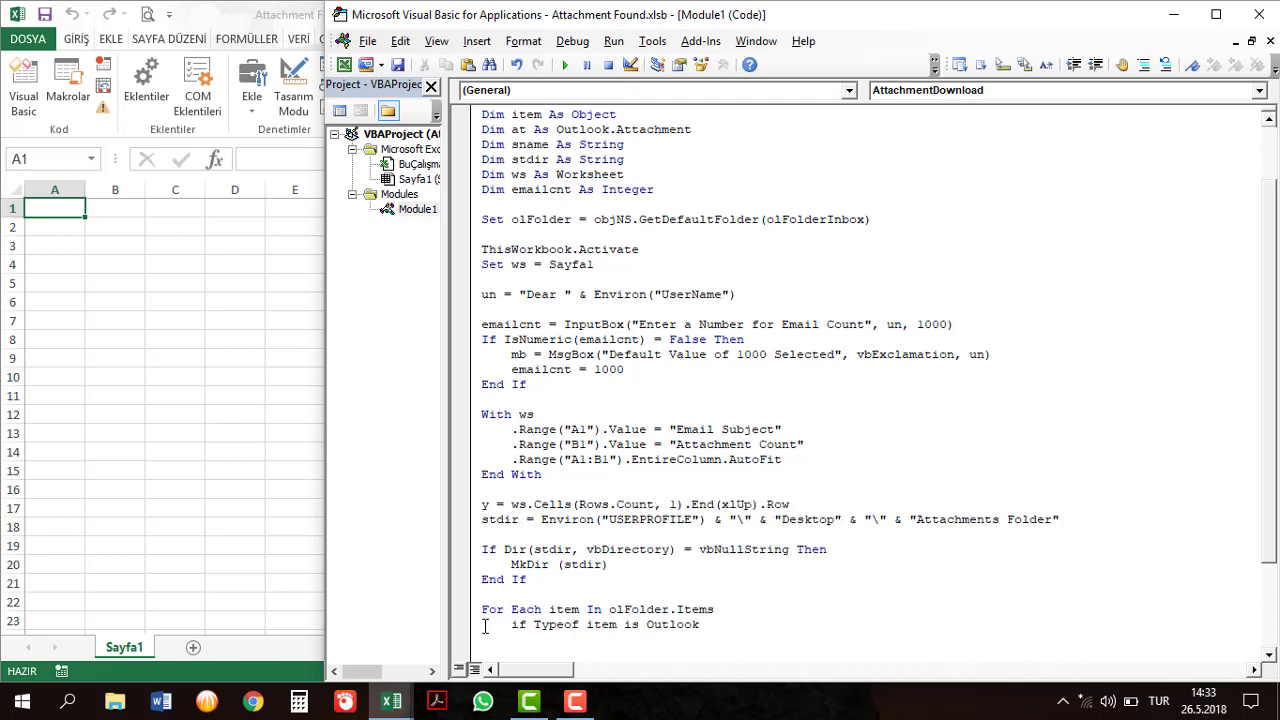
text(.Mai)
key(BackSpace)
key(BackSpace)
key(BackSpace)
key(BackSpace)
text(.mai)
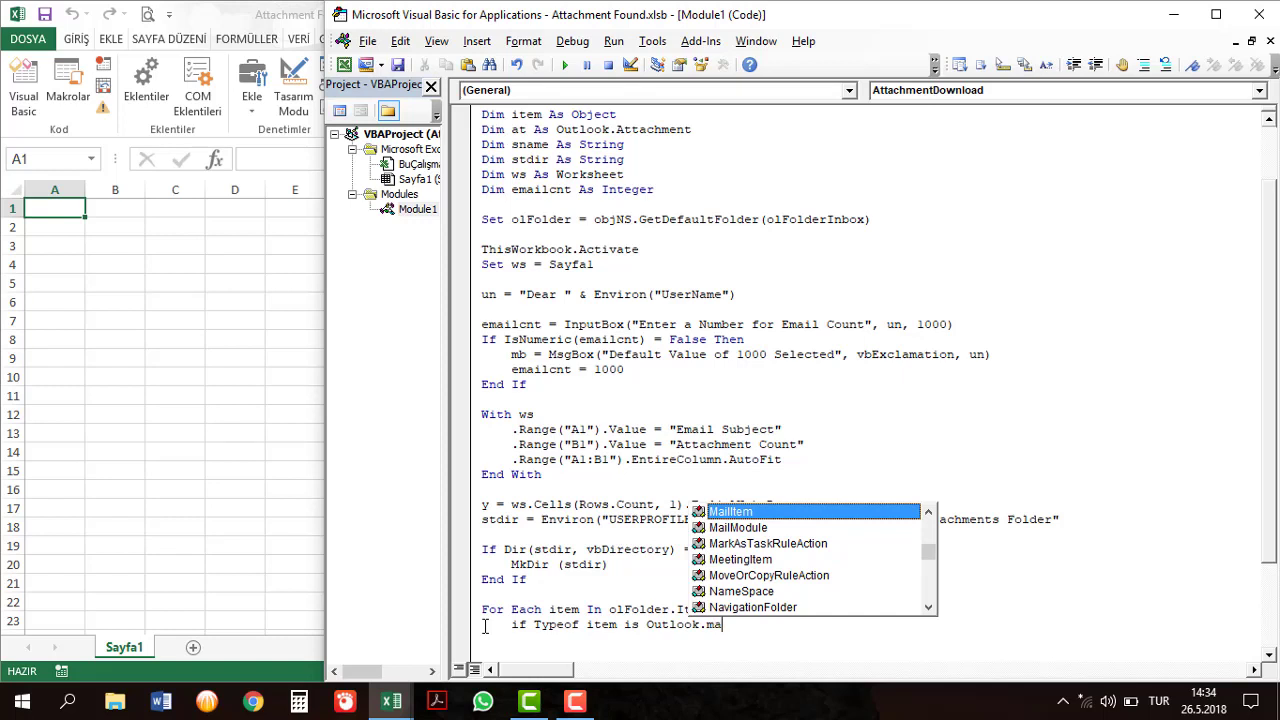
key(Tab)
text(Then)
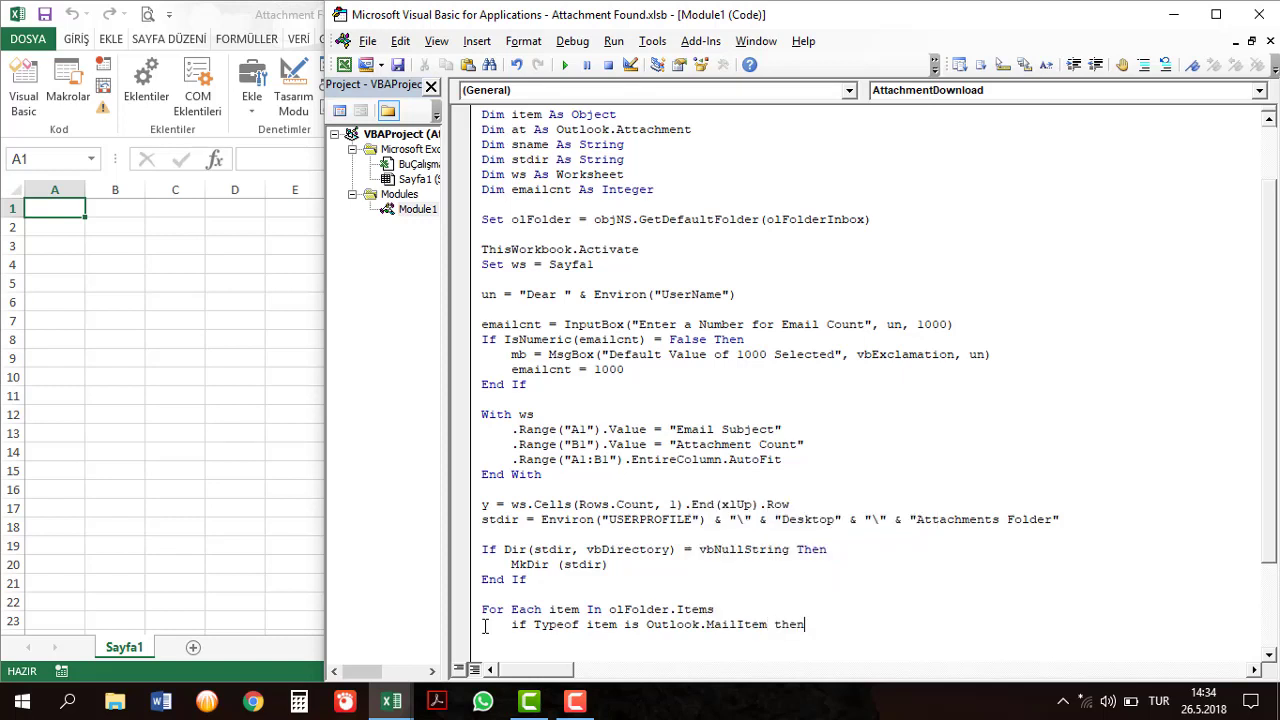
key(Return)
Inside the mail check, add Dim oMail As Outlook.MailItem : Set oMail = item.
double_click(741, 626)
click(603, 638)
key(Tab)
text(di)
text(m oM)
text(ail as )
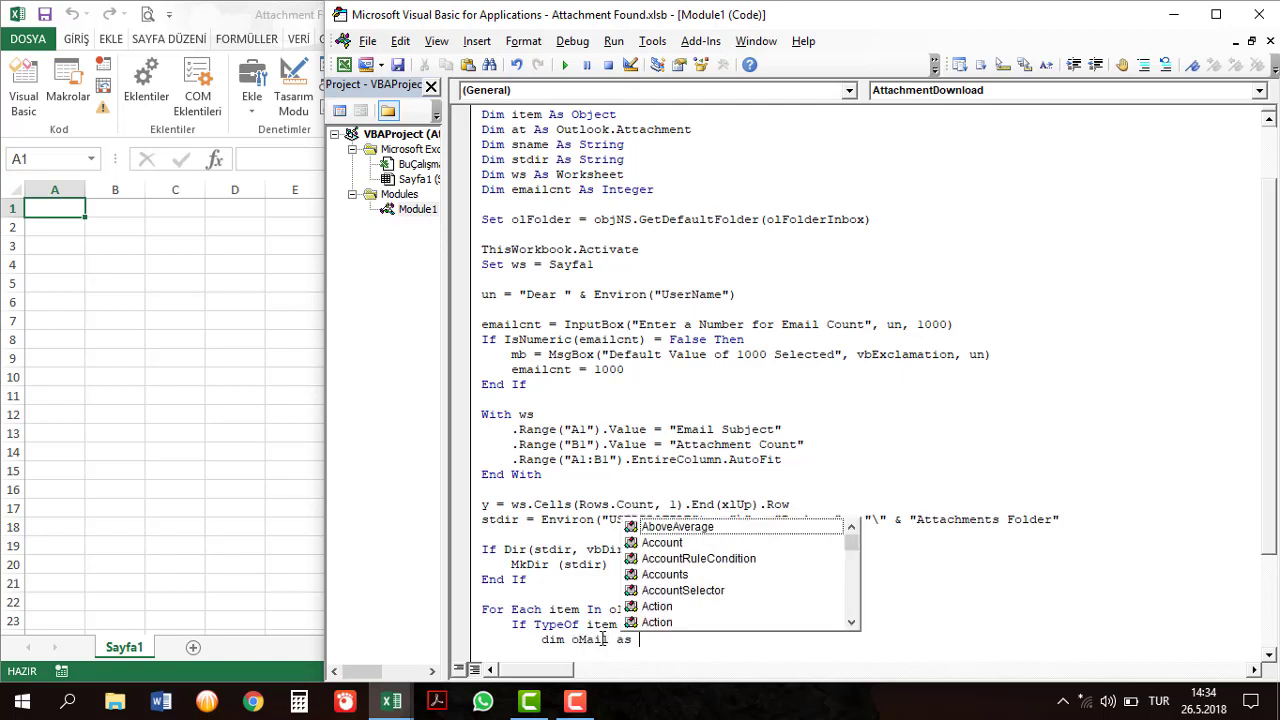
text(out)
key(Down)
key(Tab)
text(.)
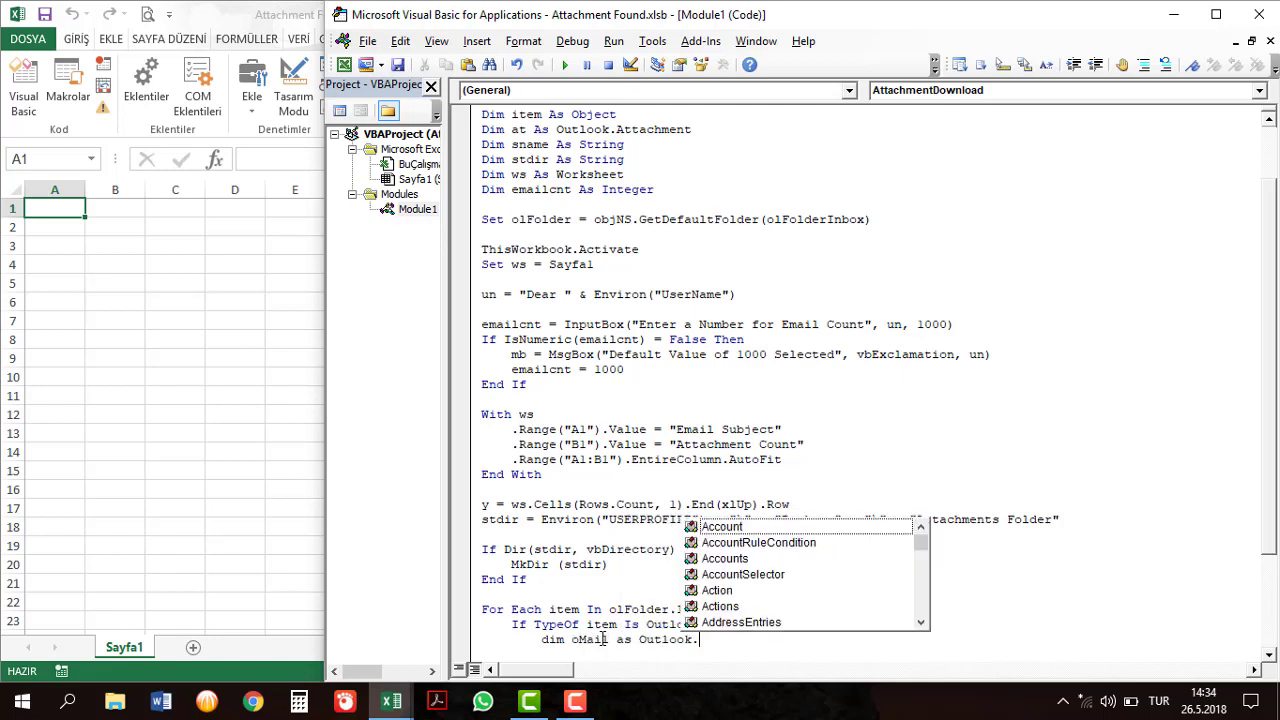
text(mai)
key(Tab)
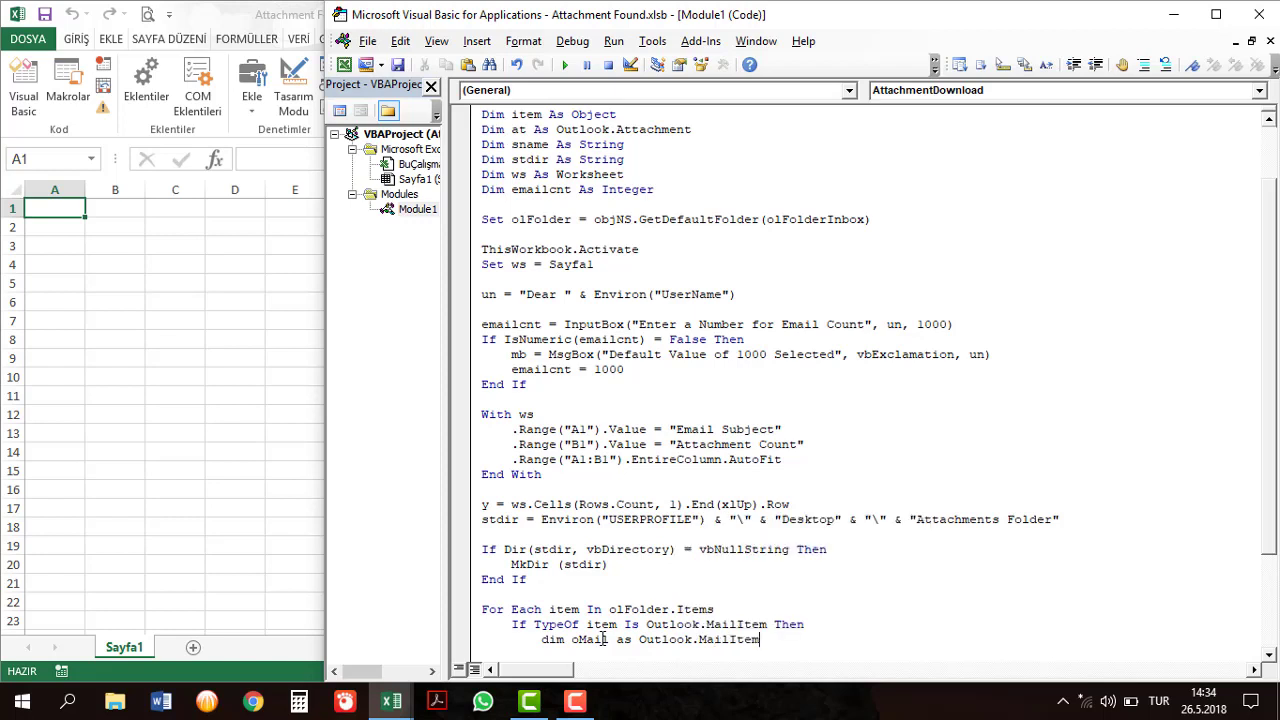
text(: set )
text(o)
text(Mail)
text(= it)
text(em)
key(Return)
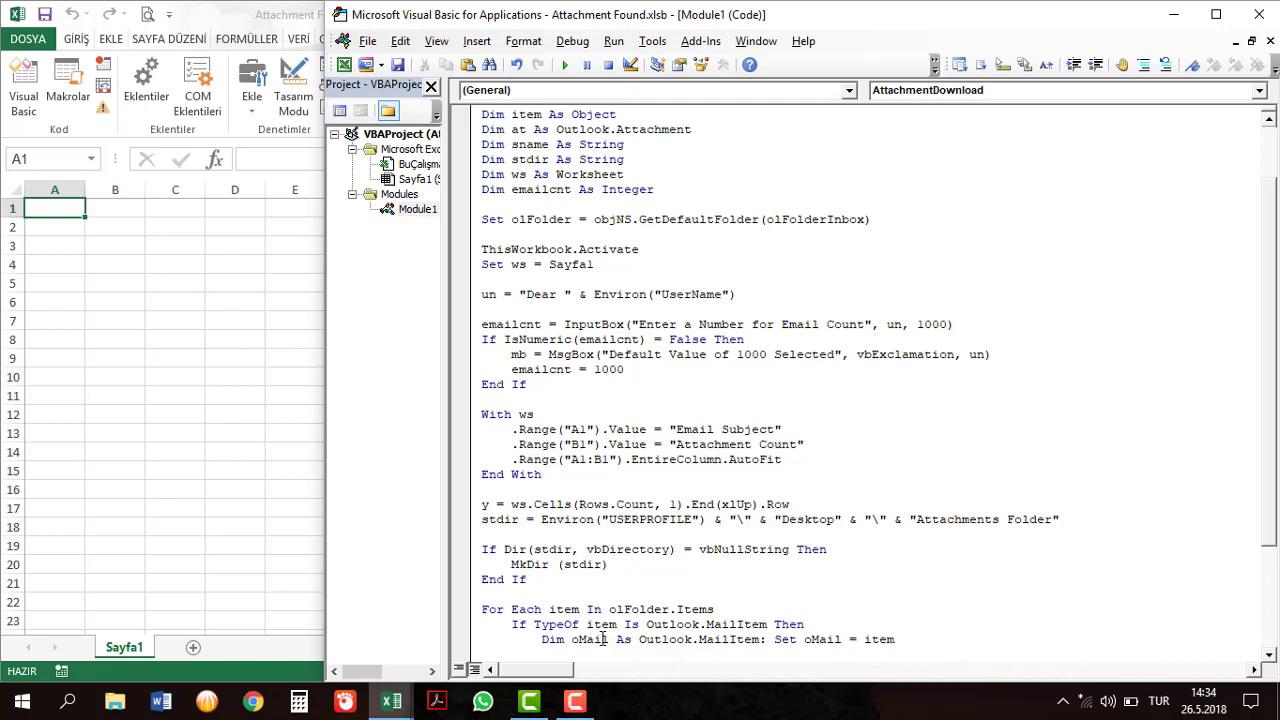
Write ws.Cells(y,1) = oMail.Subject and insert an empty line above it.
scroll(603, 639, down, 1)
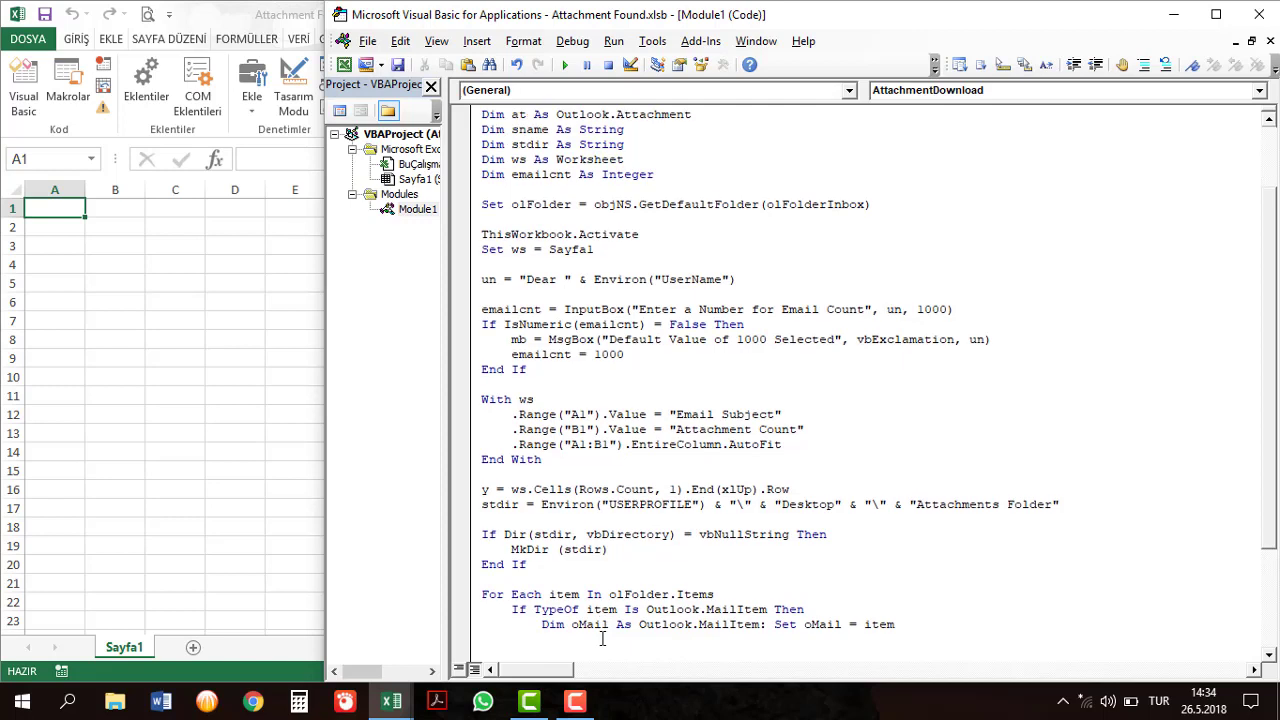
text(ws)
text(.Cells)
text((y,1)
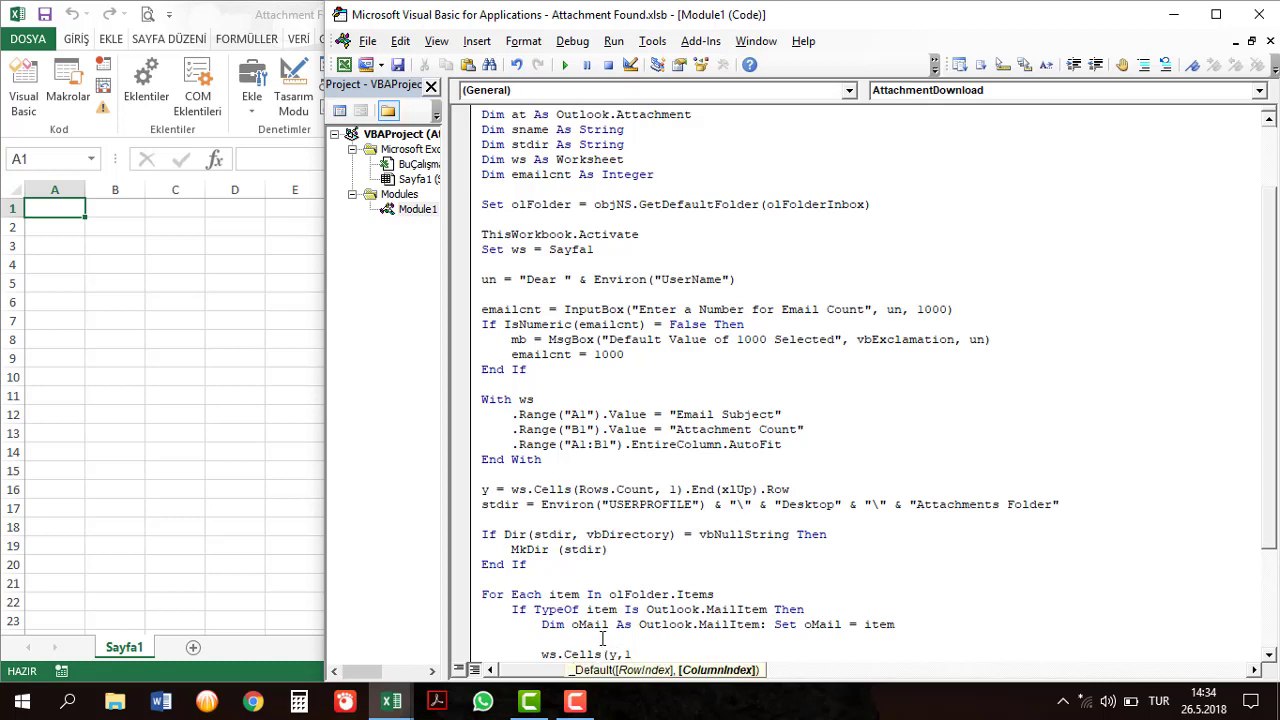
text()=)
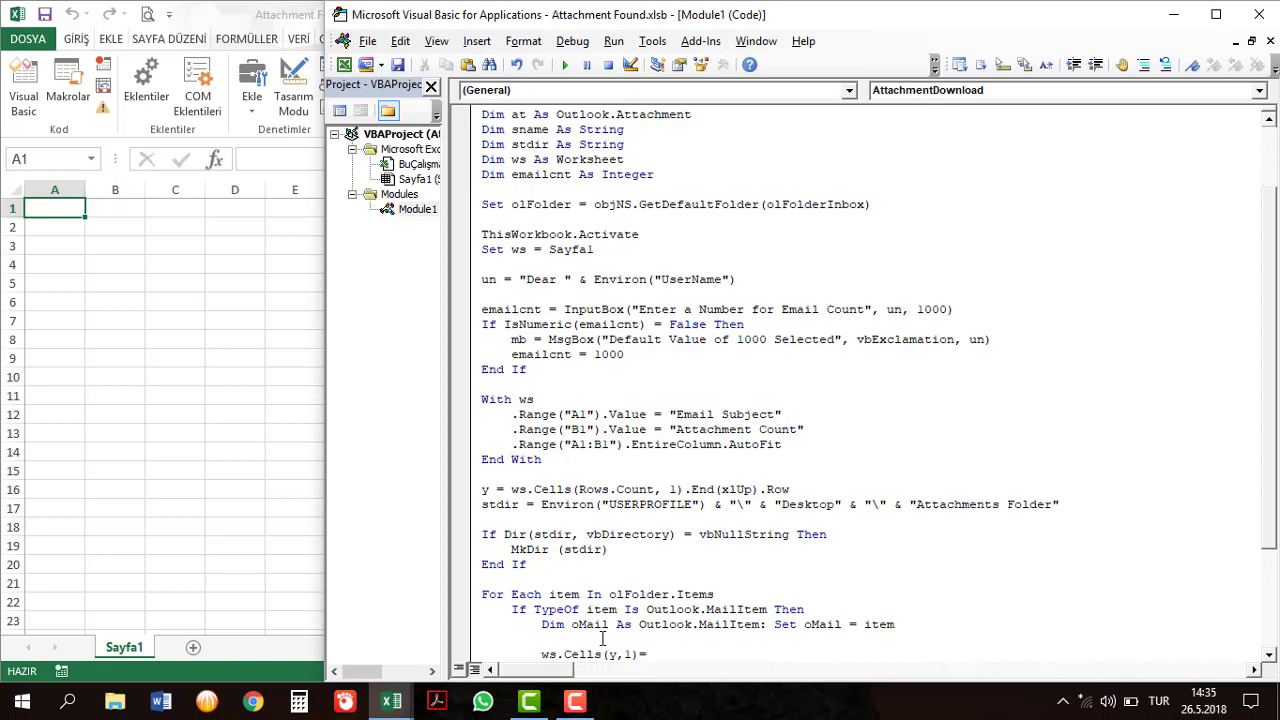
text(omail.)
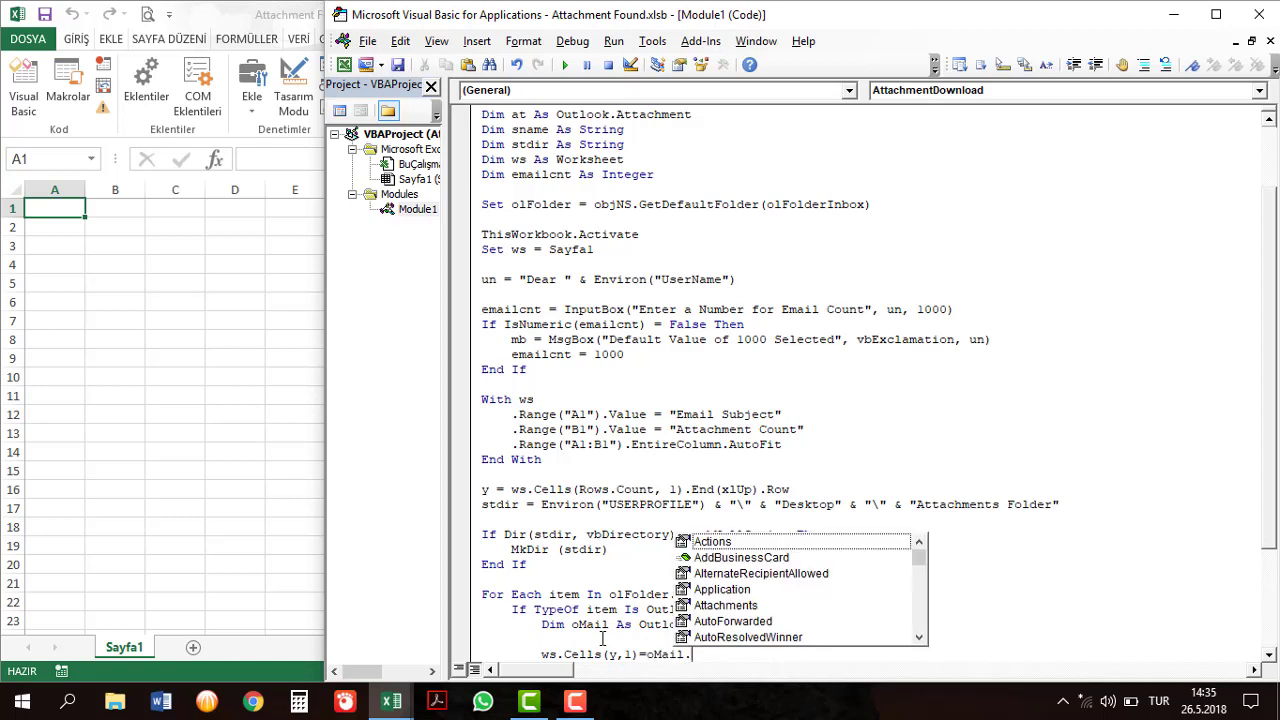
text(sub)
key(Tab)
key(Return)
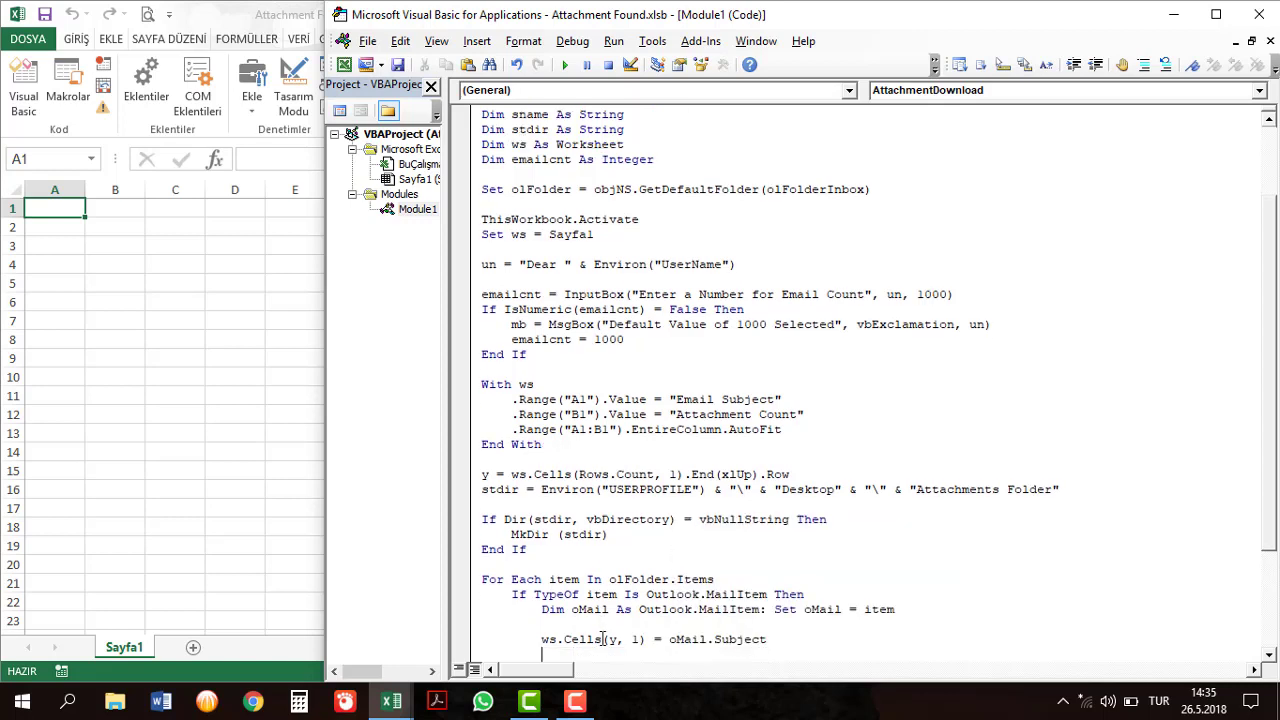
text(ws.ce)
key(Tab)
key(Up)
key(Up)
key(Return)
Type With ws and change the subject line to .Cells(y, 1) = oMail.Subject.
text(with)
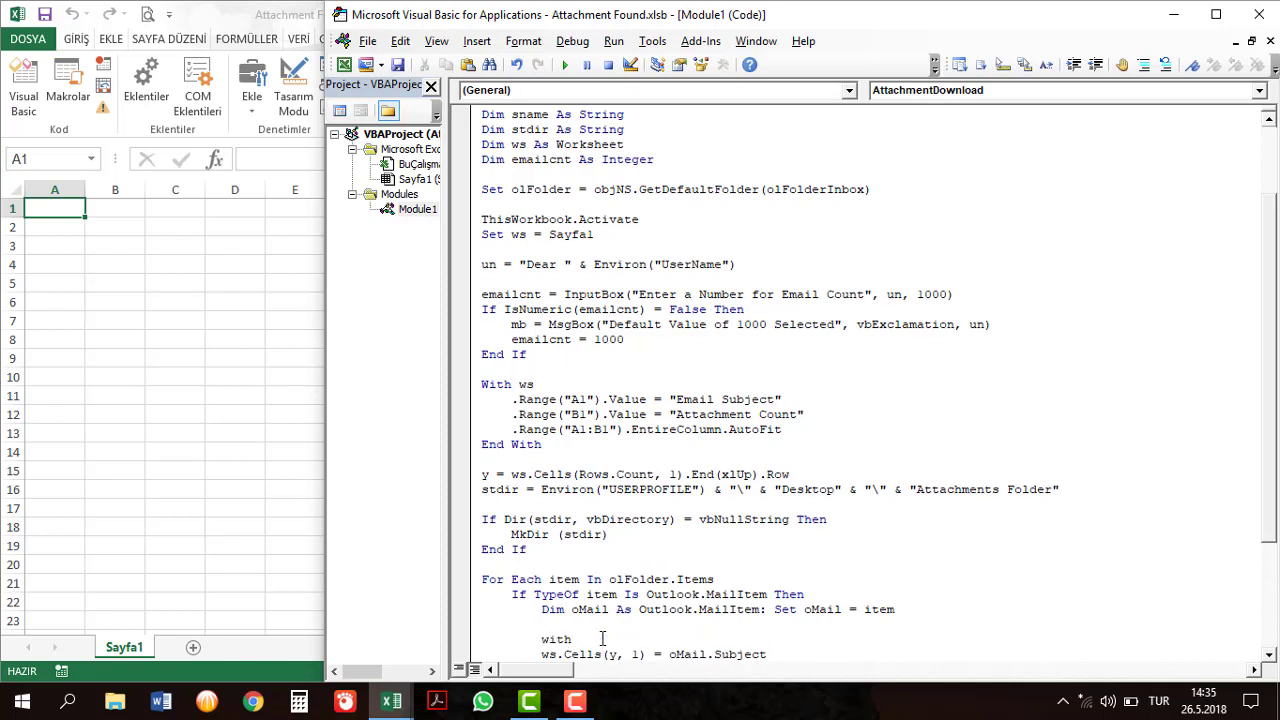
text( ws)
key(Left)
key(Left)
key(Left)
key(BackSpace)
key(BackSpace)
key(Tab)
key(End)
key(Return)
Add .Cells(y, 2) = oMail.Attachments.Count below the subject line.
text(ws.Cells)
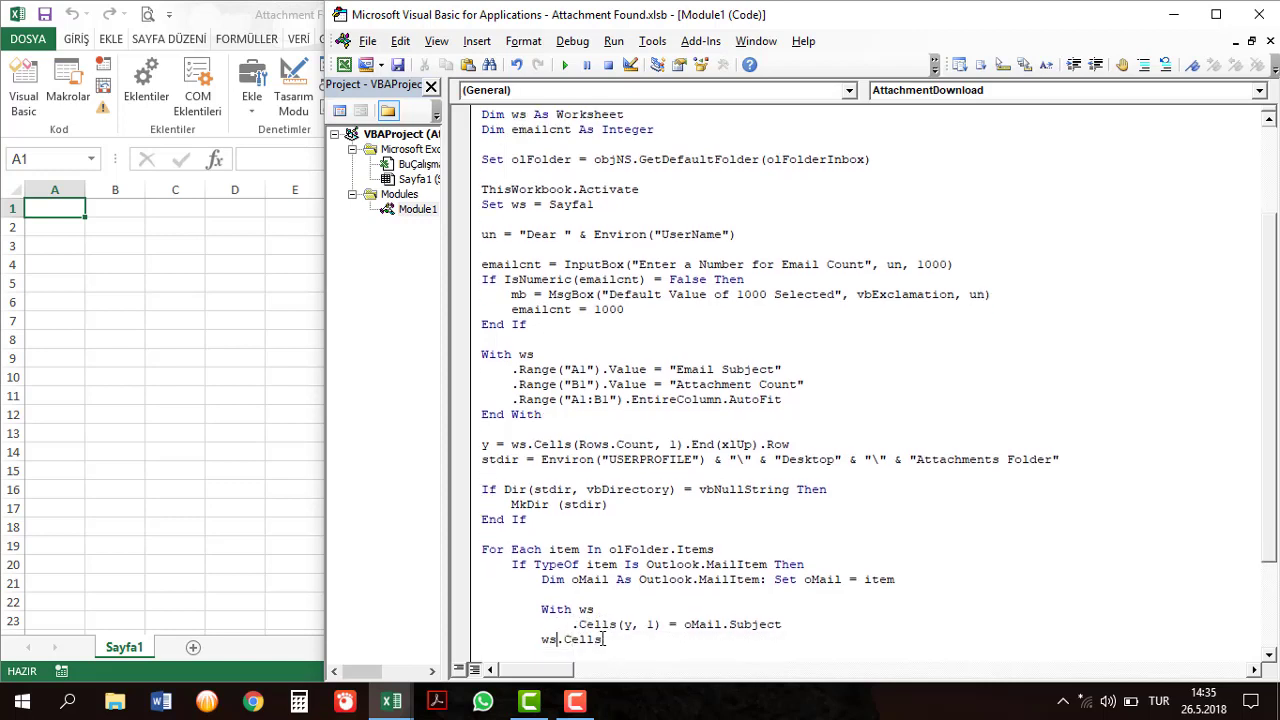
key(Left)
key(Left)
key(Left)
key(BackSpace)
key(BackSpace)
key(Tab)
text(()
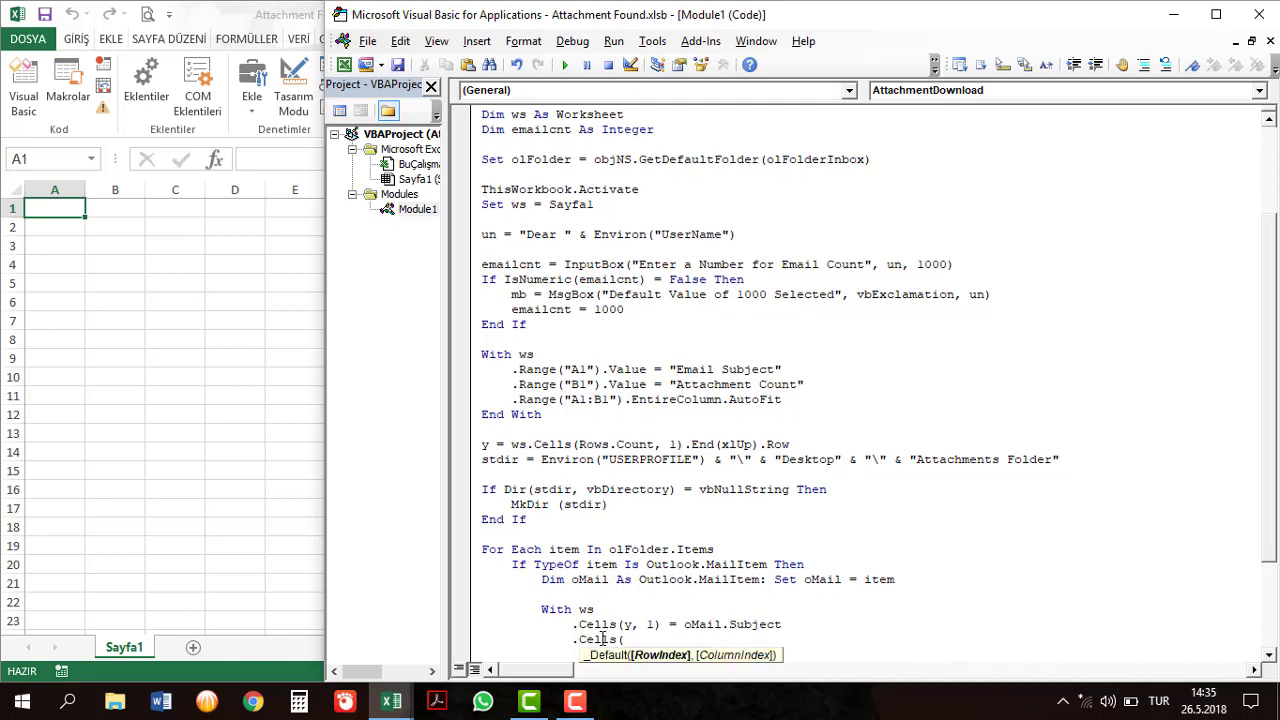
text(y,2))
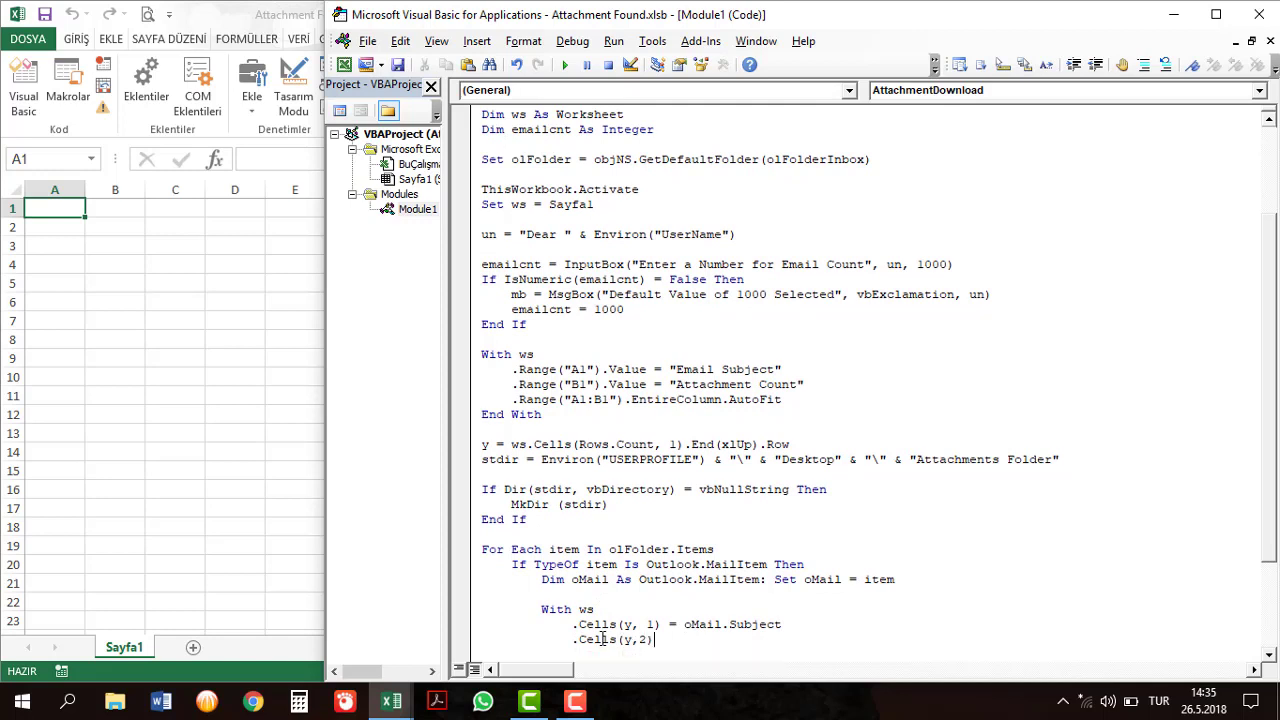
text(=)
text(o)
text(Mail.a)
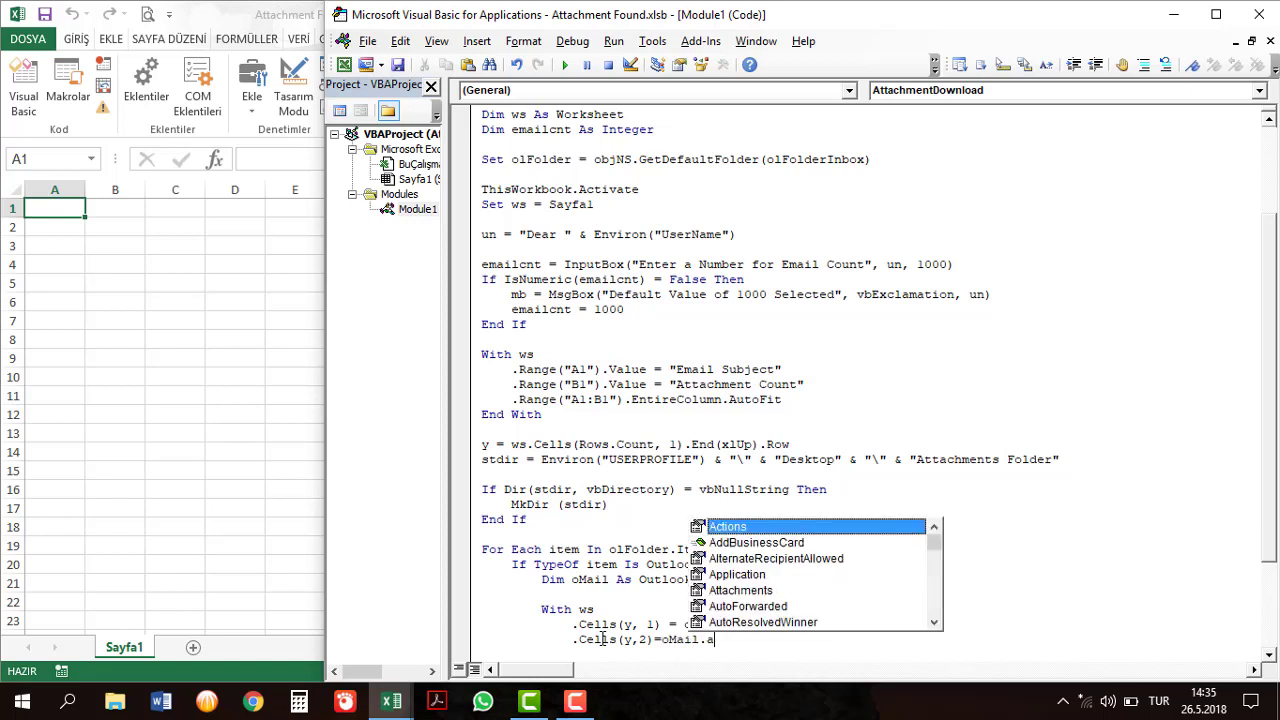
text(tt)
key(Tab)
text(.)
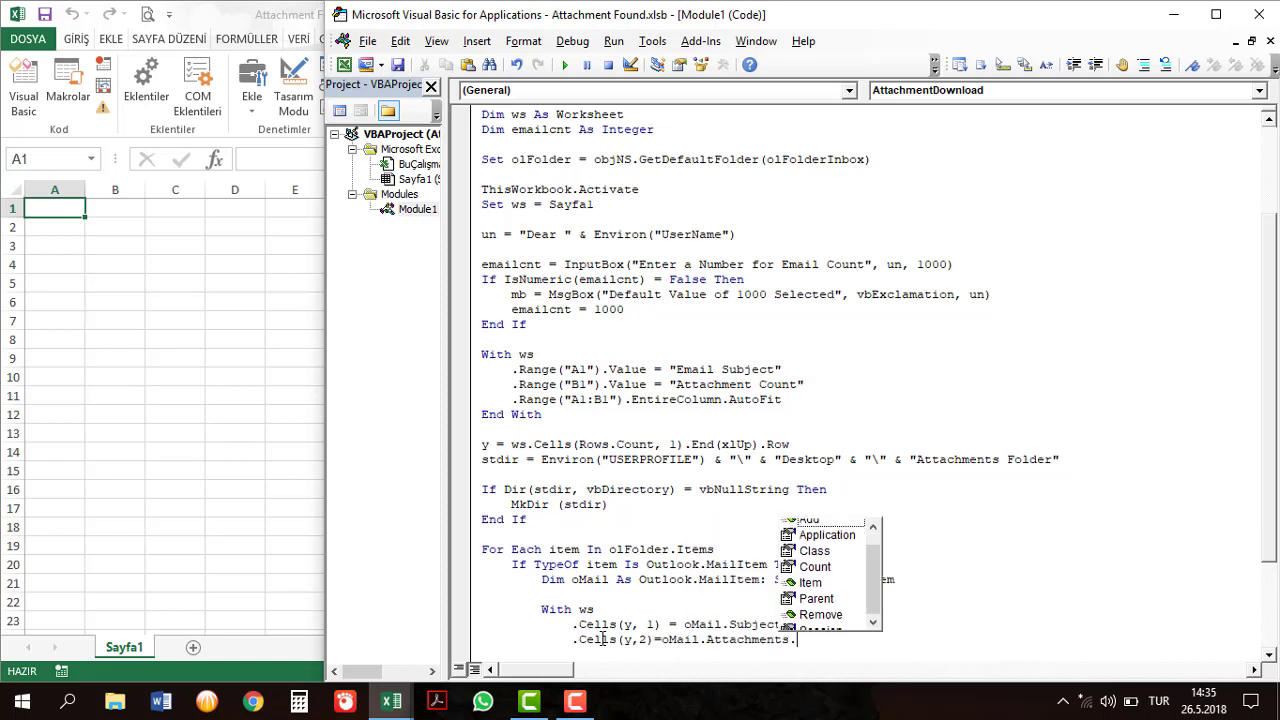
text(c)
key(Down)
key(Tab)
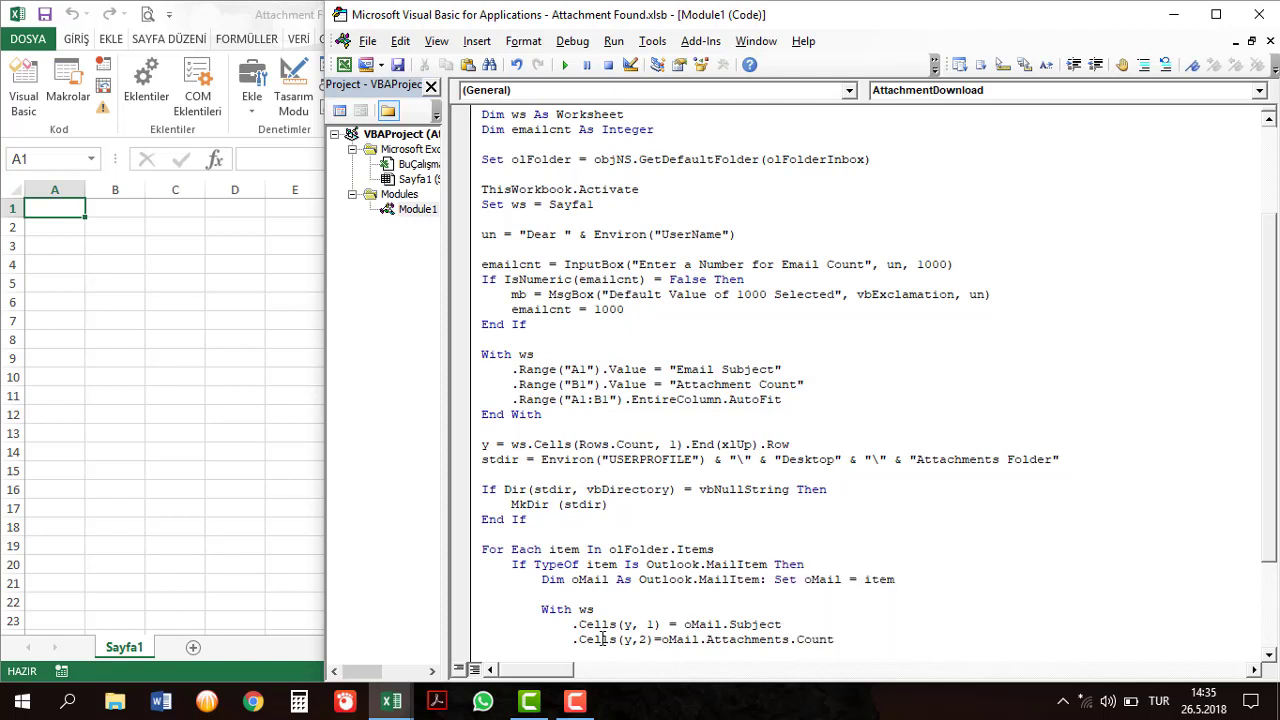
key(Down)
key(Tab)
key(Tab)
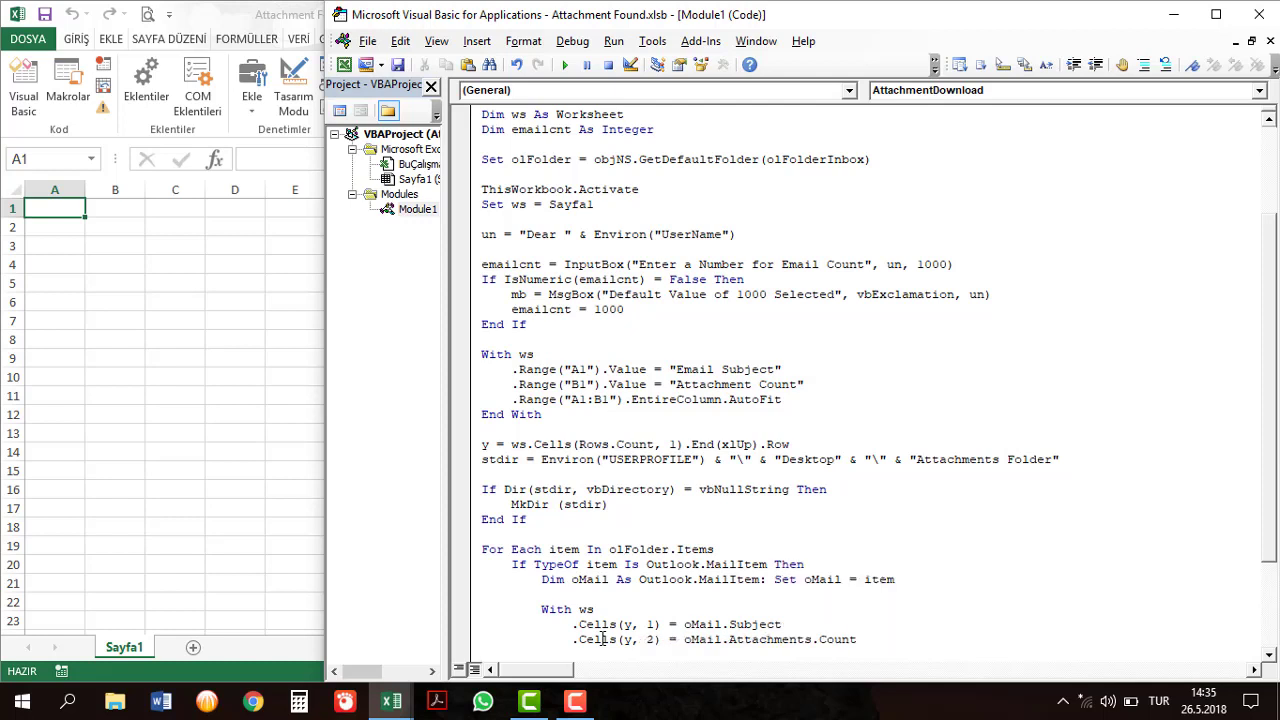
Close the block with End With and add On Error Resume Next.
text(end with)
key(Return)
key(Return)
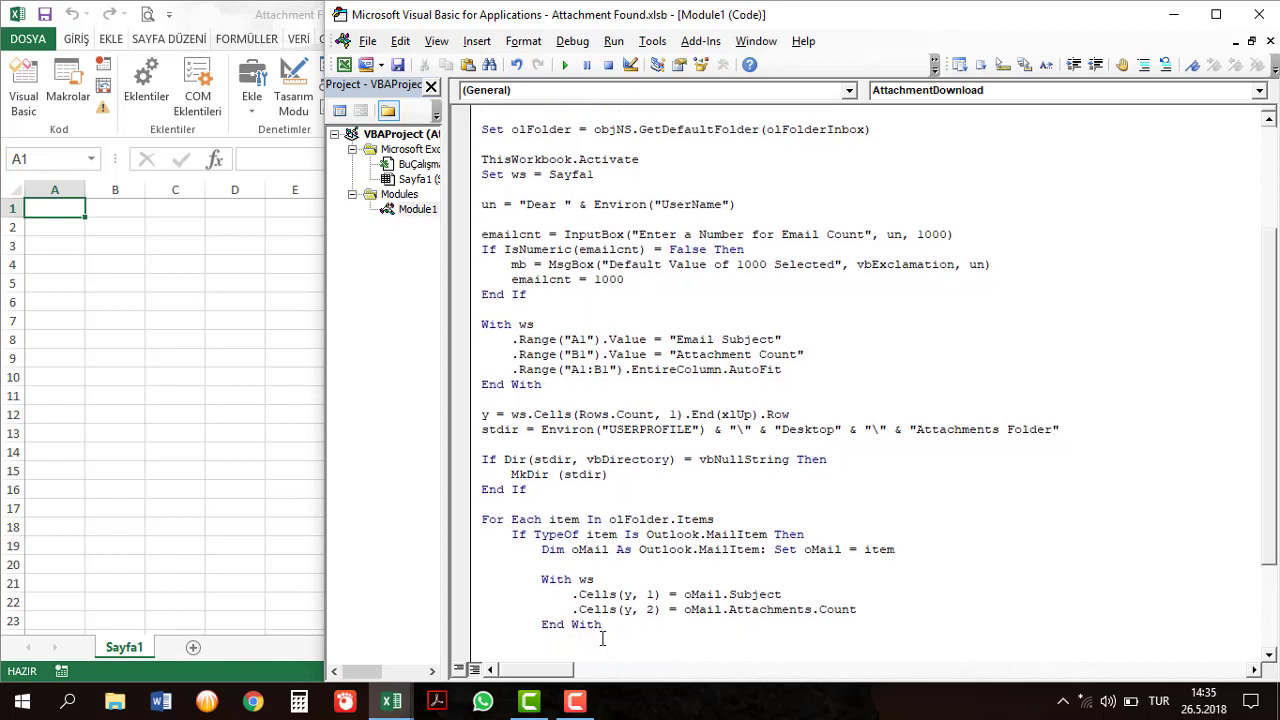
text(on error res)
text(ume next)
key(Return)
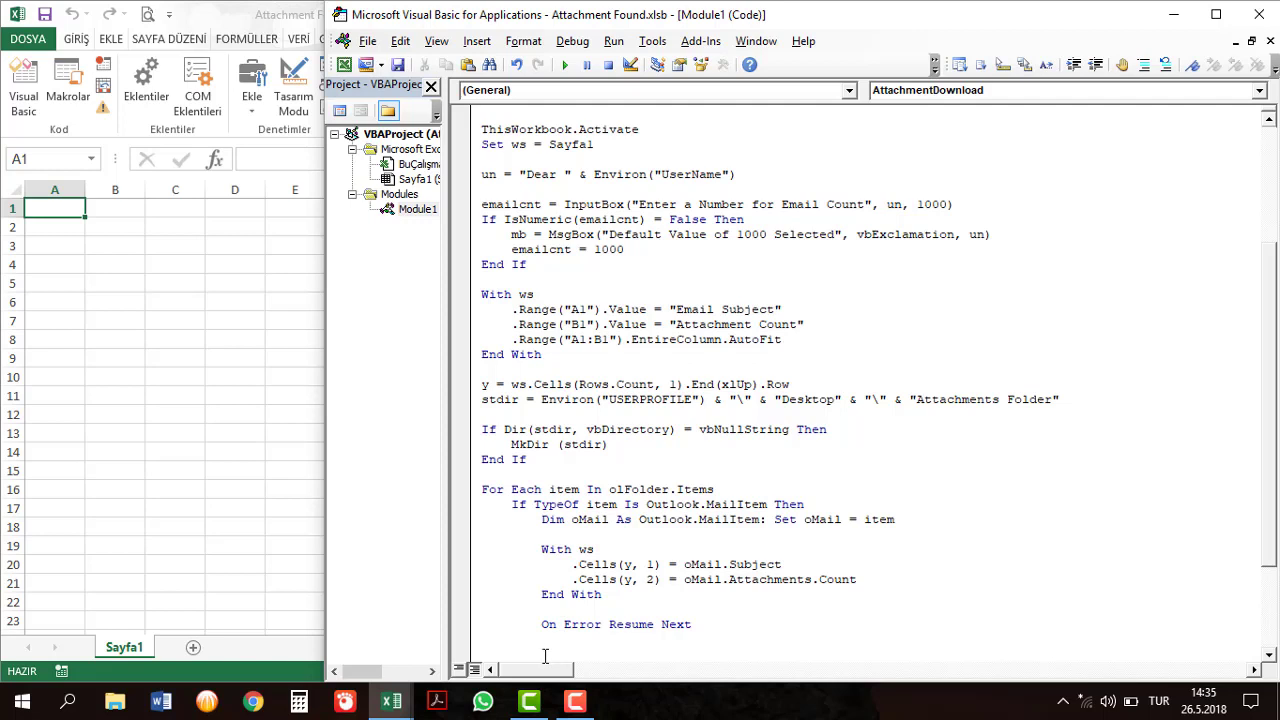
Add a For Each at In oMail.Attachments ... Next loop with an indented empty body.
text(For ea)
text(ch at )
text(in )
text(oMail)
text(.att)
key(Tab)
key(Return)
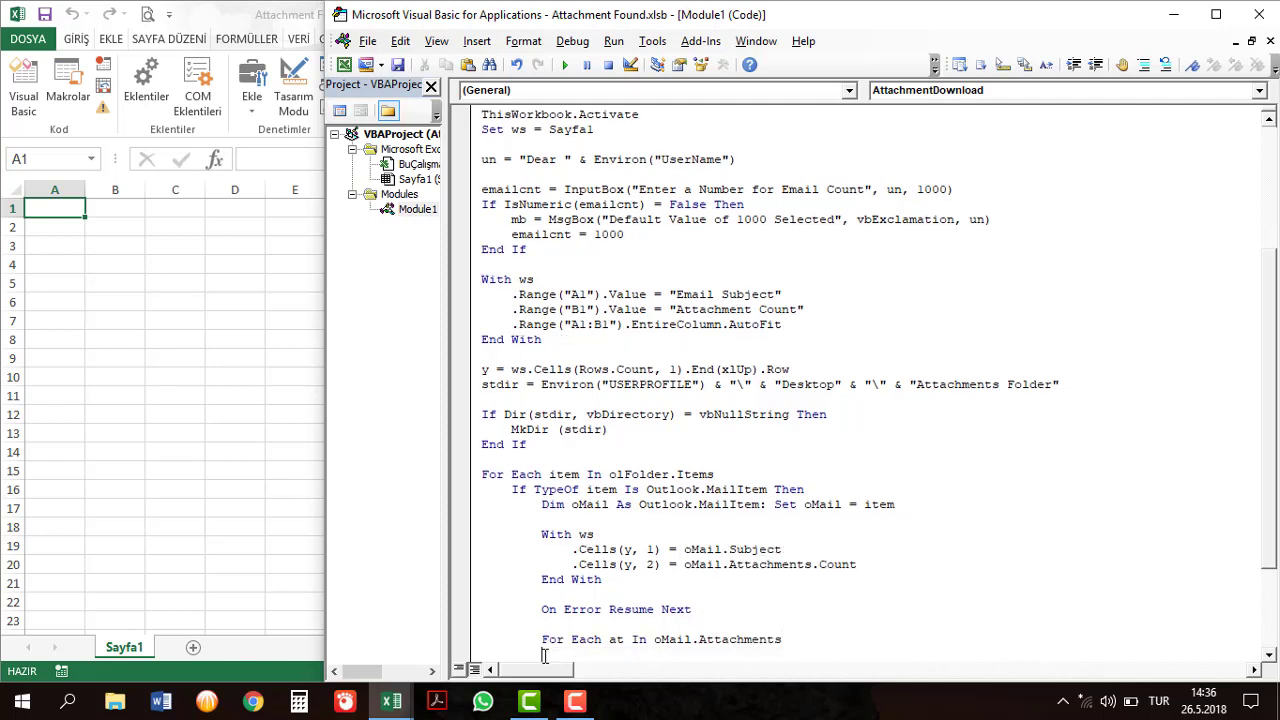
key(Return)
text(Next)
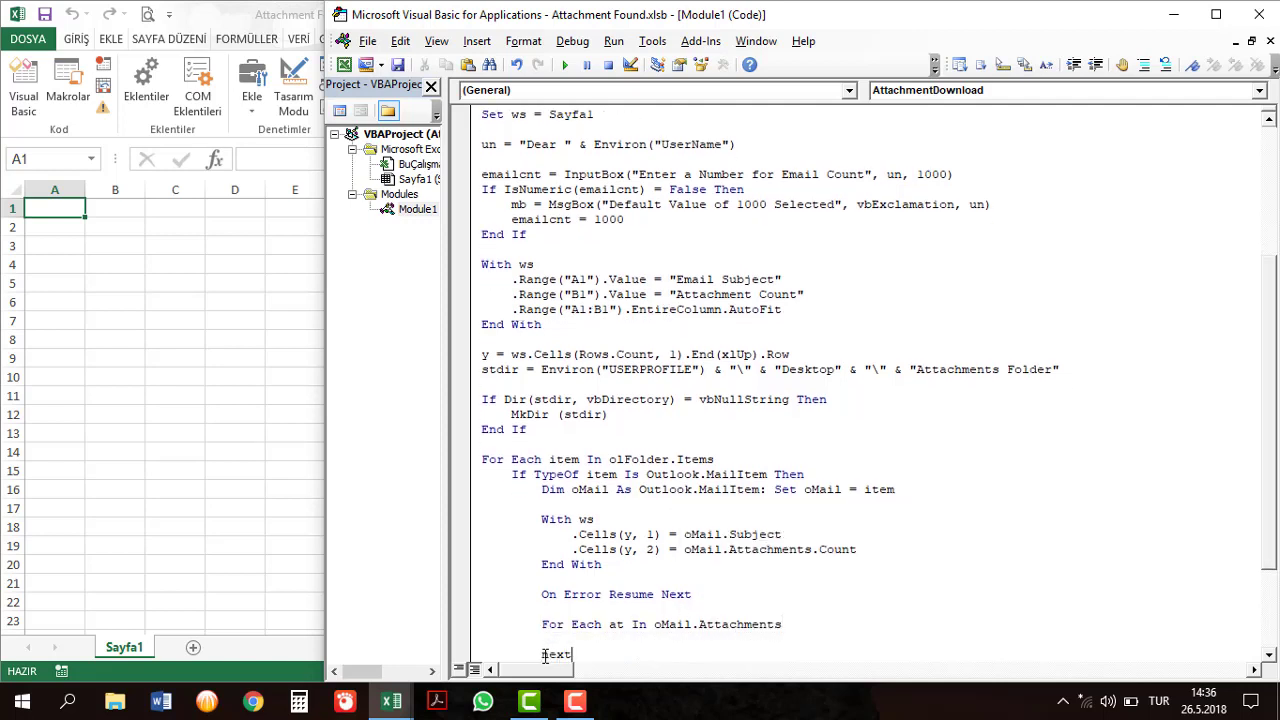
key(Up)
key(Tab)
Inside the loop, type If vba.InStr(at.FileName, ".xls")>0.
text(if )
text(vba.)
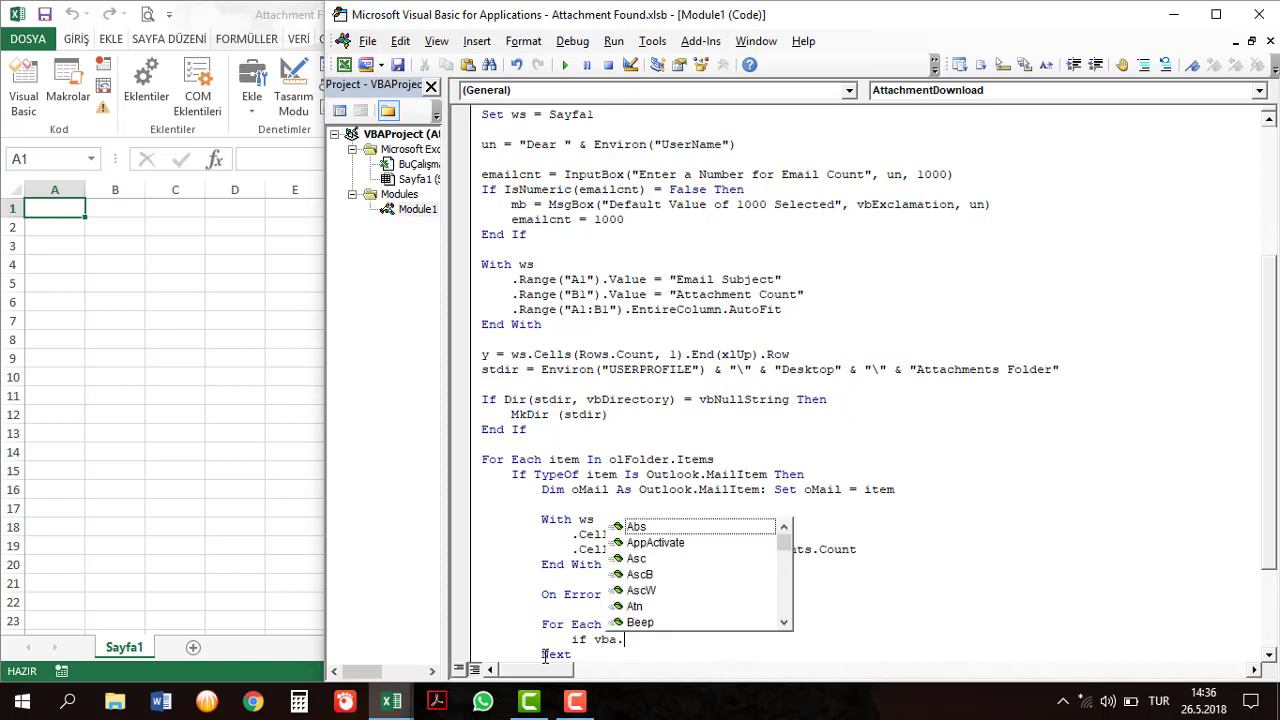
text(ins)
key(Tab)
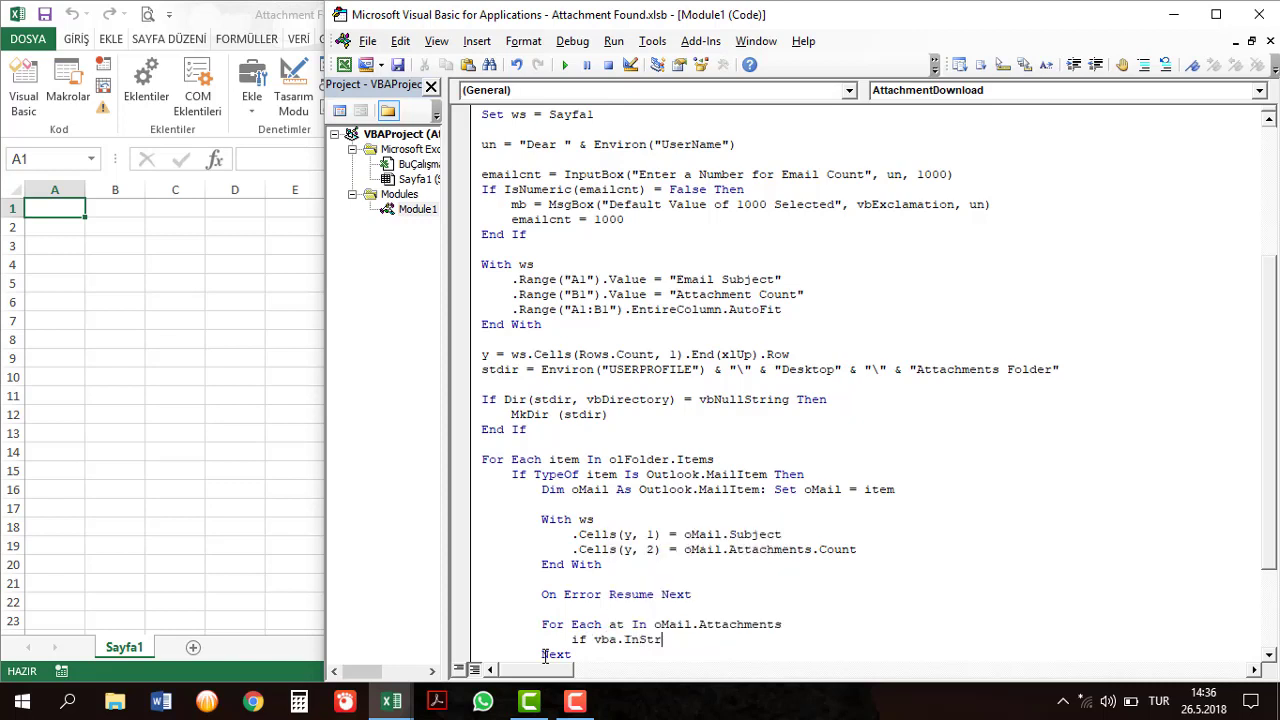
text(()
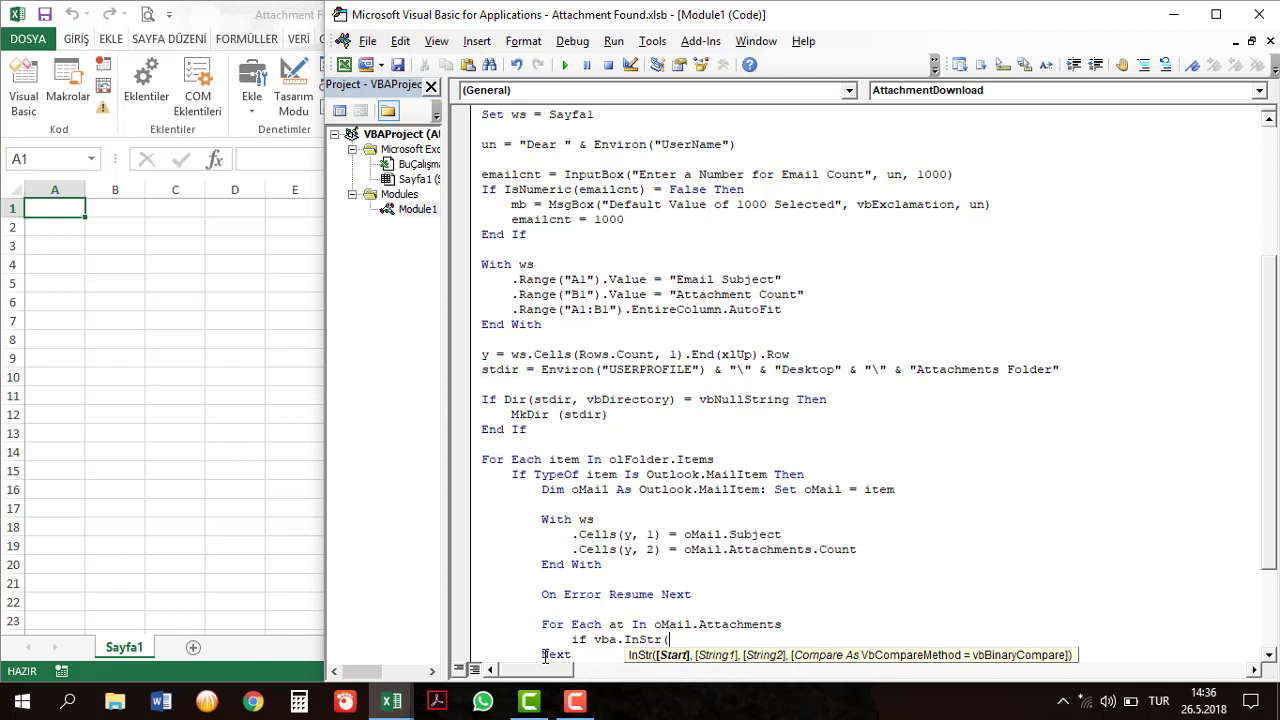
text(at.)
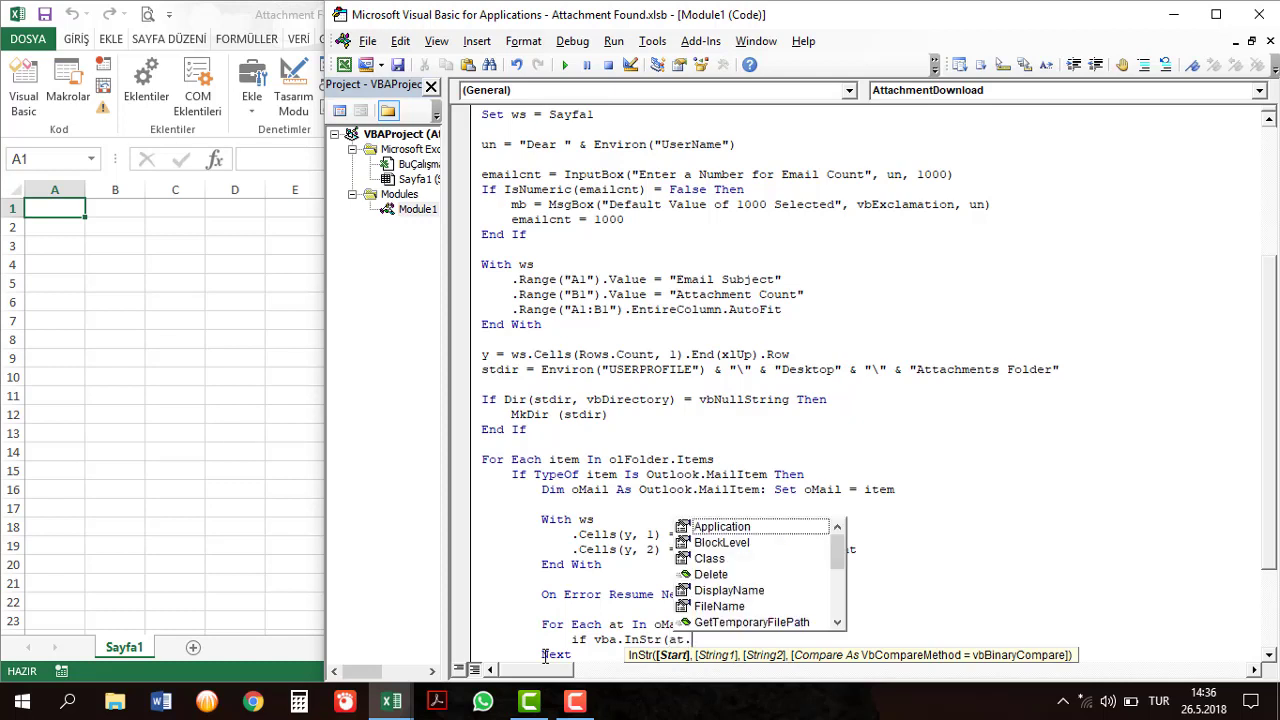
text(file)
key(Tab)
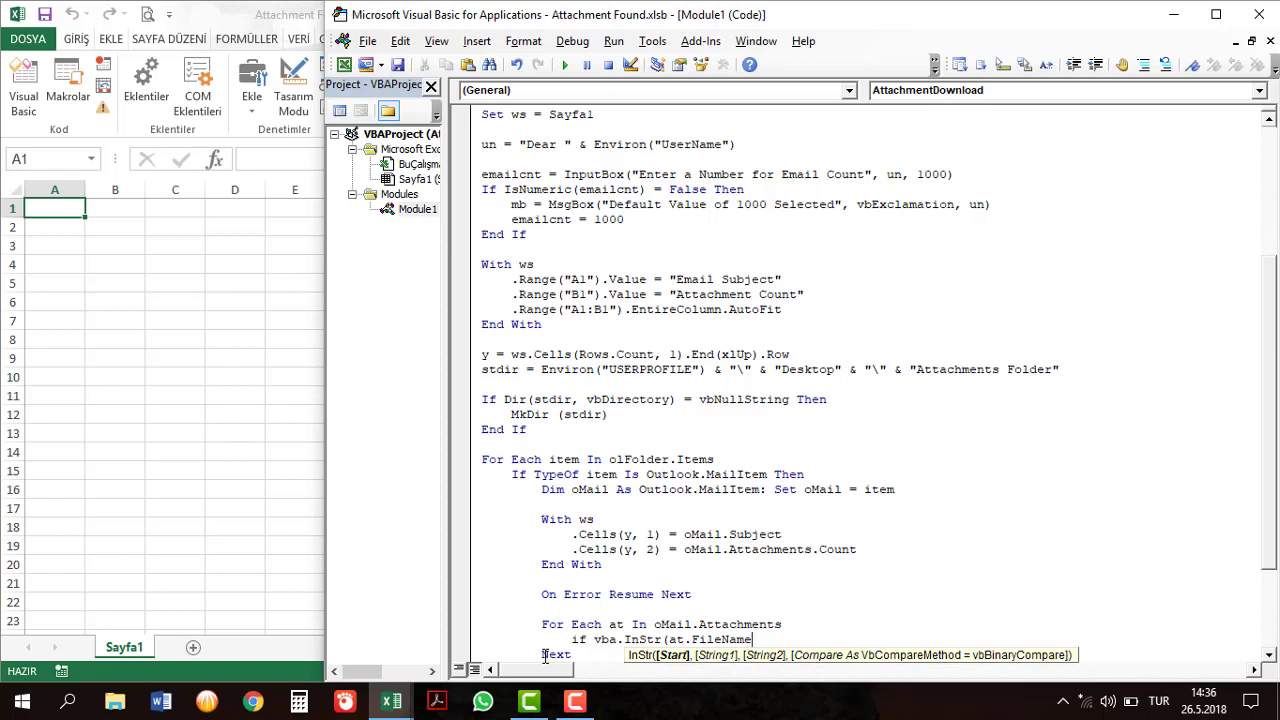
text(,"xl)
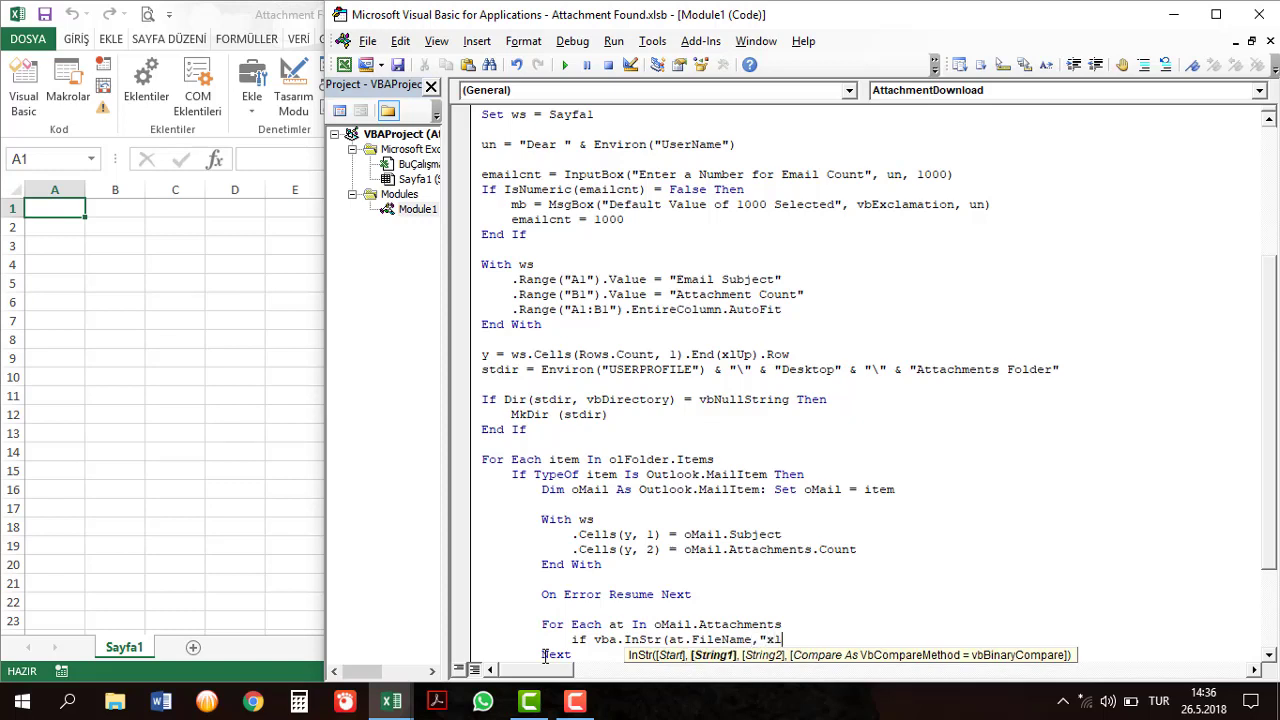
text(s)
key(Left)
key(Left)
key(Left)
text(.)
key(End)
text(")
text())
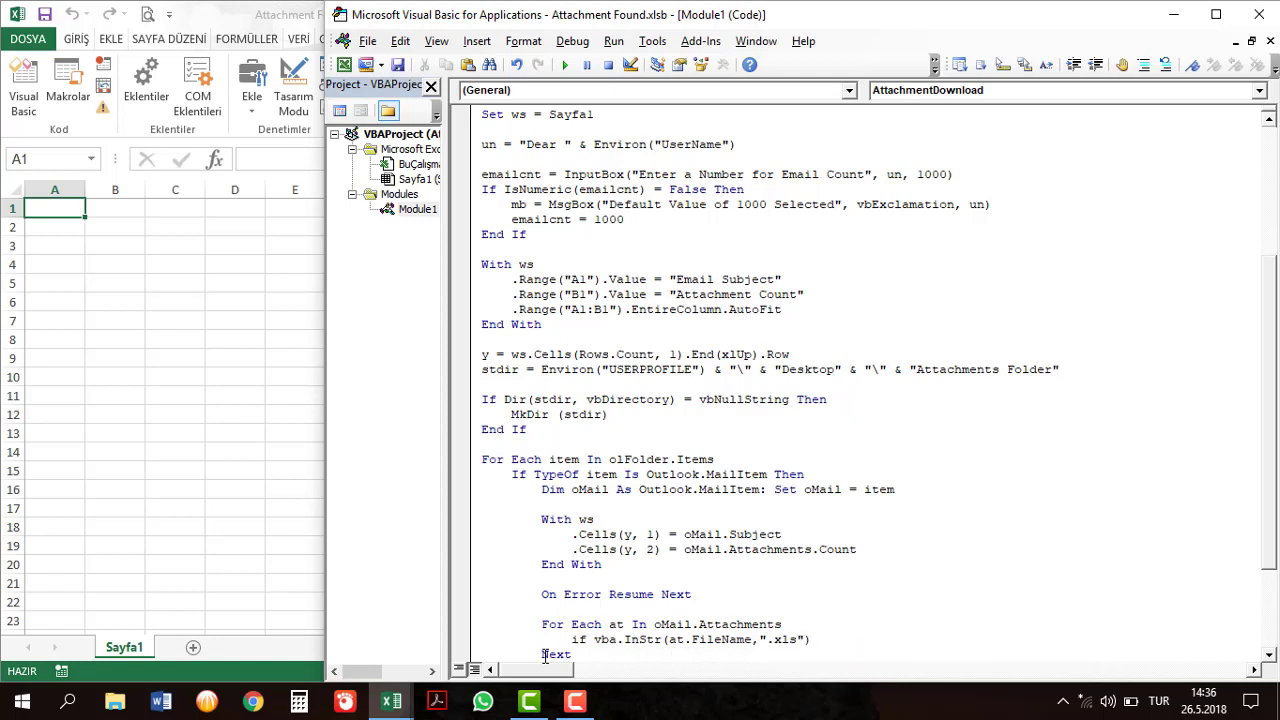
text(>0)
Highlight InStr, at.FileName and the ".xls" argument in the If line.
key(ctrl+Left)
key(shift+Right)
key(shift+Right)
key(shift+Right)
key(Right)
key(Right)
key(shift+Right)
key(shift+Right)
key(shift+Right)
key(shift+Left)
key(shift+Left)
key(Right)
key(Right)
key(Right)
key(shift+Right)
key(shift+Right)
key(shift+Right)
key(shift+Right)
key(Right)
key(Right)
key(Right)
Print ThisWorkbook.Name in the Immediate window, showing Attachment Found.xlsb.
key(ctrl+g)
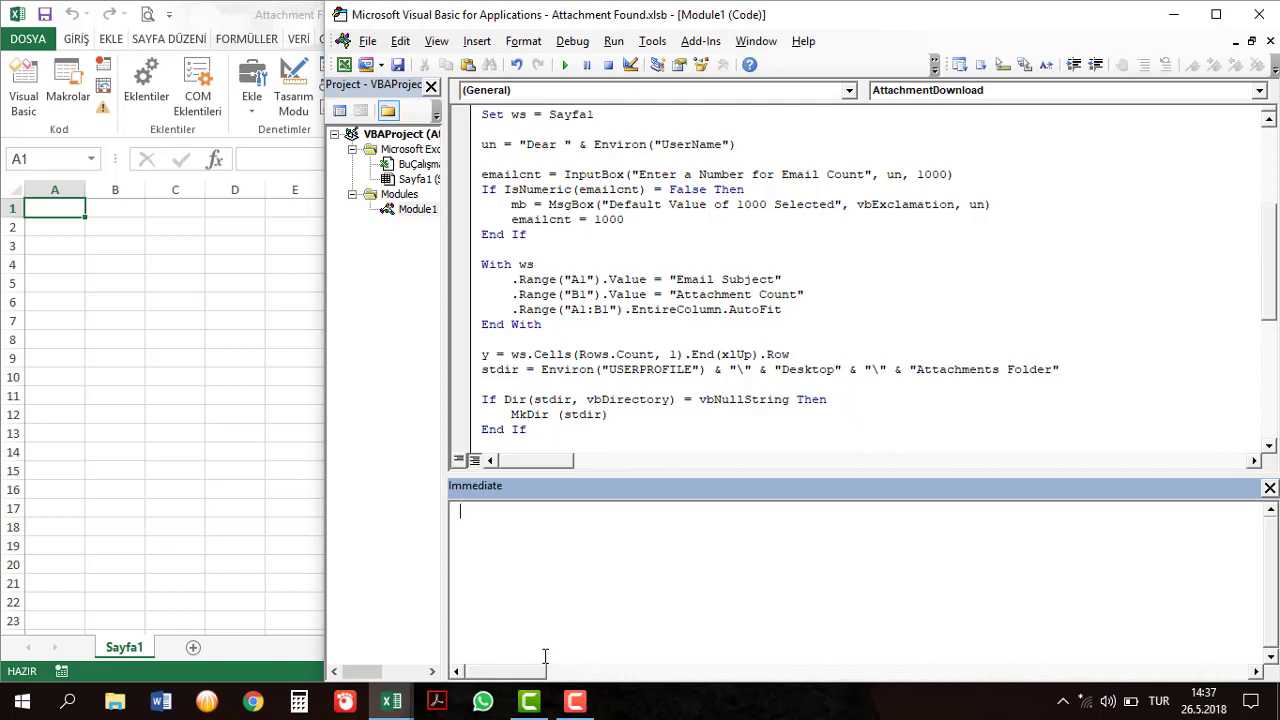
text(?)
text( ThisWorkbook.)
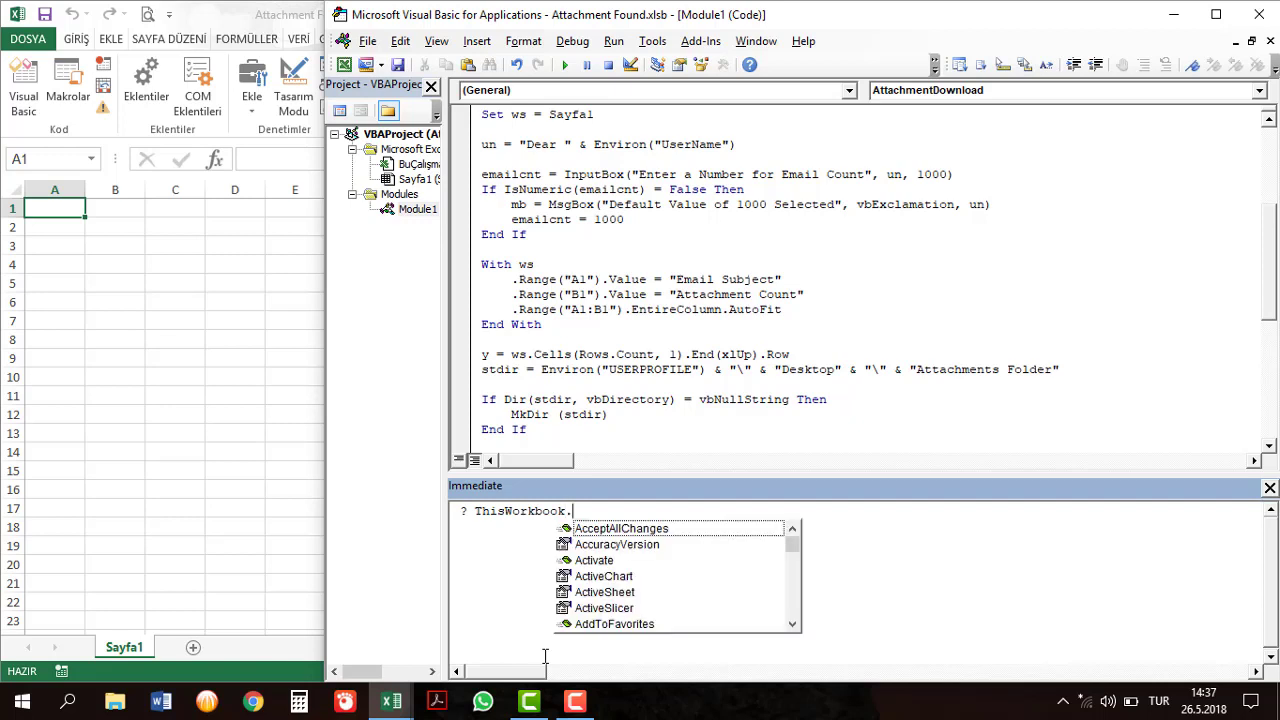
text(name)
key(Tab)
key(Return)
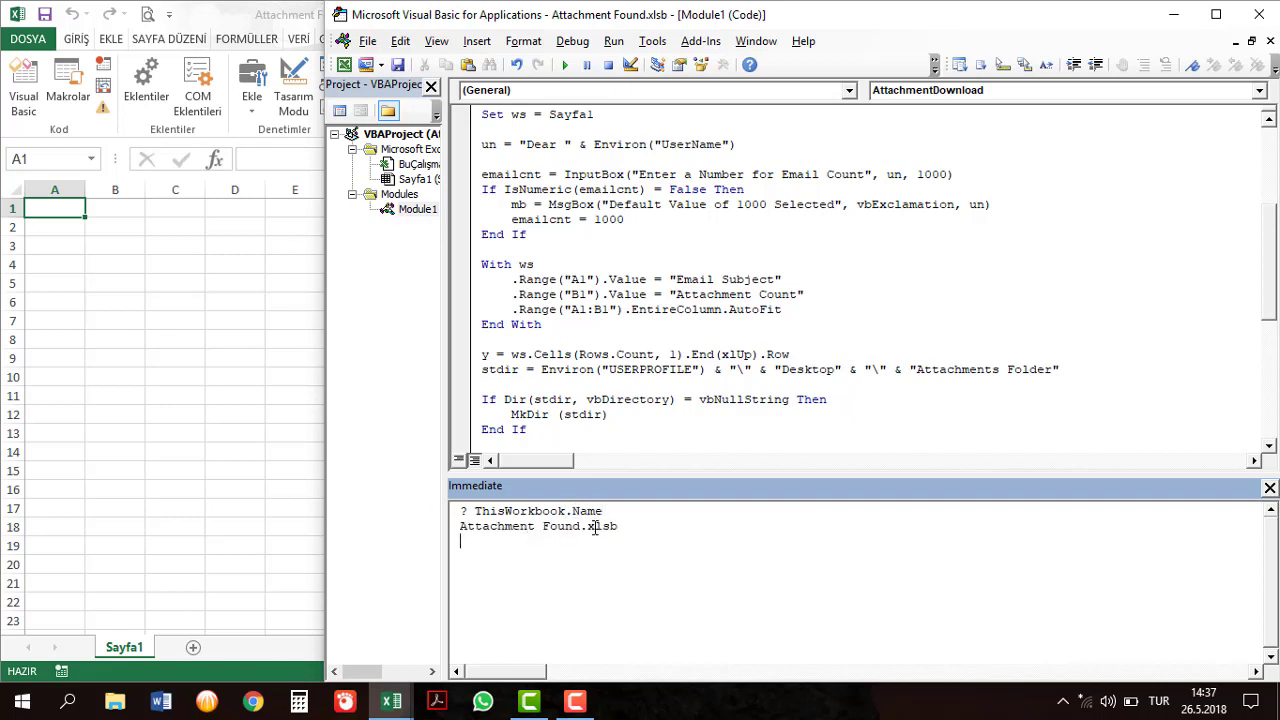
Count the characters of the printed name Attachment Found.xlsb up to the extension.
drag(587, 529, 606, 534)
click(452, 535)
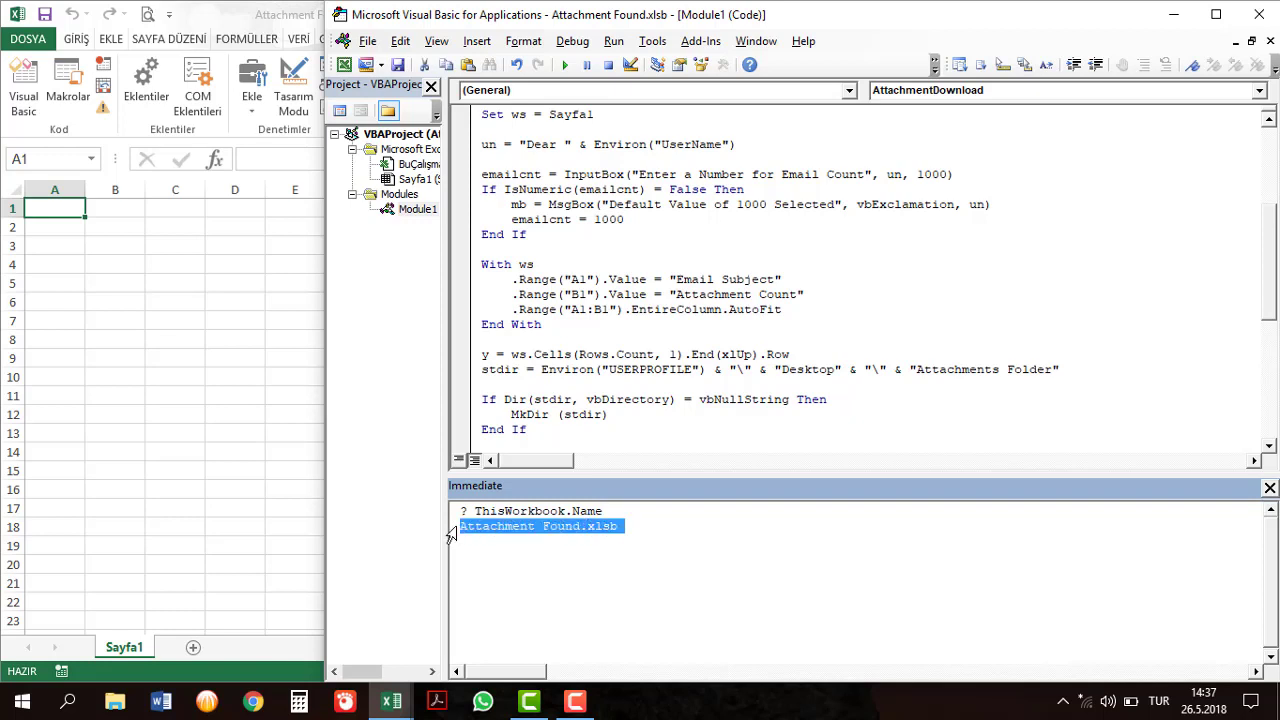
click(461, 530)
key(Right)
key(Right)
key(Right)
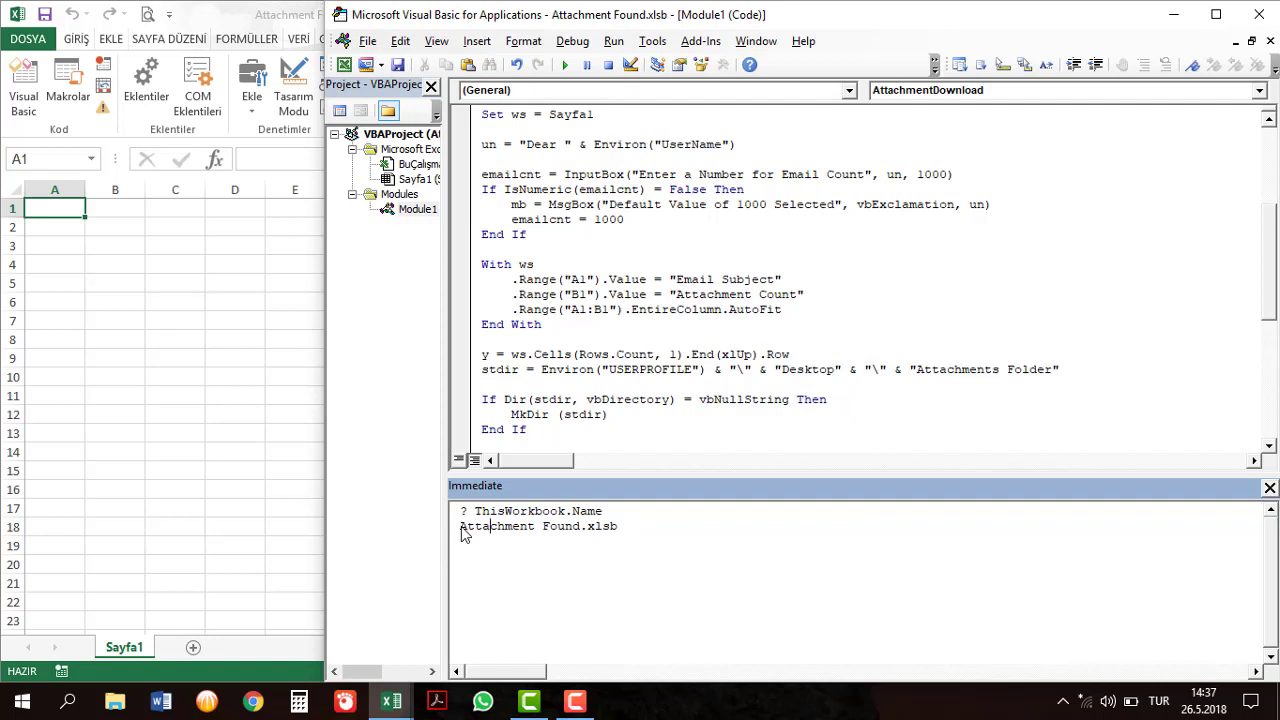
key(Right)
key(Right)
key(Right)
key(Right)
key(Right)
key(Right)
key(Right)
key(shift+Left)
key(Right)
Evaluate ? InStr(ThisWorkbook.Name,".xls") in the Immediate window, which returns 17.
click(462, 535)
text(? )
text(ins)
key(ctrl+space)
key(Tab)
text(()
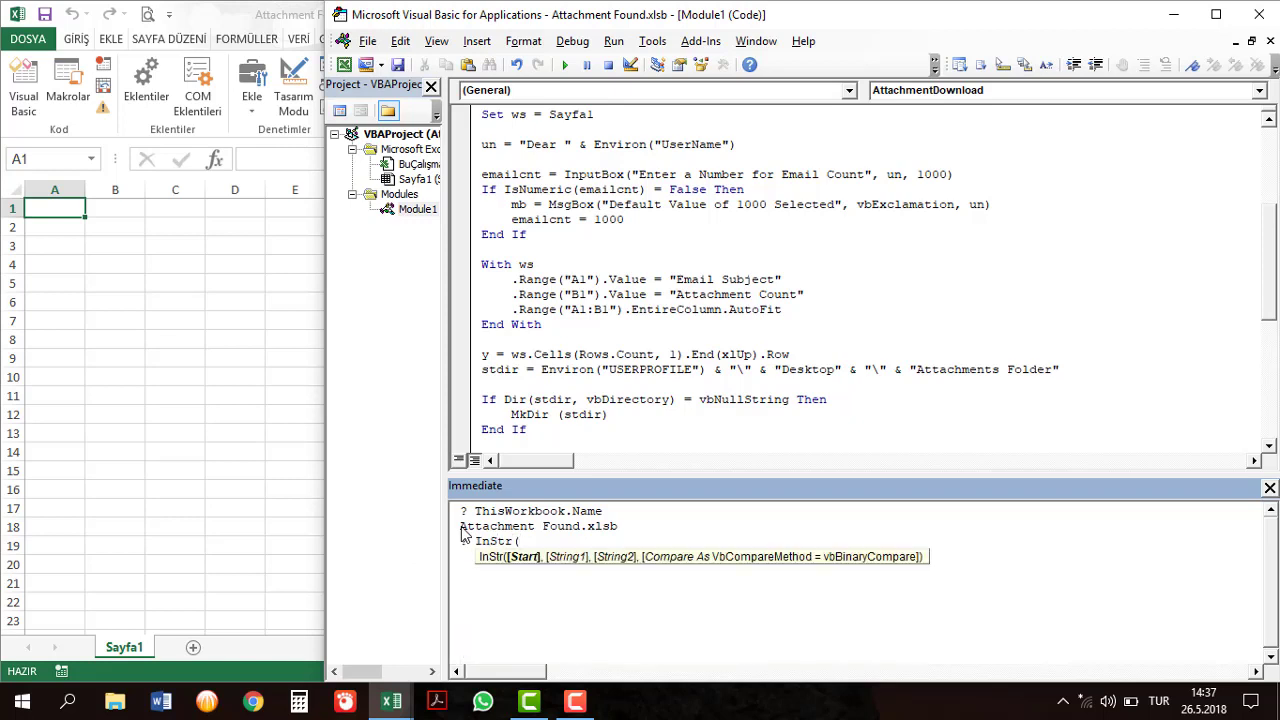
text(thi)
key(BackSpace)
key(BackSpace)
text(his)
key(BackSpace)
key(BackSpace)
key(BackSpace)
text(hi)
key(ctrl+space)
text(.name)
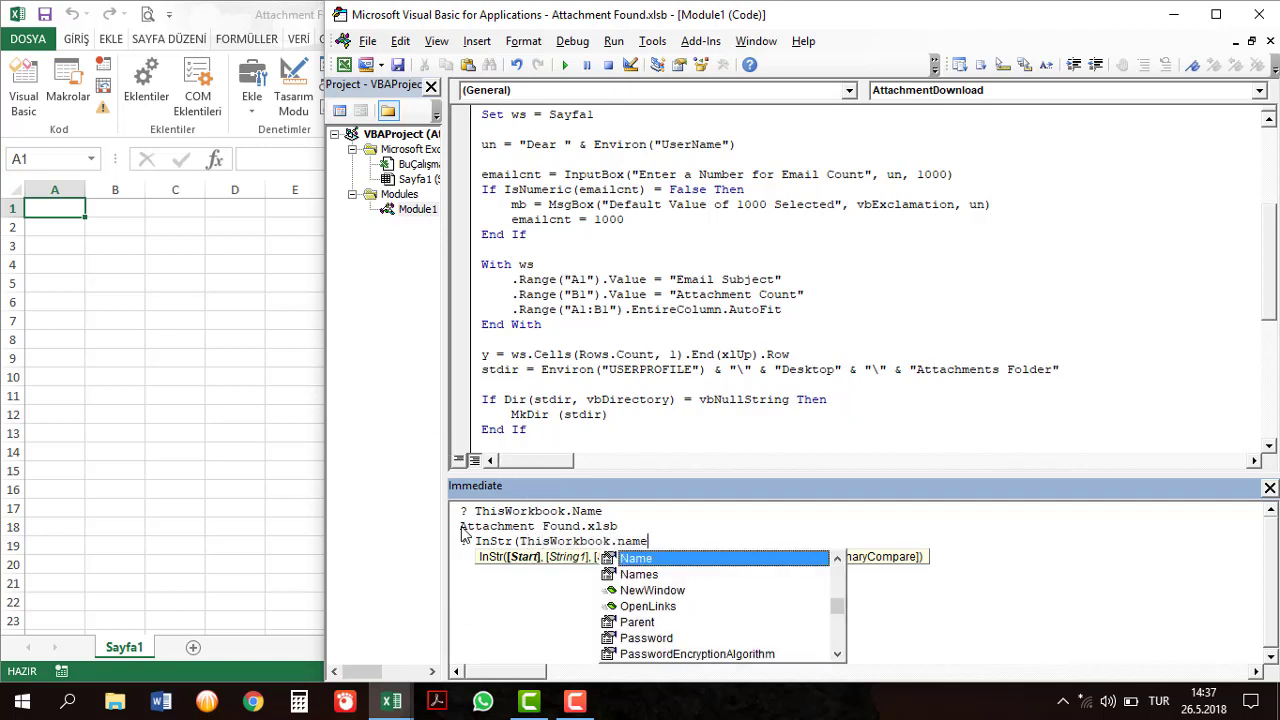
key(Tab)
text(,".)
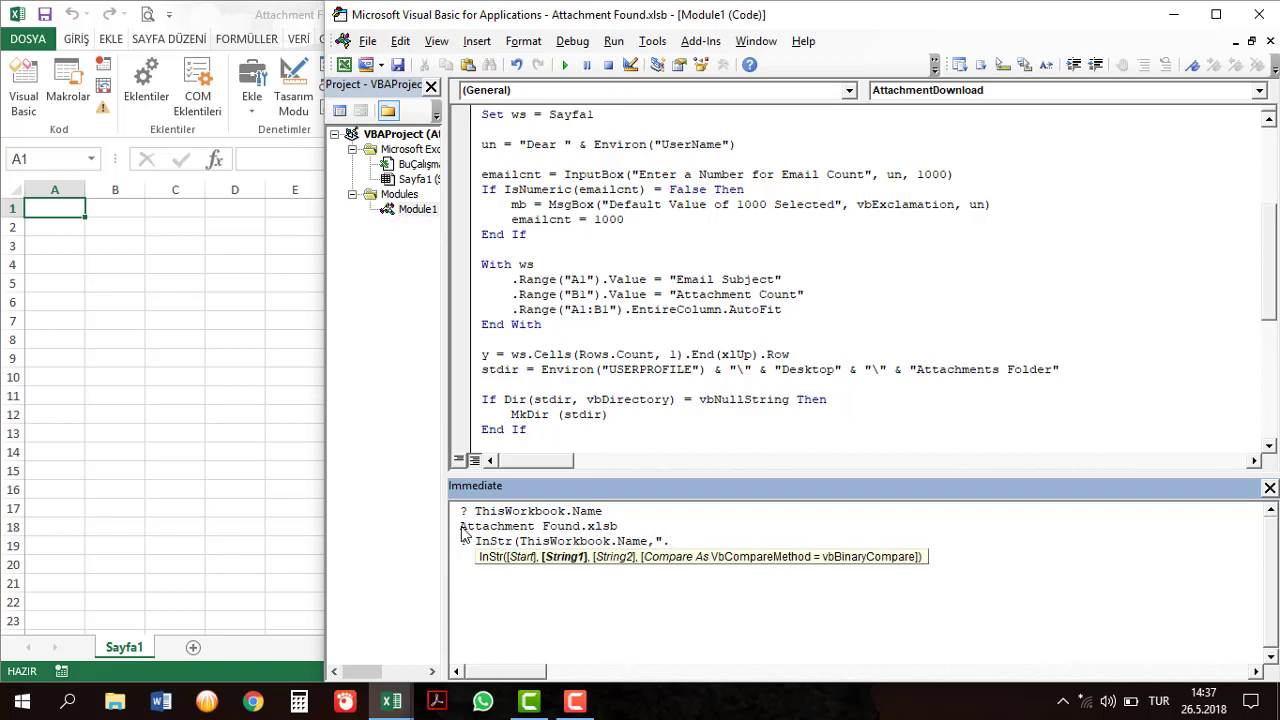
text(xls"))
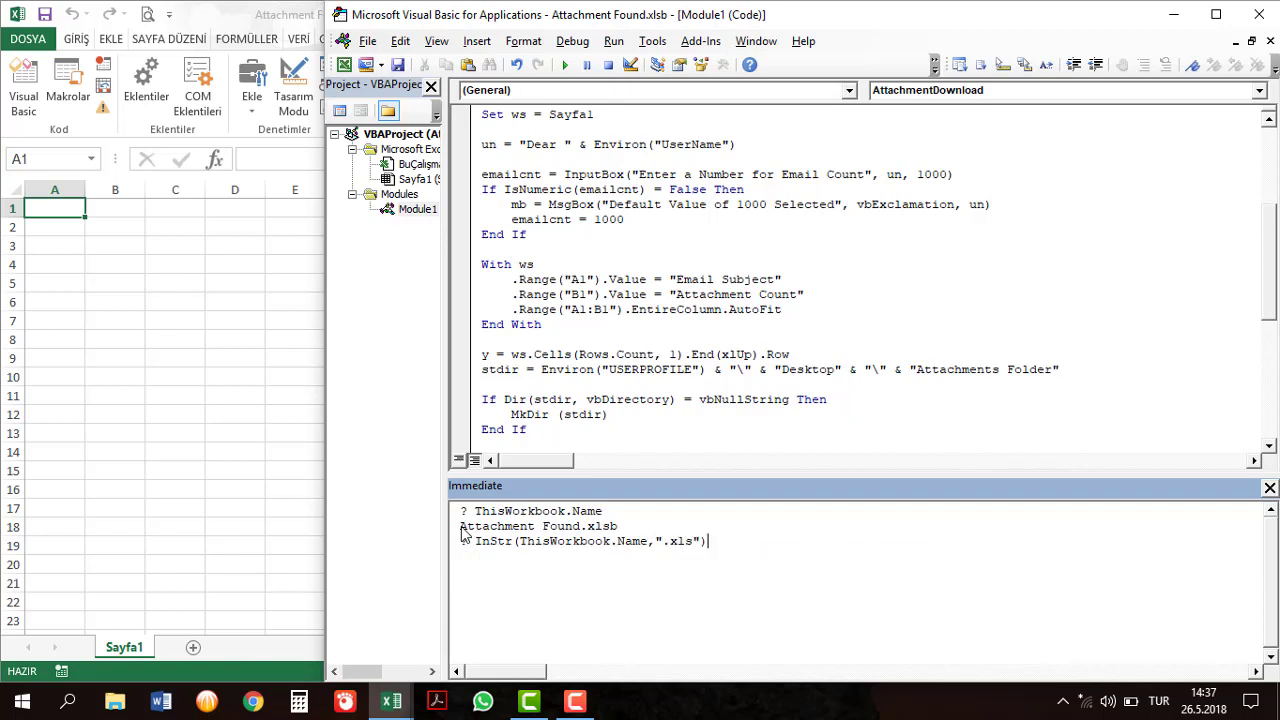
key(Return)
Confirm the dot before xlsb is at position 17, then go back to the macro code.
click(464, 526)
key(Right)
key(Right)
key(Right)
key(Right)
key(shift+Left)
click(526, 556)
click(612, 442)
Finish the If VBA.InStr(at.Filename, ".xls") > 0 Then line inside the attachment loop.
key(Down)
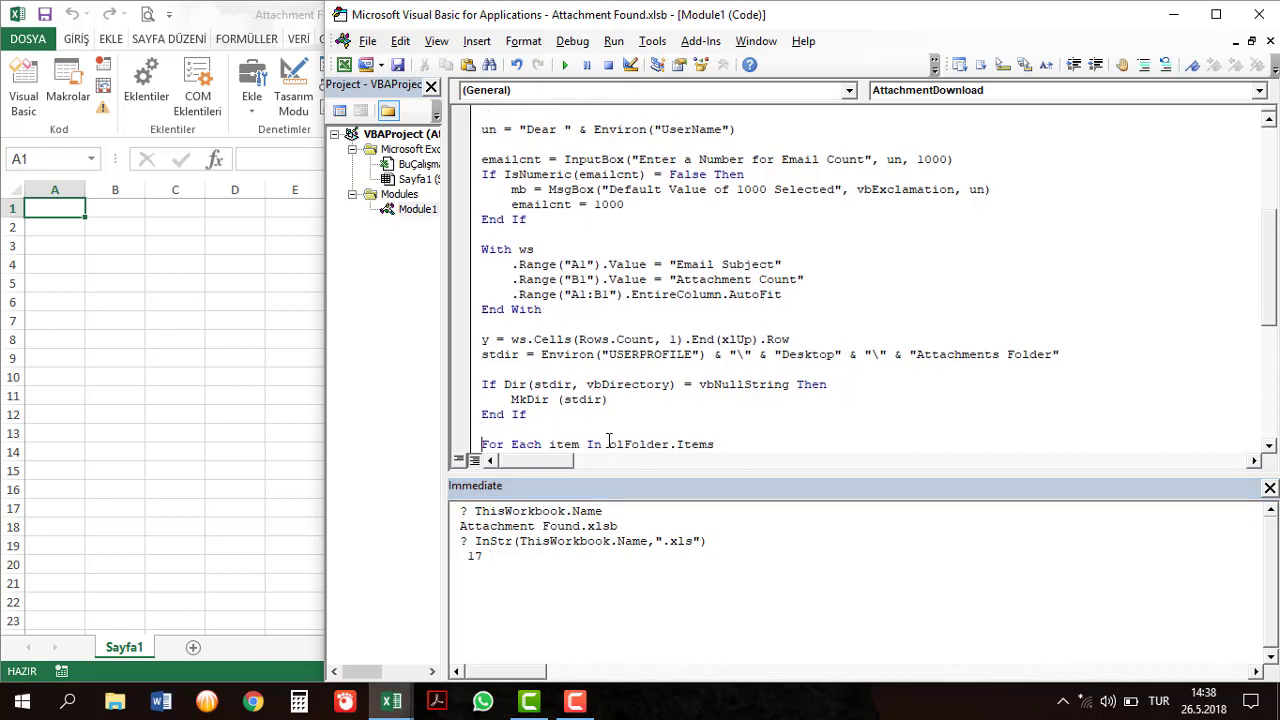
key(Down)
key(Down)
key(Down)
key(Down)
key(Down)
key(Down)
key(Down)
key(Up)
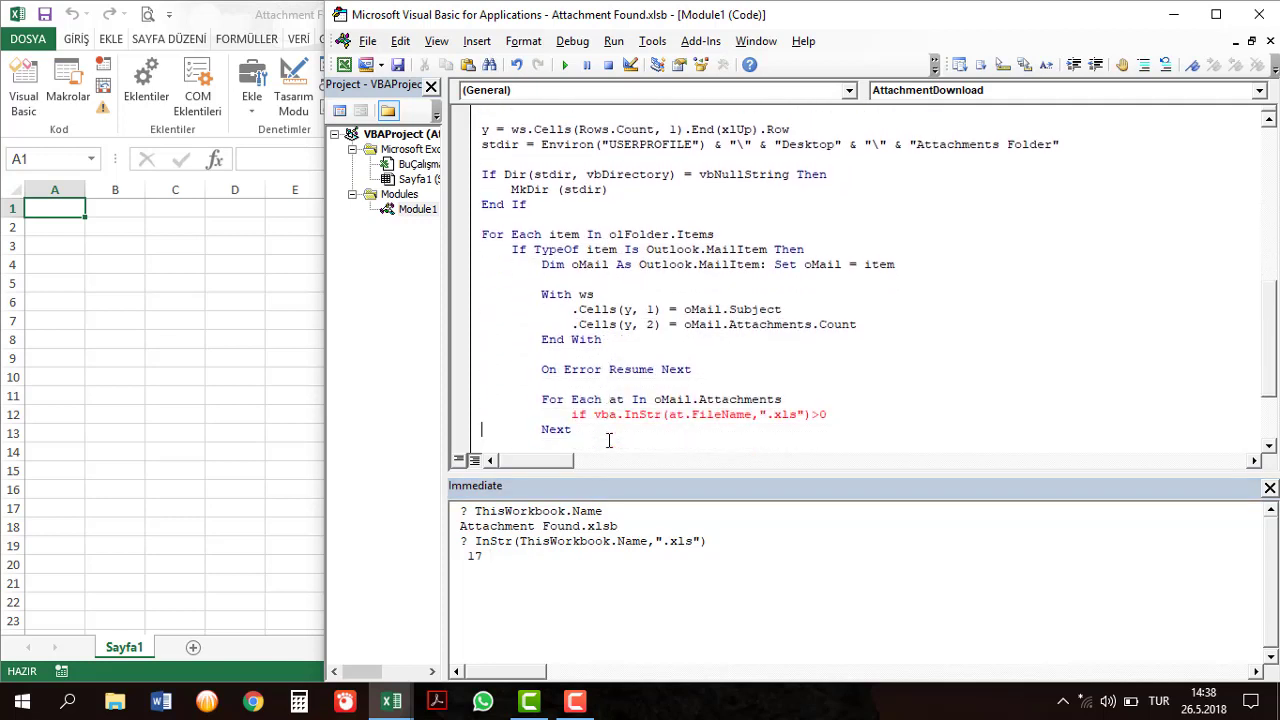
key(Up)
key(Up)
key(Down)
text(then)
key(Return)
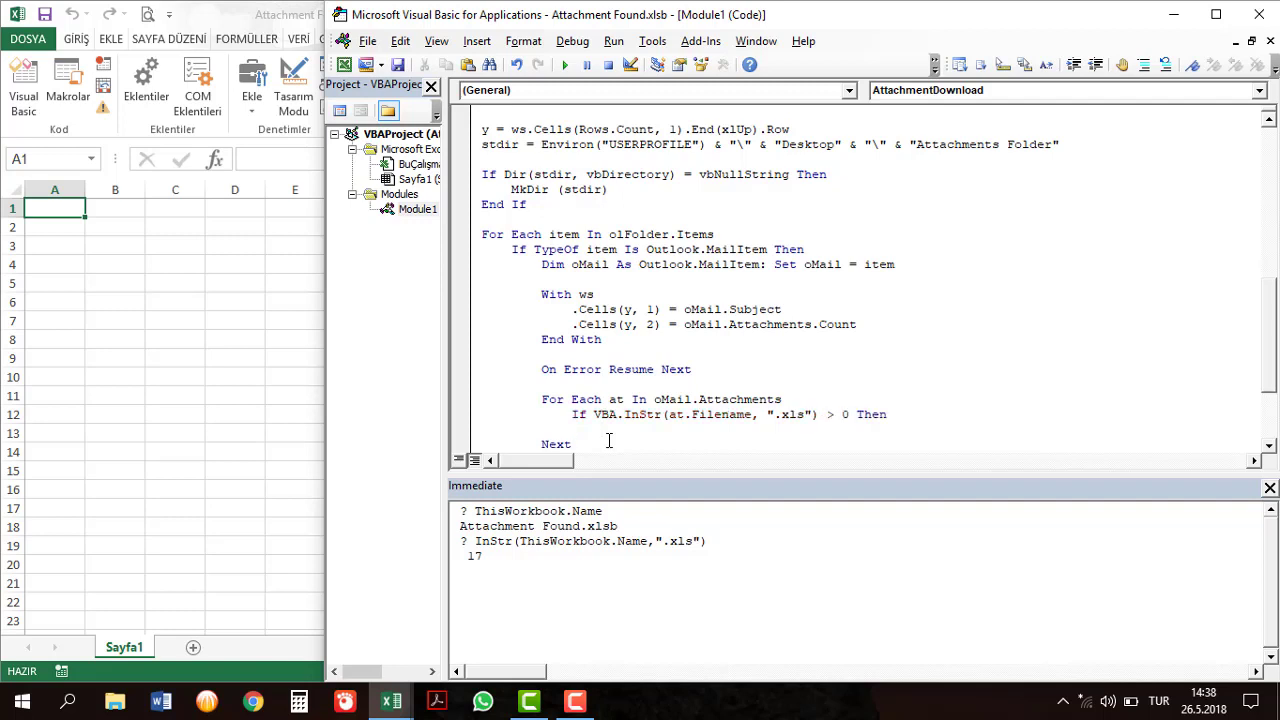
Add the line at.SaveAsFile stdir & "\" & at.Filename inside the If block.
text(a)
text(t.)
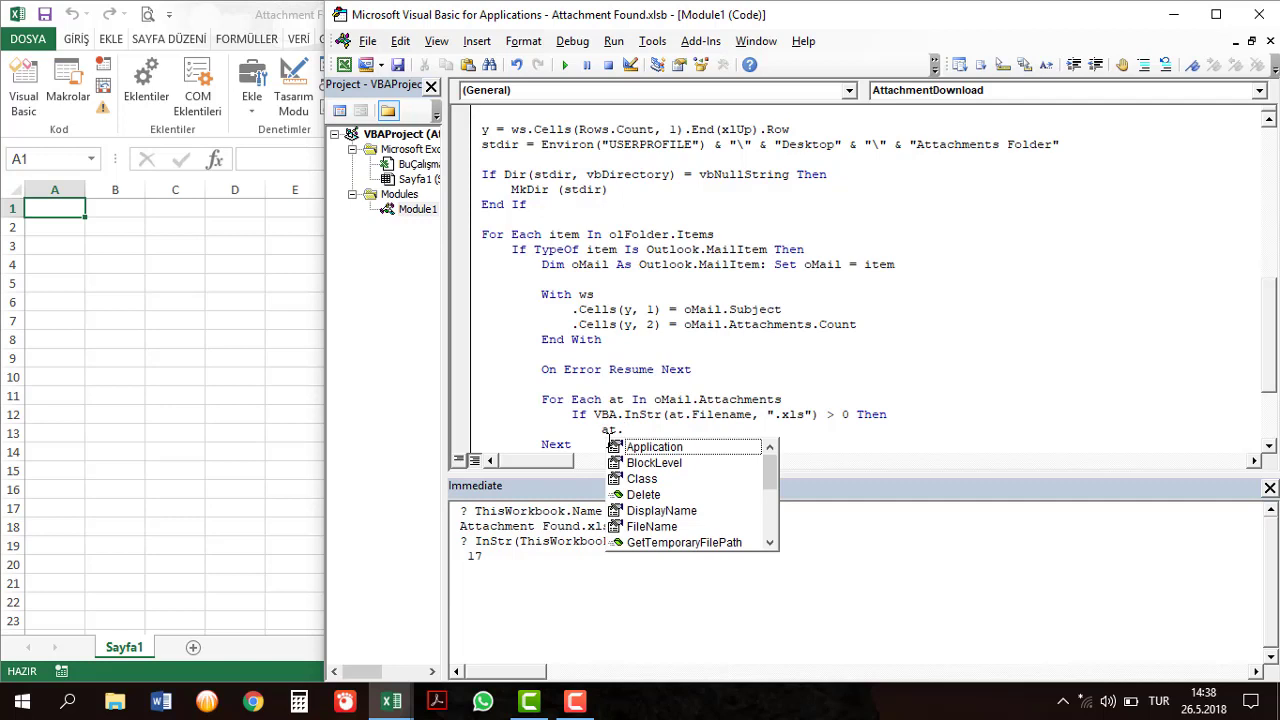
text(save)
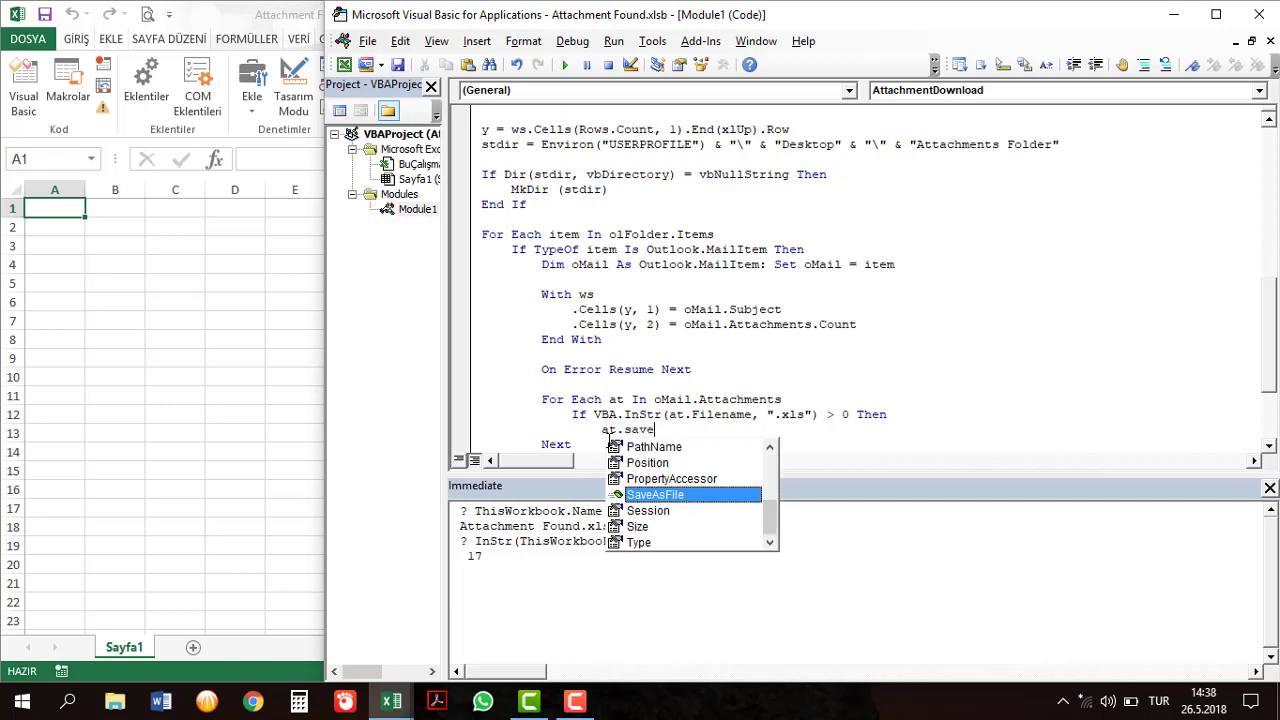
key(Tab)
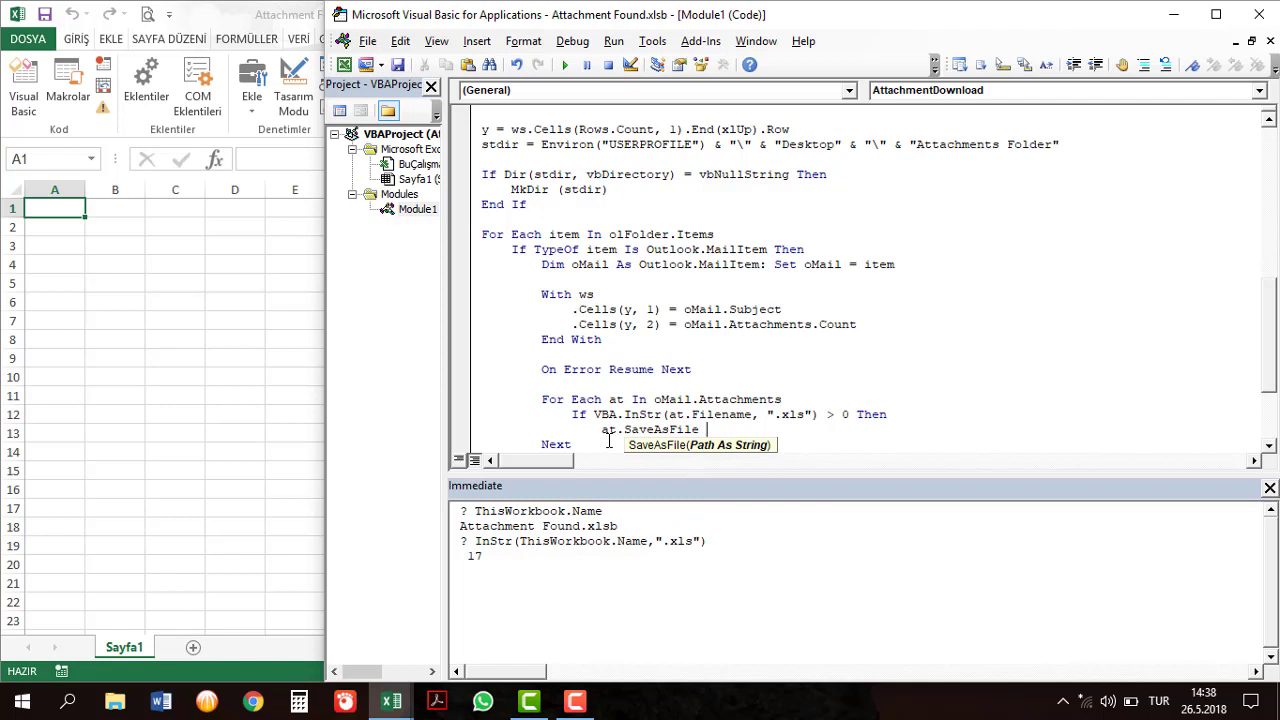
text(std)
key(ctrl+space)
key(Down)
key(Tab)
text(&)
text(\" & )
text(at.)
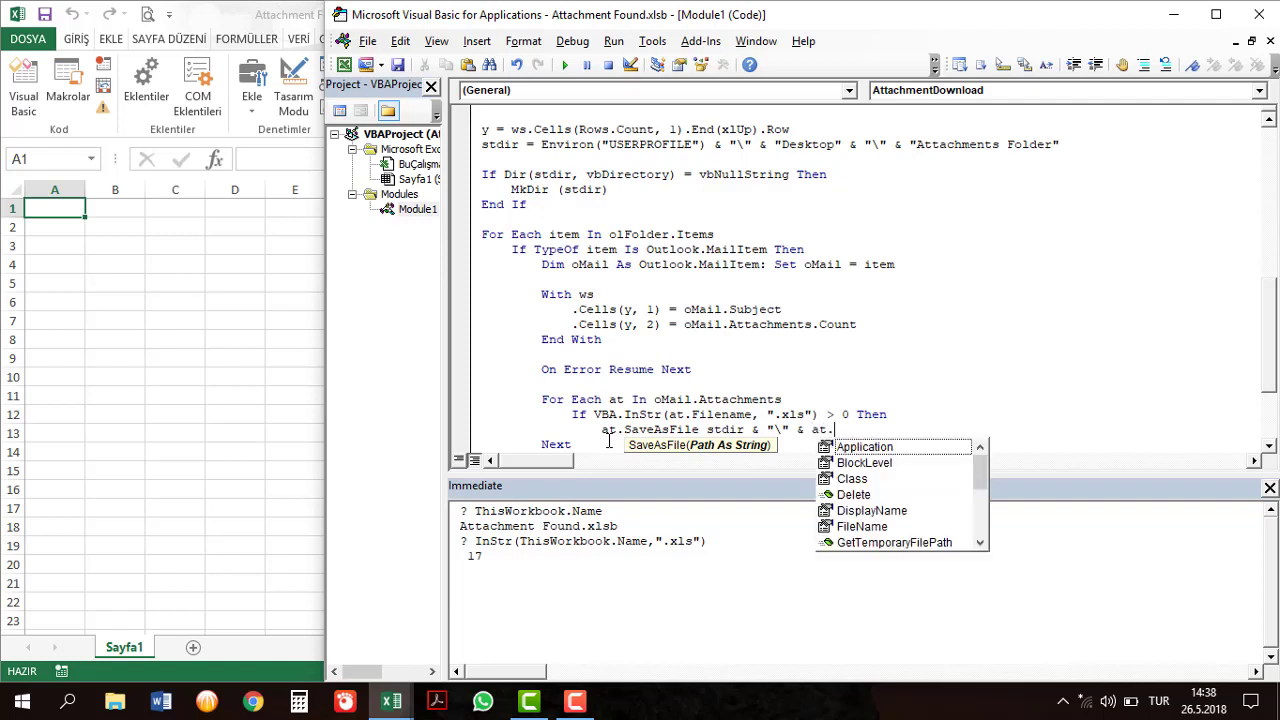
text(Filename)
key(Down)
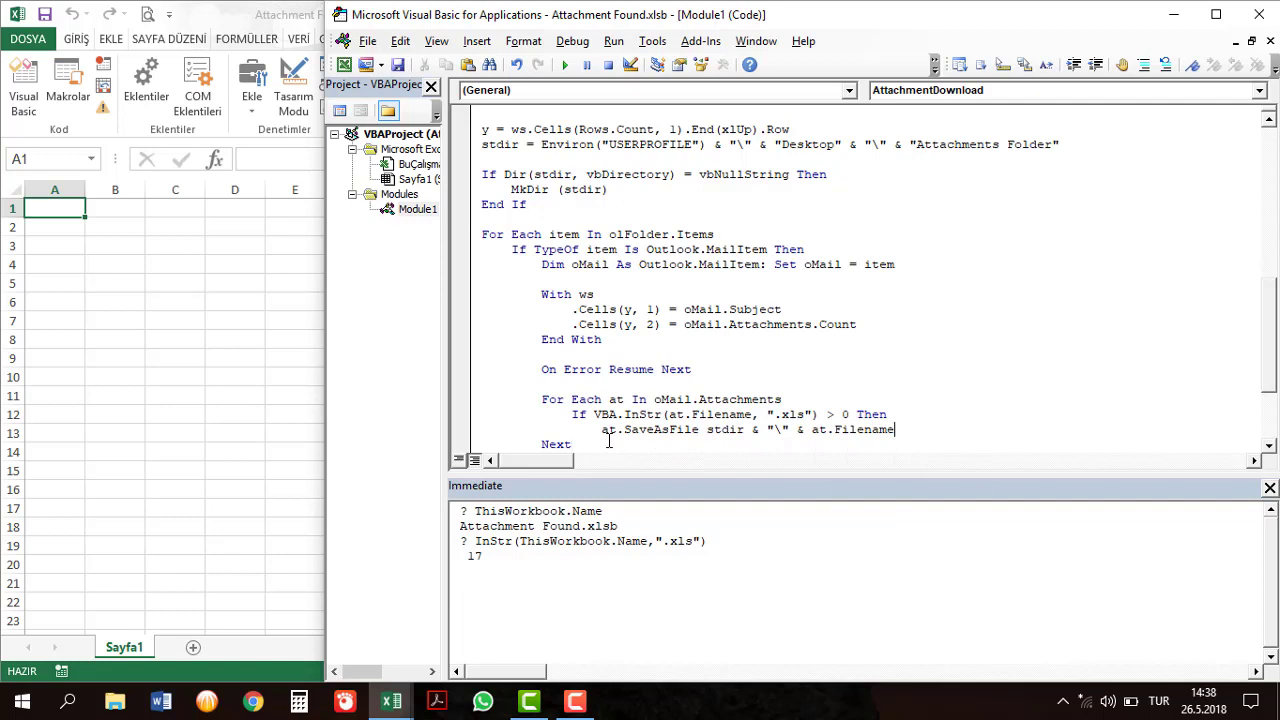
key(ctrl+shift+Left)
key(shift+Left)
key(shift+Left)
key(shift+Left)
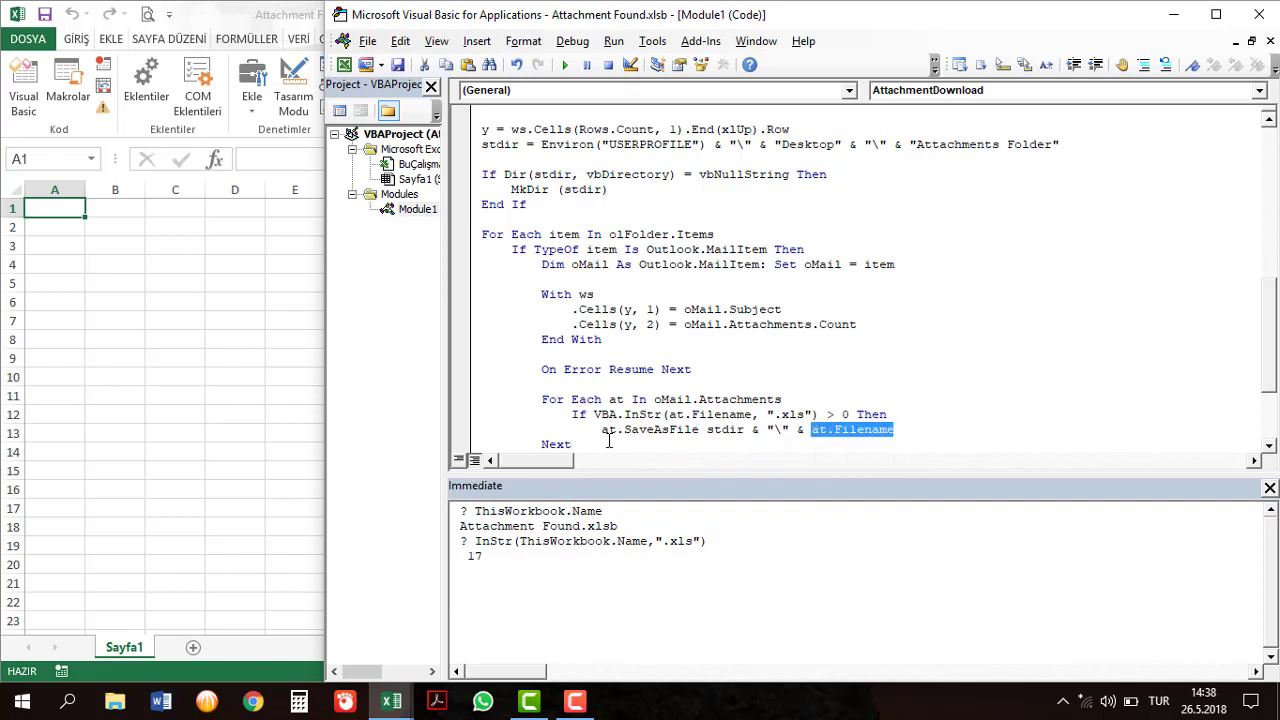
key(End)
Close the condition with End If before Next and start an indented line below Next.
key(Return)
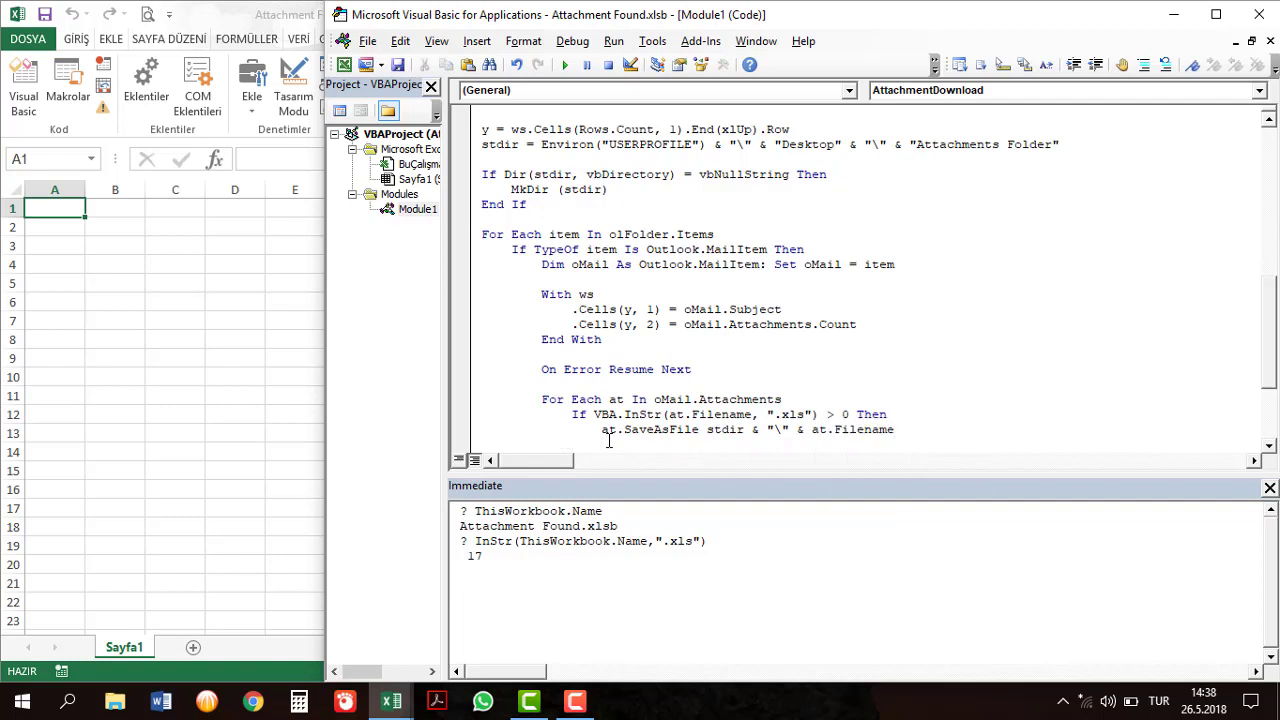
text(end i)
text(f)
key(Down)
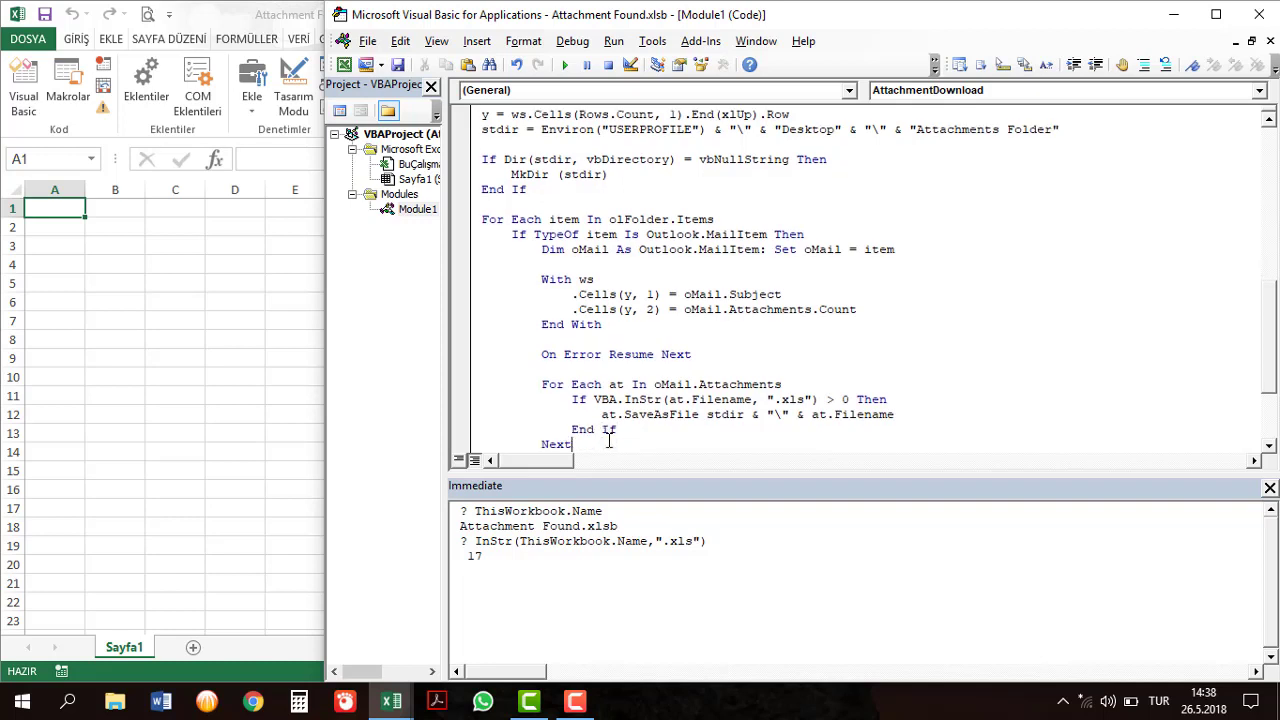
key(Down)
key(BackSpace)
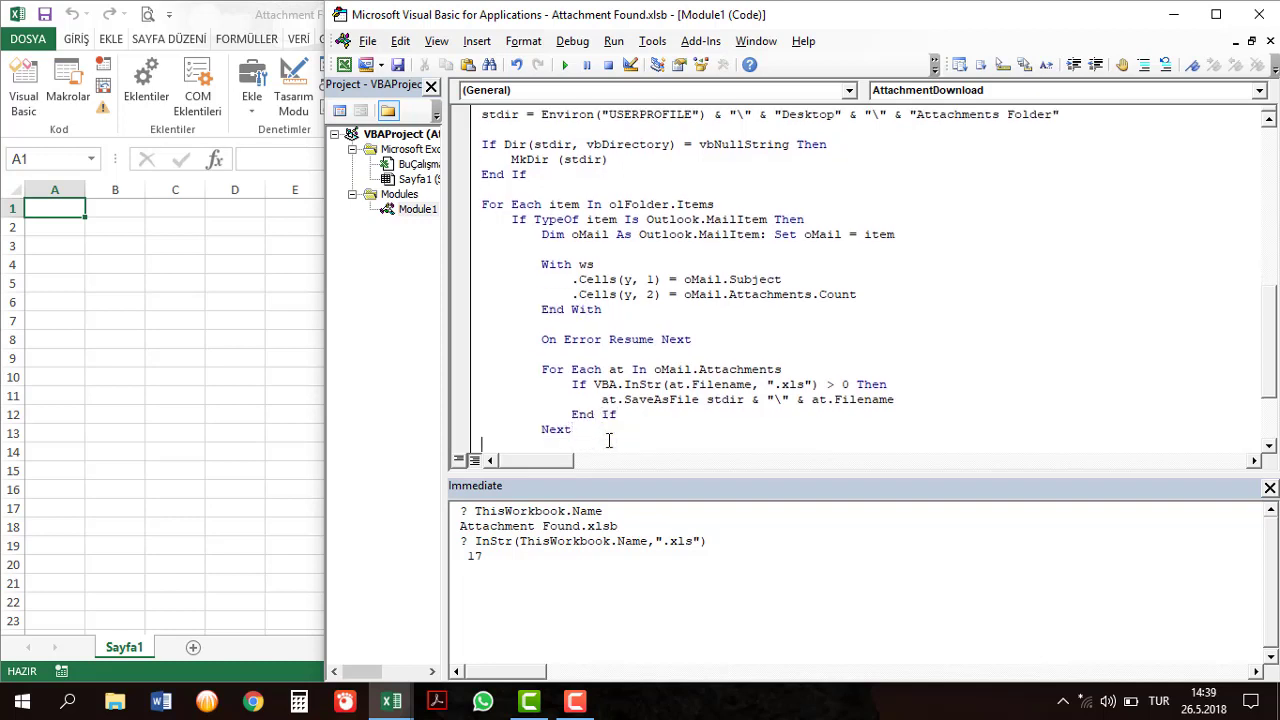
key(Down)
key(Down)
key(BackSpace)
key(Tab)
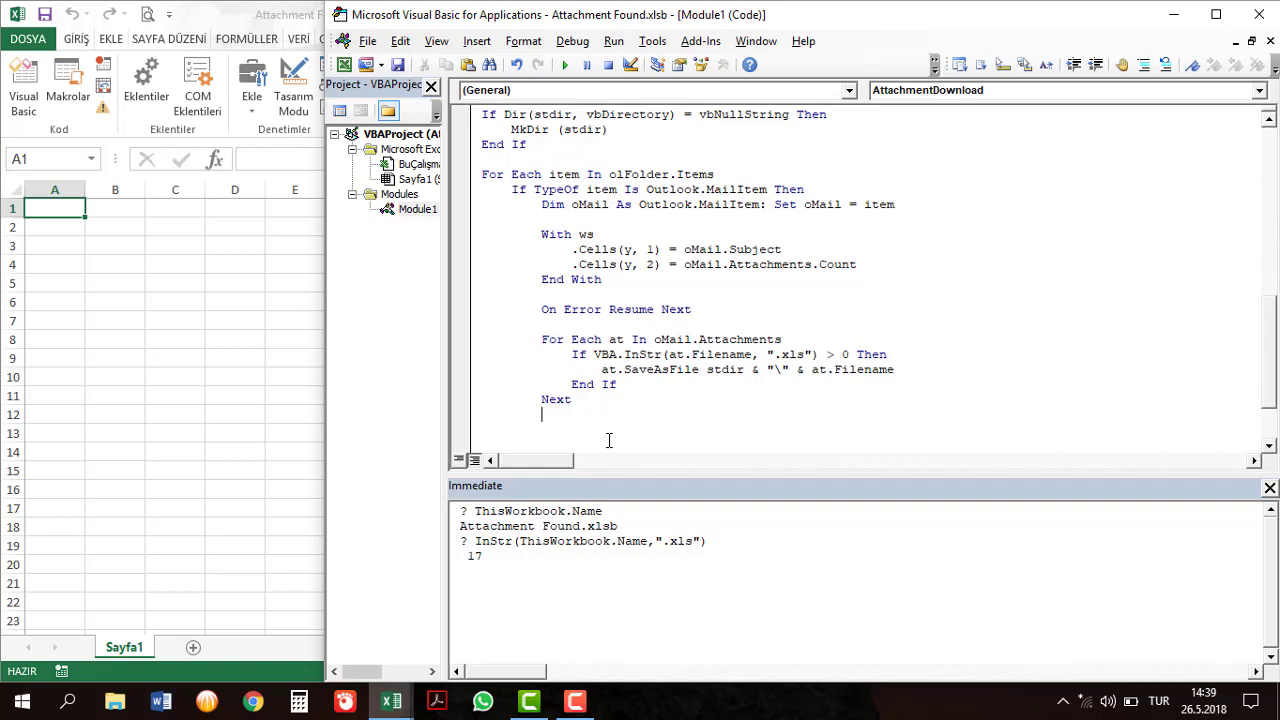
click(792, 249)
key(Down)
key(Down)
key(Return)
click(62, 233)
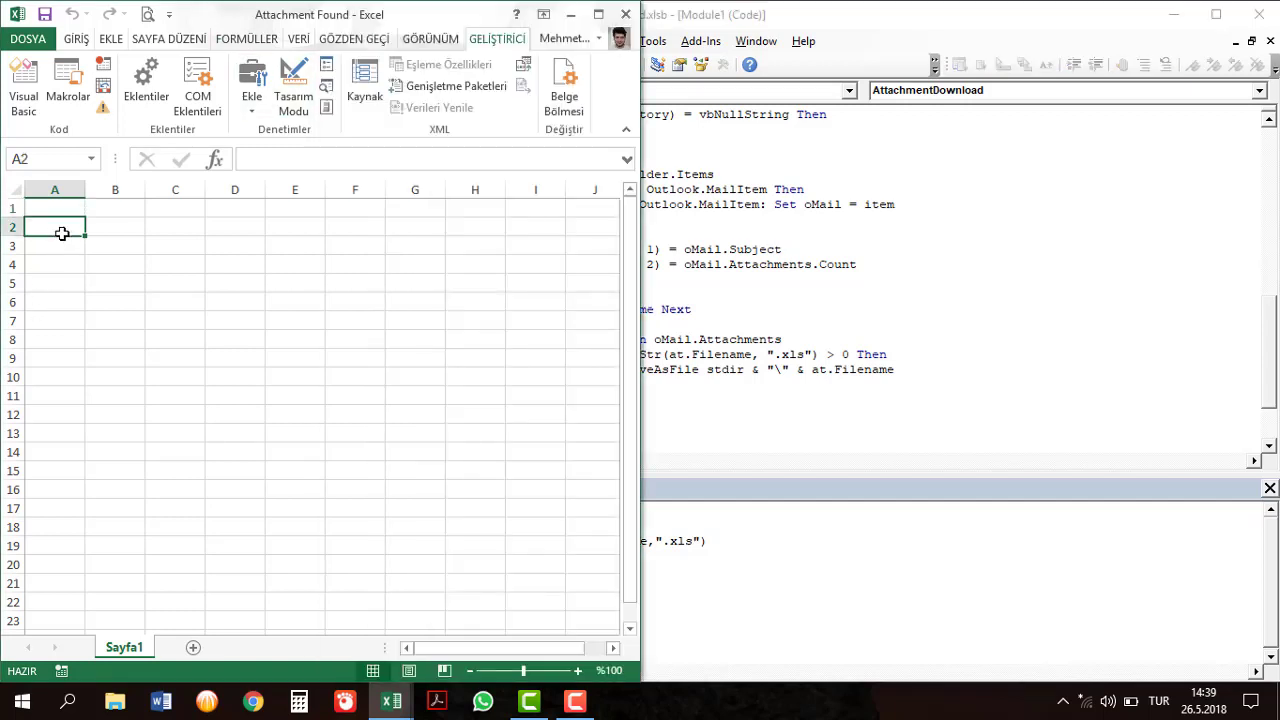
click(63, 245)
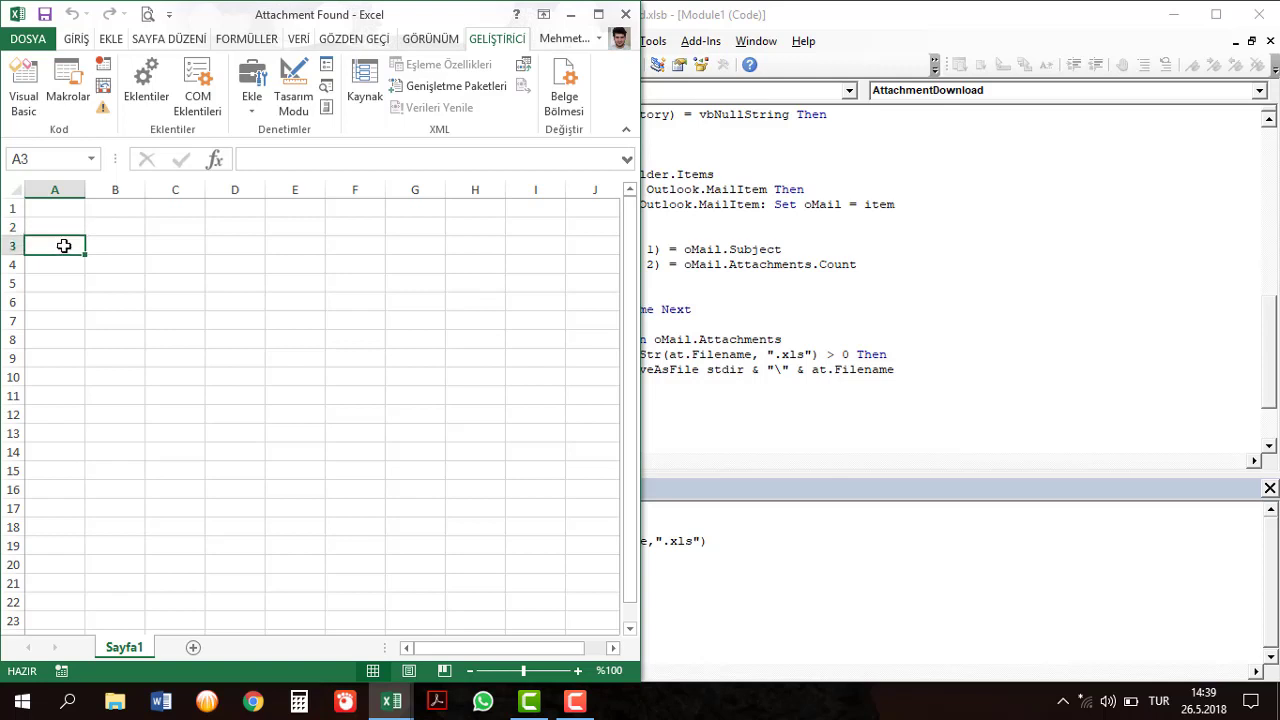
click(766, 455)
click(726, 345)
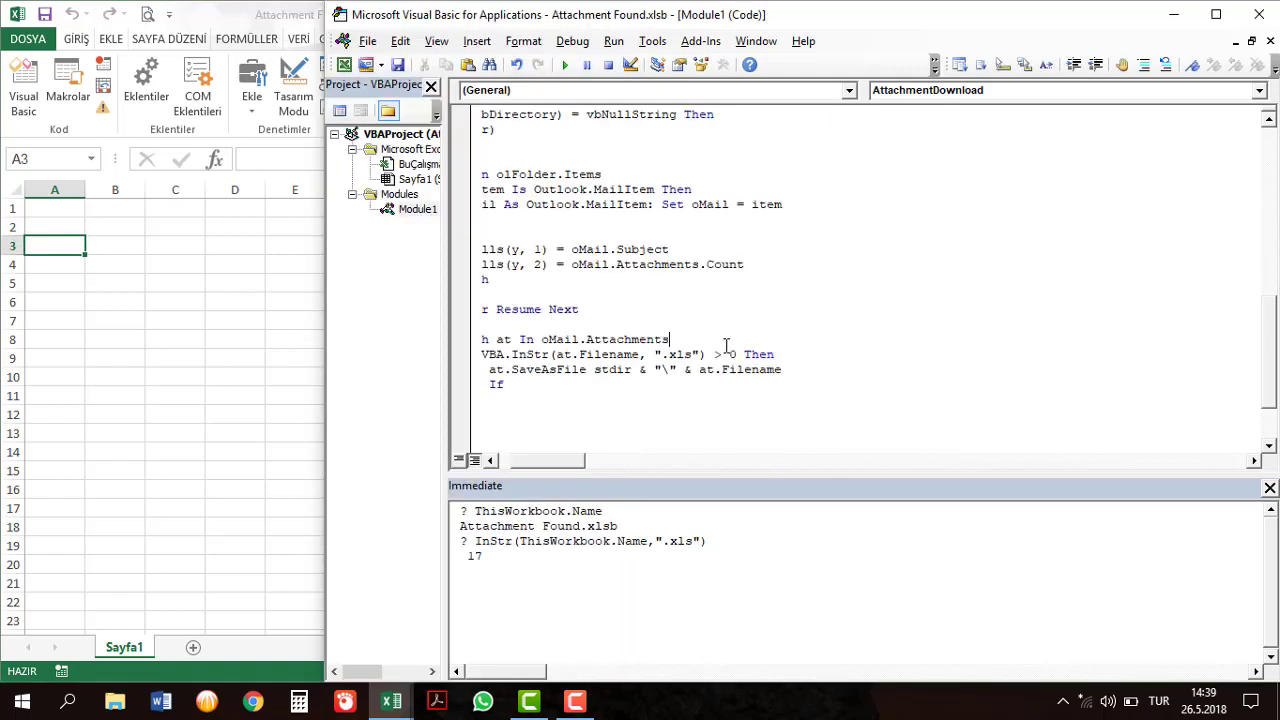
key(Down)
key(Down)
key(Down)
key(Down)
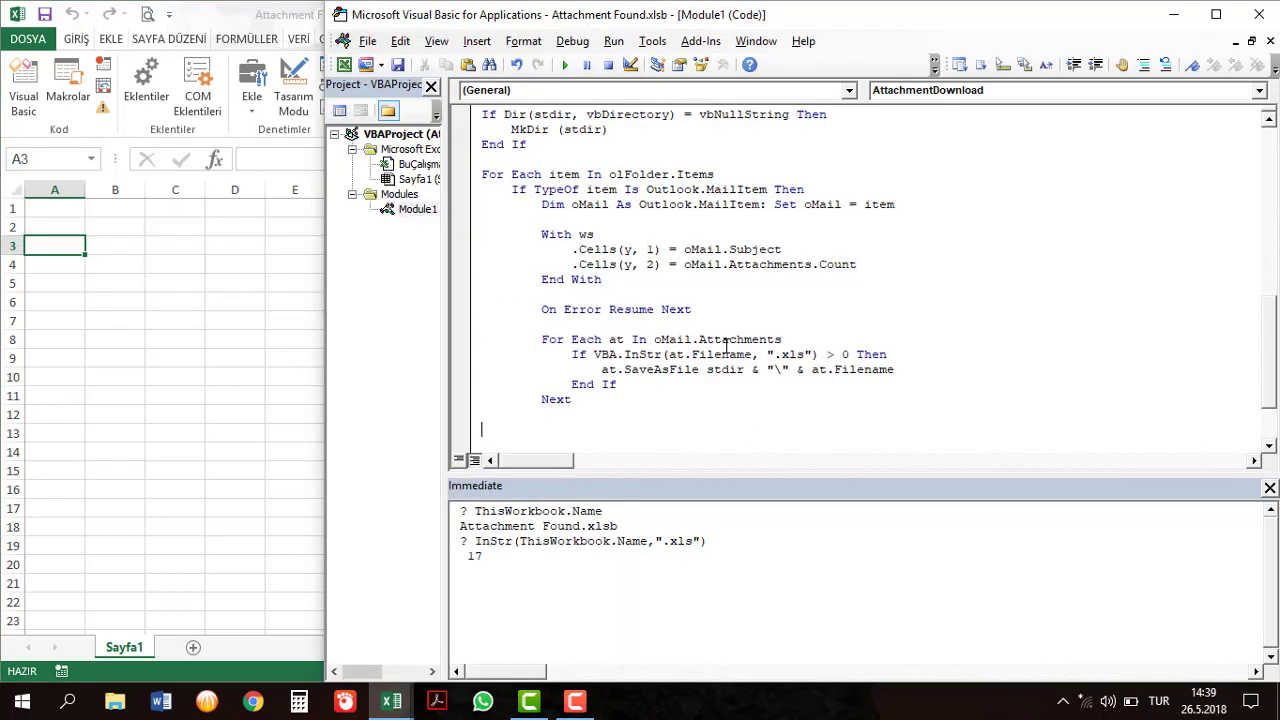
After Next, add y=y+1 and open an If y=emailcnt Then block.
key(Tab)
key(Tab)
text(y=y)
text(+1)
key(Return)
text(if y=)
text(ema)
key(ctrl+space)
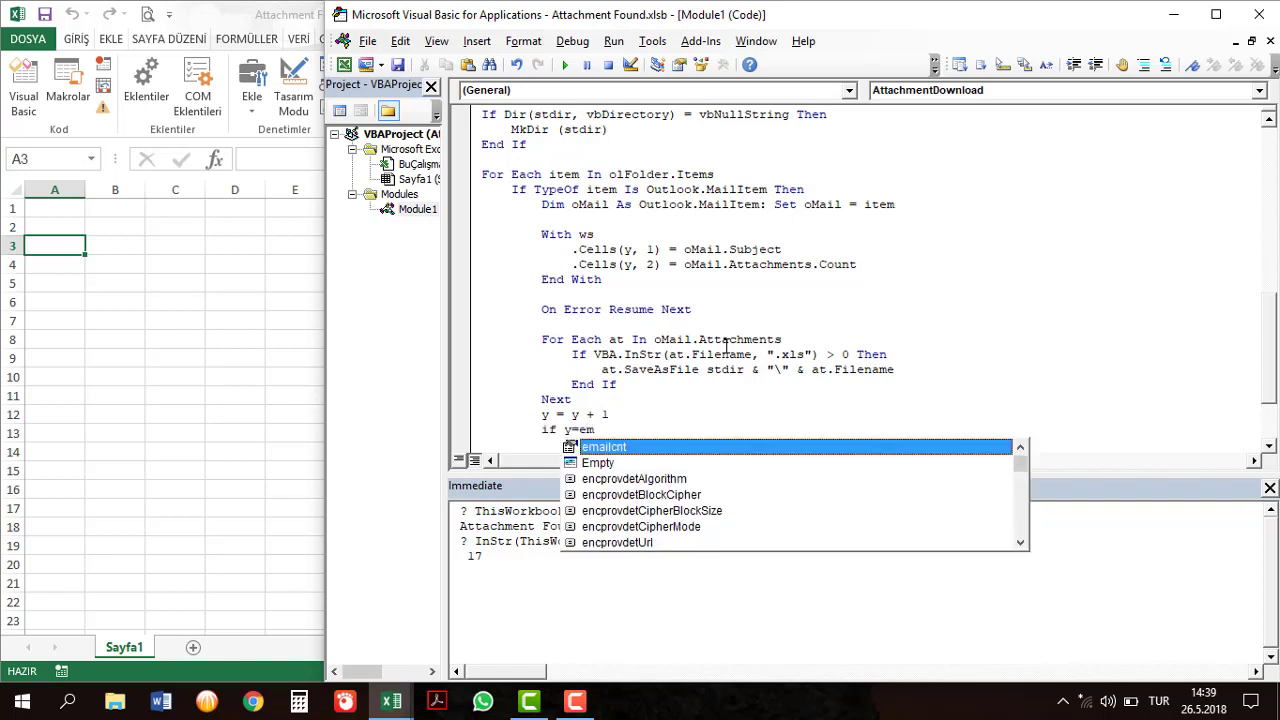
key(Tab)
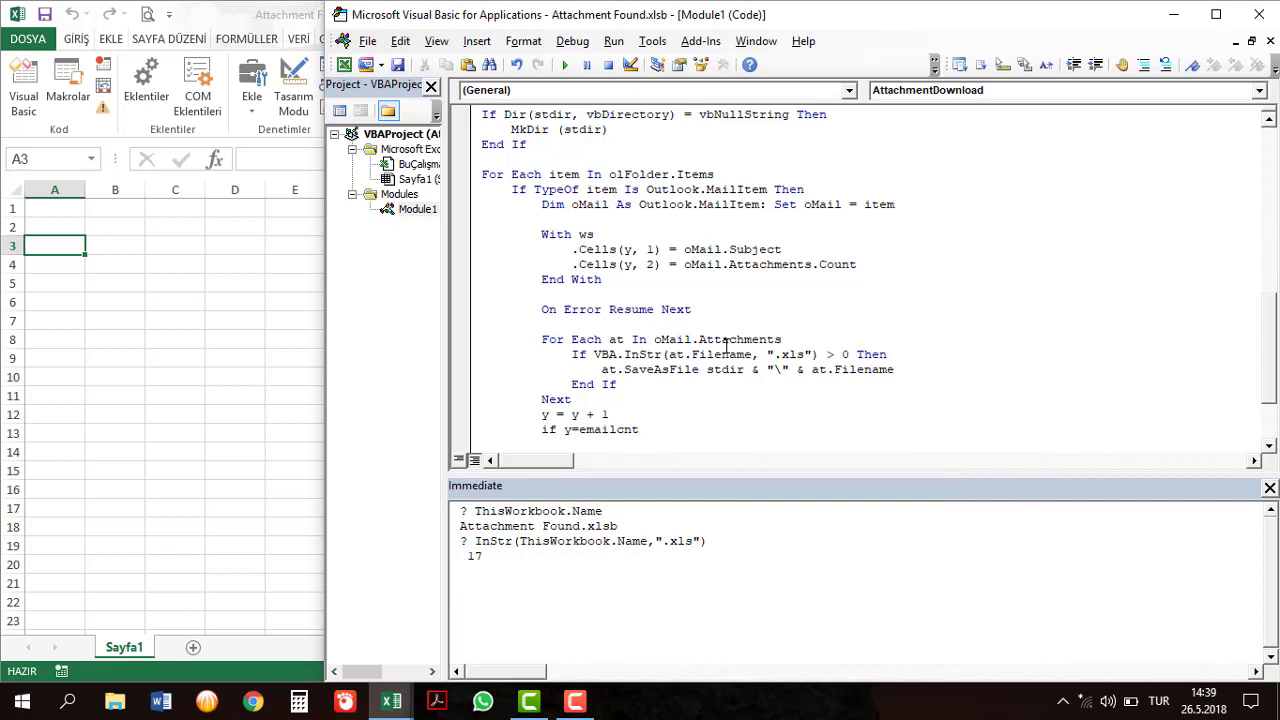
text(Then)
key(Return)
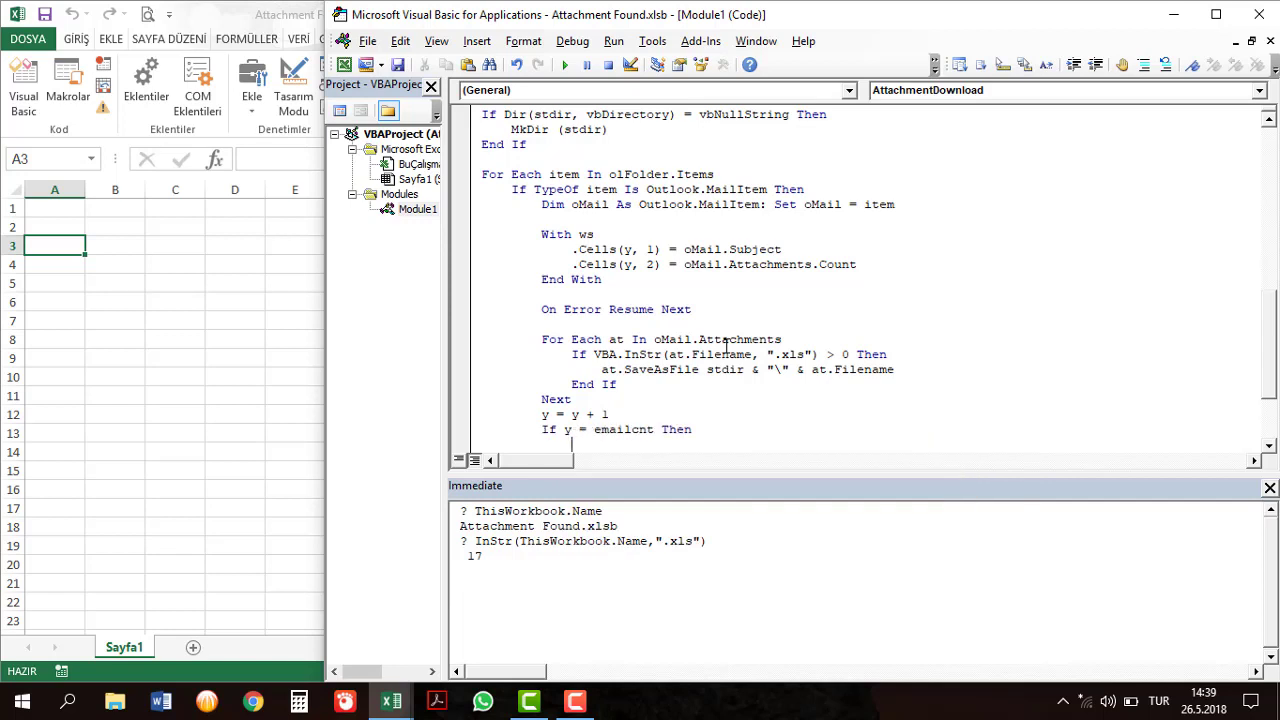
Add mbl=MsgBox("Searching First " & emailcnt & " Email Finished", vbInformation, "un").
text(mbl)
text(=)
text(MsgBox)
text((")
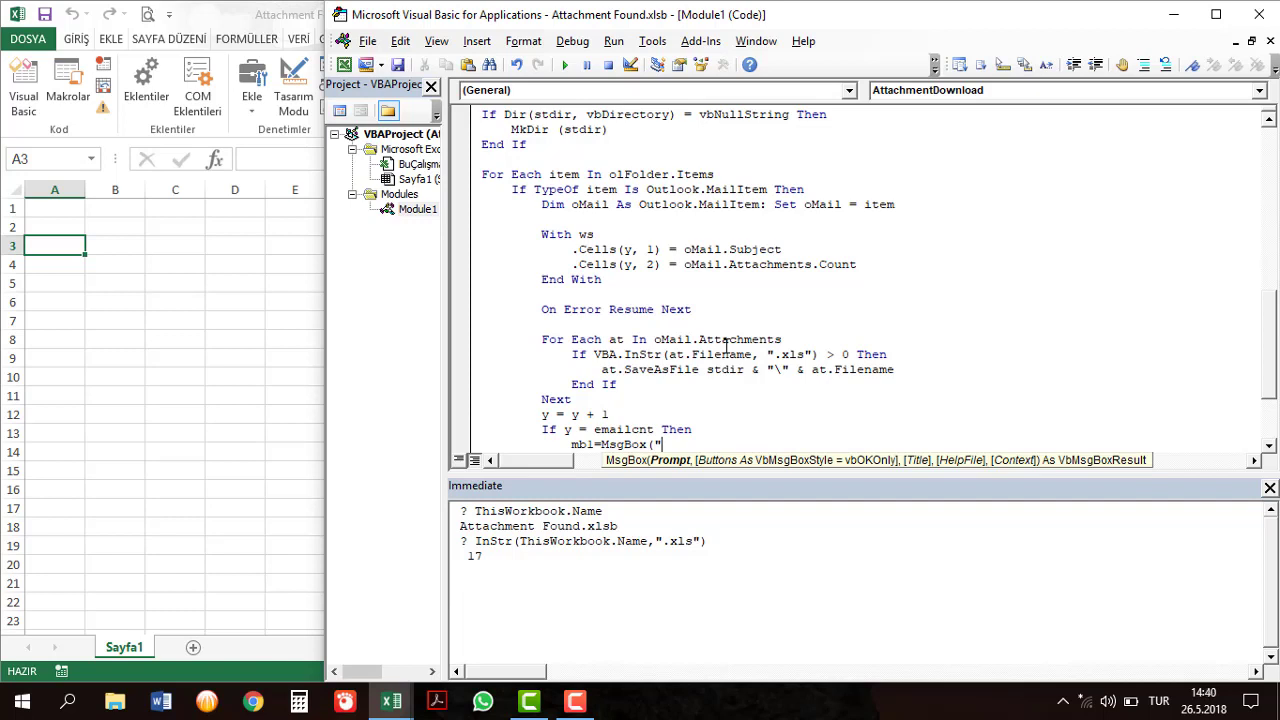
text(Search)
text(ing First )
text(" & )
text(em)
key(ctrl+space)
key(Tab)
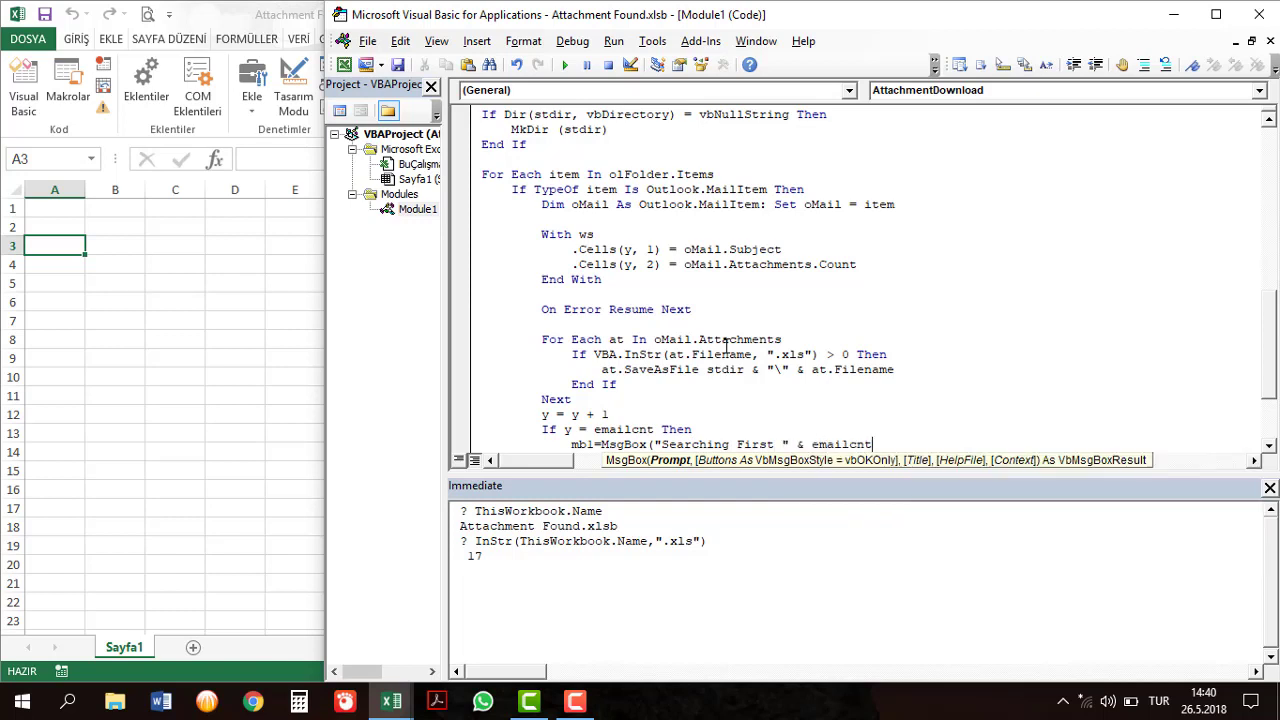
text( & " )
text(E)
text(mail Fi)
text(nished")
text(,)
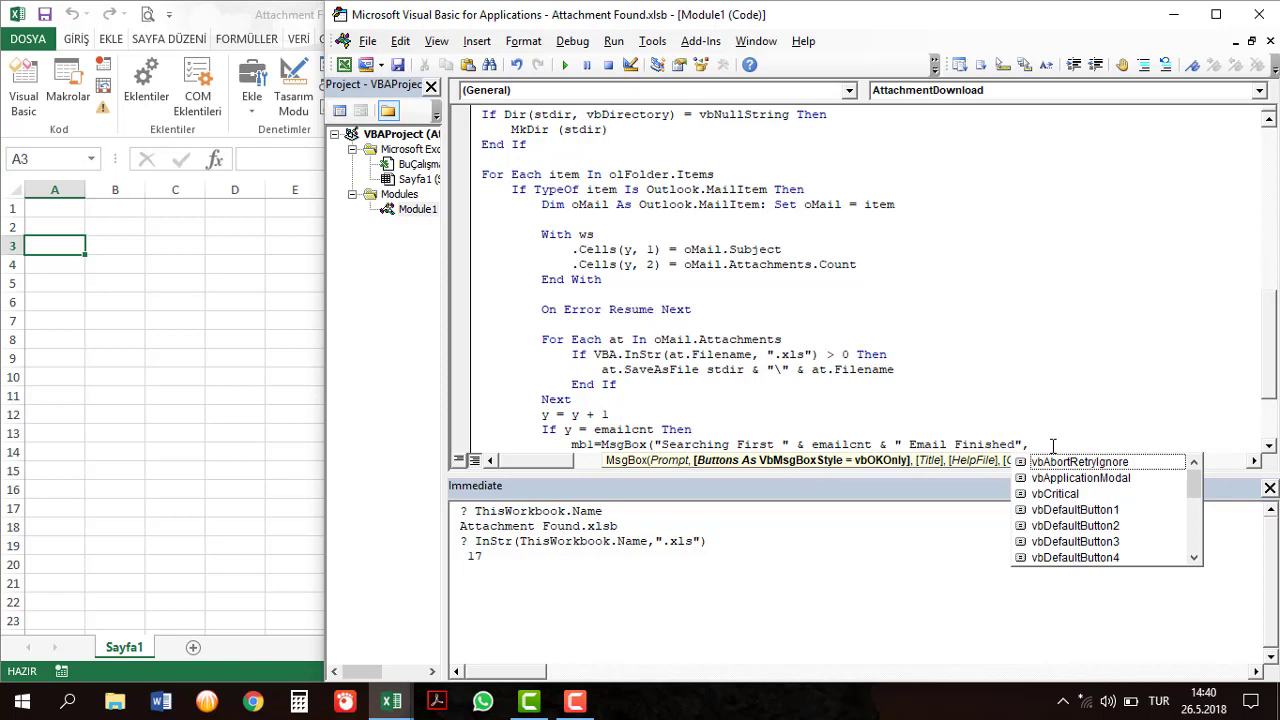
text(v)
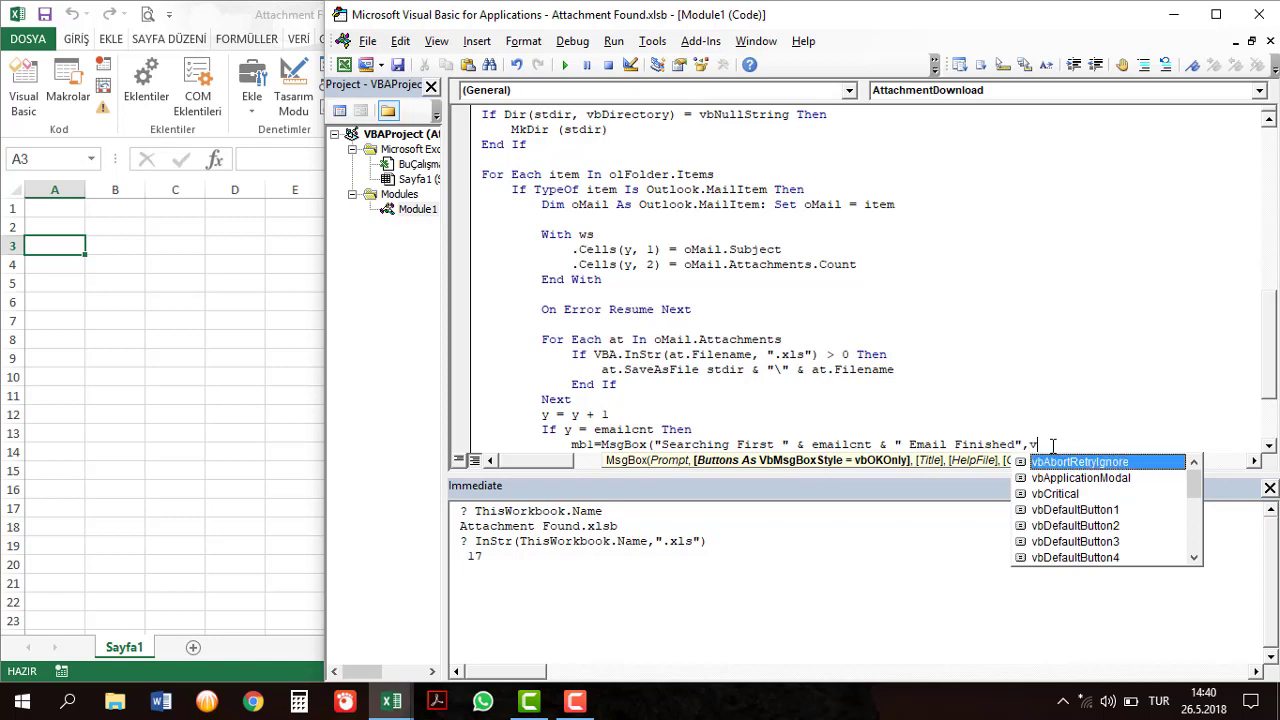
text(bInformat)
text(i)
key(Tab)
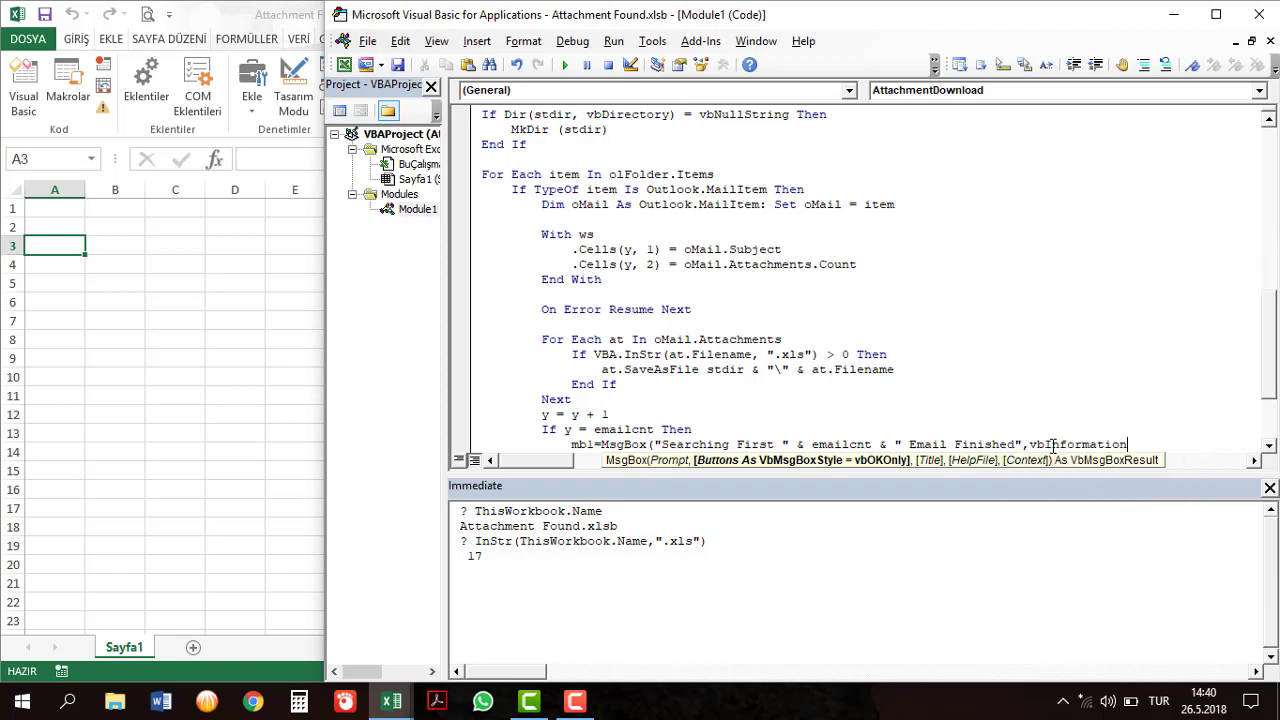
text(,)
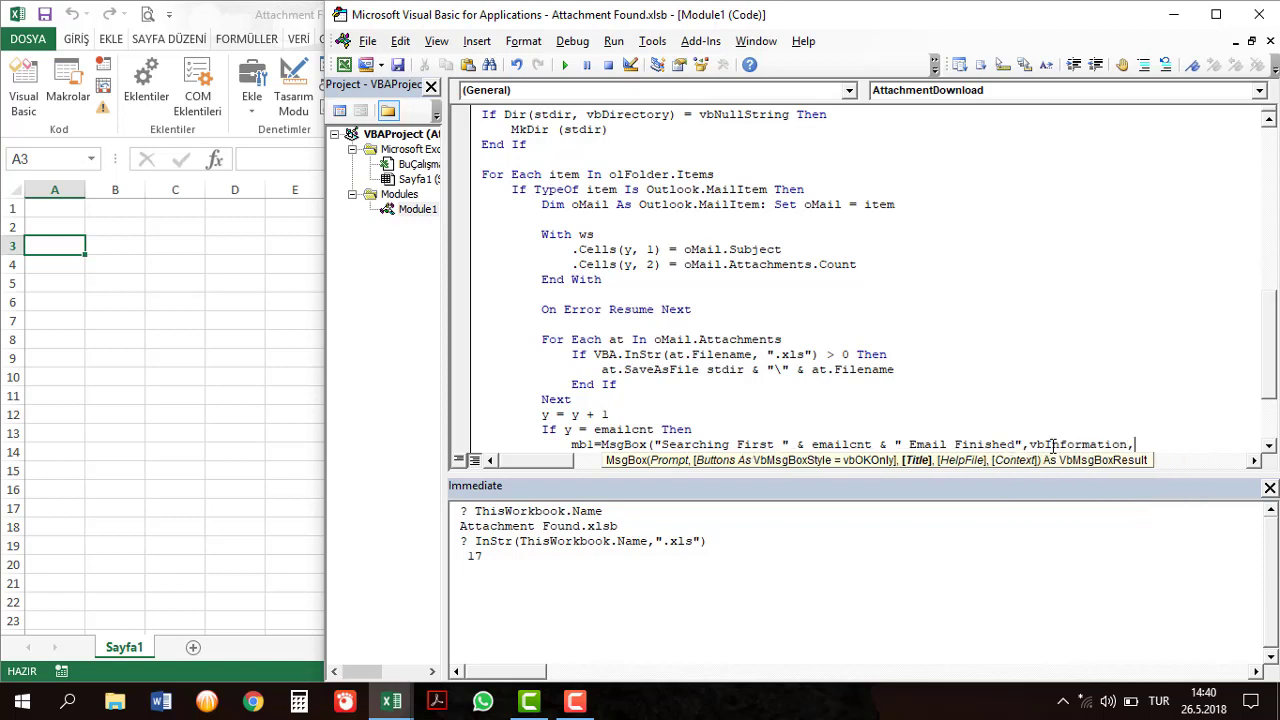
text(")
text(un)
text())
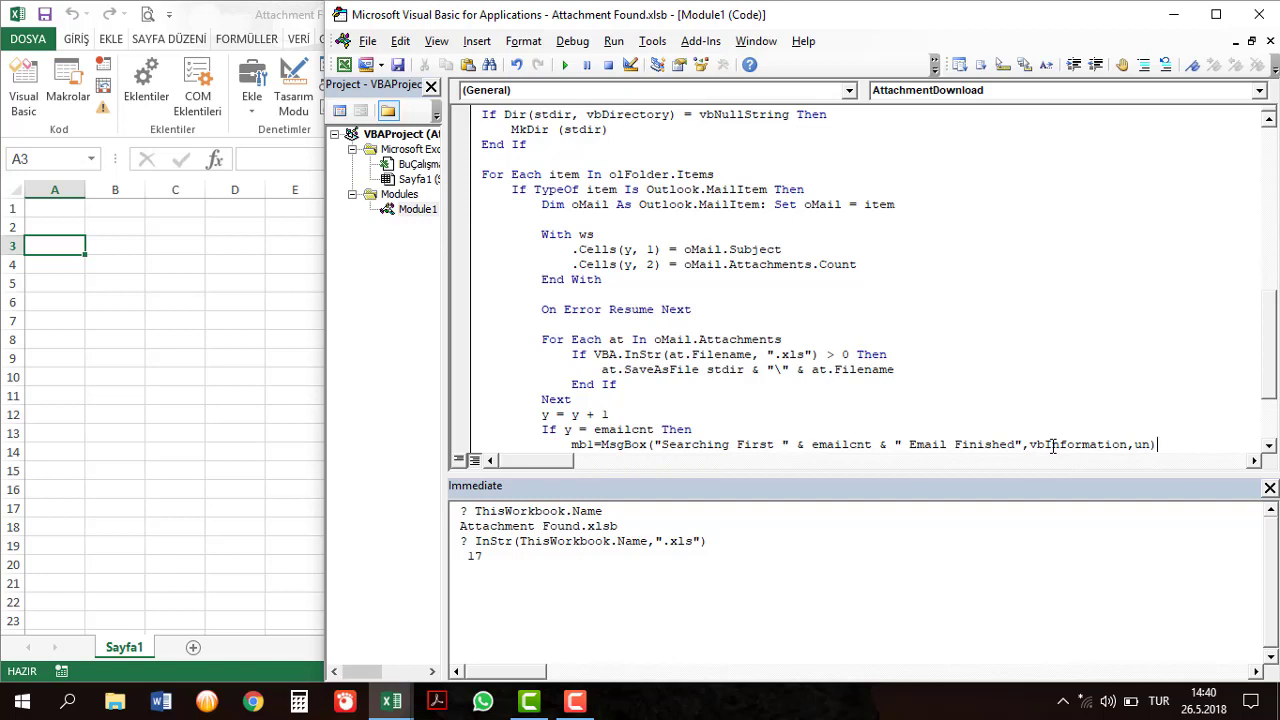
key(Return)
Add Exit Sub and close both If blocks with End If.
text(eis)
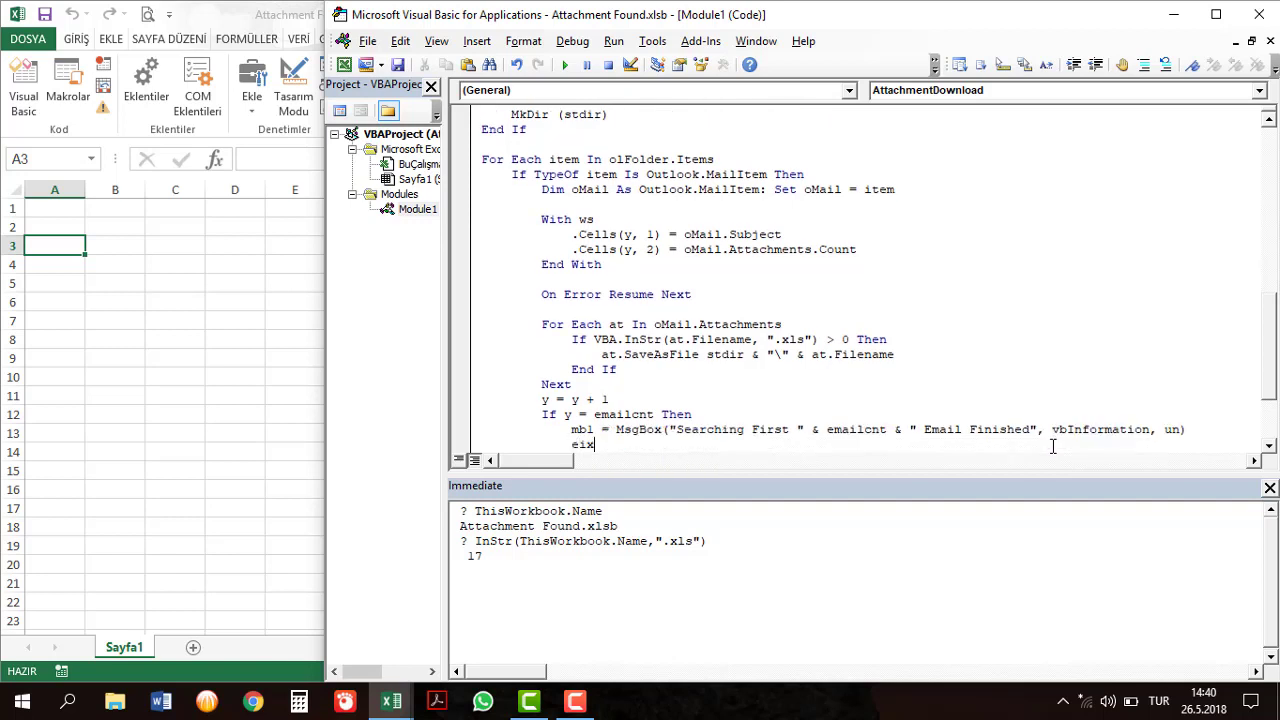
text(e)
key(BackSpace)
key(BackSpace)
key(BackSpace)
text(x)
text(it sub)
key(Return)
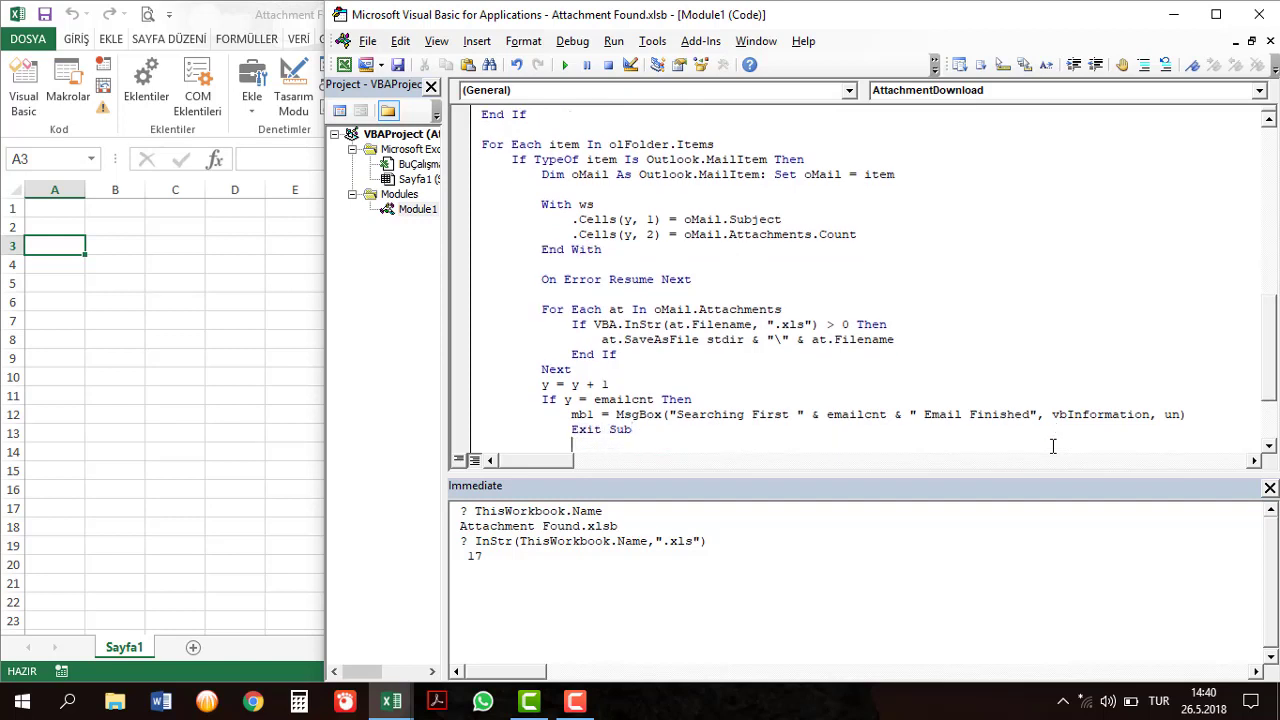
key(BackSpace)
text(endif)
key(Return)
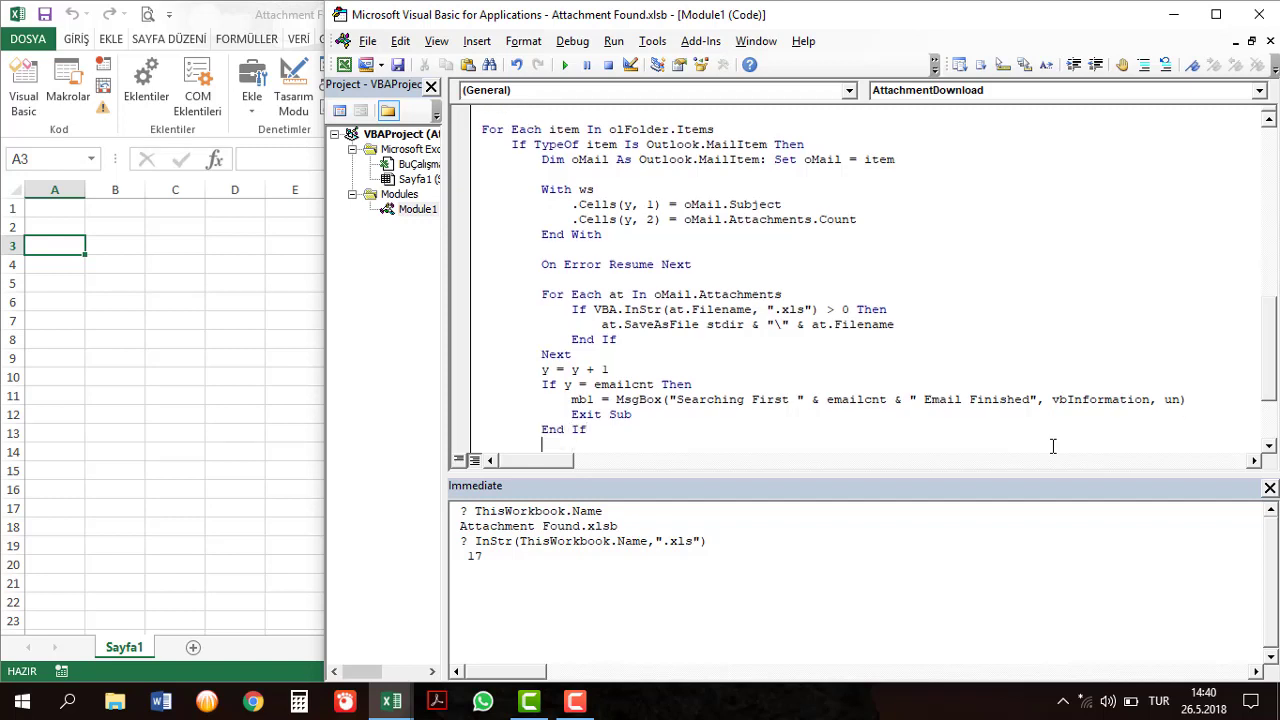
text(end)
text( if)
key(Return)
key(Return)
Delete the extra blank lines before End Sub and close the Immediate pane.
key(End)
key(Up)
key(Up)
key(Up)
key(Up)
key(Up)
key(Up)
key(Up)
key(Down)
key(Down)
key(Down)
key(Down)
key(Down)
key(Down)
key(Down)
key(Down)
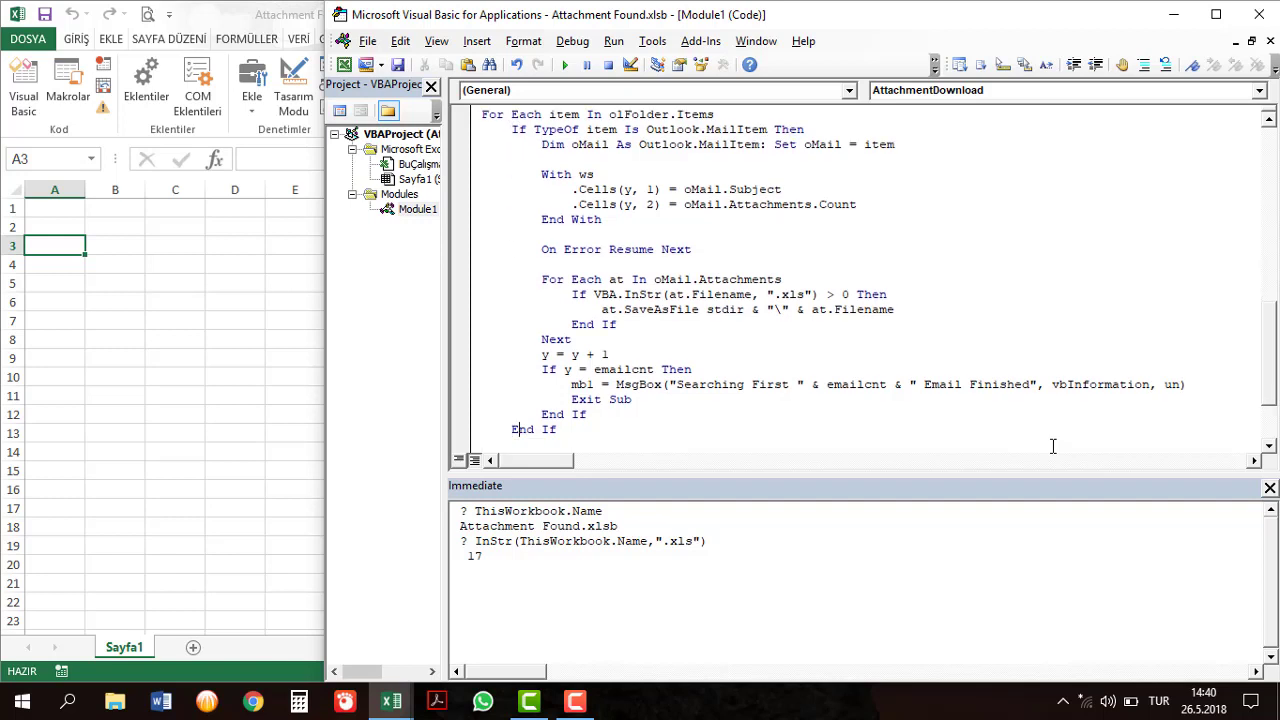
key(Right)
key(Up)
key(Up)
key(Up)
key(Up)
key(Down)
key(Down)
key(Down)
key(Down)
key(Down)
key(Down)
key(Down)
key(Down)
key(Down)
key(Down)
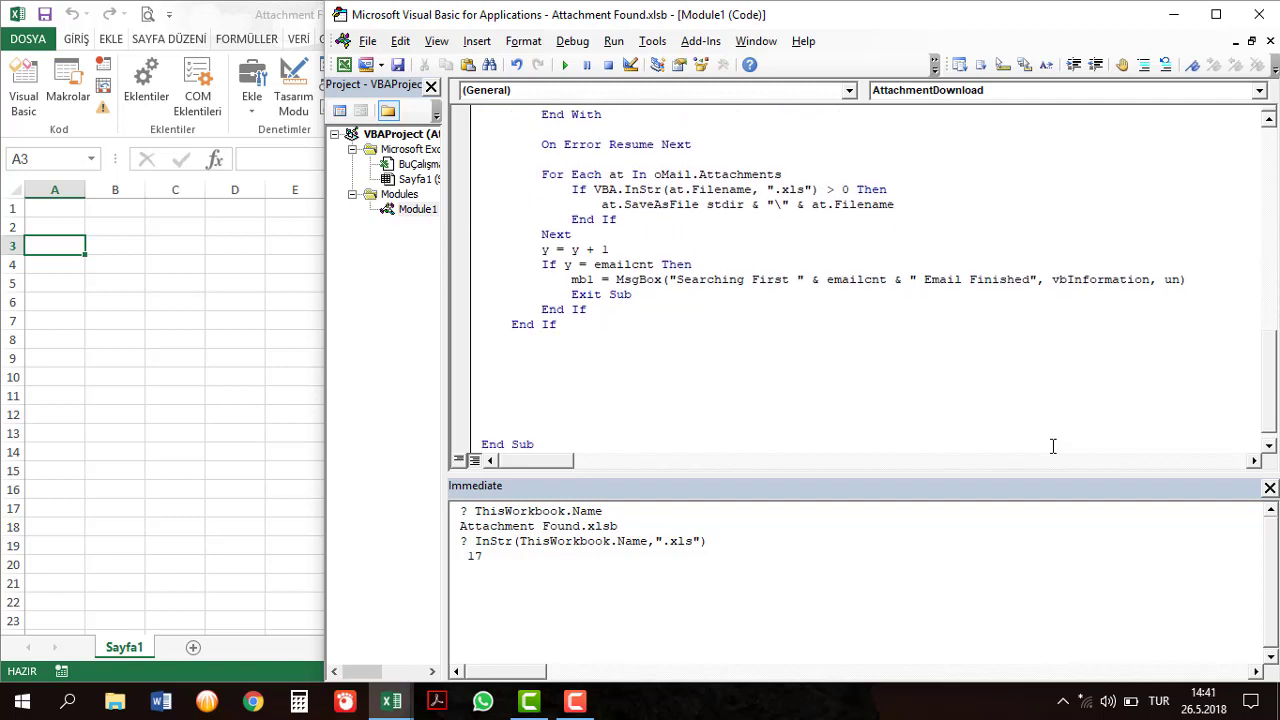
key(Up)
key(shift+Up)
key(shift+Up)
key(shift+Up)
key(shift+Up)
key(shift+Up)
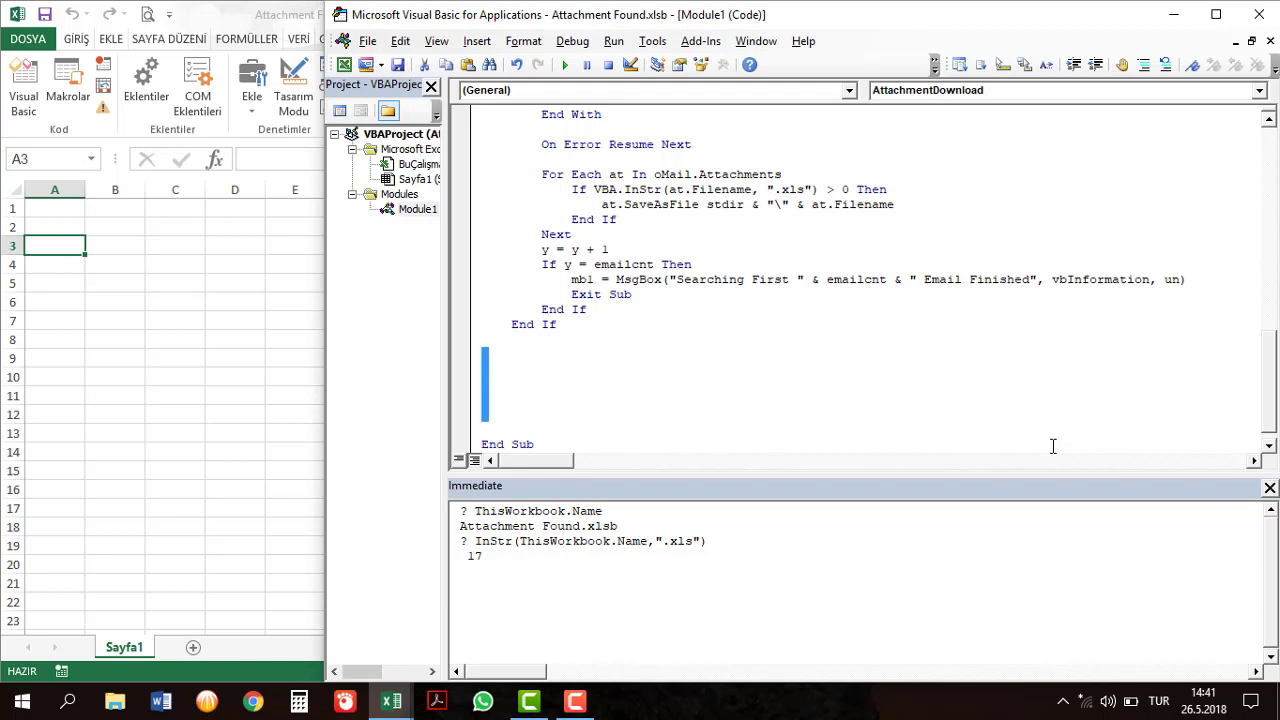
key(BackSpace)
key(BackSpace)
key(BackSpace)
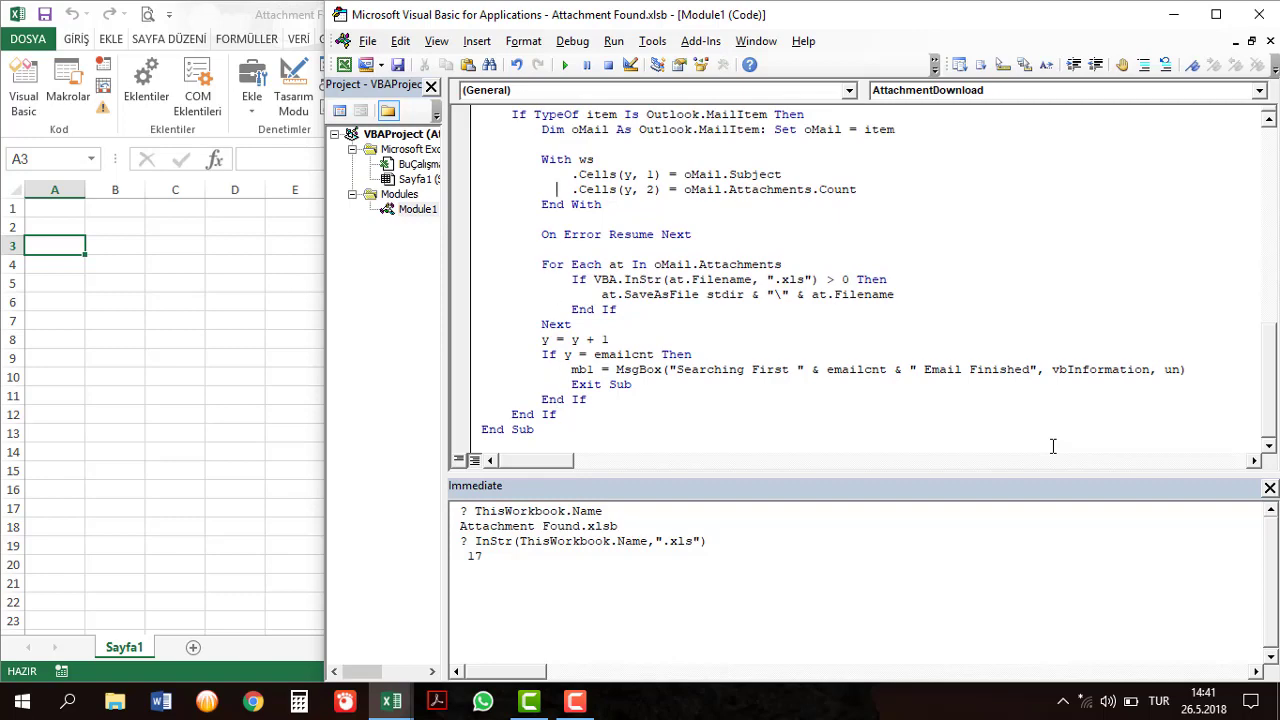
key(Up)
key(Up)
key(Up)
key(Up)
key(Up)
key(Up)
key(Up)
key(Up)
key(Up)
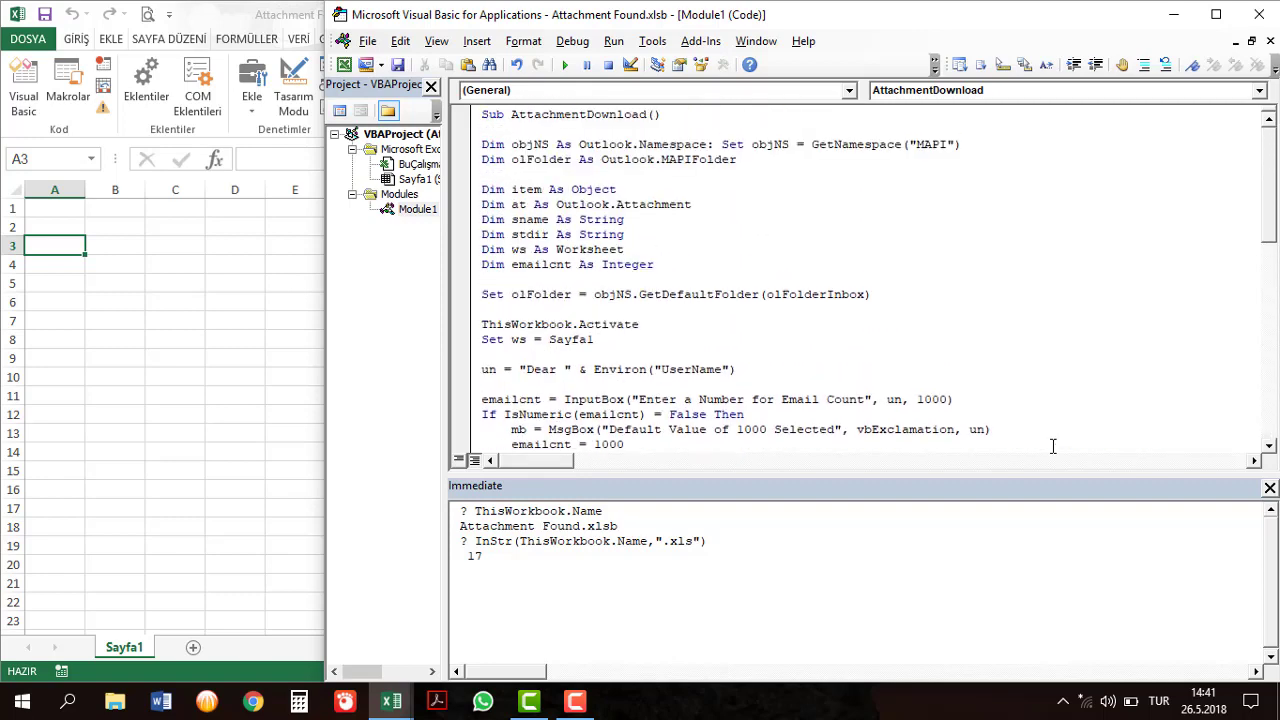
click(1269, 489)
click(823, 414)
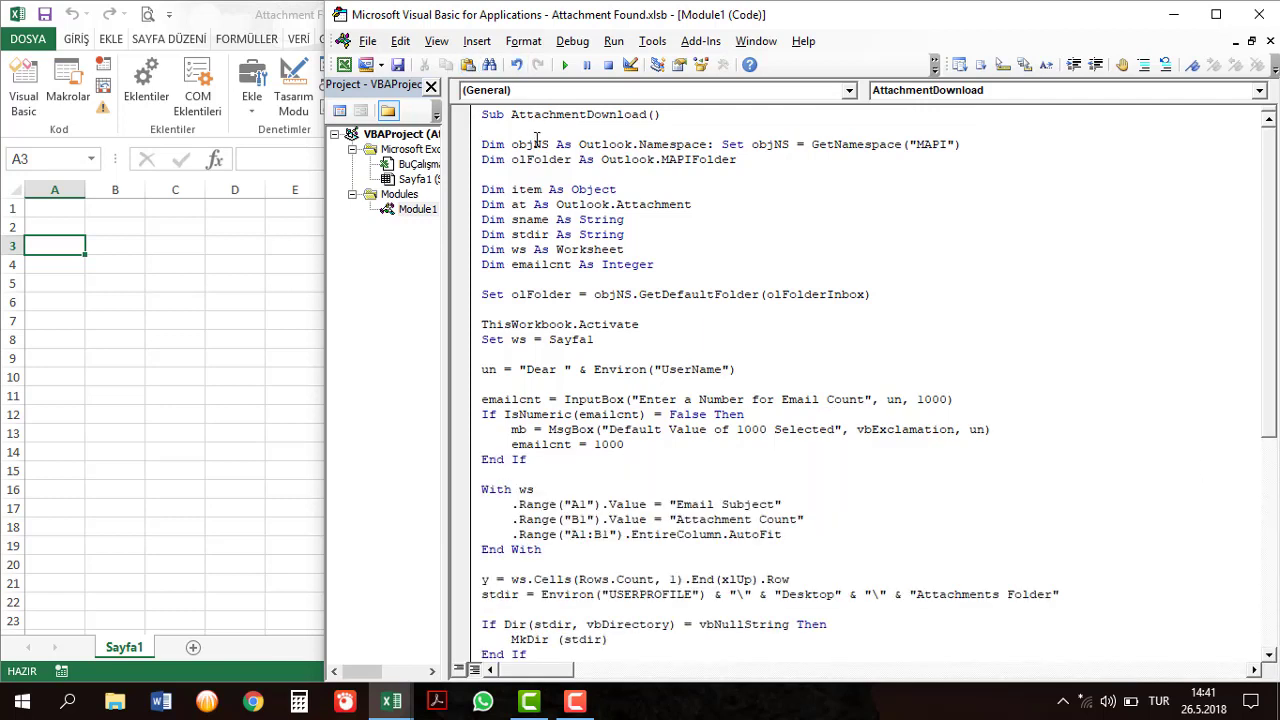
Run the macro, dismiss the 'For without Next' error, and add Next after the last End If.
key(F5)
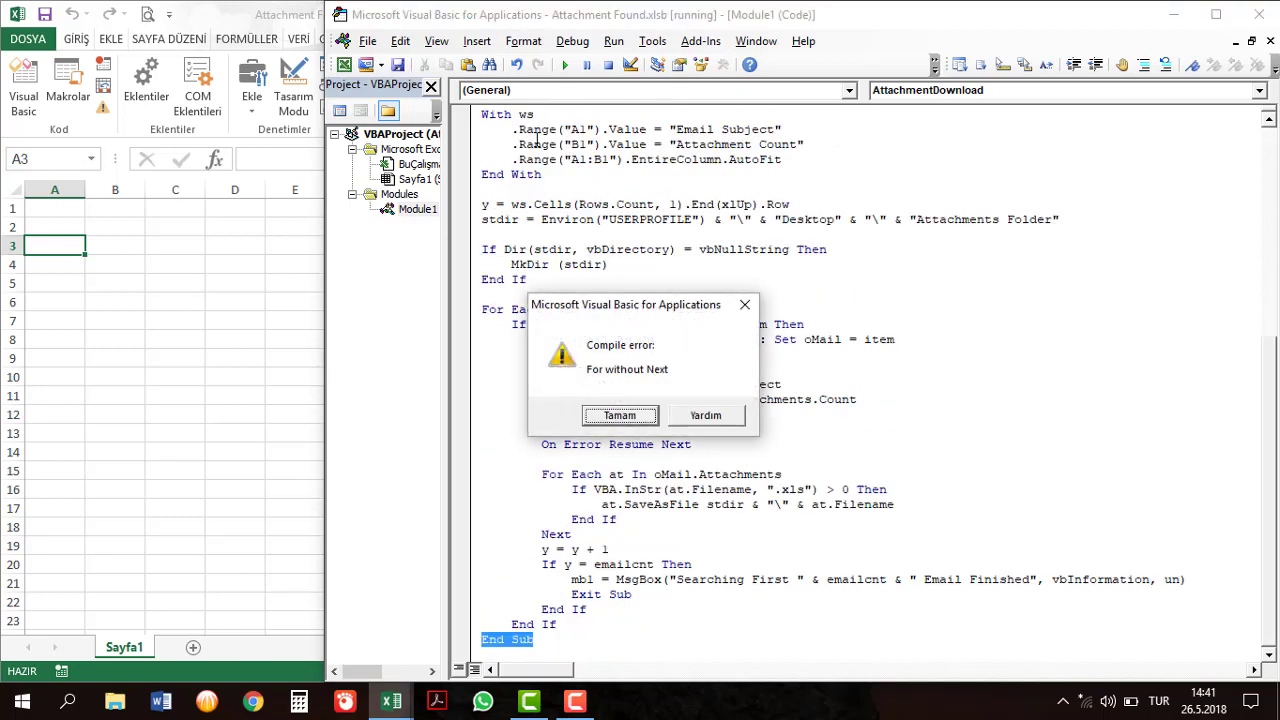
click(611, 420)
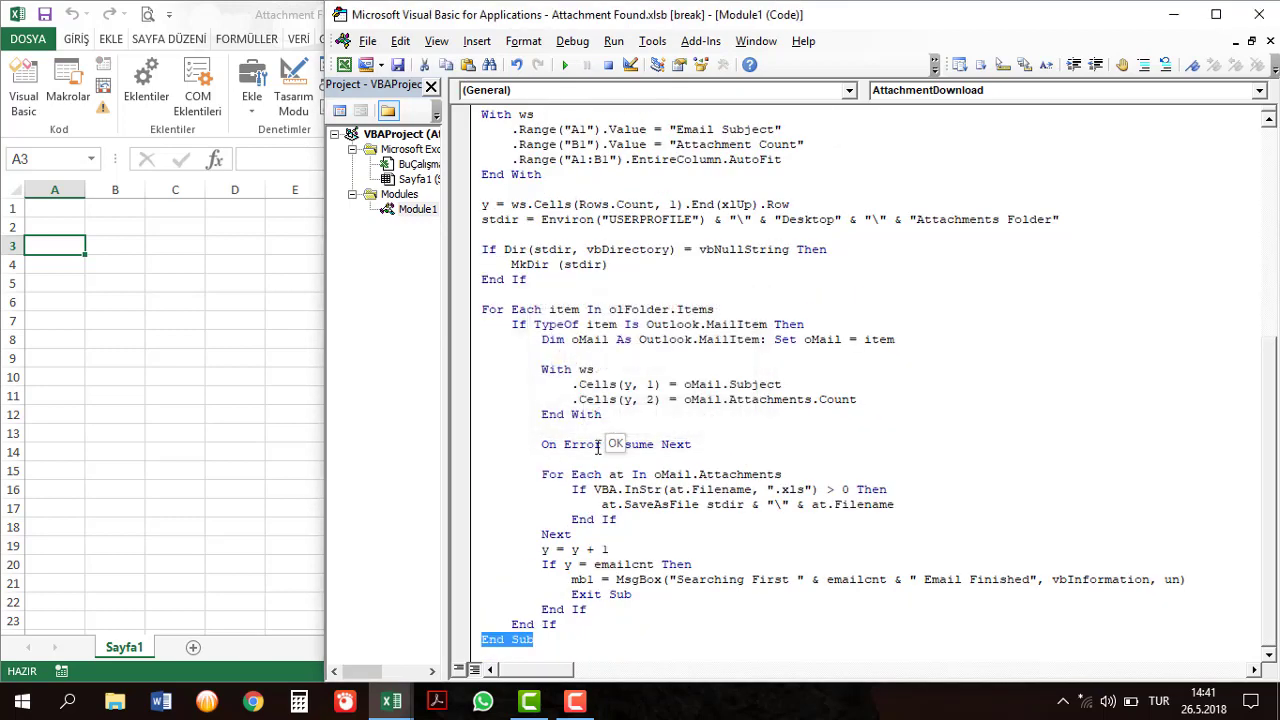
click(485, 311)
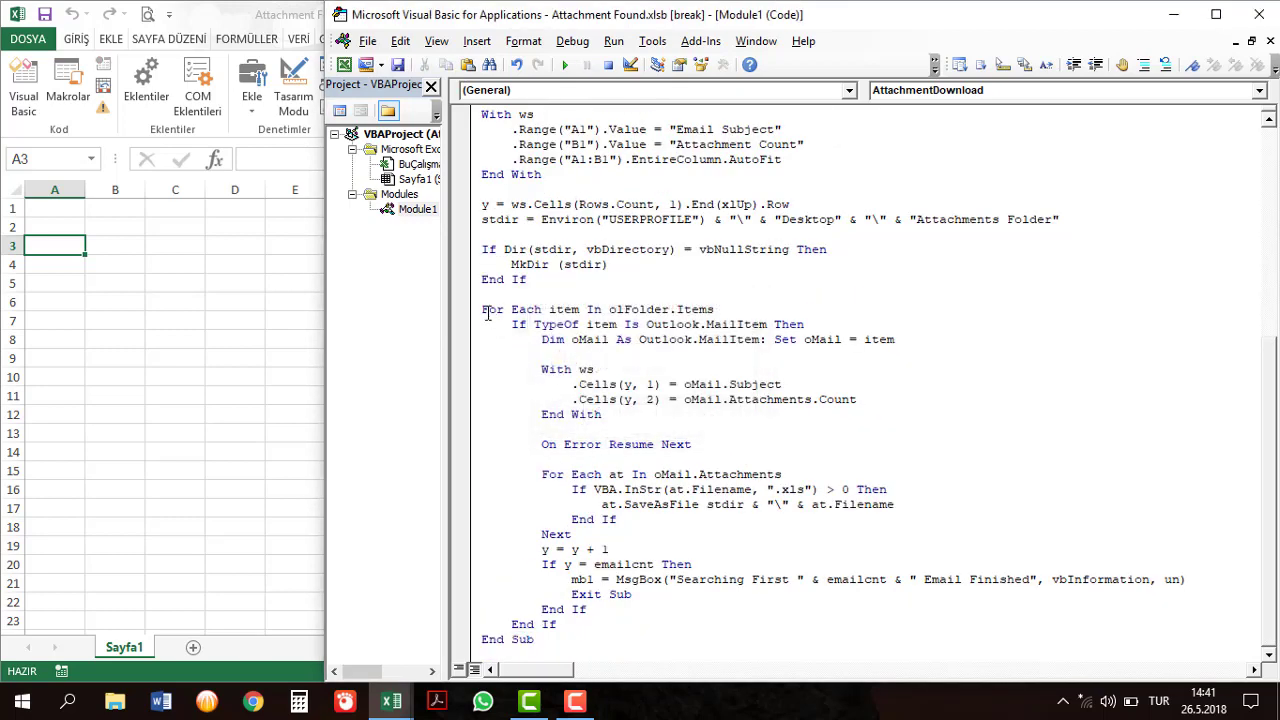
key(Down)
key(Down)
key(Down)
key(Down)
key(Return)
key(BackSpace)
text(en)
text(xt)
key(Return)
key(shift+Right)
key(shift+Right)
key(shift+Right)
key(shift+Right)
text(nex)
text(t)
key(Down)
Switch to the Excel workbook, select cell B2, then return to the code.
click(573, 41)
click(596, 72)
click(45, 227)
click(94, 224)
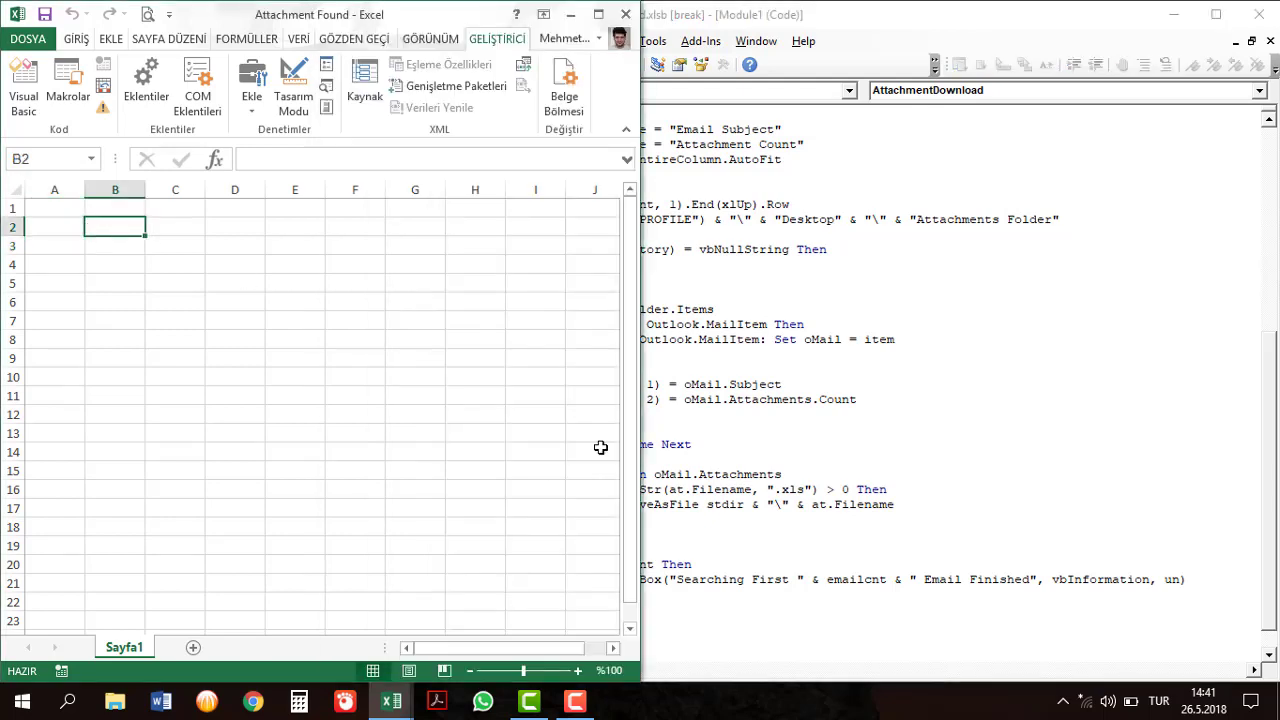
click(672, 604)
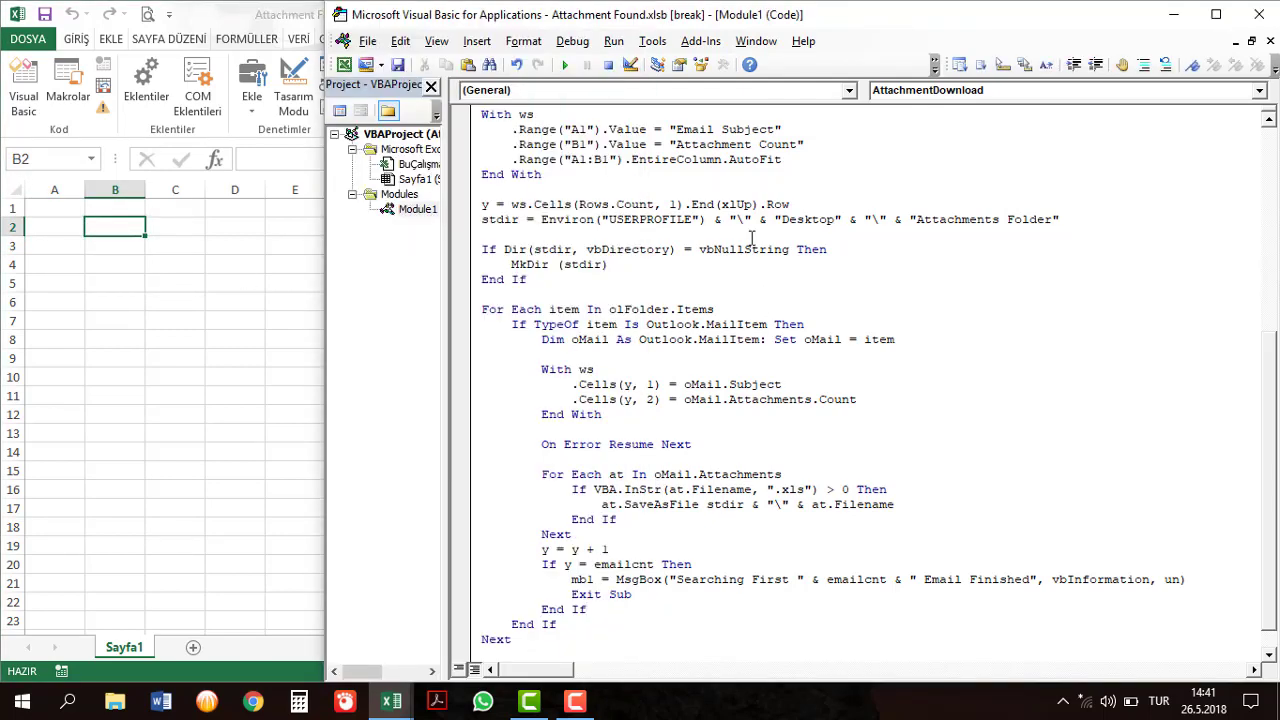
Delete the .Range("A1:B1").EntireColumn.AutoFit line from the header With ws block.
drag(797, 159, 468, 159)
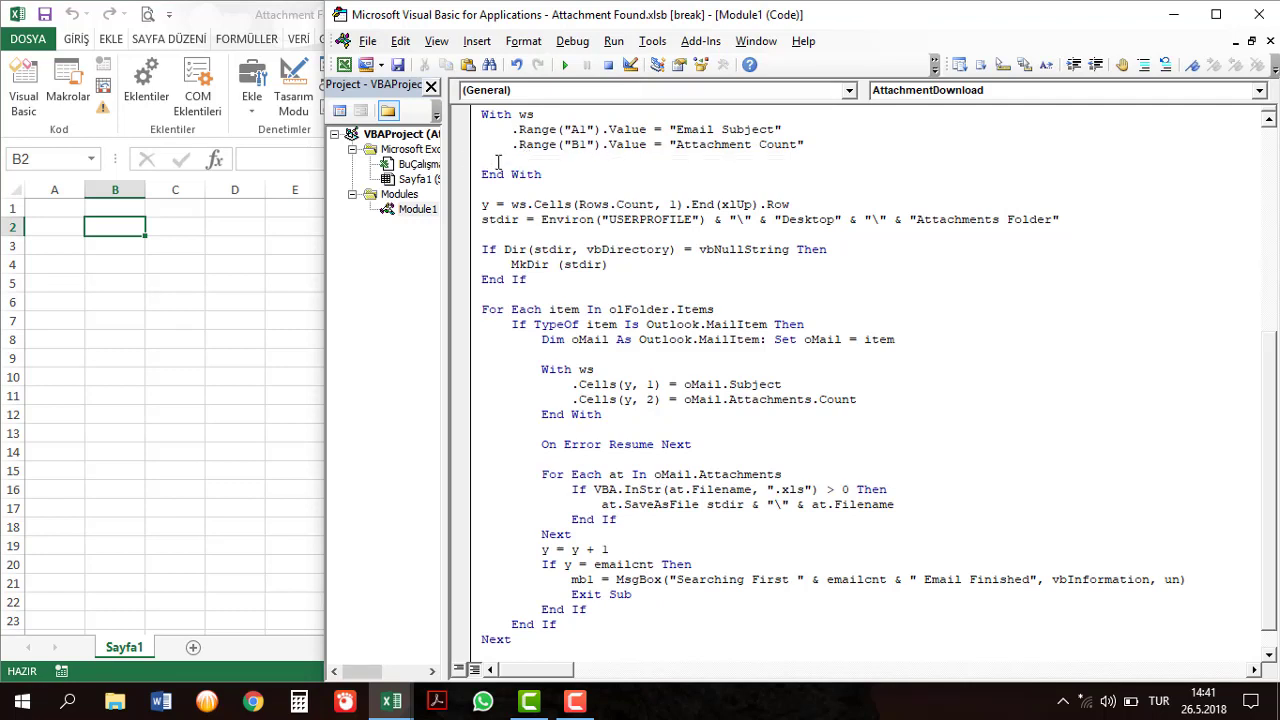
key(Delete)
key(BackSpace)
key(Down)
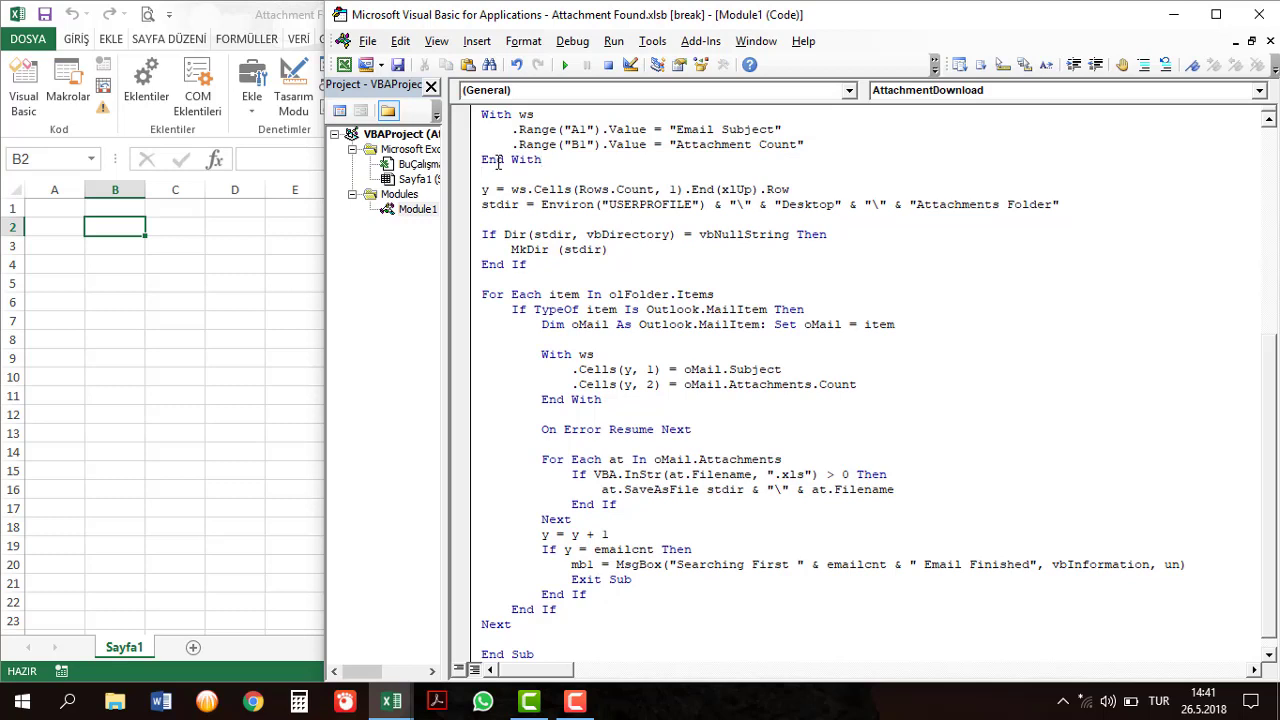
key(ctrl+End)
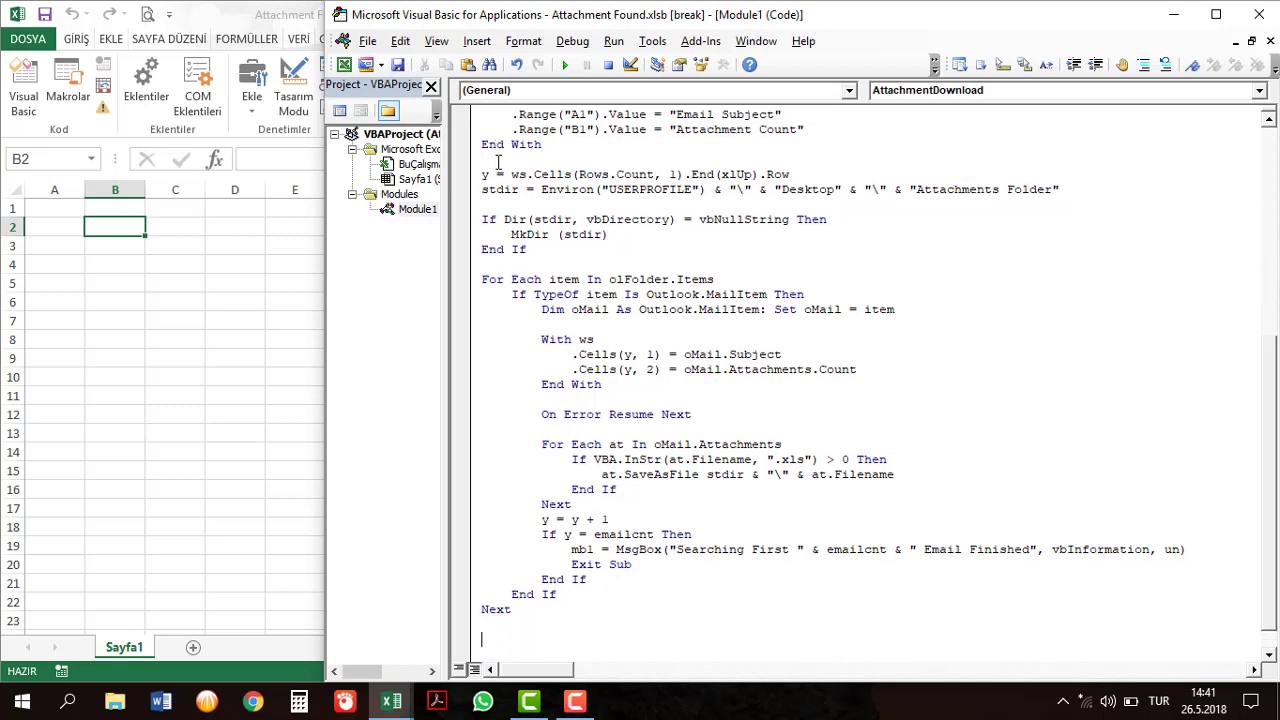
Below Next, open a With ws block and begin a .Range("A reference.
text(wit)
key(BackSpace)
text(th ws)
key(Return)
key(Return)
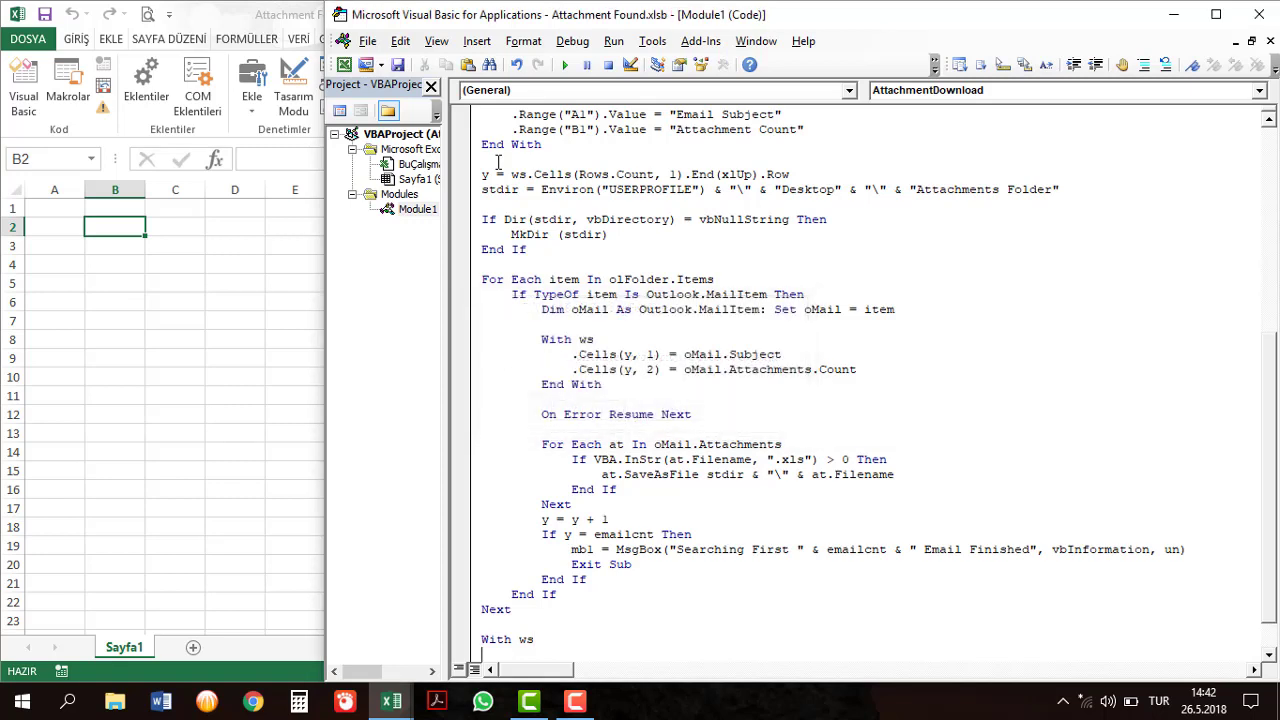
key(Tab)
text(.)
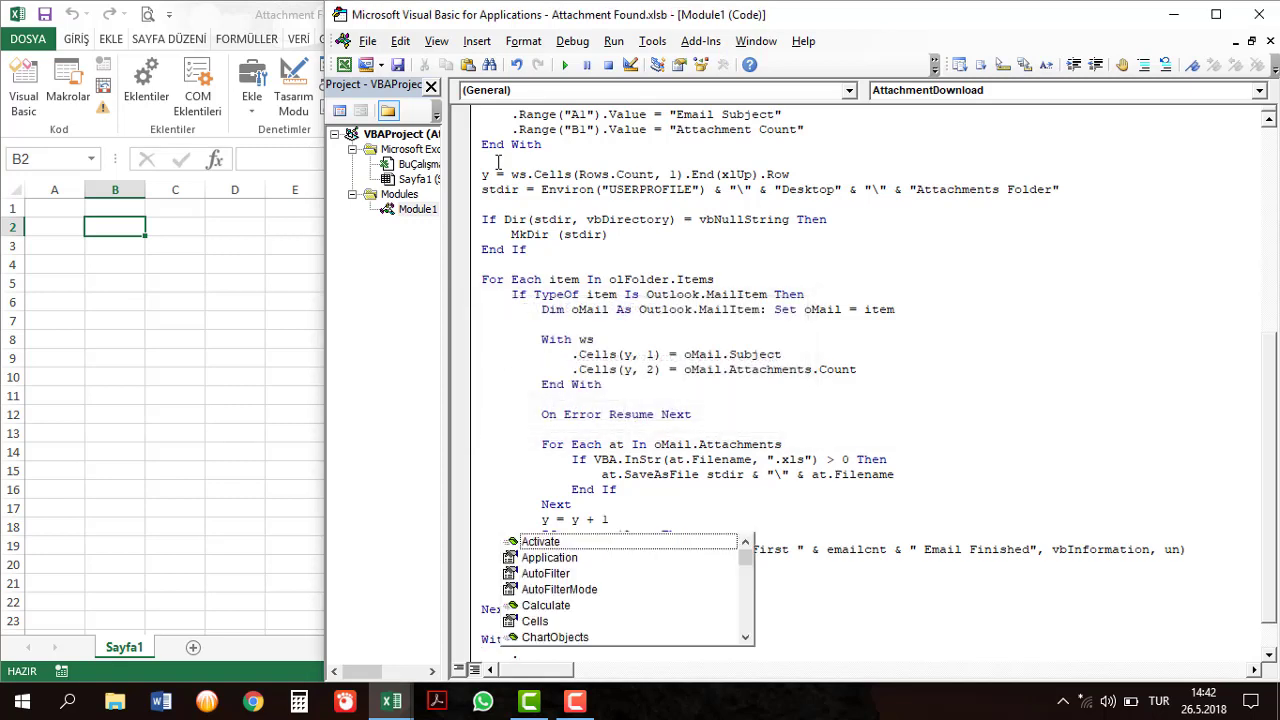
text(Ra)
key(Tab)
text((")
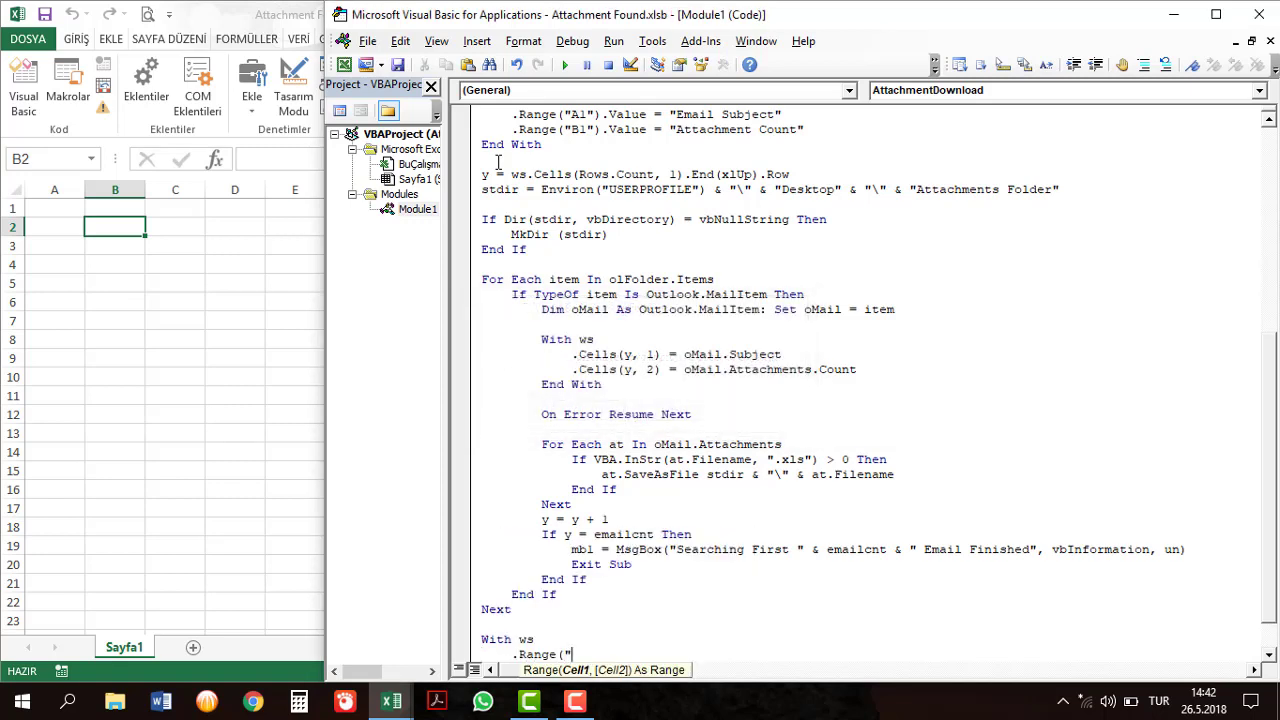
text(A1:)
click(575, 701)
click(845, 524)
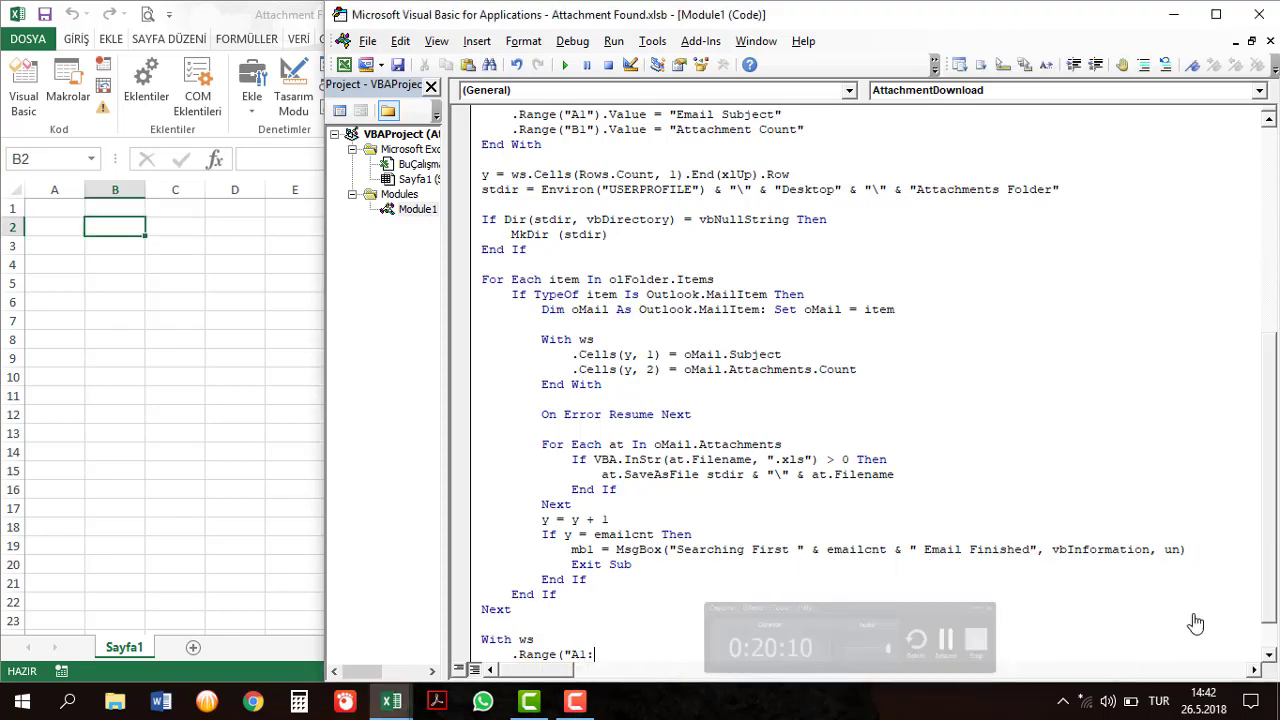
Complete .Range("A1:B1").EntireColumn.AutoFit and close the block with End With.
text(B)
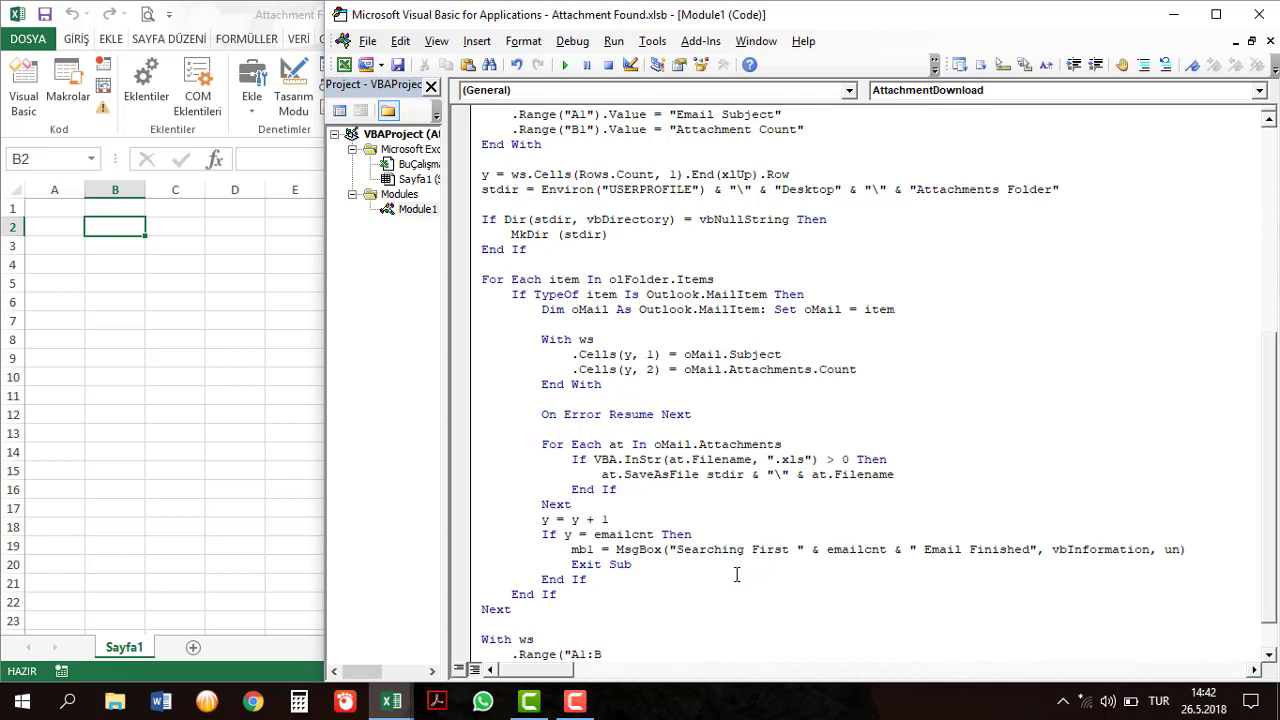
text(1"))
text(.a)
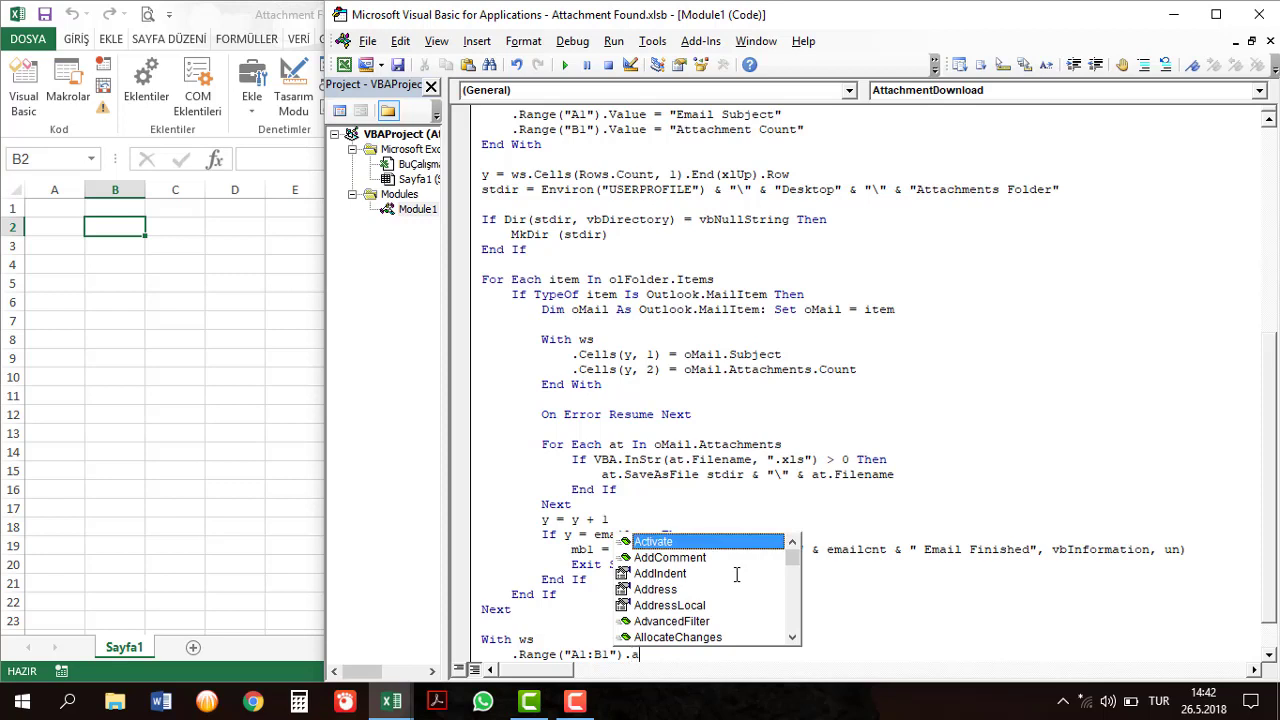
key(BackSpace)
text(ent)
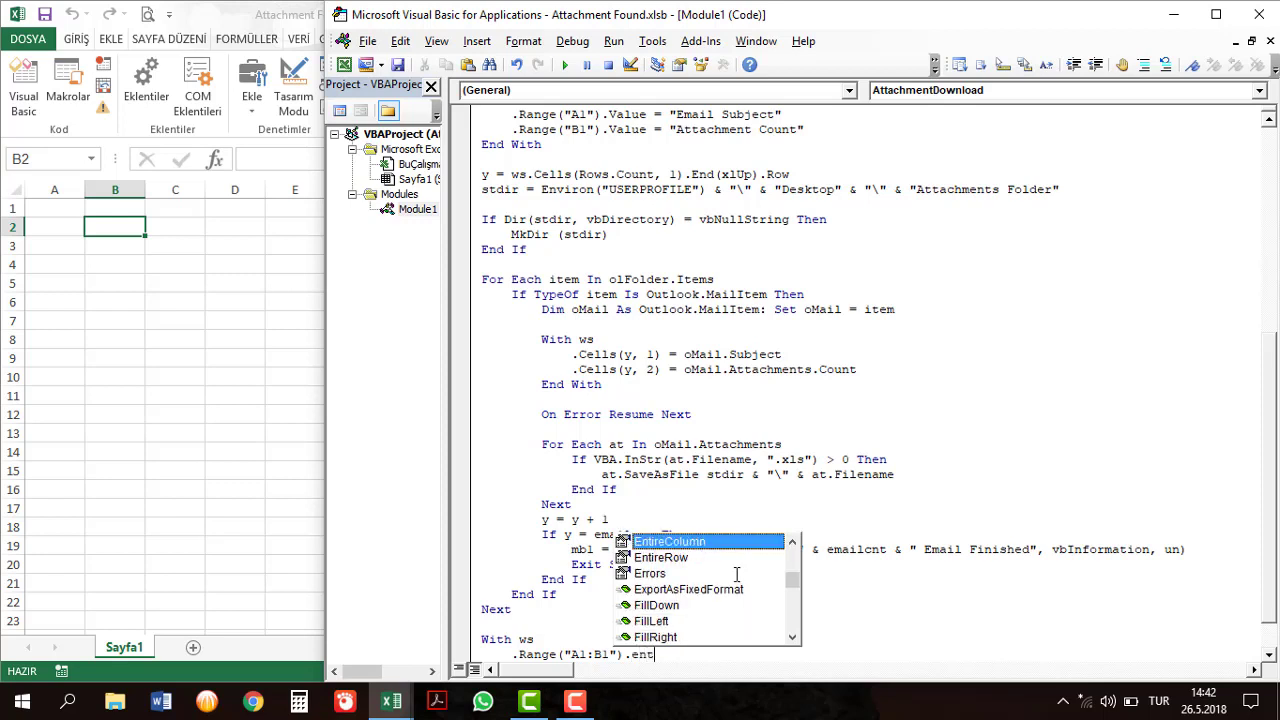
key(Tab)
text(.auto)
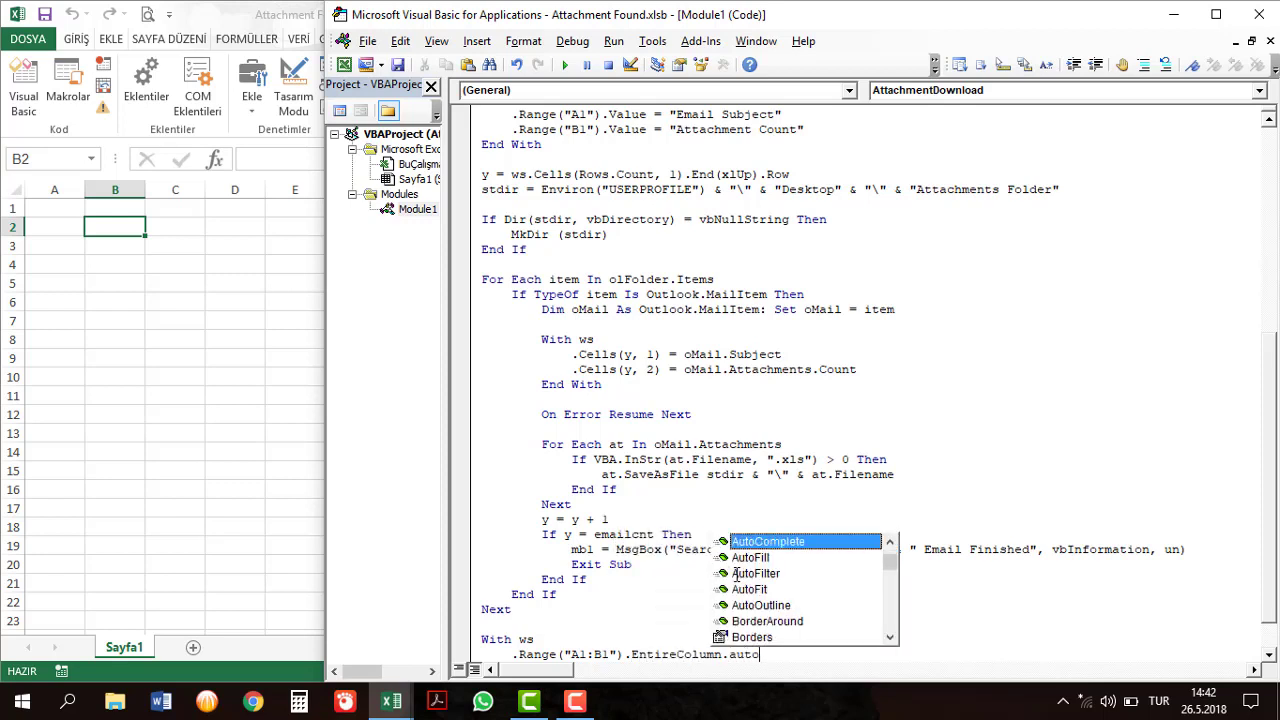
key(Down)
key(Down)
key(Down)
key(Tab)
key(Return)
key(BackSpace)
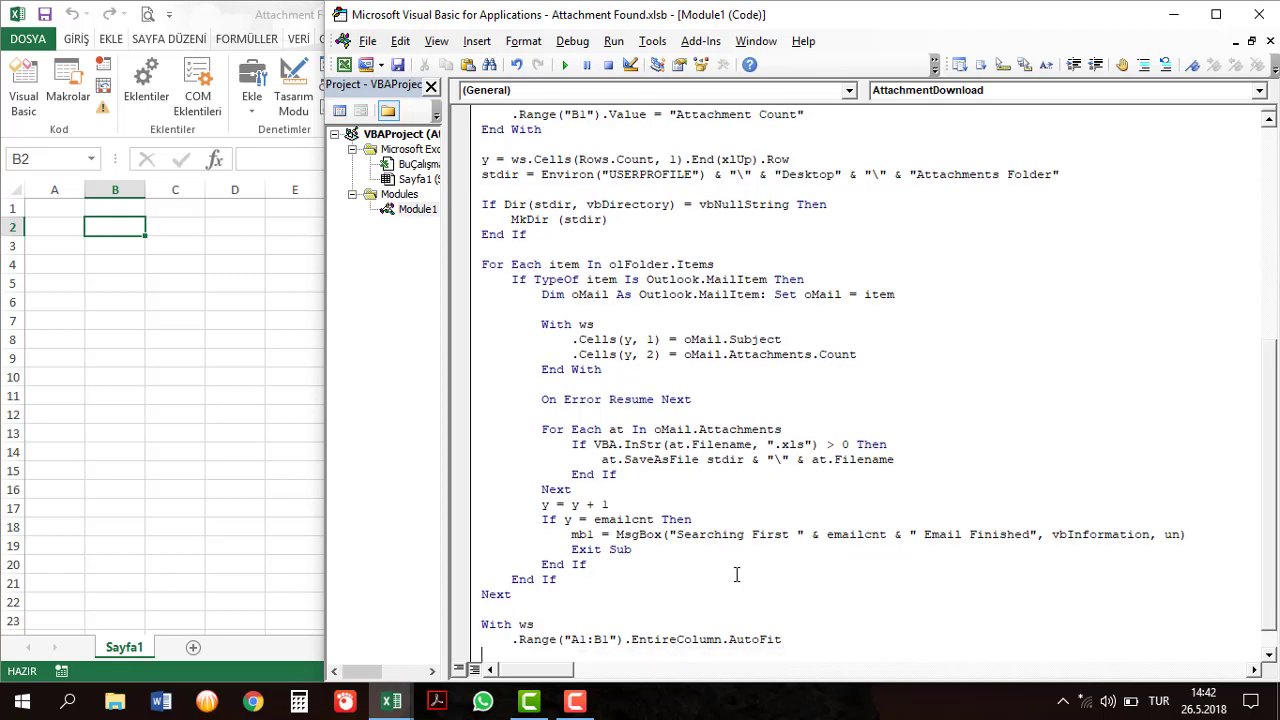
text(end with)
key(Return)
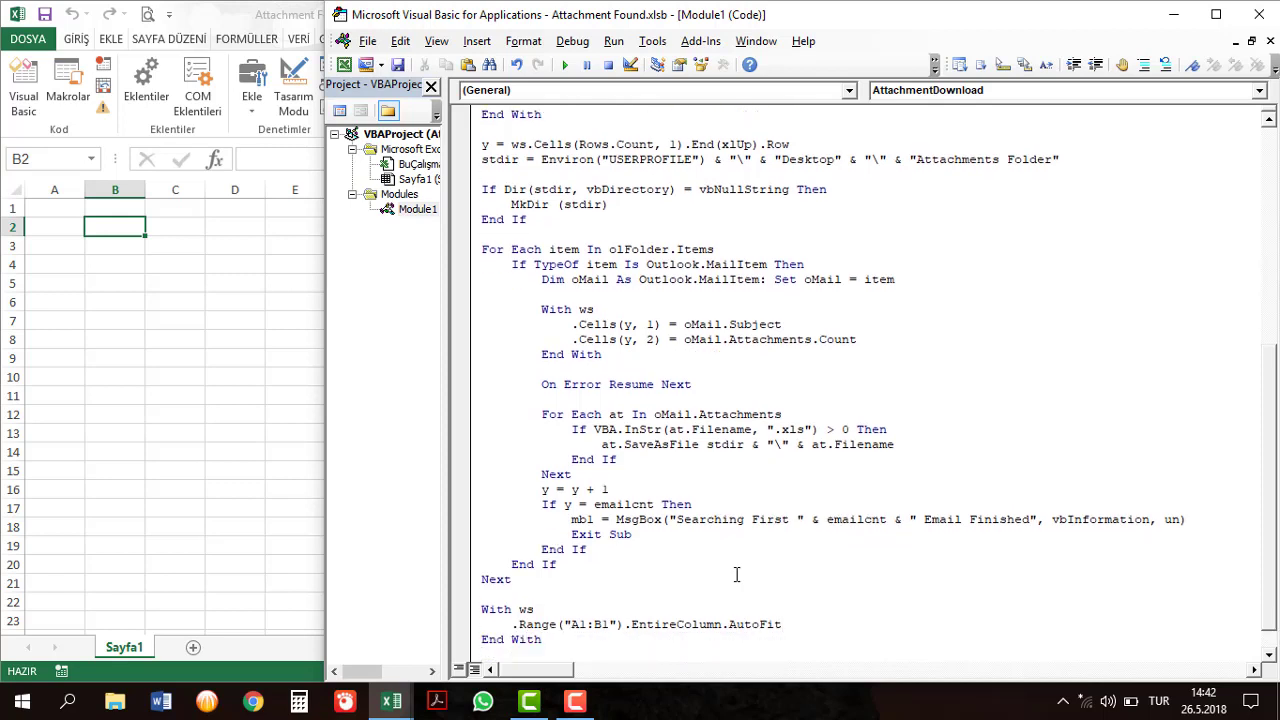
key(Up)
key(Up)
key(Up)
key(Up)
key(Up)
key(Up)
key(Up)
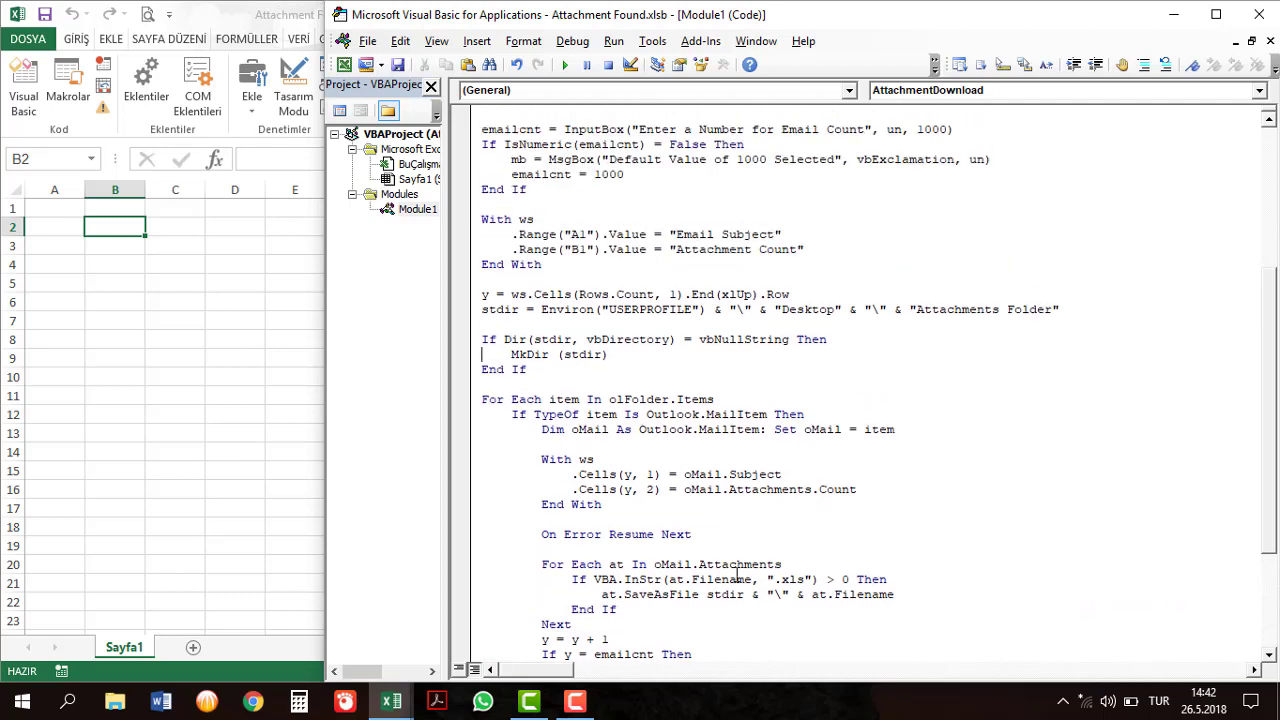
After the input-check End If, start a With Application block setting .DisplayAlerts = False.
key(Down)
key(Down)
key(Up)
key(Up)
key(Up)
key(Up)
key(Up)
key(Up)
key(Up)
key(Up)
key(Up)
key(Down)
key(Down)
key(Right)
key(Right)
key(Right)
key(Return)
key(Return)
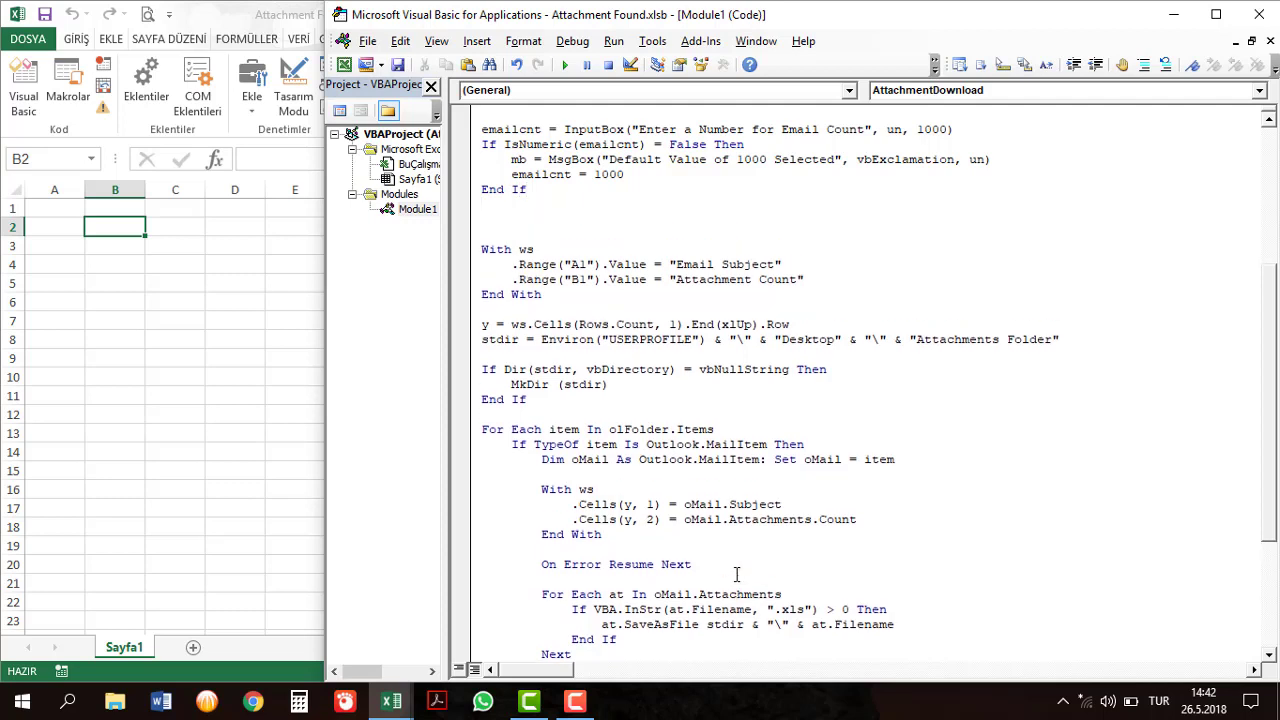
text(with a)
text(pplica)
key(BackSpace)
key(BackSpace)
key(BackSpace)
key(ctrl+space)
key(Tab)
key(Return)
key(Tab)
text(.dis)
key(Tab)
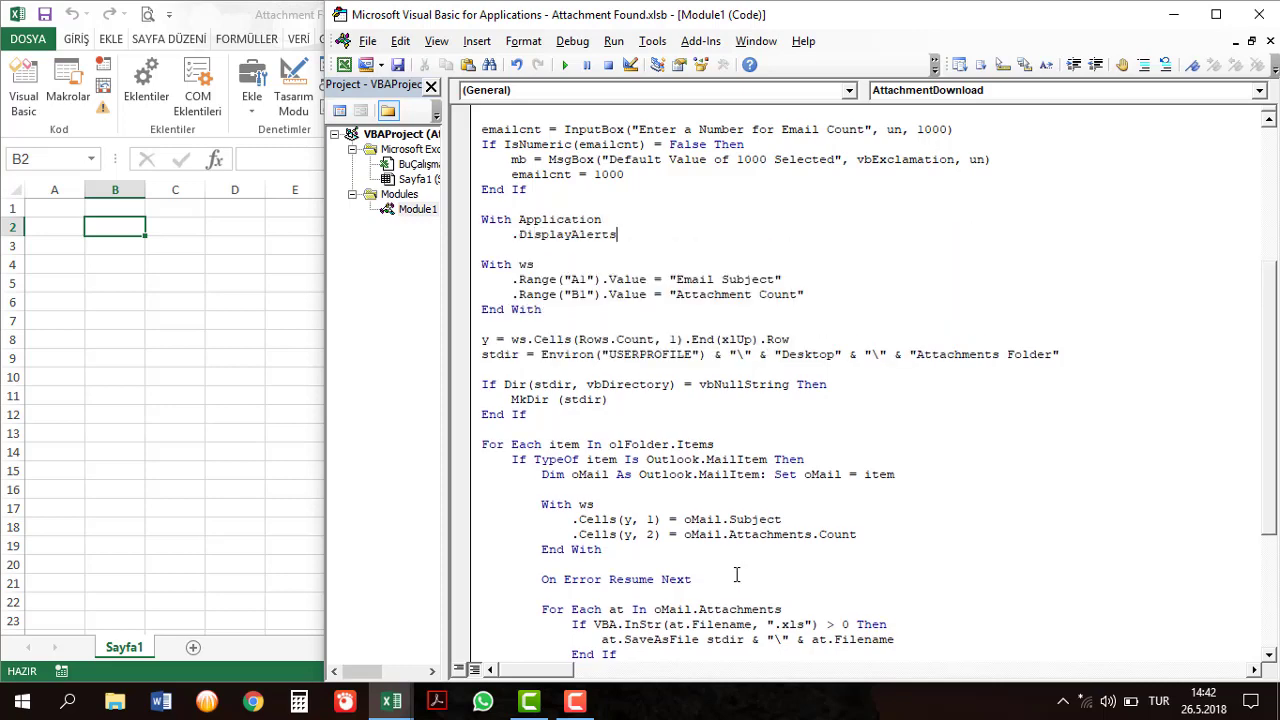
text(=false)
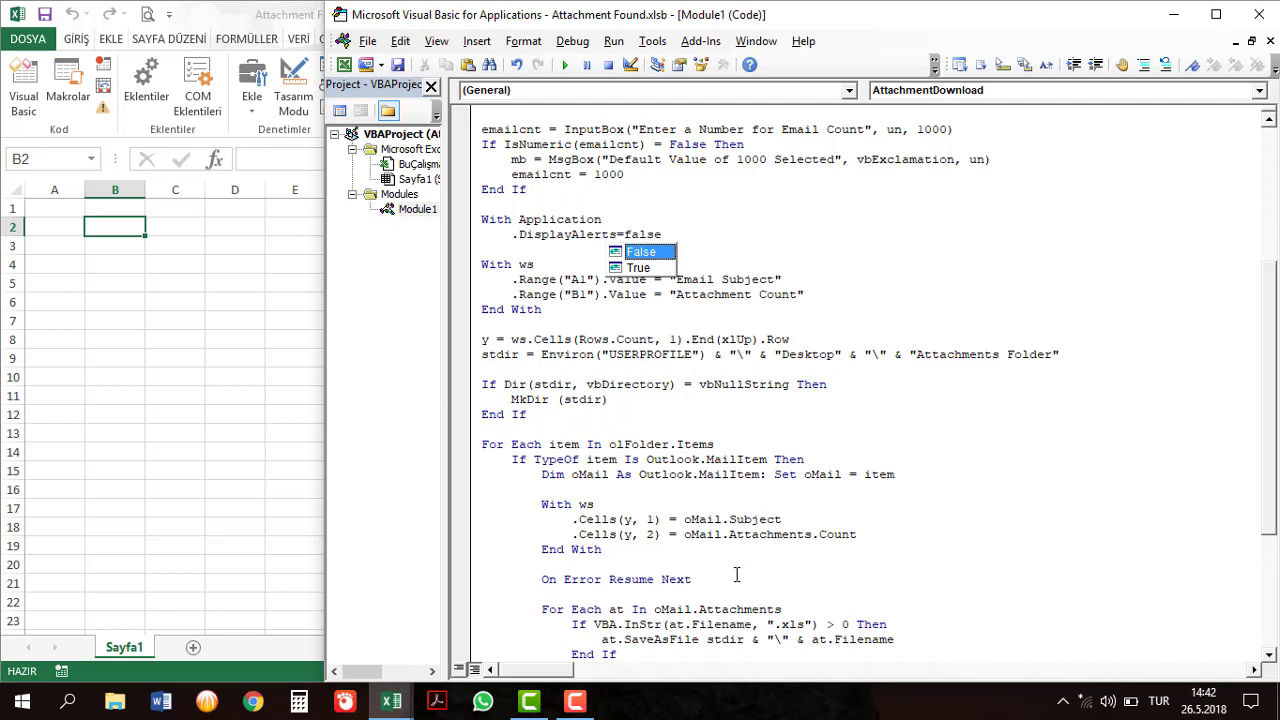
key(Tab)
Add .ScreenUpdating = False to the block and close it with End With.
key(Return)
text(.s)
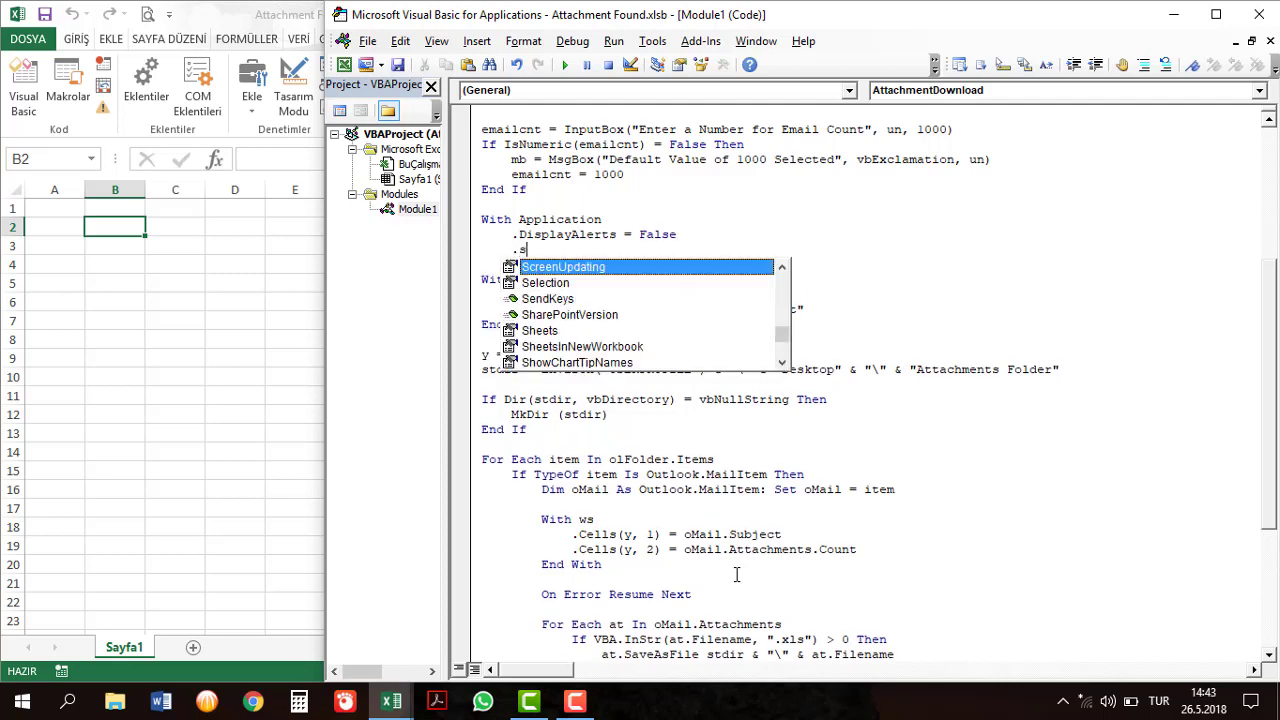
key(Tab)
text(=fa)
key(Tab)
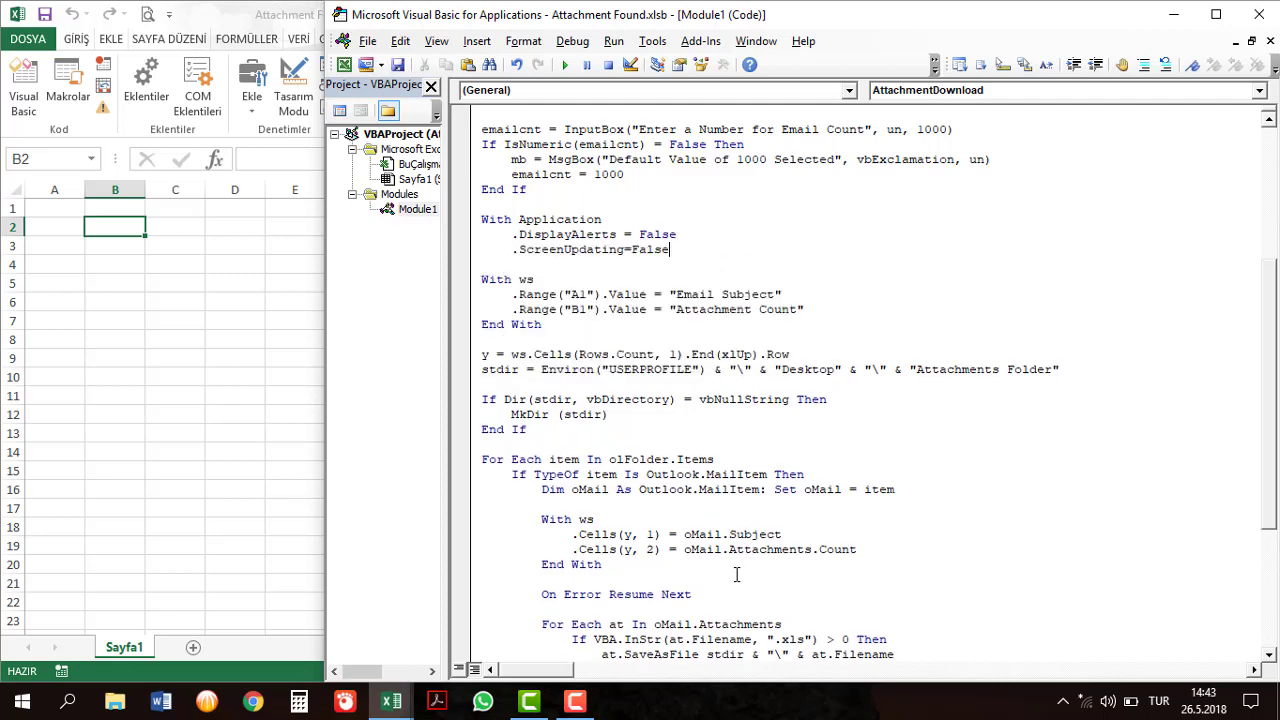
key(Return)
text(end wi)
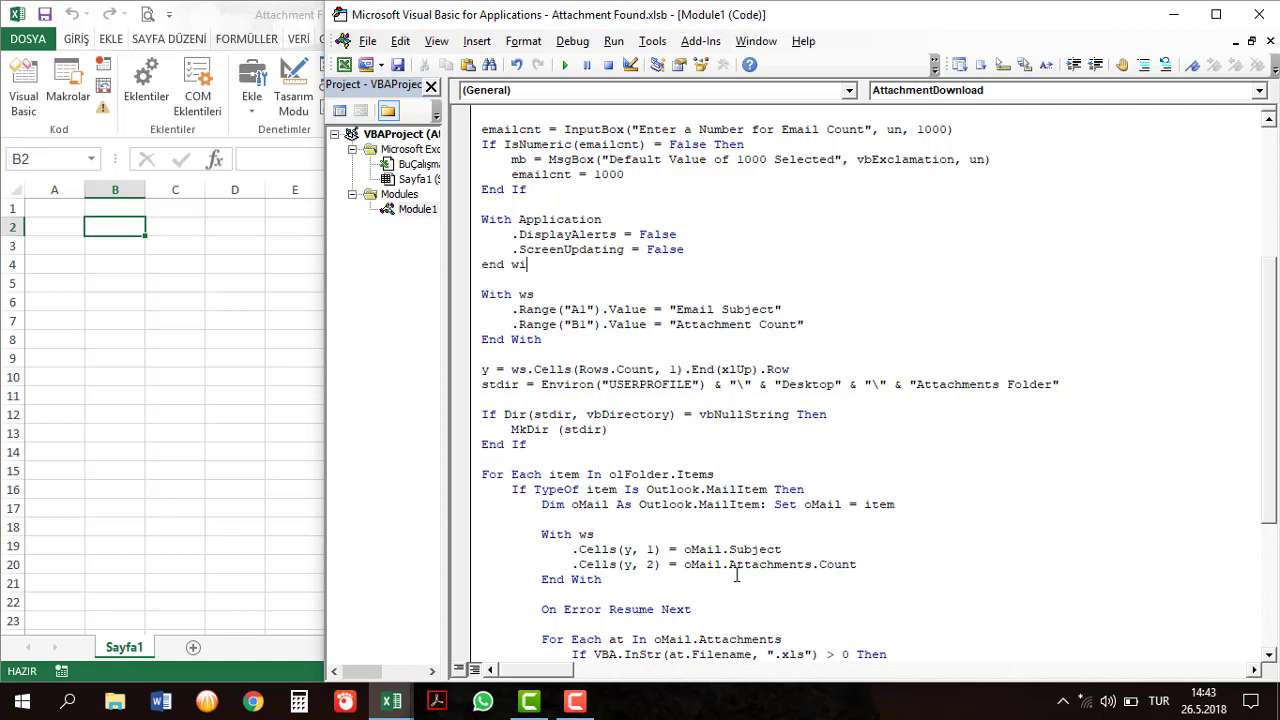
text(th)
key(Return)
Copy the With Application block and paste it after the macro's final End With.
key(Left)
key(shift+Up)
key(shift+Up)
key(shift+Up)
key(ctrl+c)
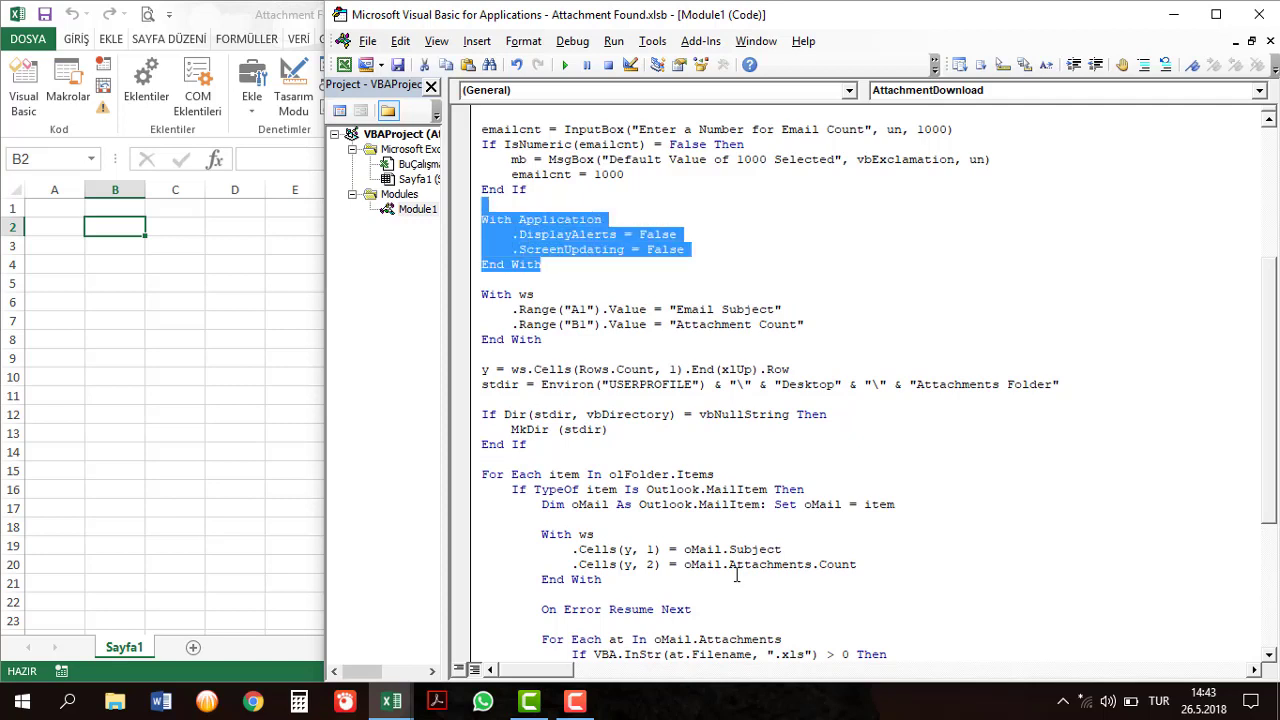
key(Down)
key(Down)
key(Down)
key(Down)
key(Down)
key(Down)
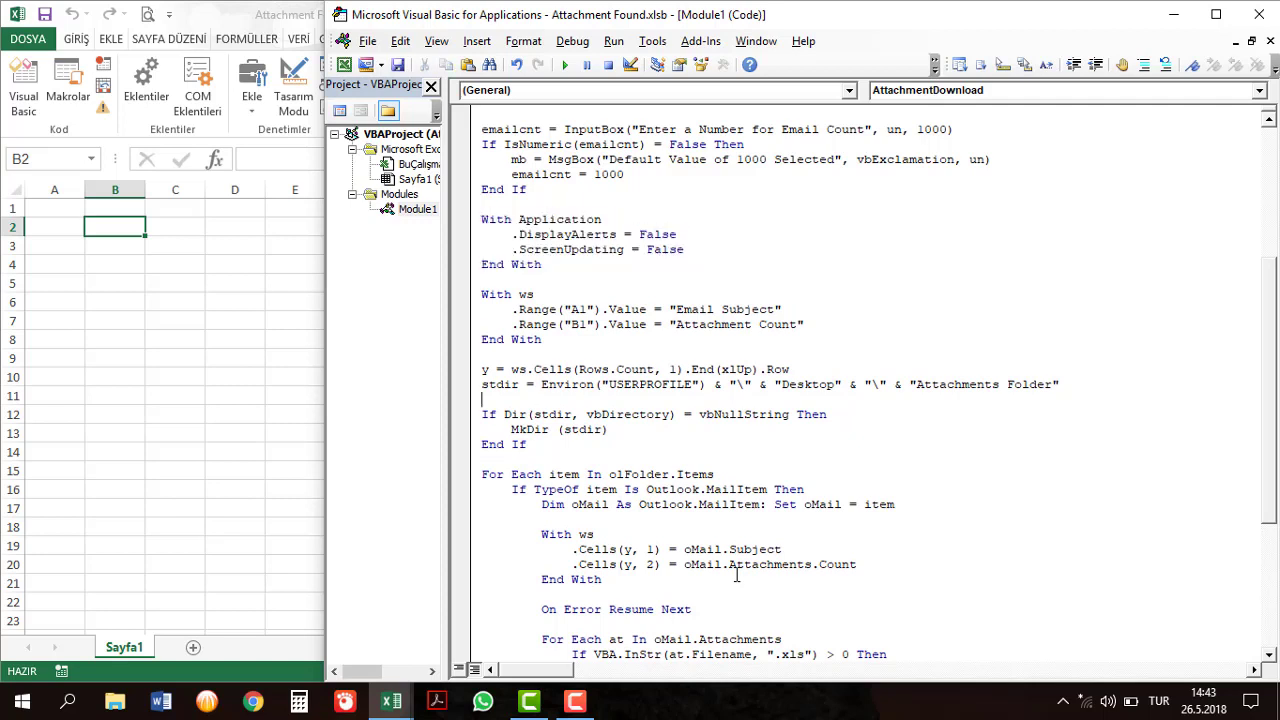
key(Down)
key(Down)
key(Down)
key(Down)
key(Down)
key(Down)
key(Up)
key(Up)
key(Up)
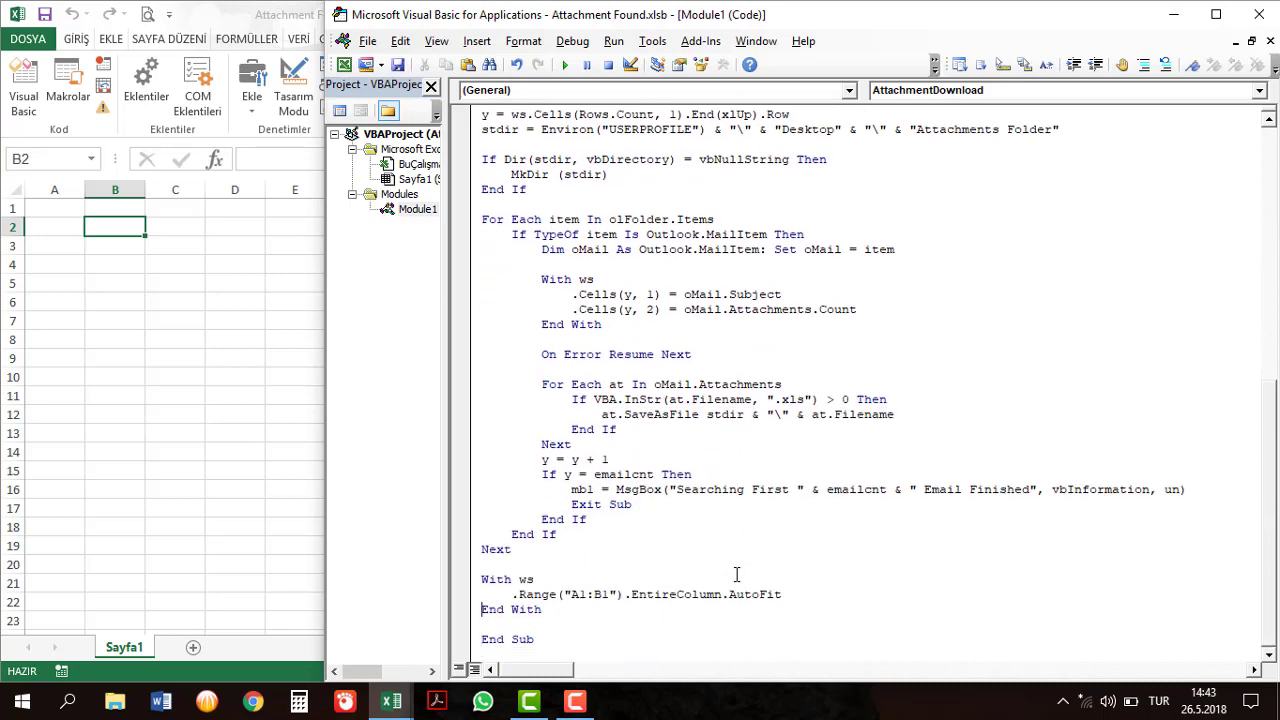
key(End)
key(Return)
key(Return)
key(ctrl+v)
In the pasted block, change DisplayAlerts and ScreenUpdating to True.
key(BackSpace)
key(Up)
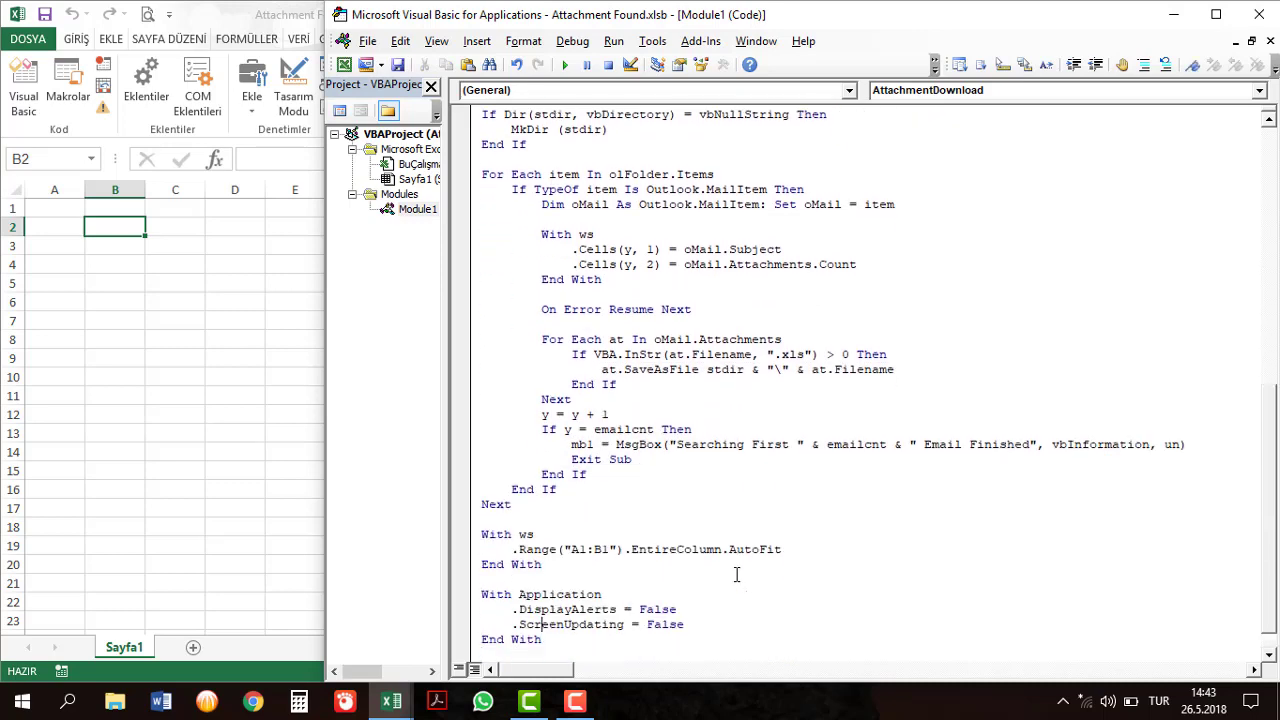
key(Up)
key(Right)
key(shift+End)
text(True)
key(shift+End)
text(True)
key(Up)
key(Up)
Step through the macro with F8 past the Outlook, folder and sheet setup to the InputBox line.
click(664, 390)
key(F8)
key(F8)
key(F8)
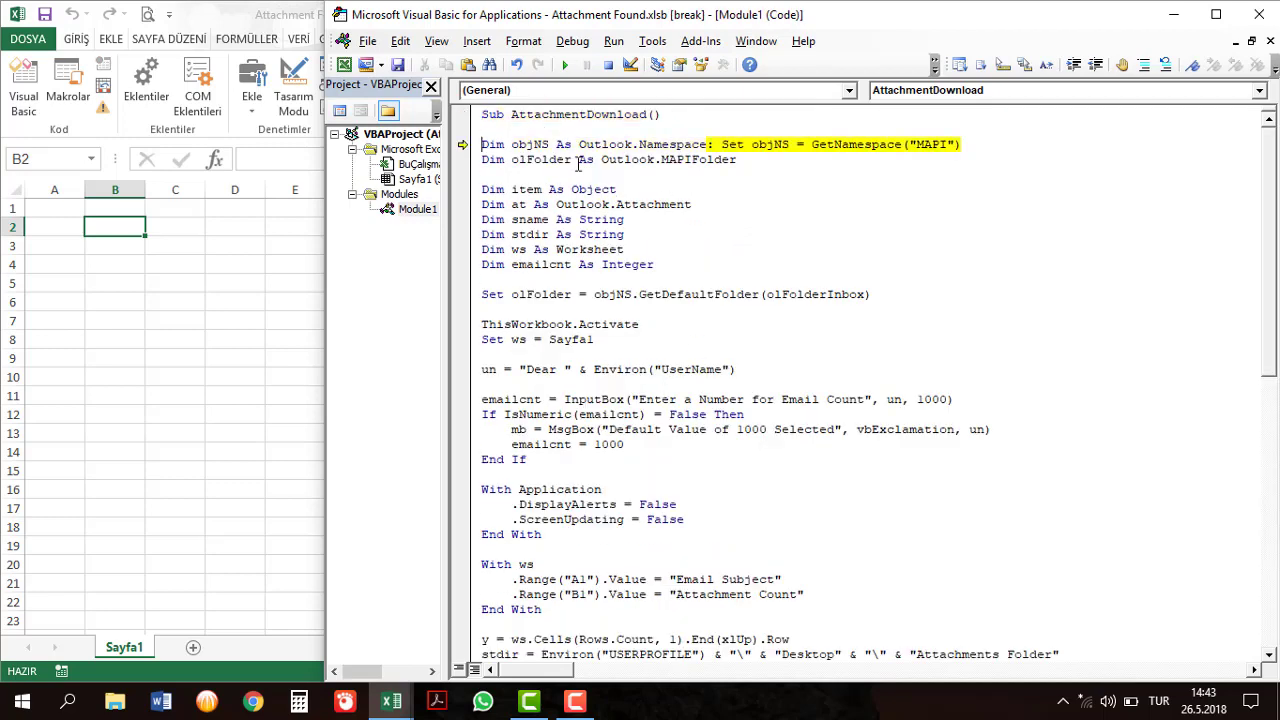
key(F8)
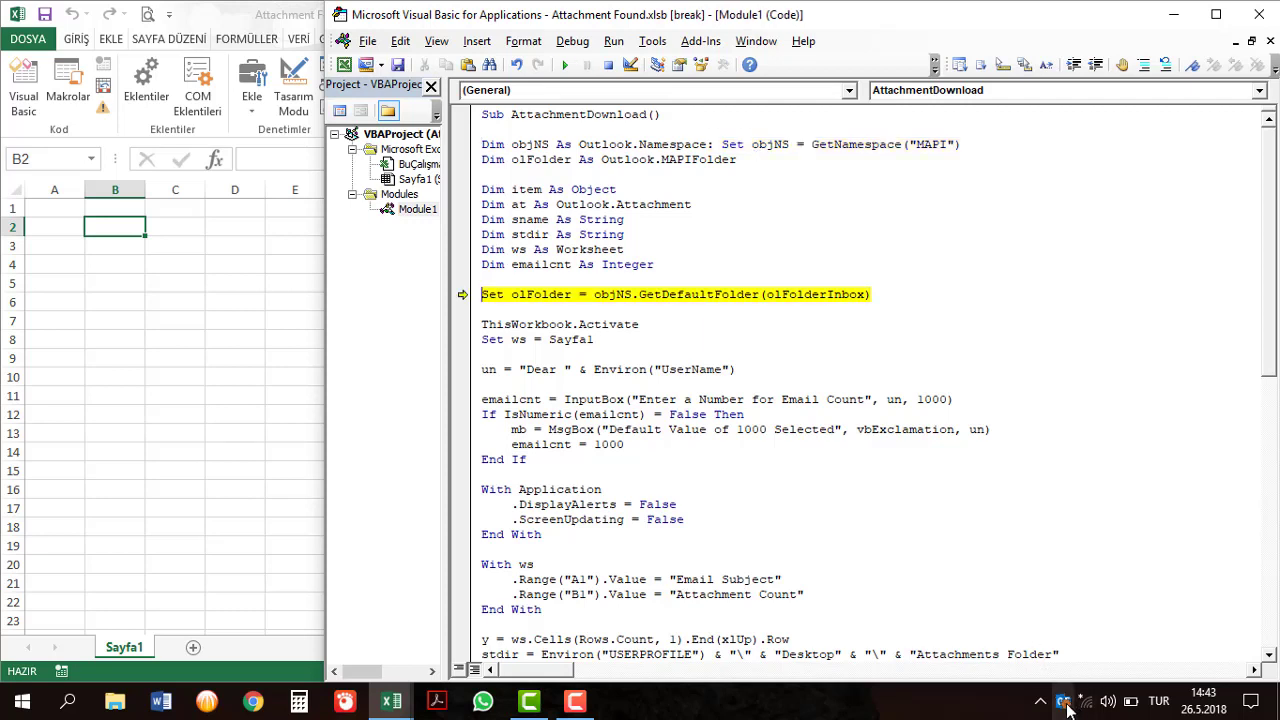
mouse_move(1067, 703)
key(F8)
key(F8)
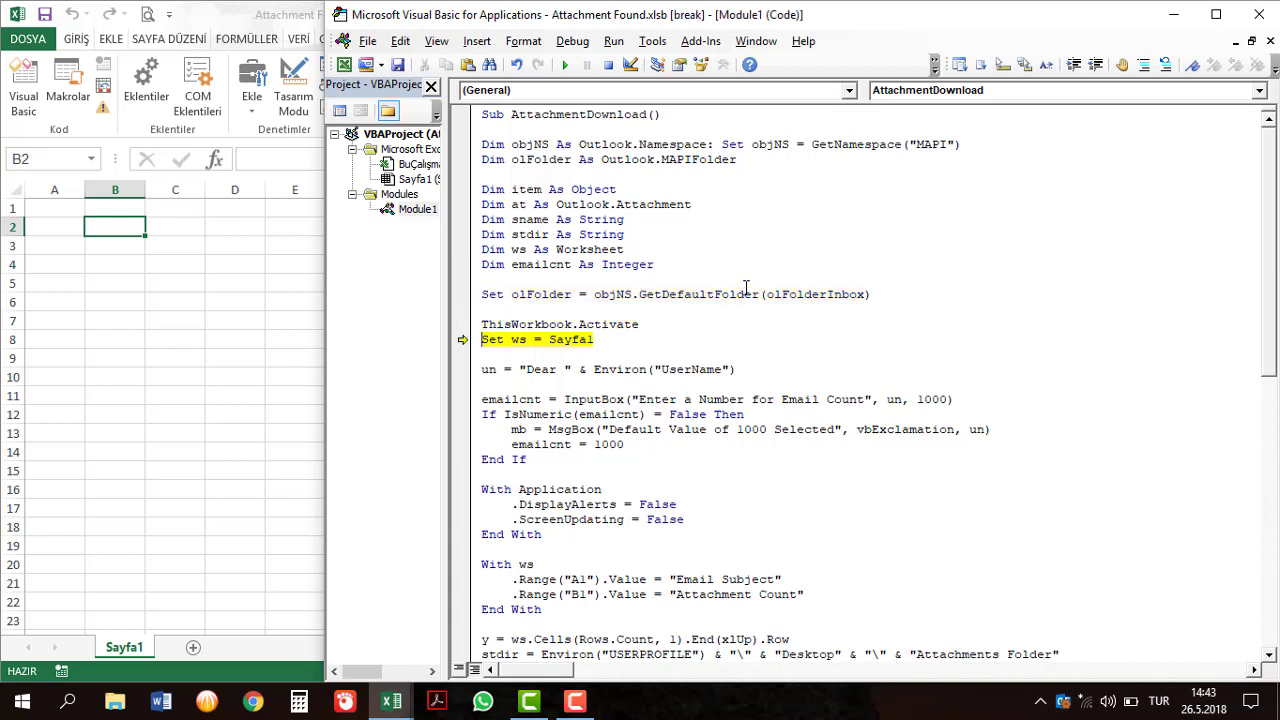
key(F8)
key(F8)
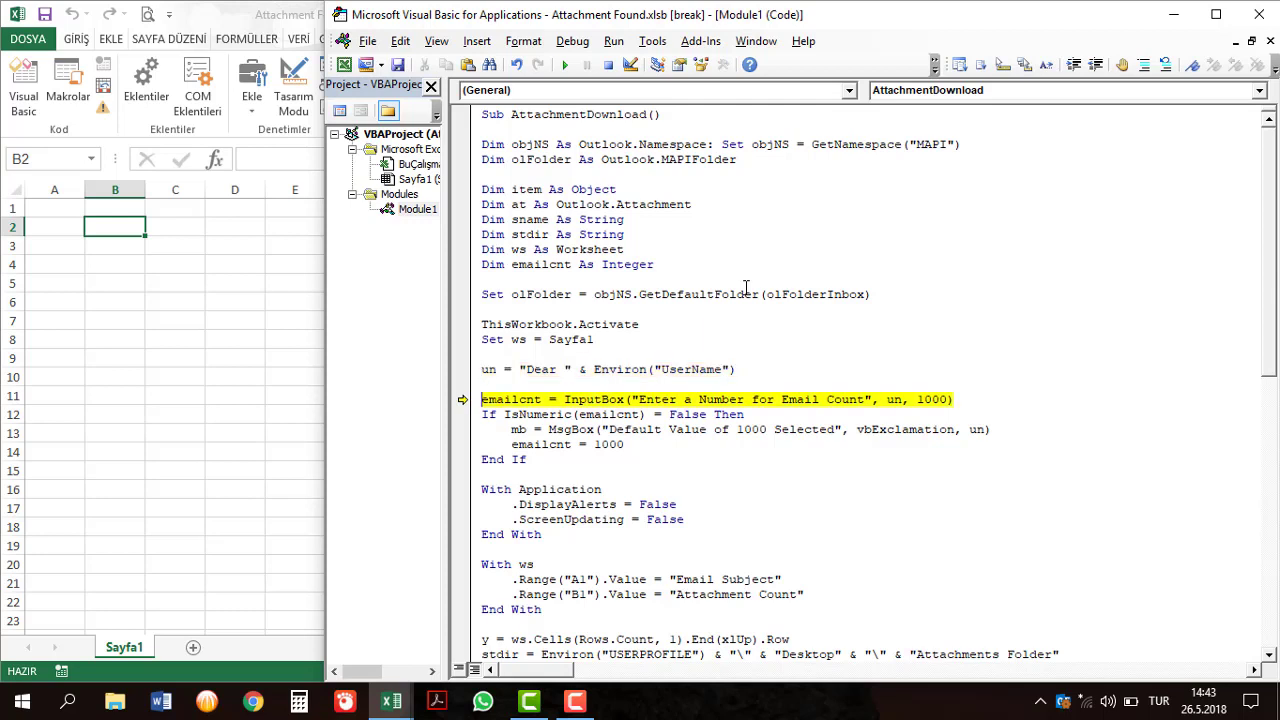
mouse_move(493, 366)
key(F8)
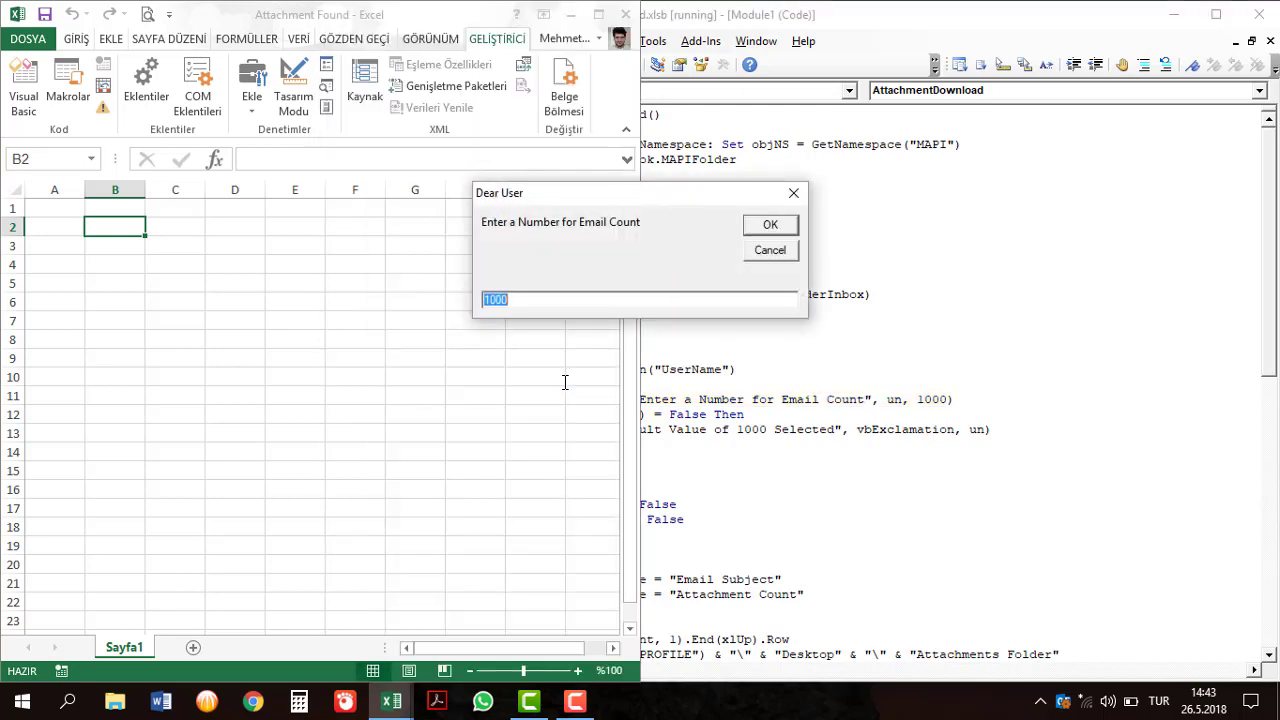
Enter 'asdasd' as the email count, then choose Debug on the Type mismatch error.
text(asdasd)
key(Return)
click(680, 332)
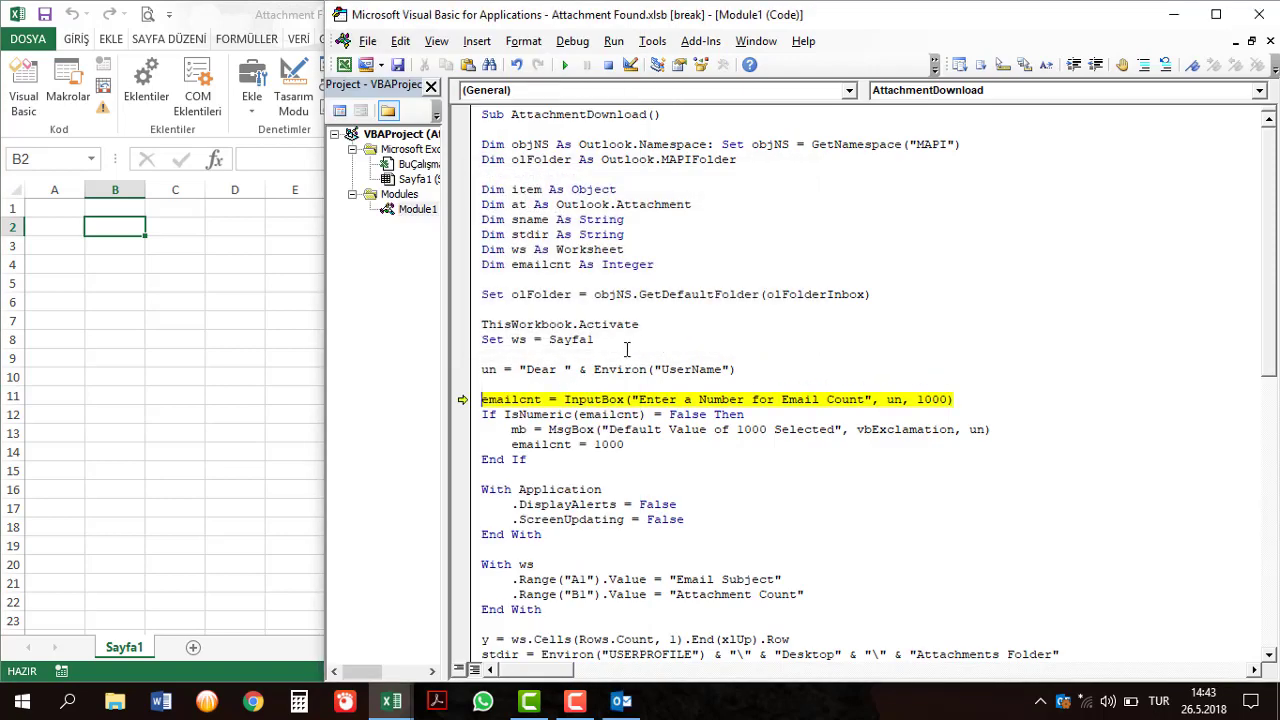
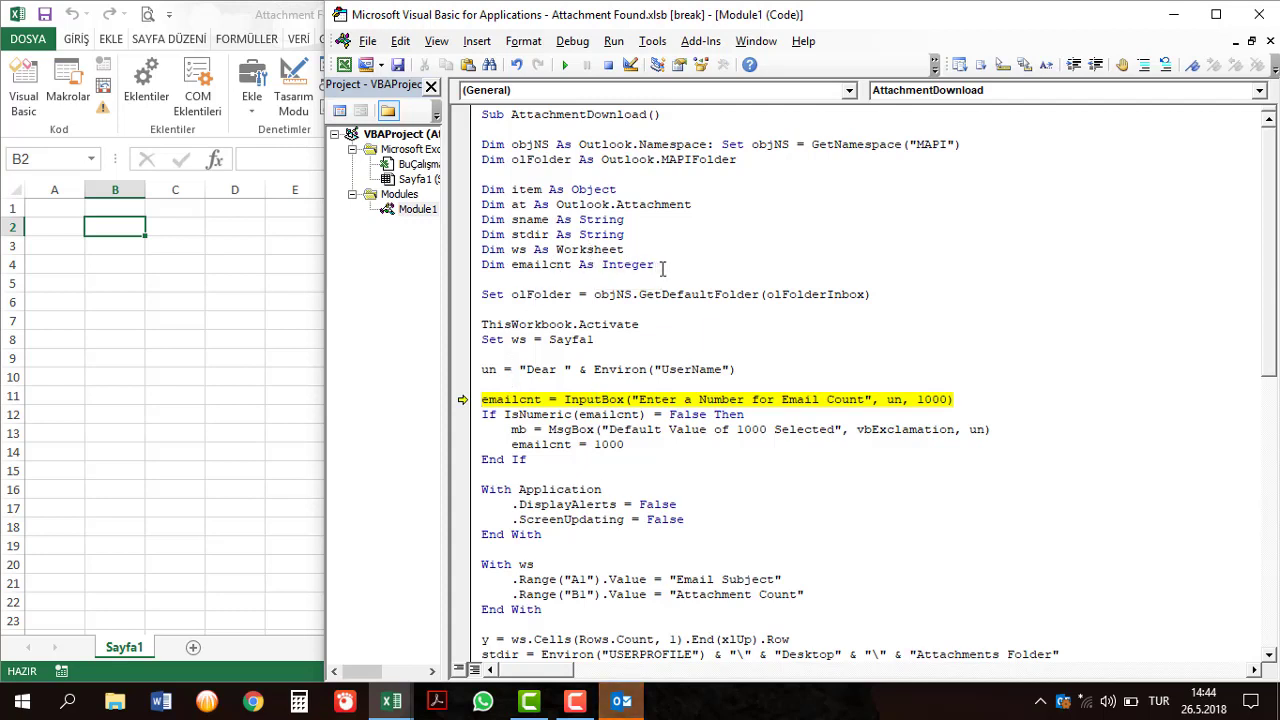
Change the emailcnt declaration from Integer to Variant.
drag(654, 264, 466, 280)
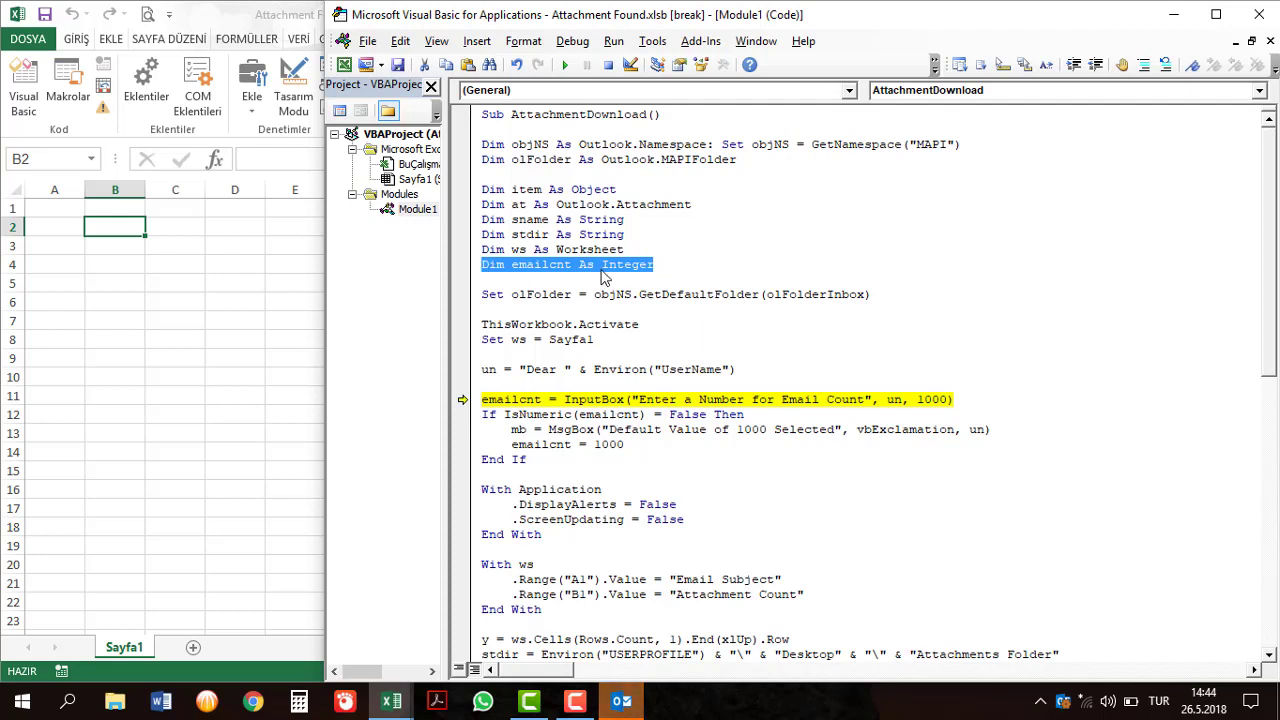
double_click(620, 276)
text(Var)
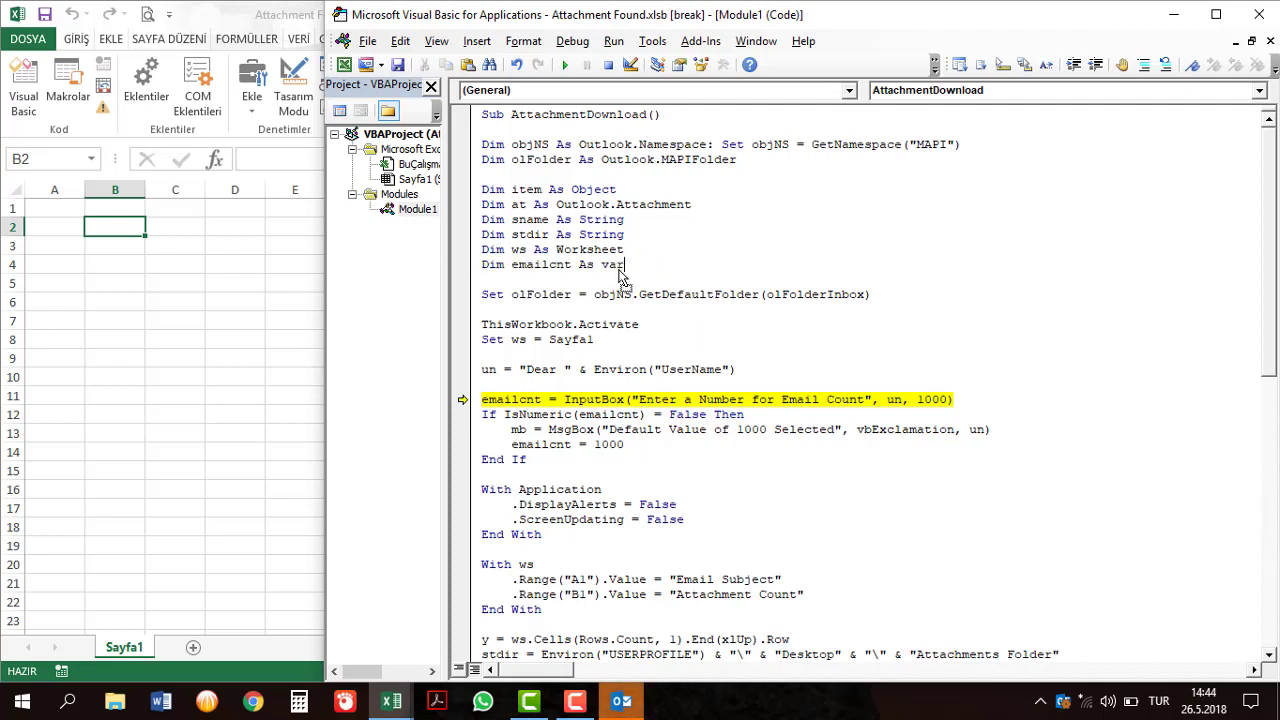
text(iant)
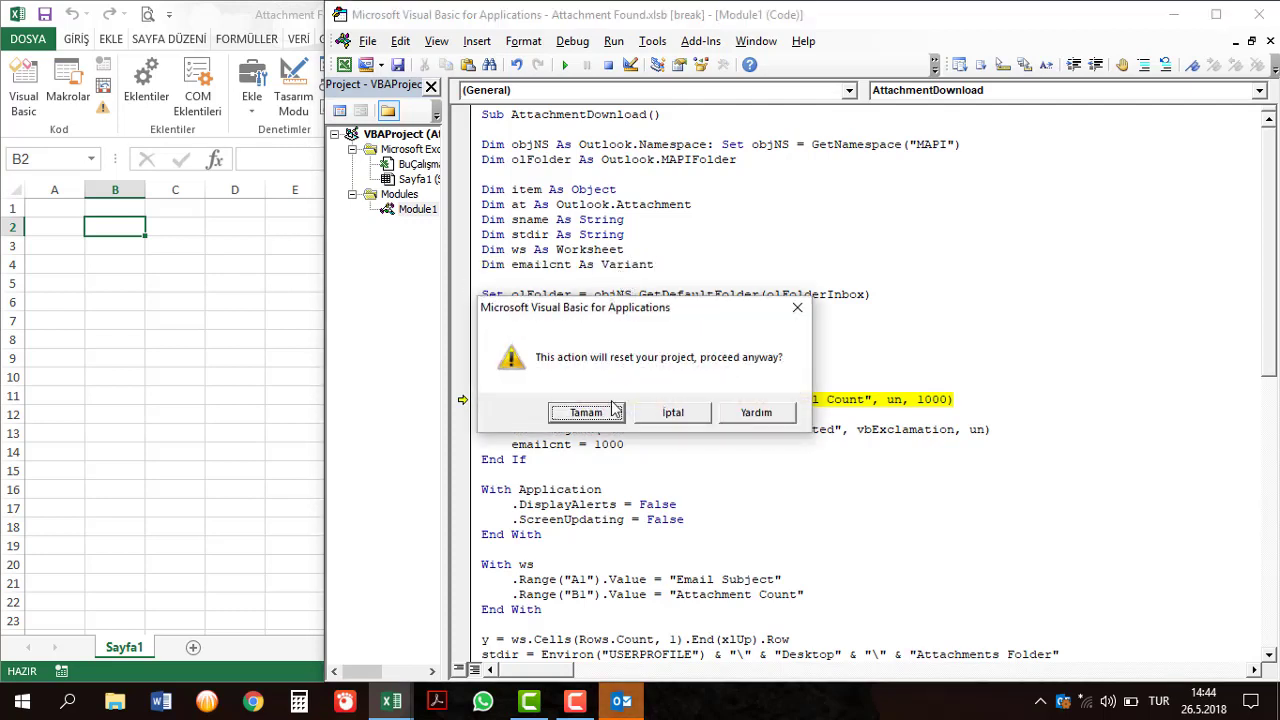
Reset the project, add a breakpoint at With Application, and rerun accepting the default 1000.
click(614, 410)
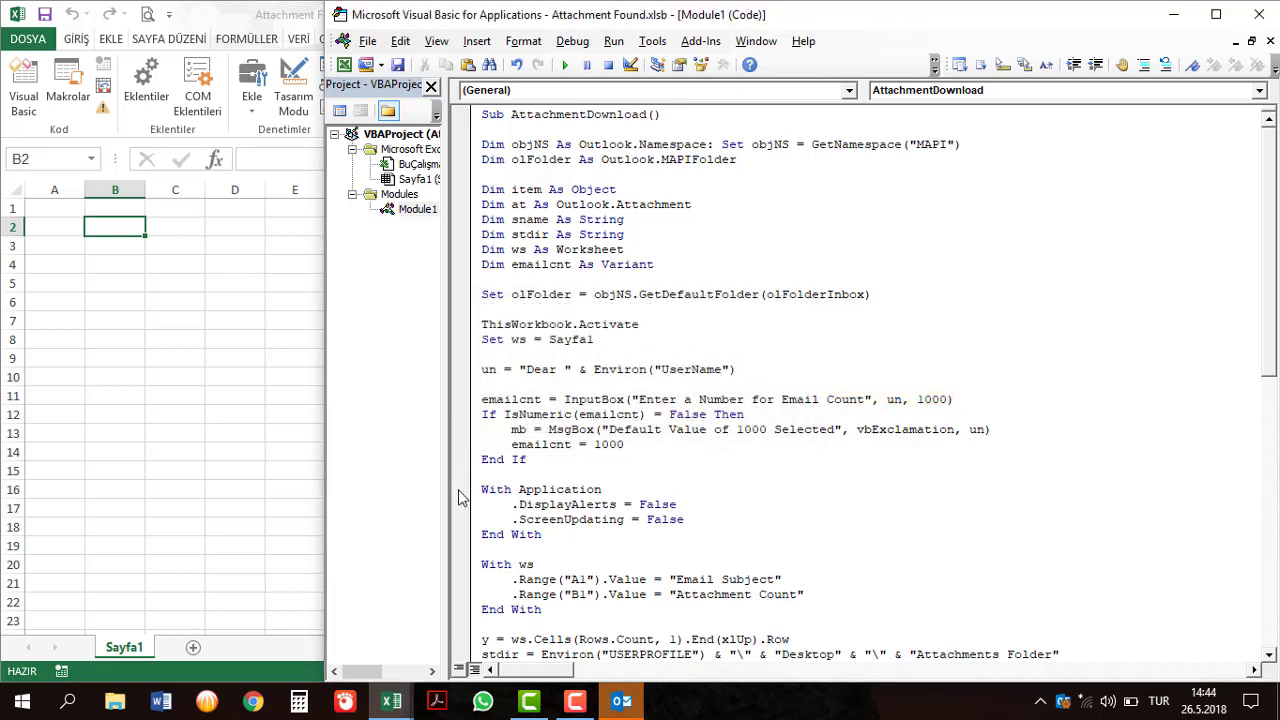
click(460, 492)
click(564, 64)
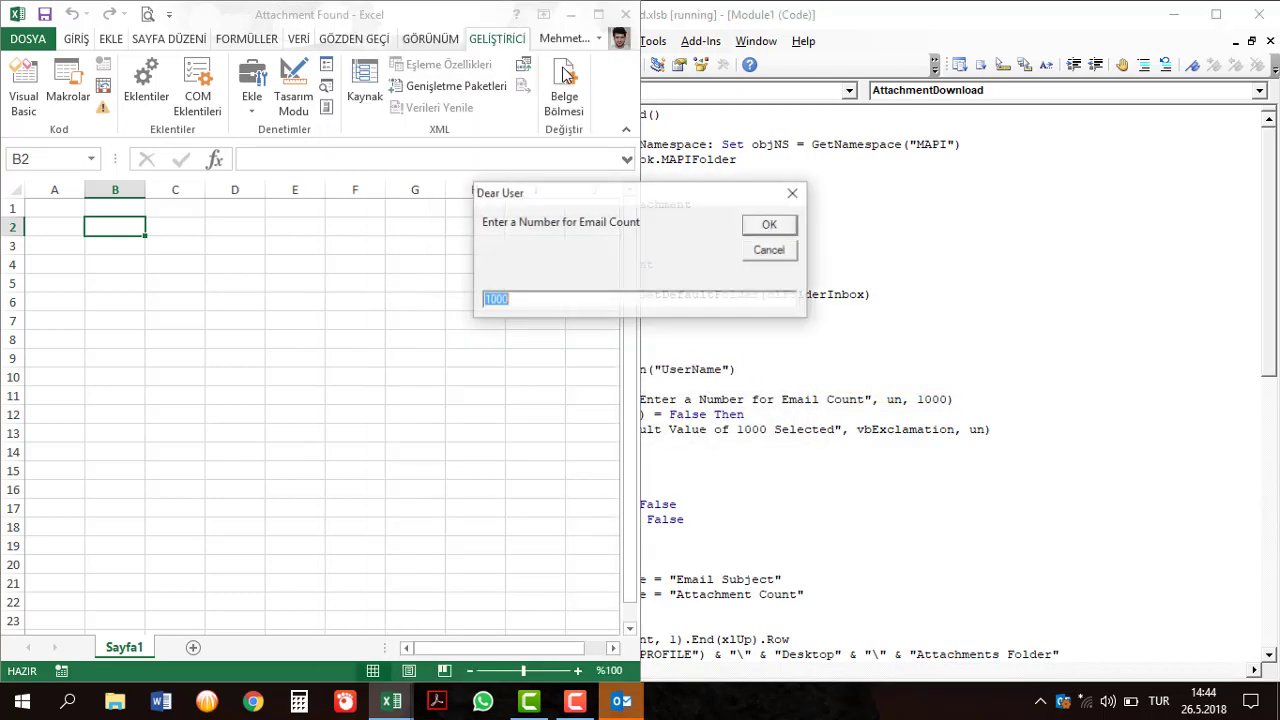
key(Return)
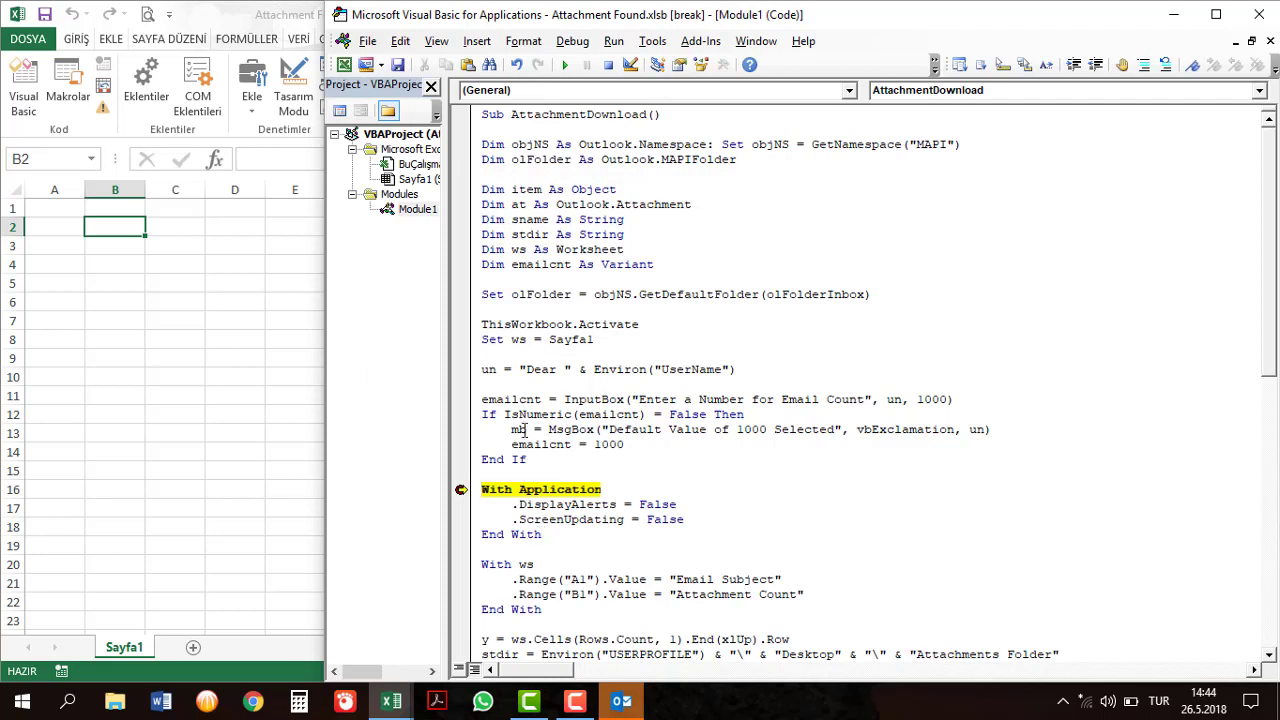
Try rewriting the End If line as else, then undo back to the original End If.
mouse_move(521, 399)
mouse_move(549, 448)
key(Return)
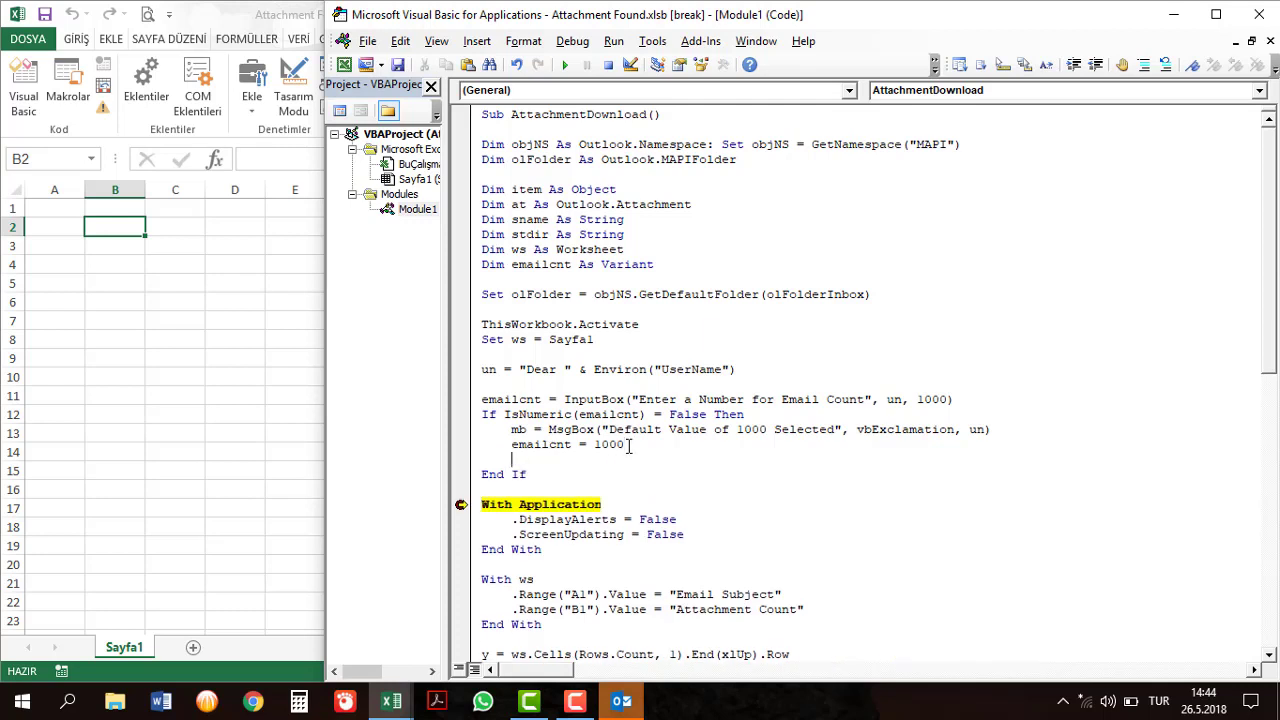
key(BackSpace)
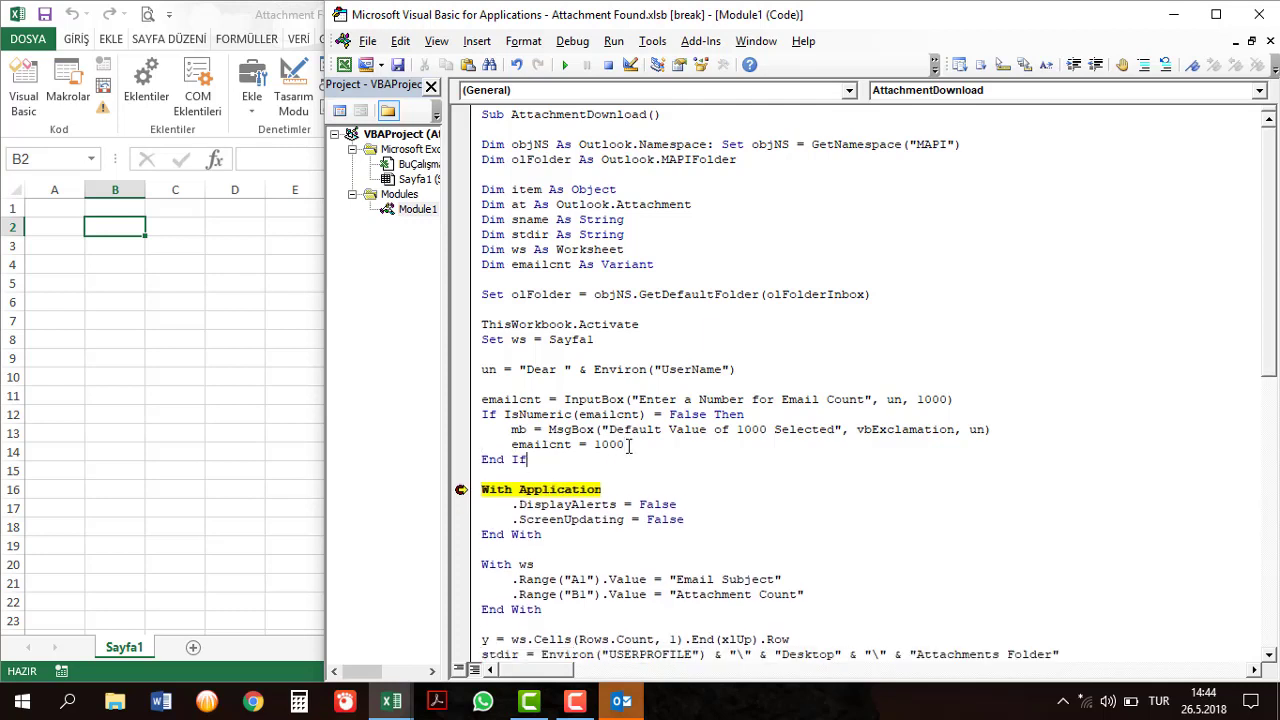
key(ctrl+shift+Left)
key(ctrl+shift+Left)
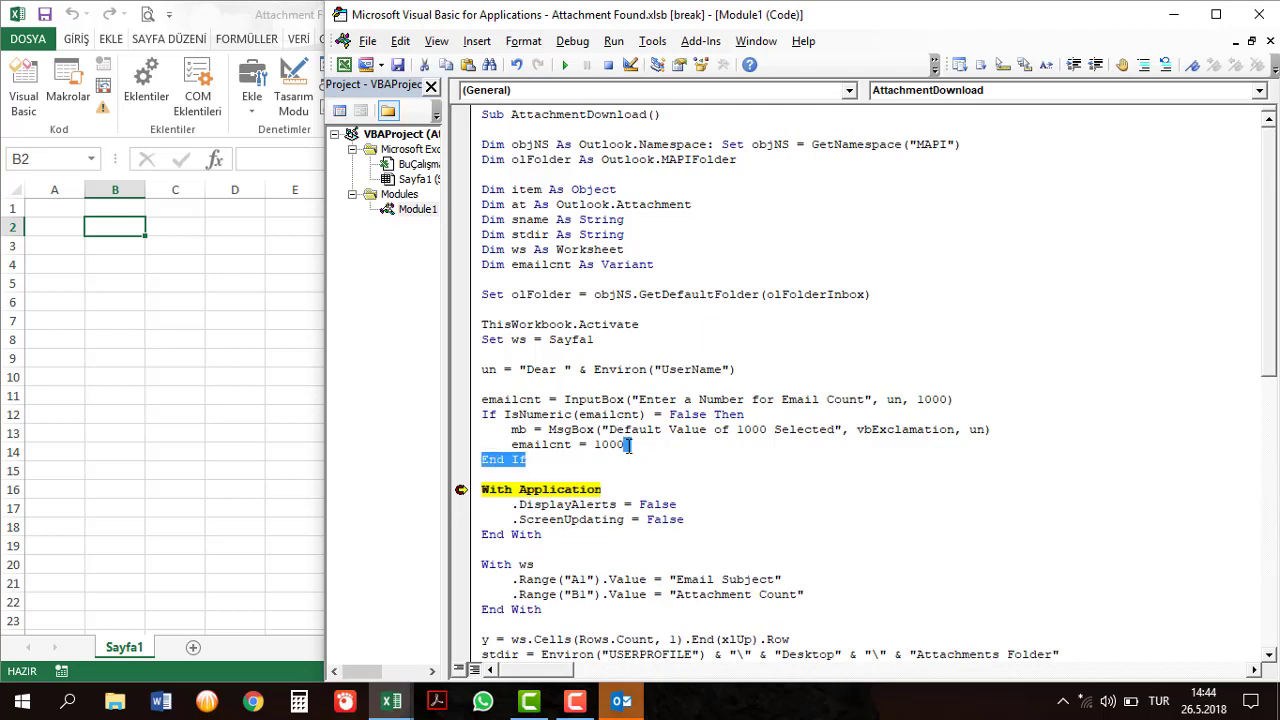
text(else)
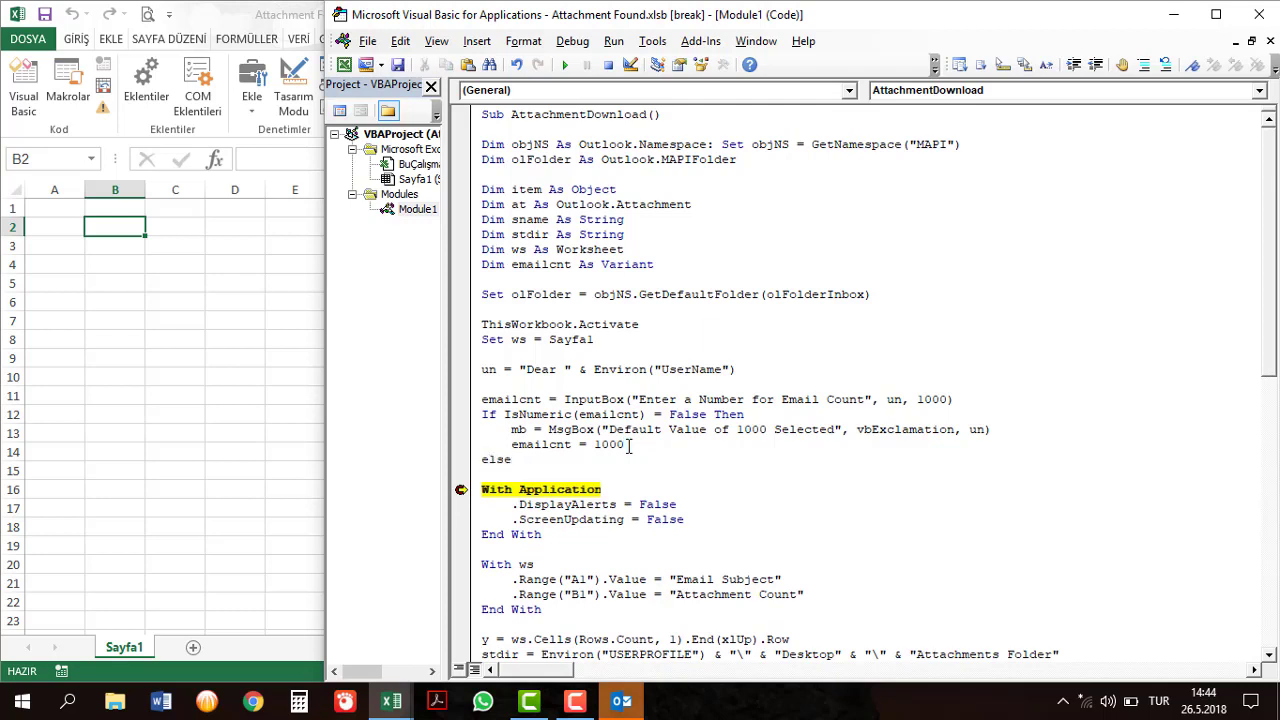
key(BackSpace)
key(BackSpace)
key(BackSpace)
key(BackSpace)
key(ctrl+z)
key(ctrl+z)
key(ctrl+z)
key(Down)
Add the line emailcnt = emailcnt * 1 below emailcnt = 1000.
click(637, 443)
key(Return)
text(emailcnt)
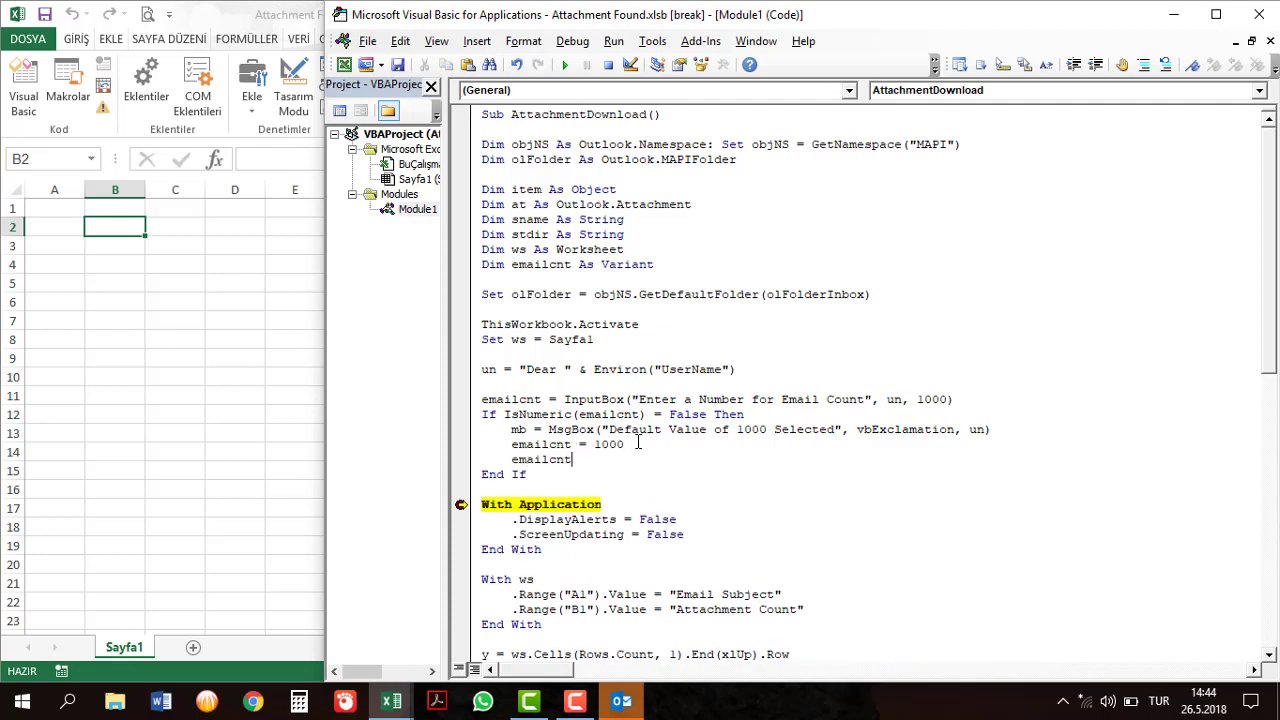
text(=)
text(em)
key(ctrl+space)
key(Tab)
text(1)
key(Down)
Rerun the macro with 'asdas' as input, accept the 1000 default warning, and clear the breakpoint.
click(606, 66)
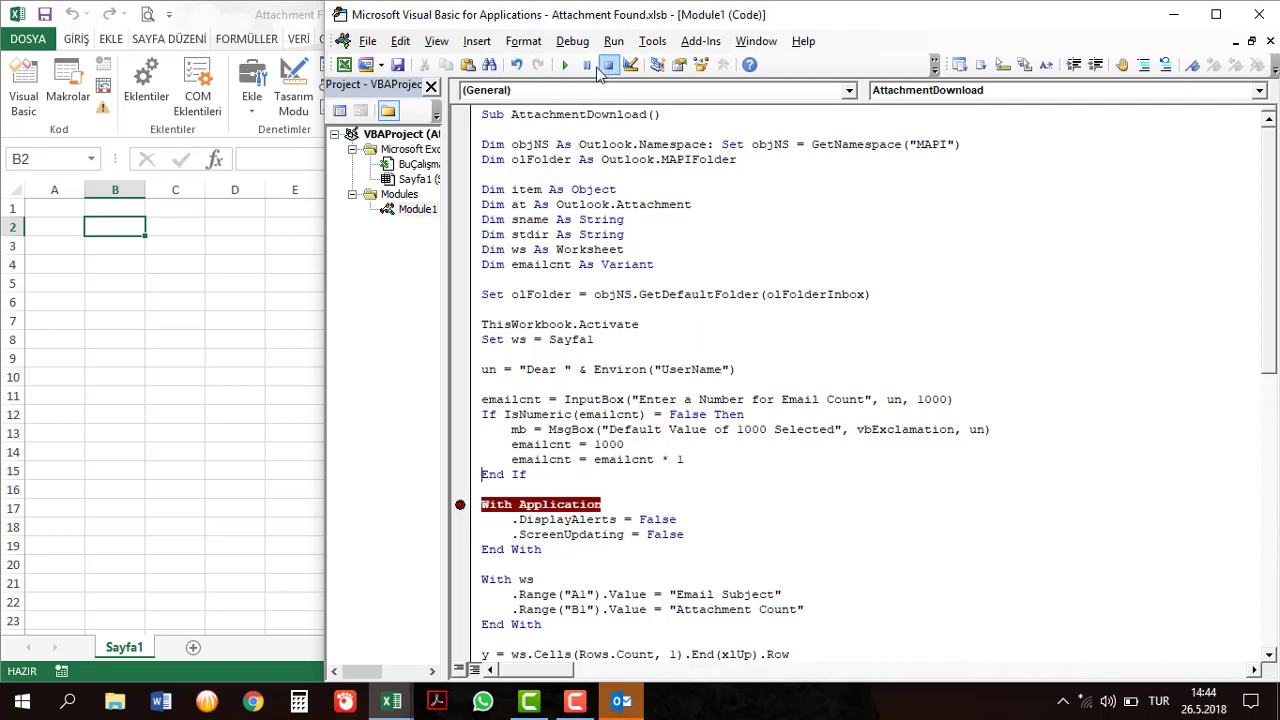
click(565, 65)
text(asd)
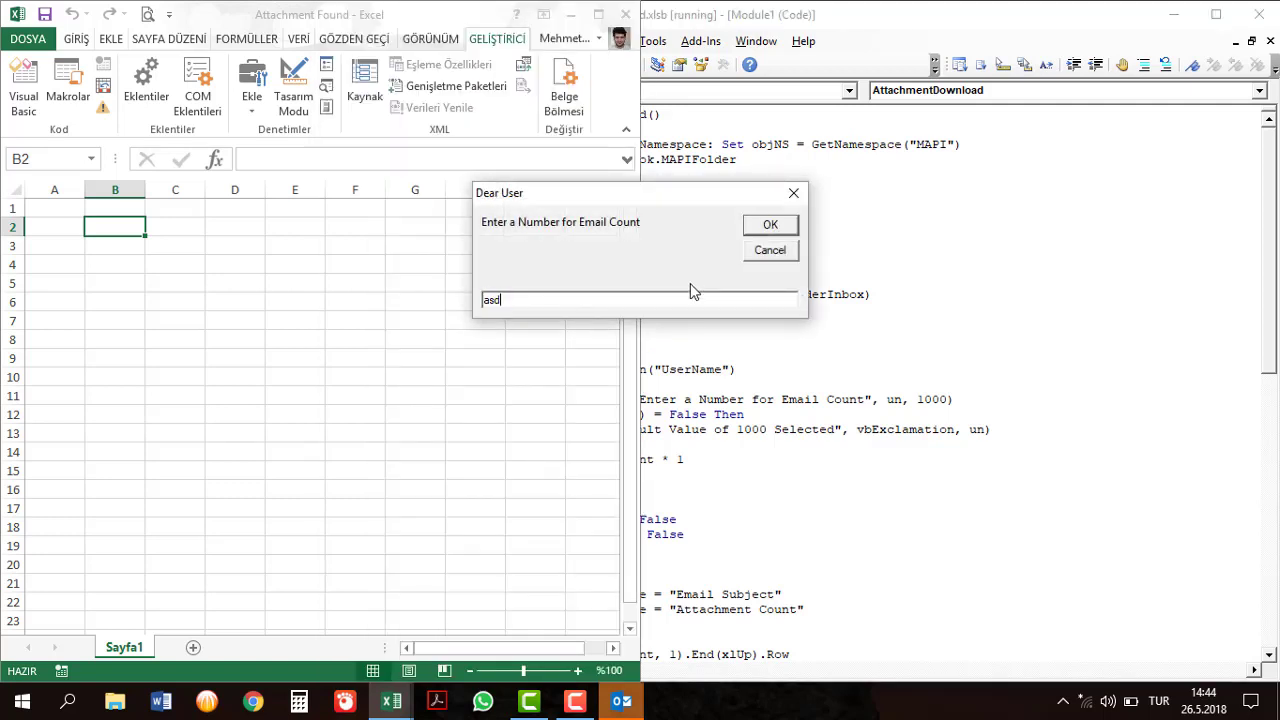
text(as)
click(772, 226)
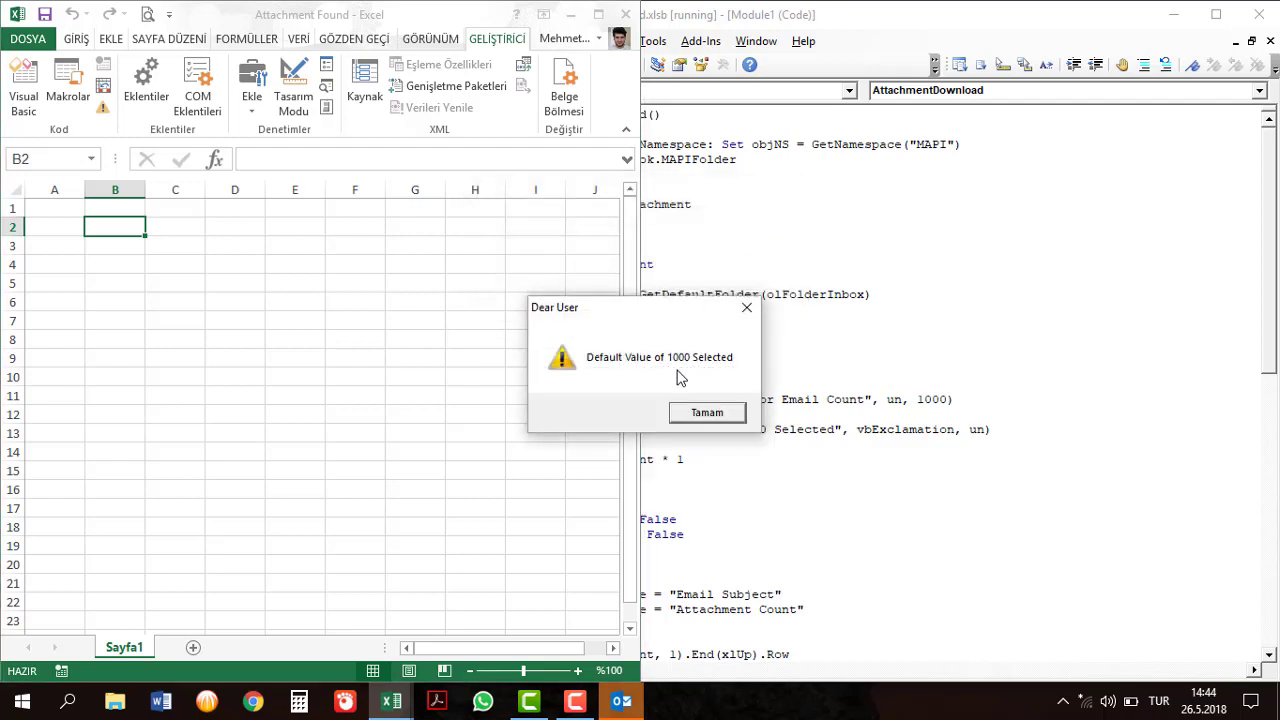
click(706, 414)
mouse_move(626, 464)
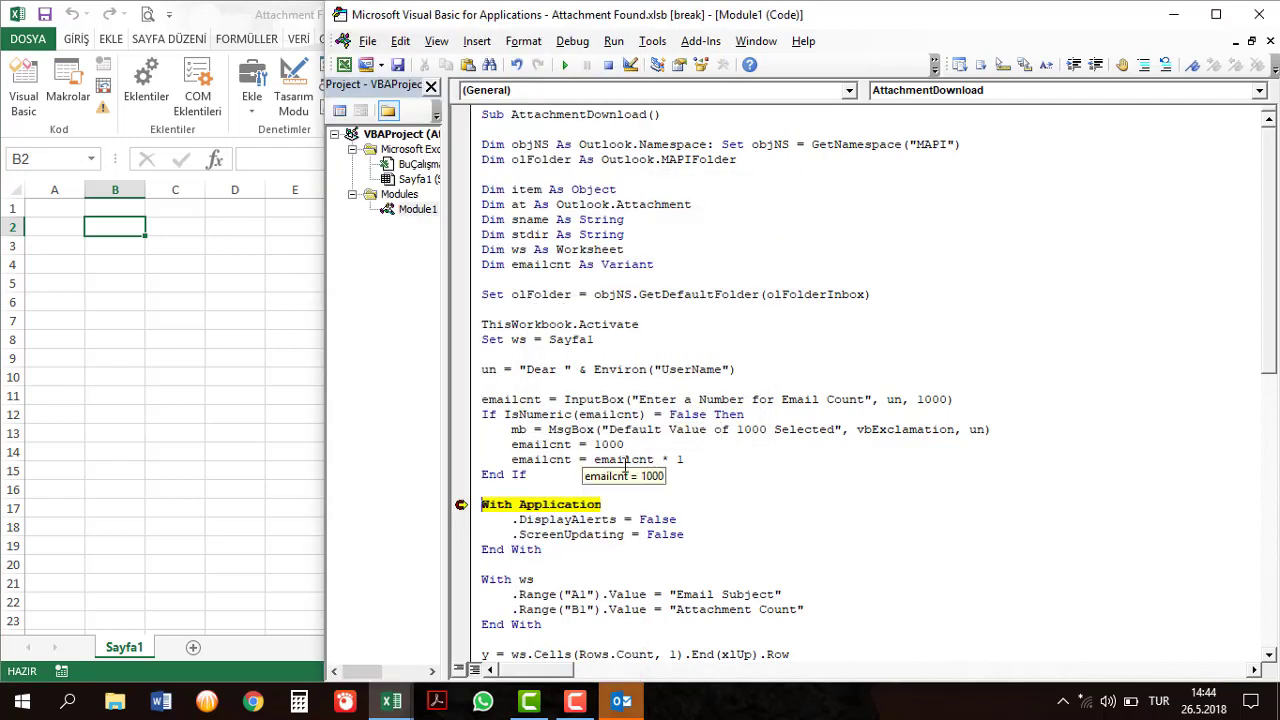
click(461, 504)
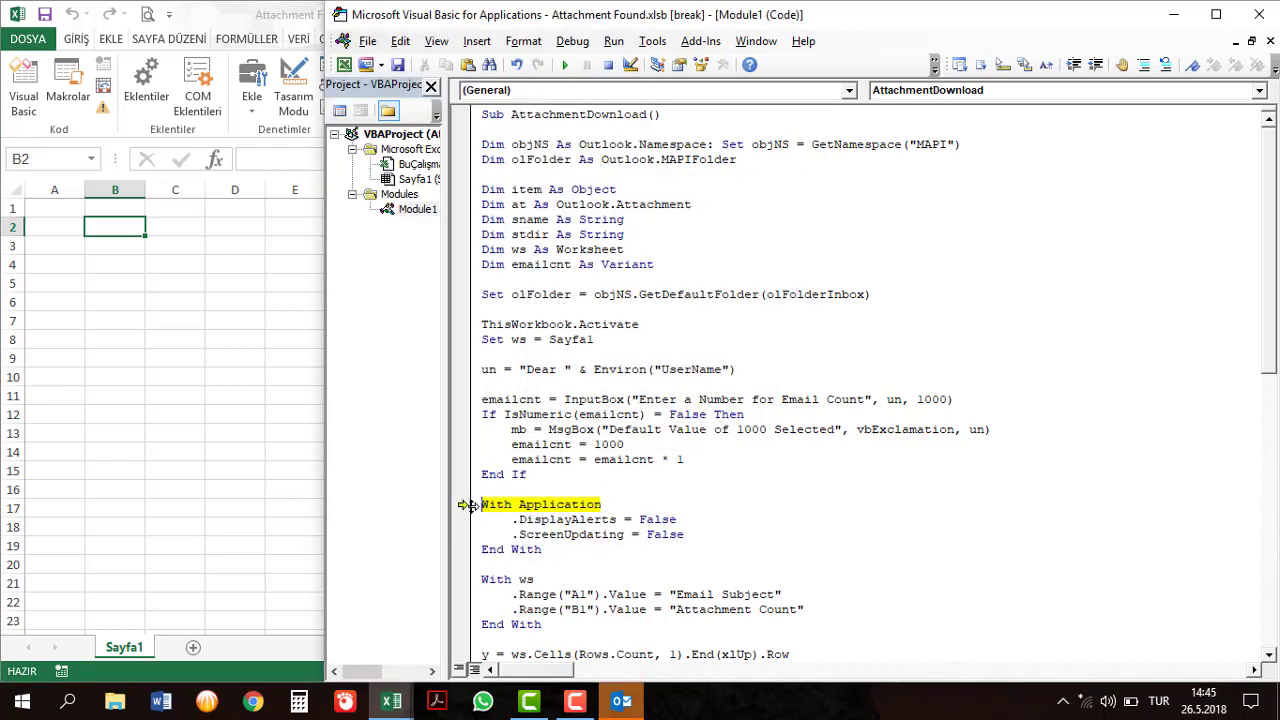
Step with F8 past the Email Subject and Attachment Count headers to the folder check, then show the desktop.
mouse_move(546, 505)
key(F8)
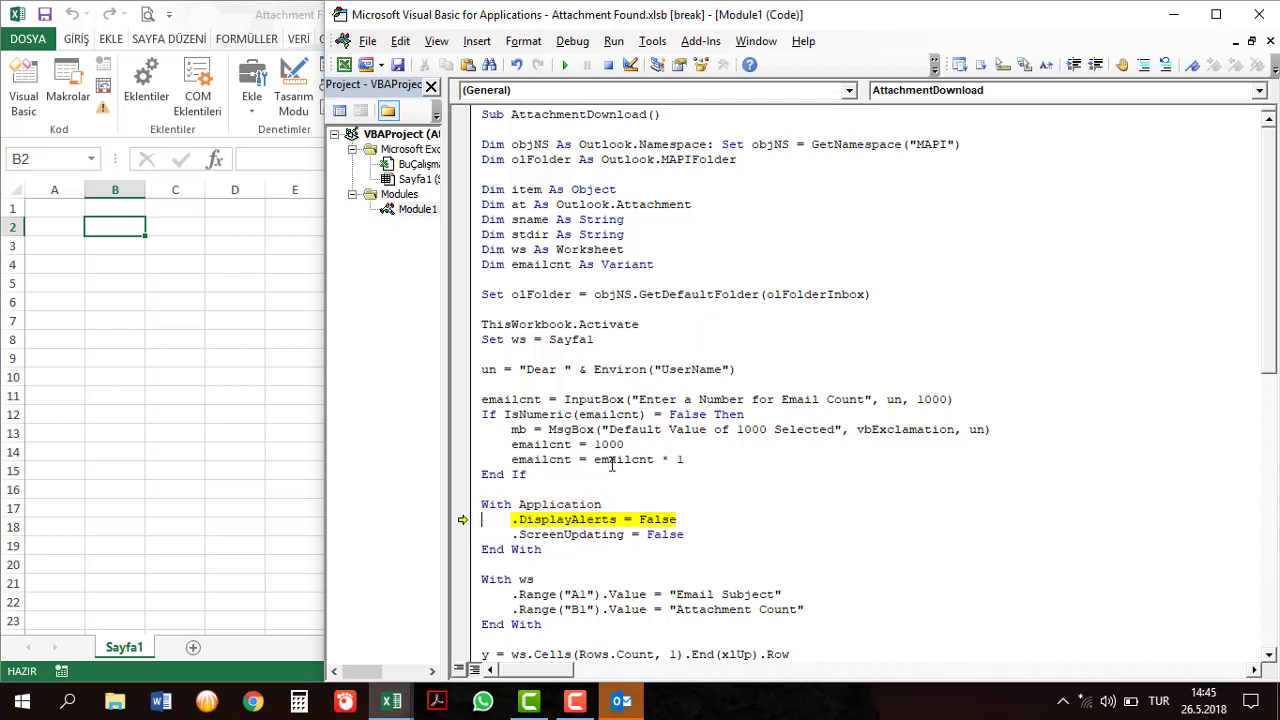
mouse_move(622, 462)
key(F8)
key(F8)
key(F8)
key(F8)
key(F8)
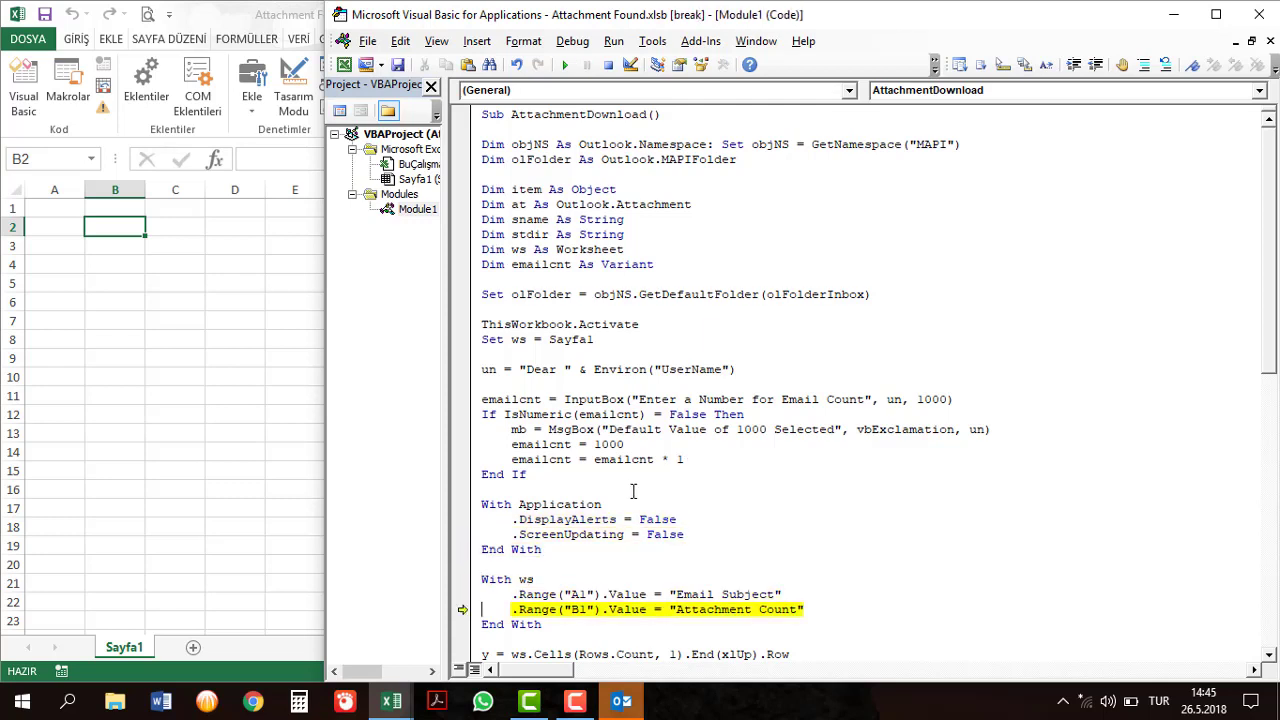
key(F8)
key(F8)
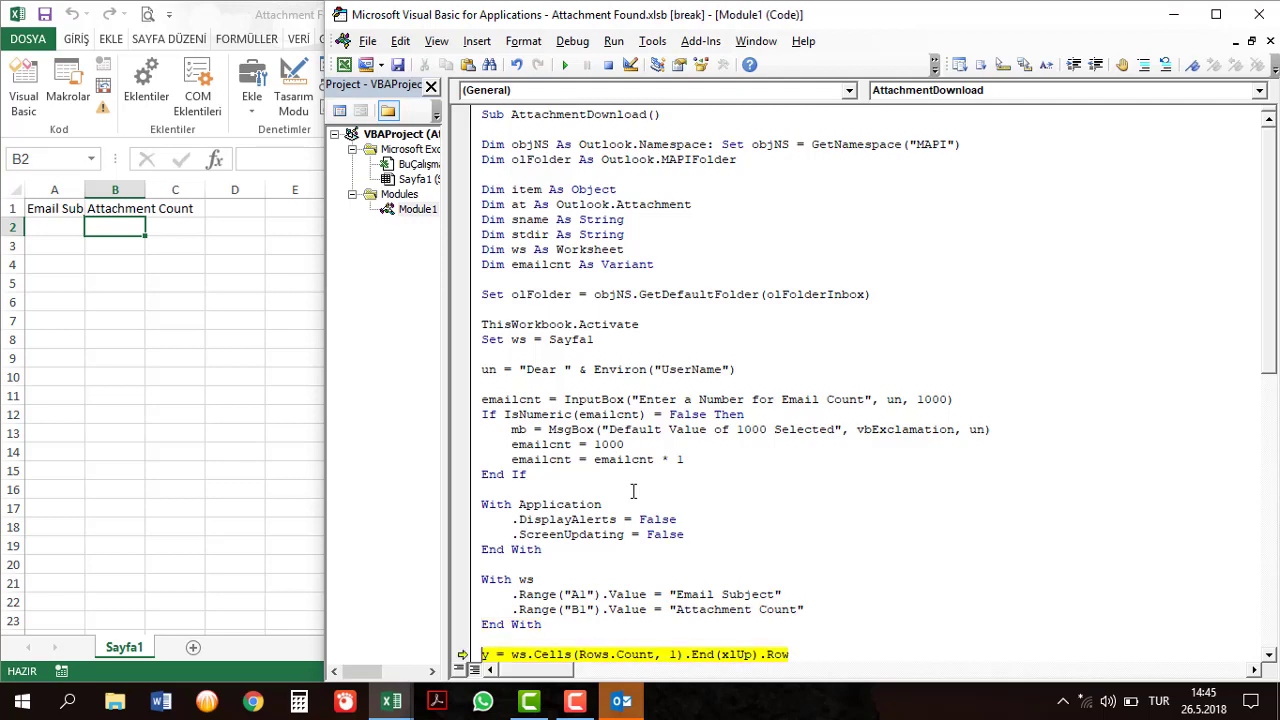
key(F8)
key(F8)
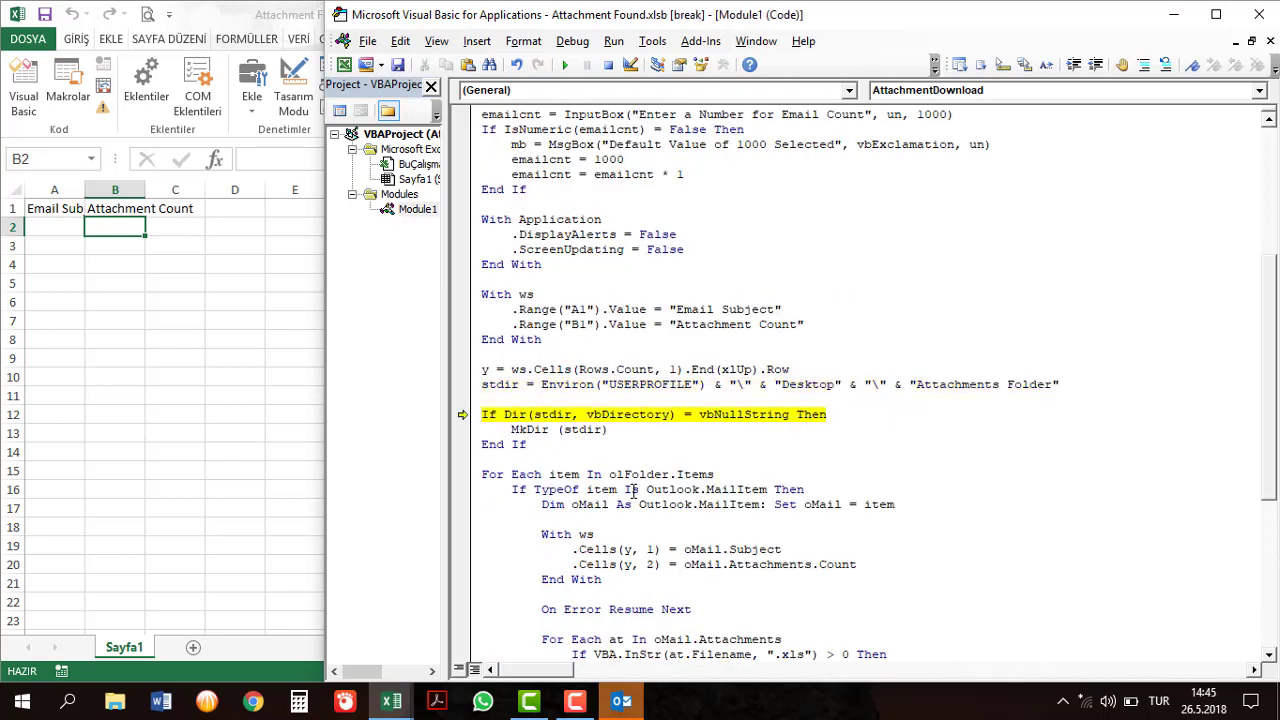
key(F8)
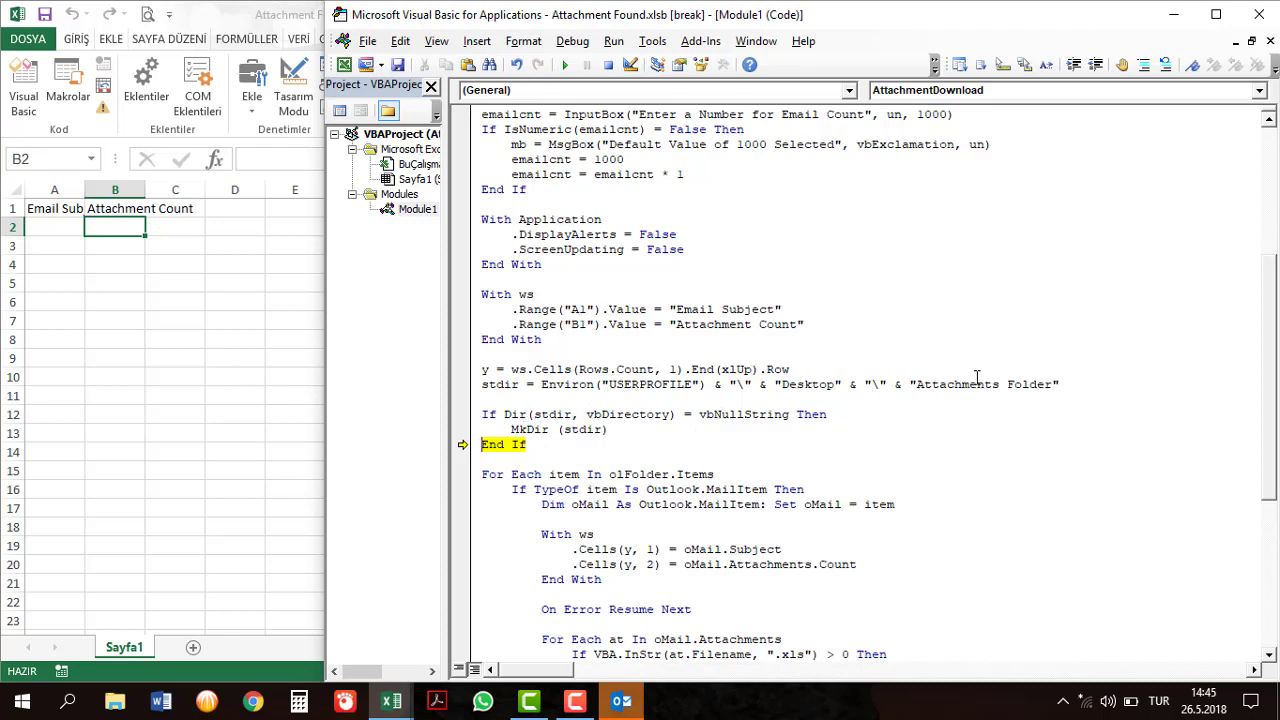
key(super+d)
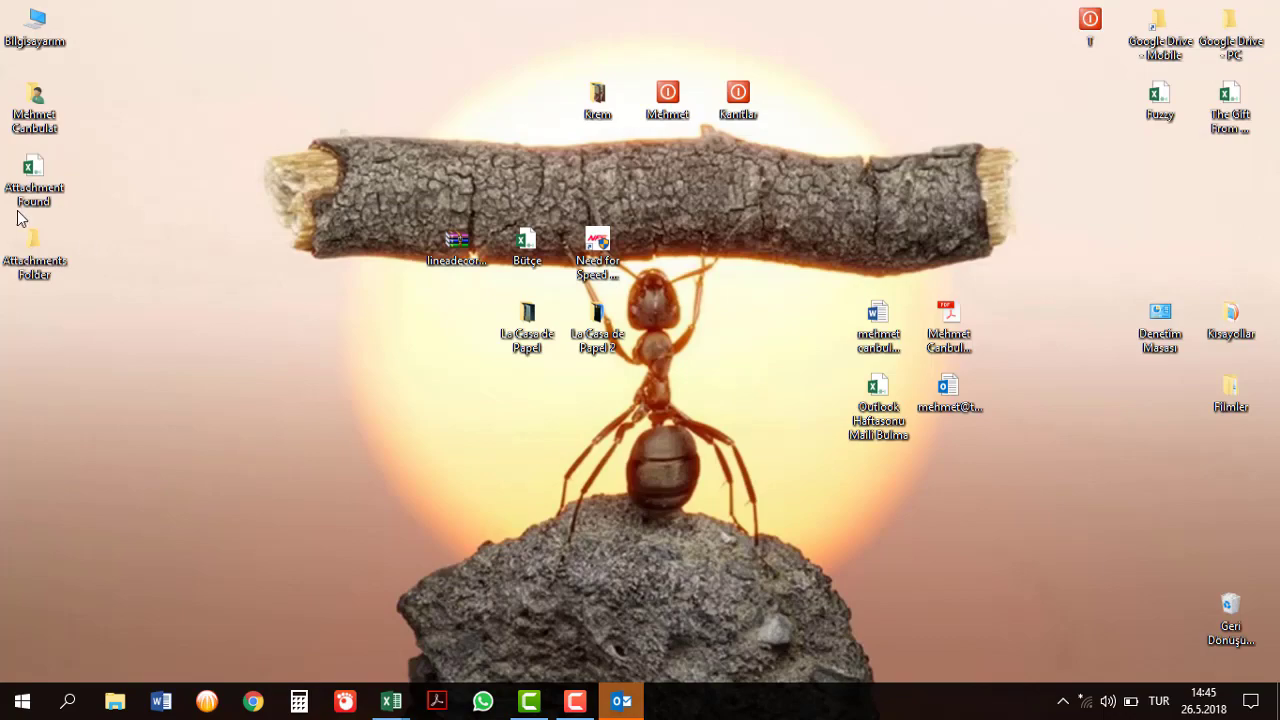
Confirm the Attachments Folder exists, then step until the first email's subject and 0 count fill row 1.
click(30, 243)
key(super+d)
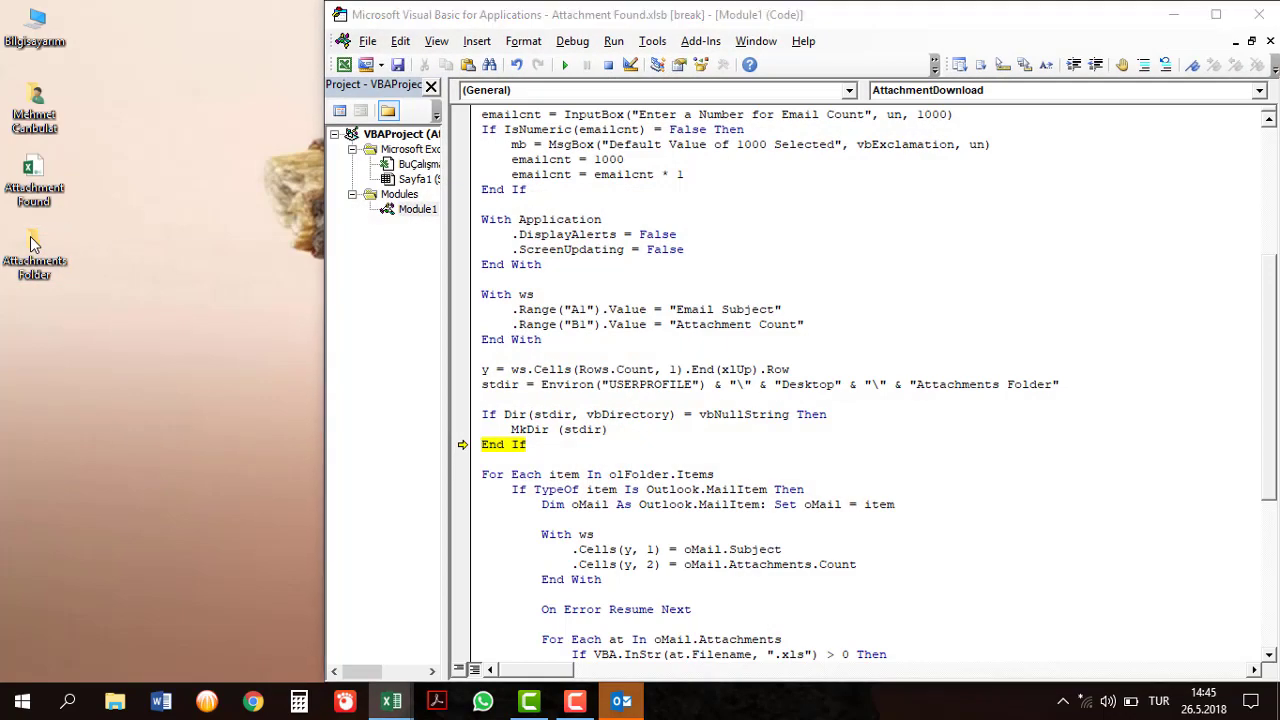
key(alt+Tab)
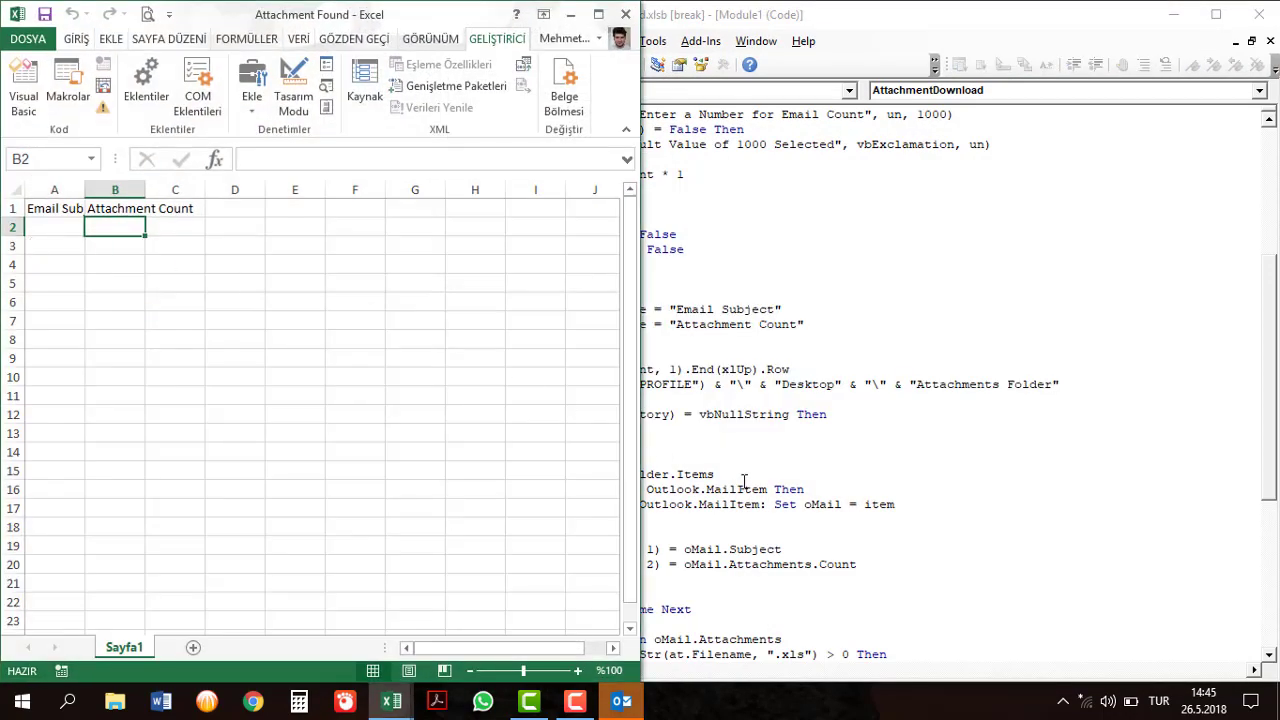
click(744, 482)
key(F8)
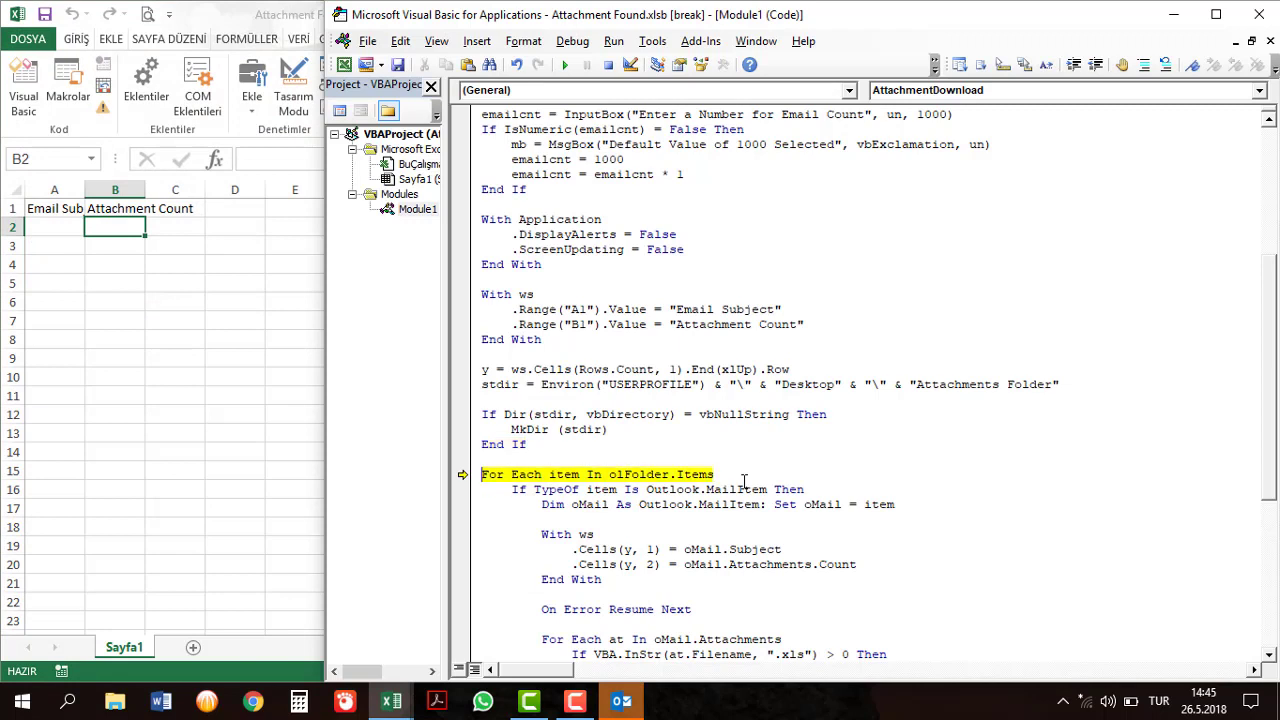
key(F8)
key(F8)
key(F8)
key(F8)
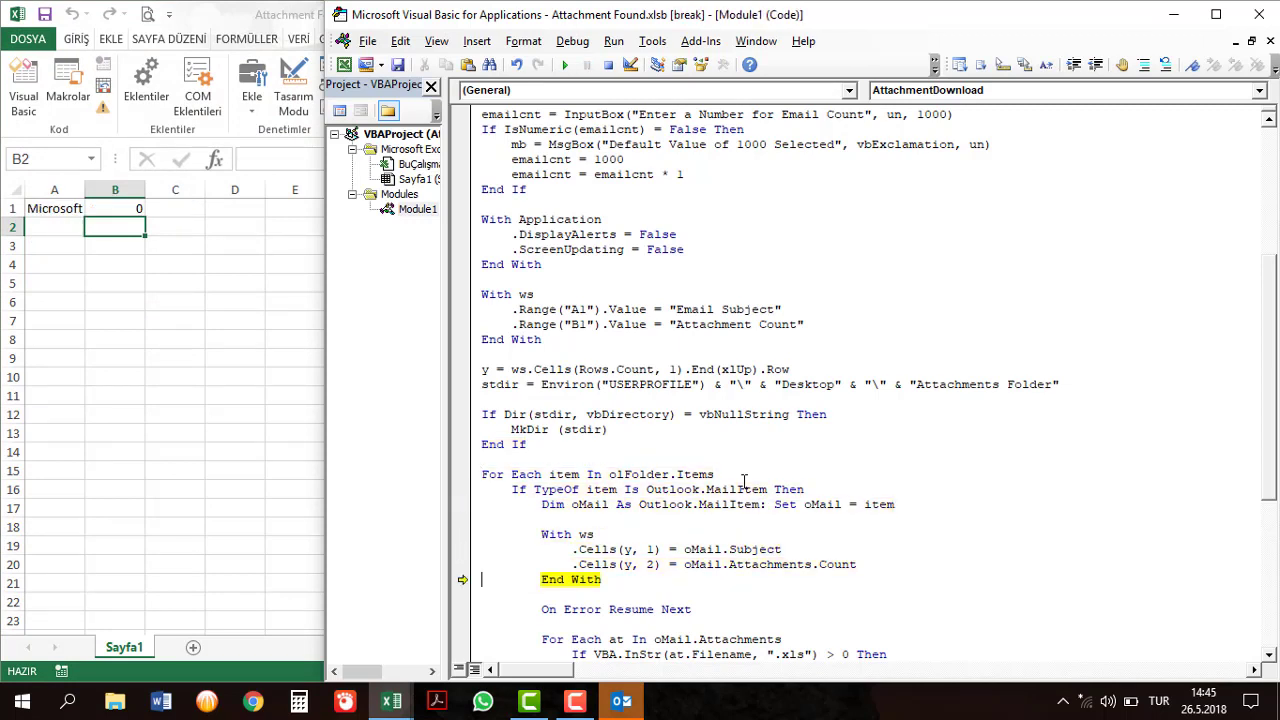
key(F8)
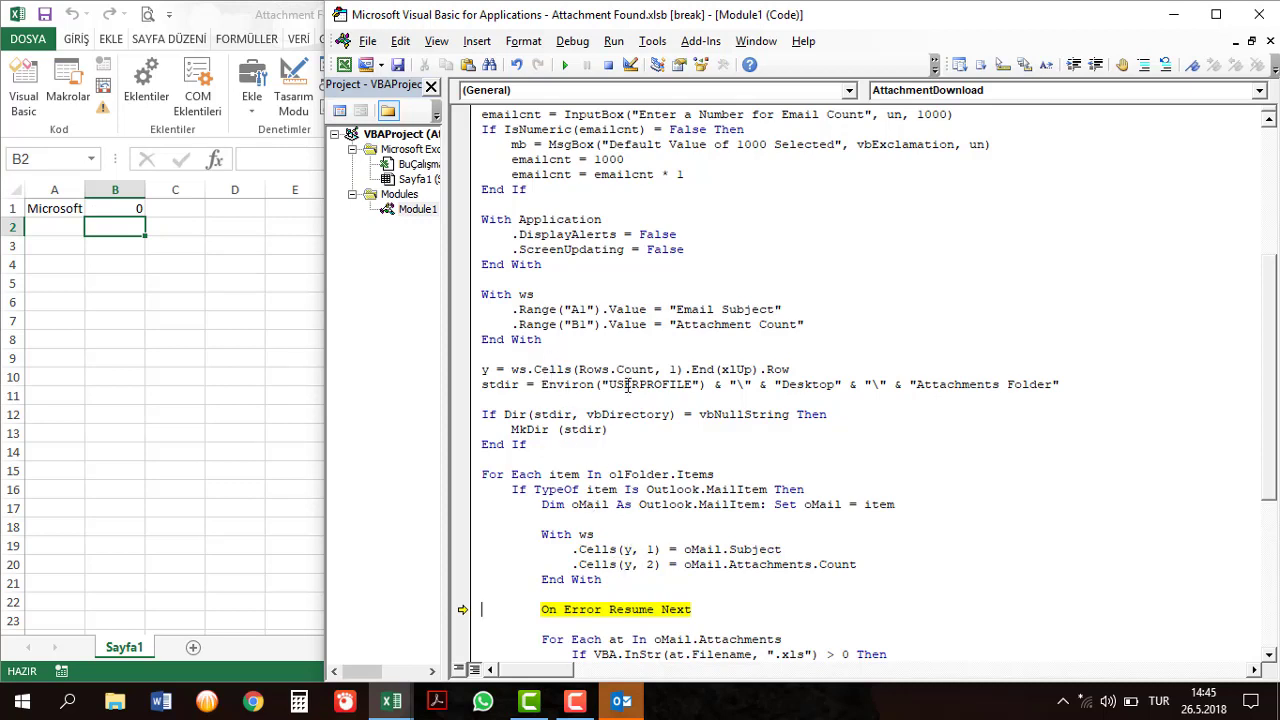
Insert y = y + 1 after the last-row lookup line.
click(796, 369)
key(Return)
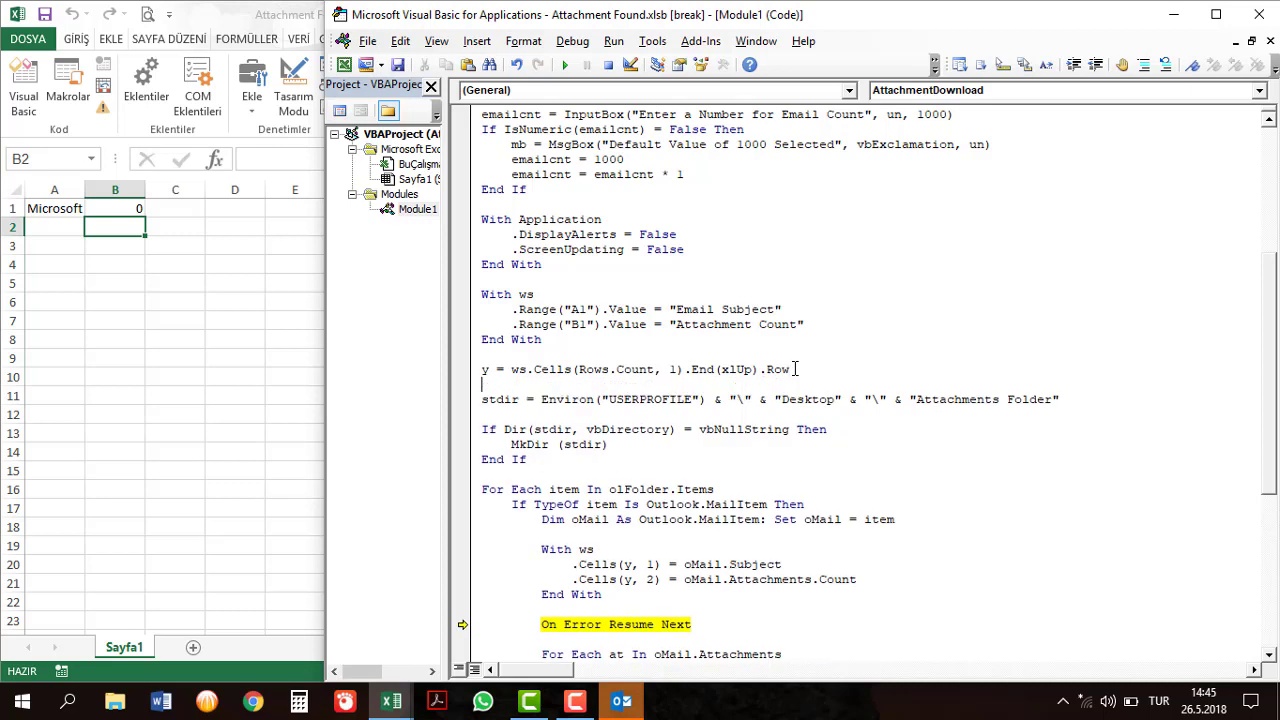
text(y= y + 1)
key(Down)
Move execution back to the header block, step and run, then break after rows 2–6 fill.
drag(462, 624, 481, 290)
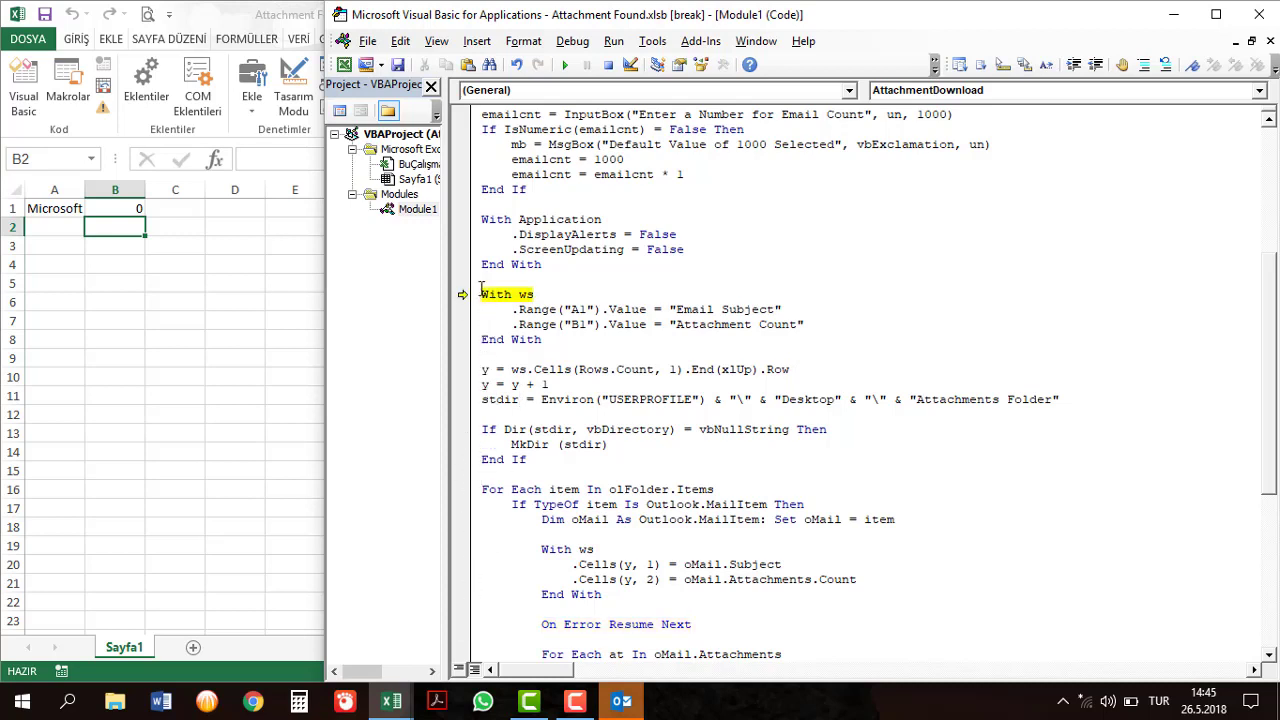
key(F8)
key(F8)
key(F8)
key(F8)
key(F8)
key(F8)
key(F8)
key(F8)
key(F8)
key(F8)
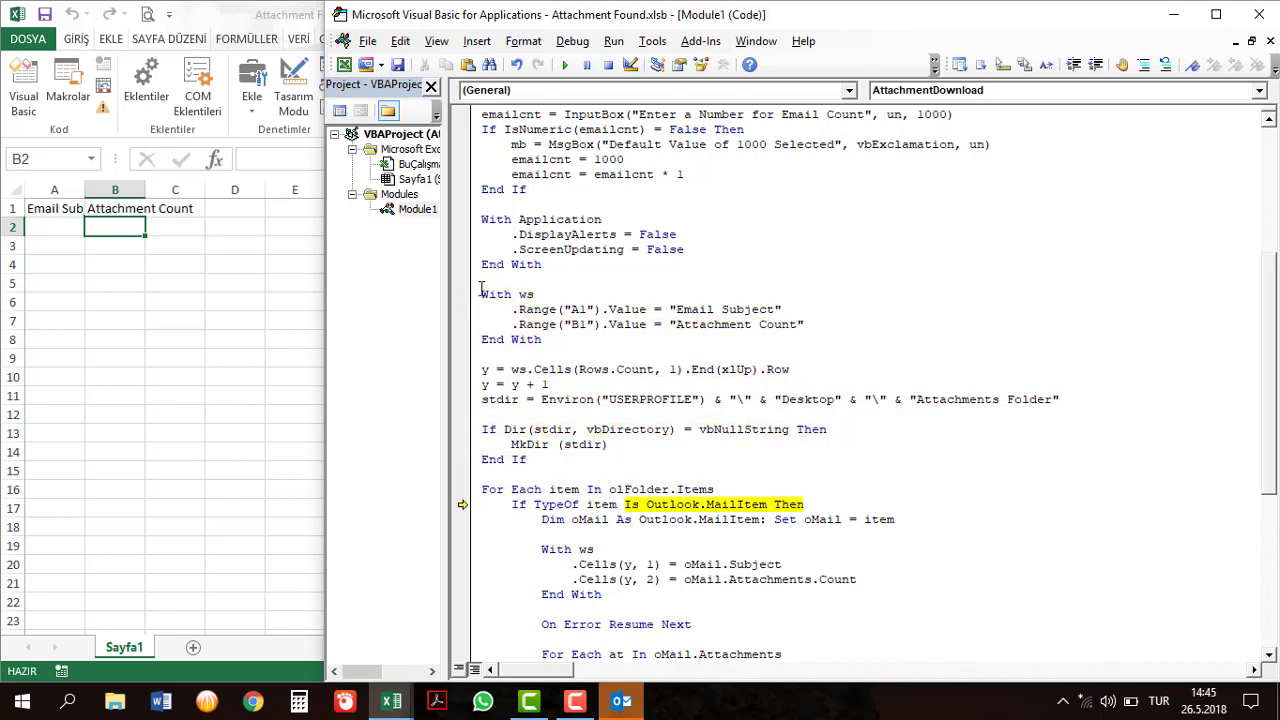
key(F8)
key(F8)
key(F8)
key(F8)
key(F8)
key(F8)
key(F8)
key(F8)
key(F8)
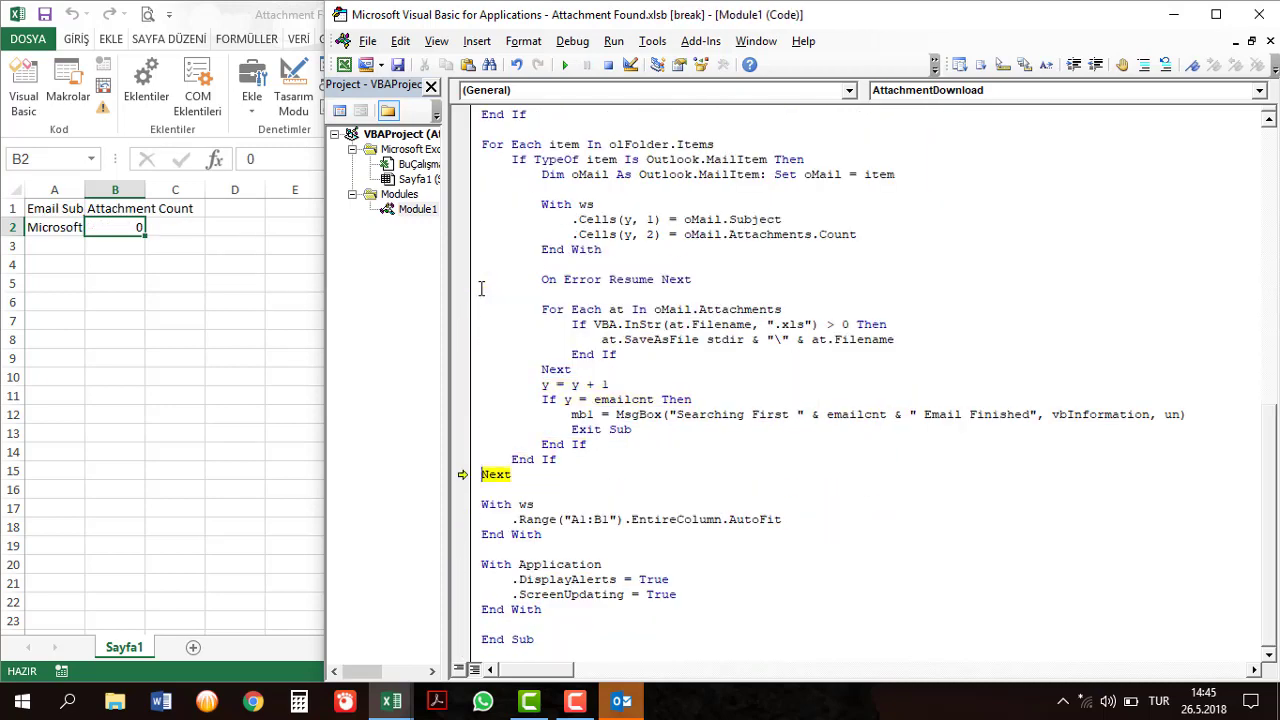
key(F8)
key(F8)
key(F8)
key(F8)
key(F8)
key(F5)
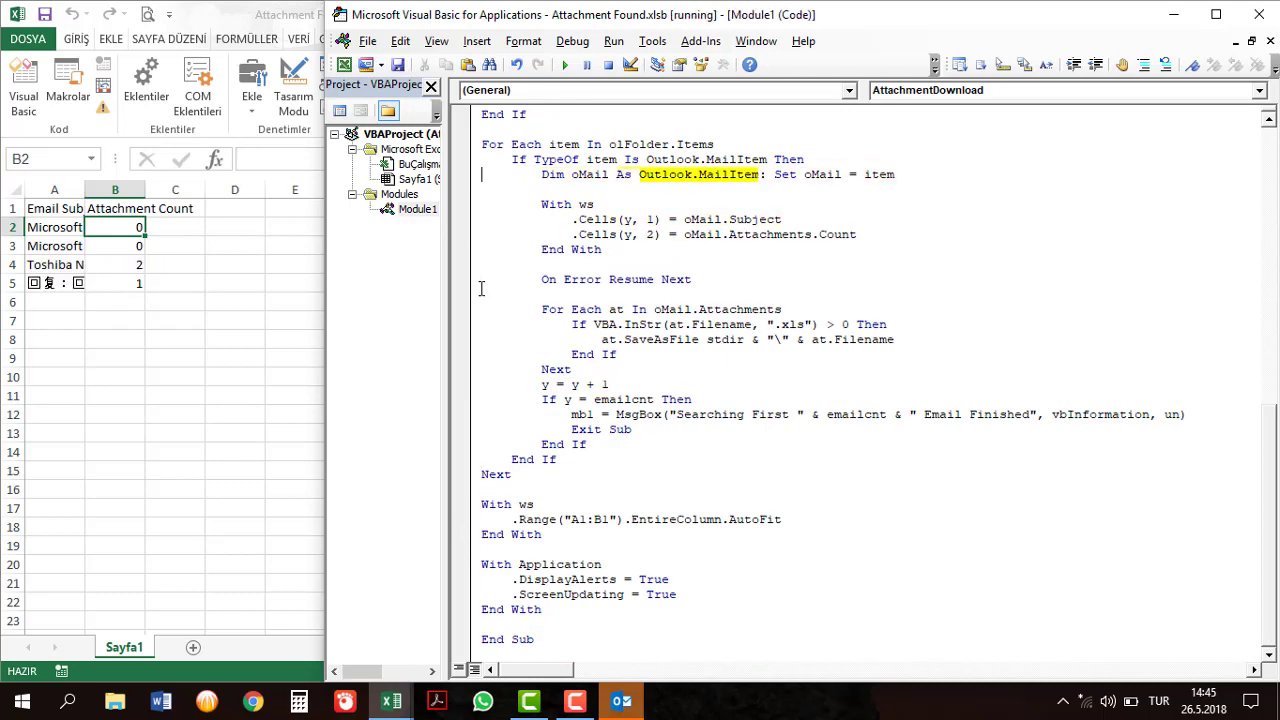
key(ctrl+Break)
key(F8)
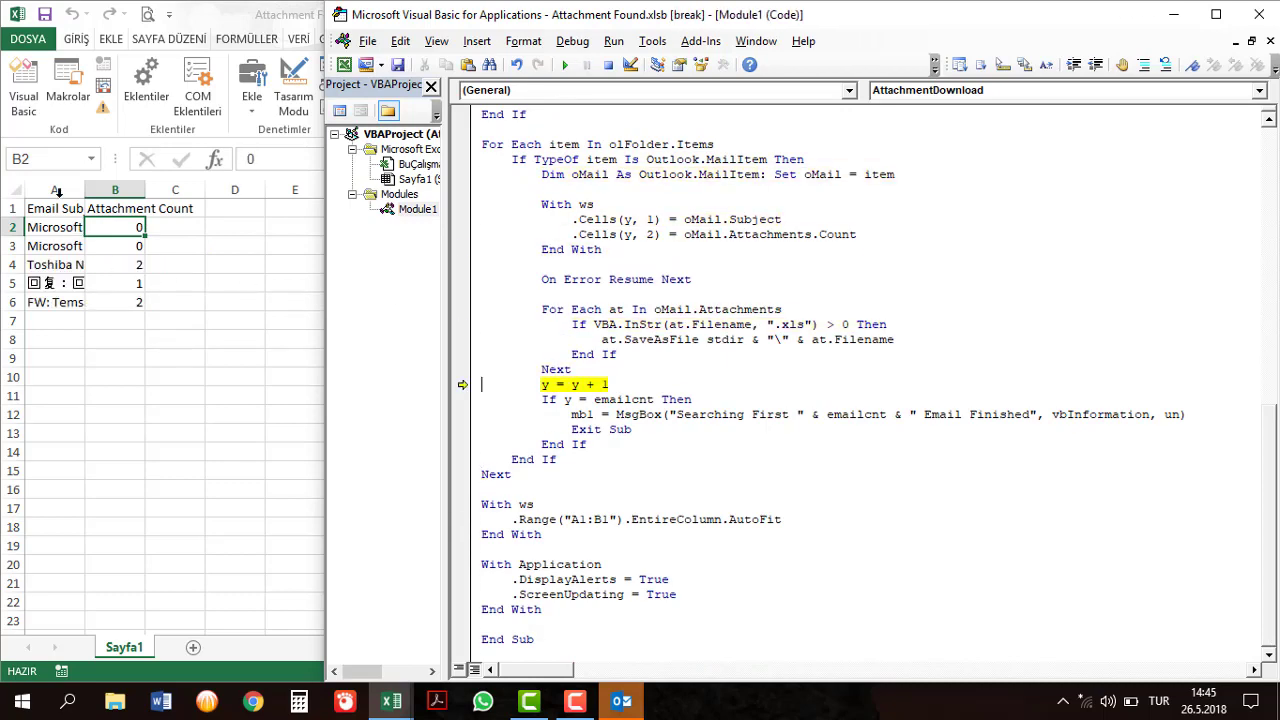
AutoFit columns A and B, then check the attachment count in cell B6.
drag(57, 191, 112, 192)
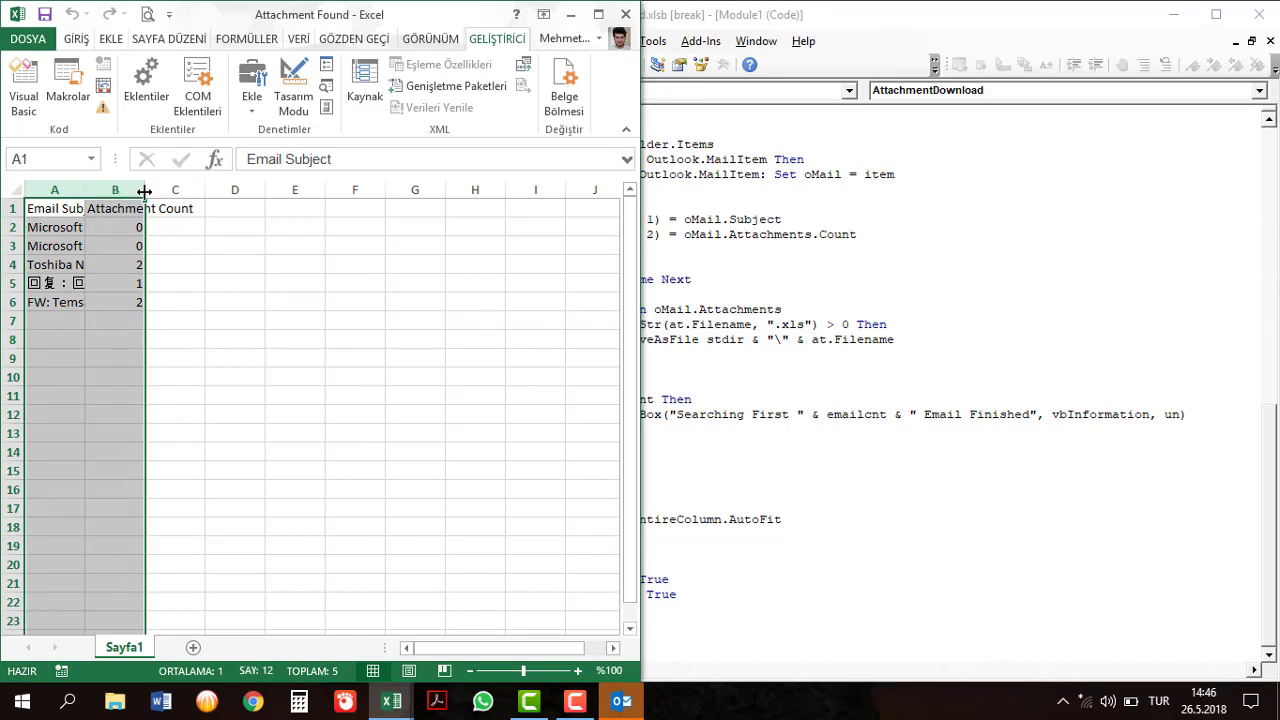
double_click(144, 191)
click(716, 279)
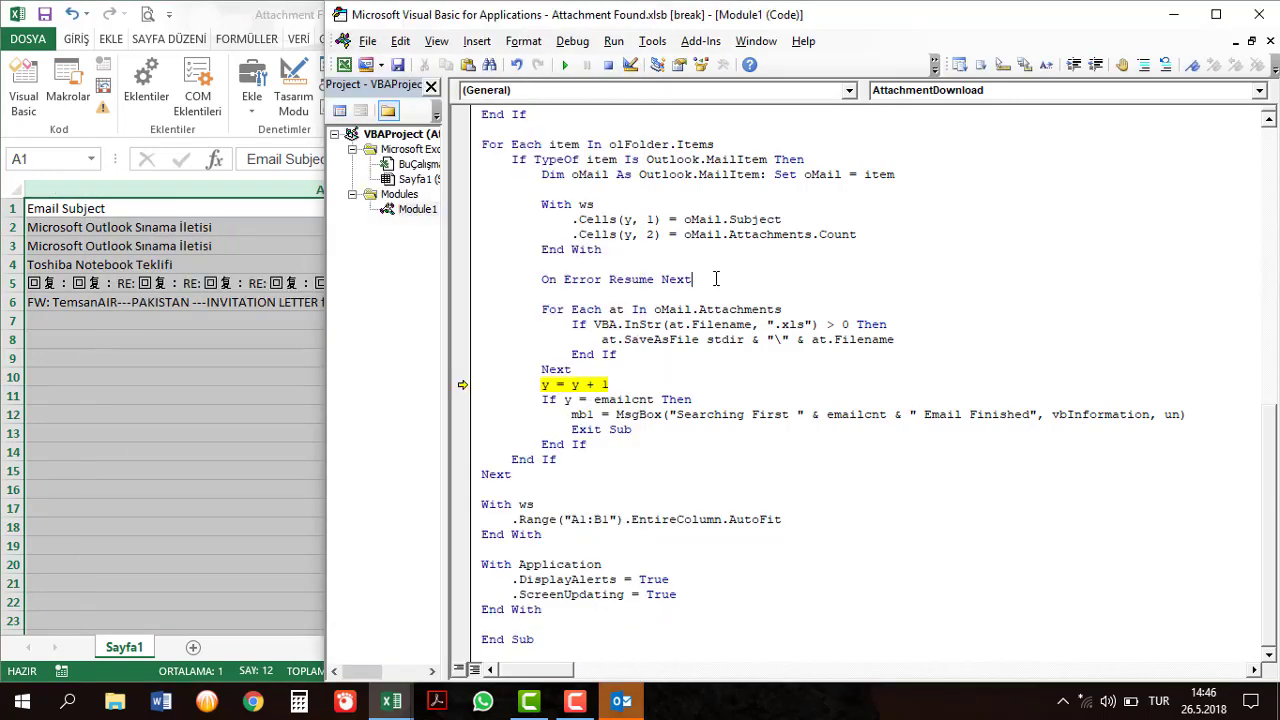
click(249, 300)
key(Right)
key(Right)
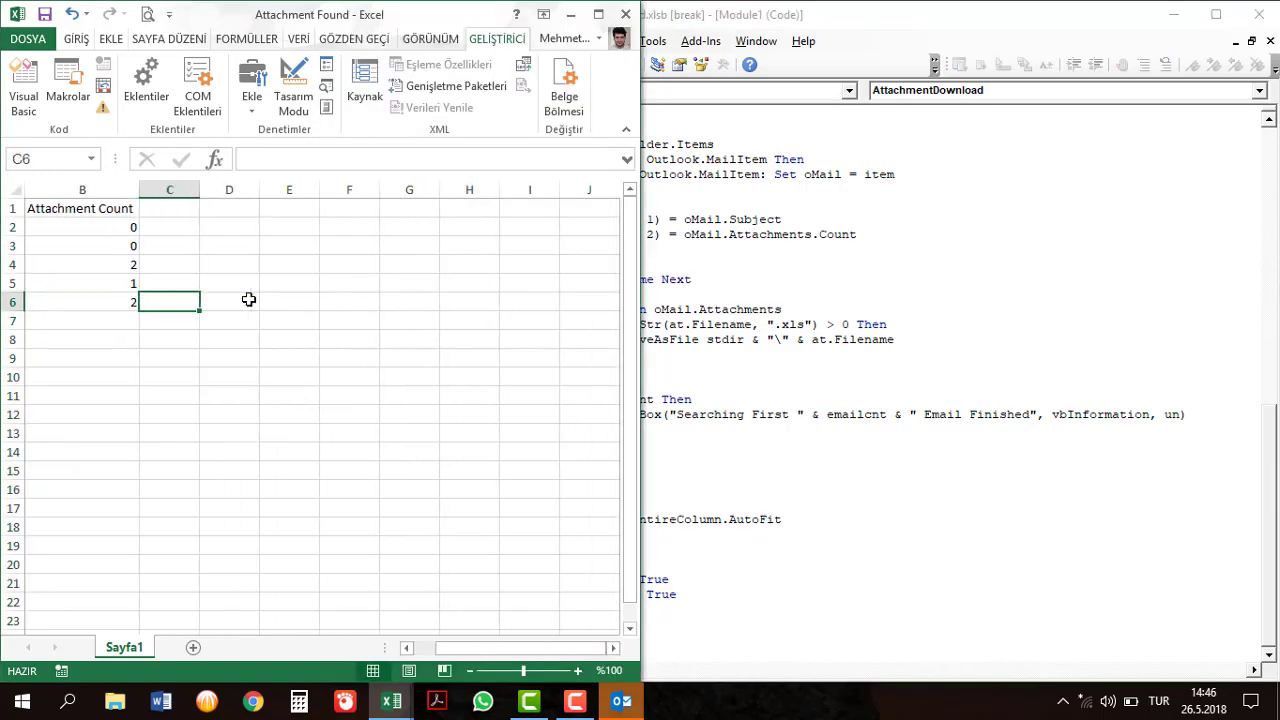
key(Left)
click(802, 436)
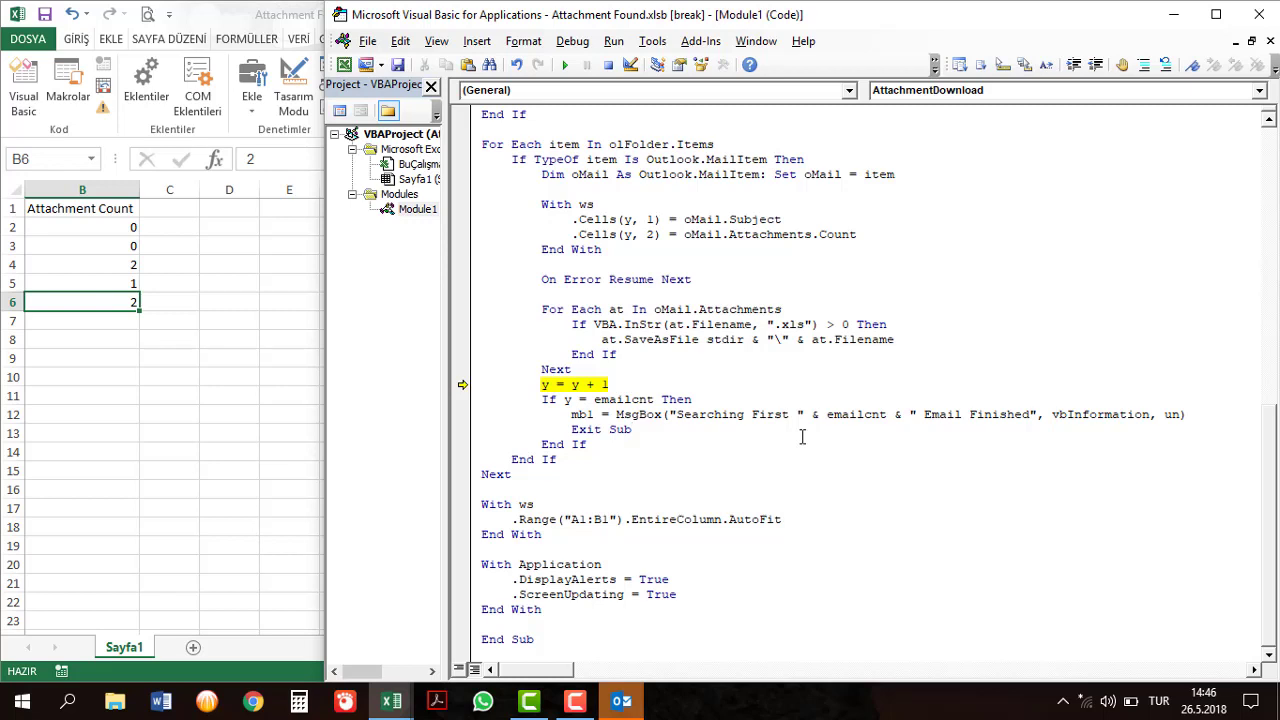
Replace Exit Sub with GoTo sonlandır and add a sonlandır: label after Next.
drag(632, 429, 572, 429)
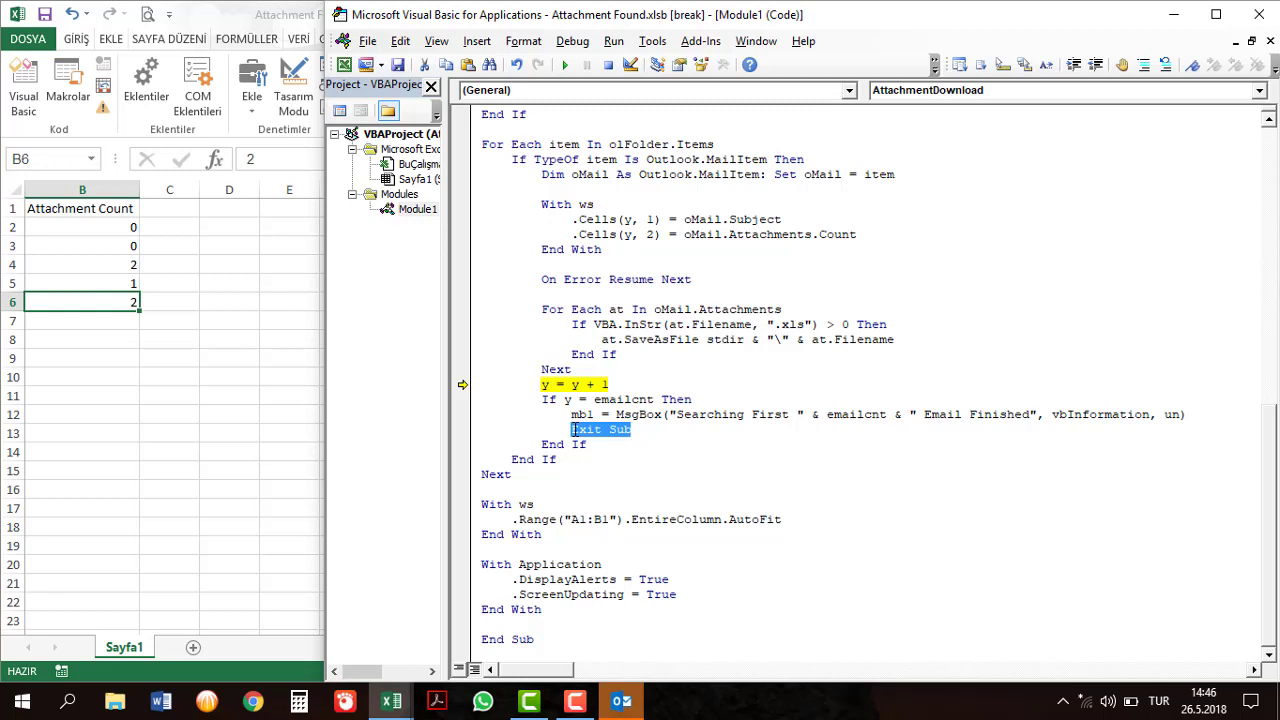
text(Goto )
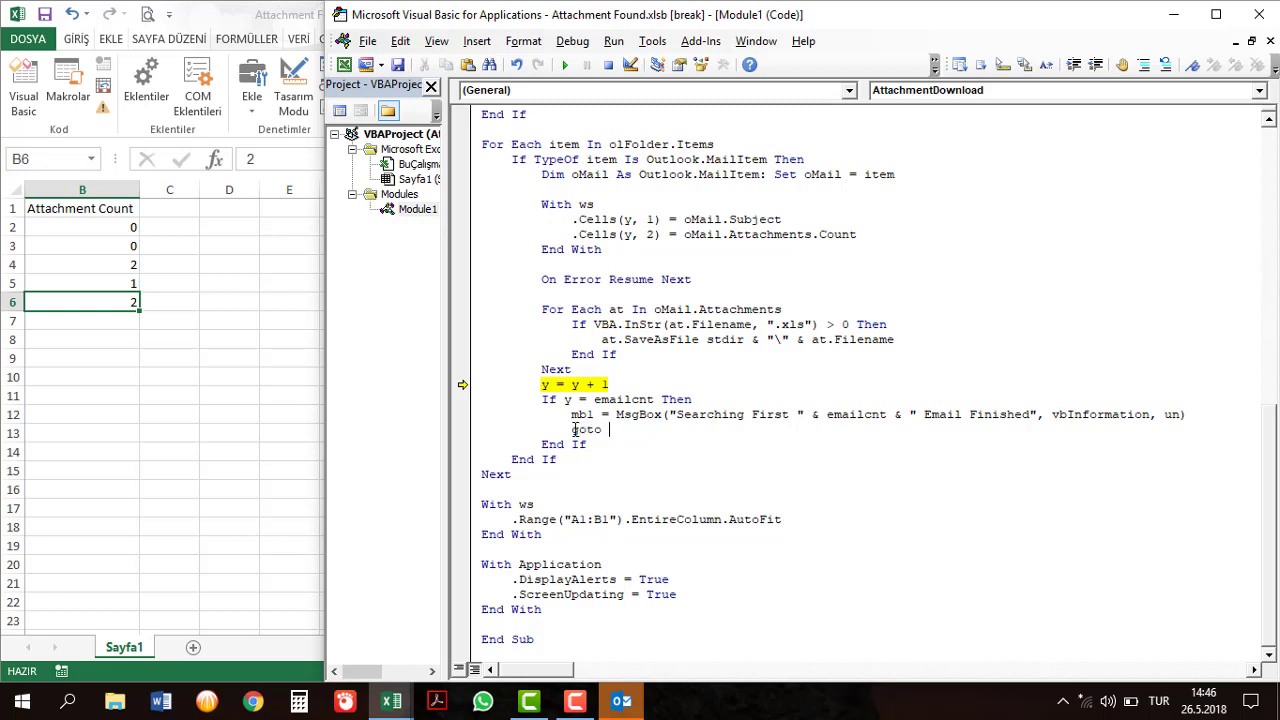
text(Sonlandır:)
key(Down)
key(Down)
text(sonland)
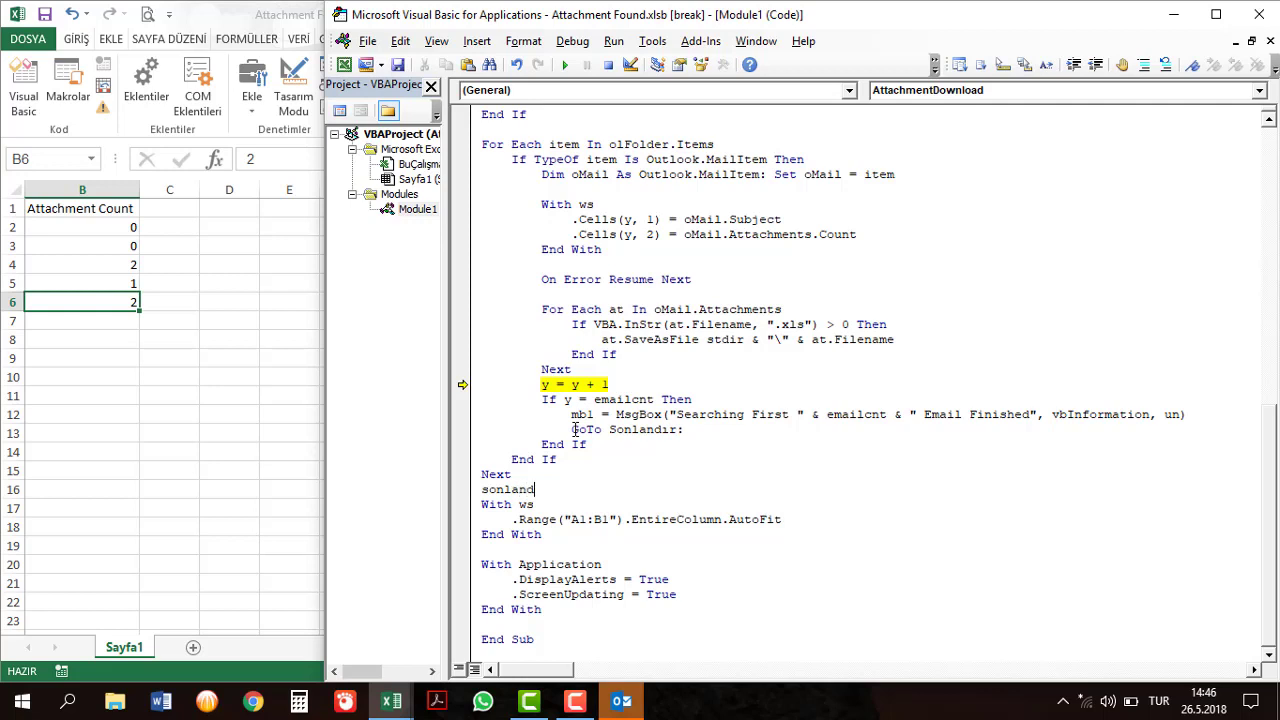
text(ır:)
text(r)
text(:)
key(Return)
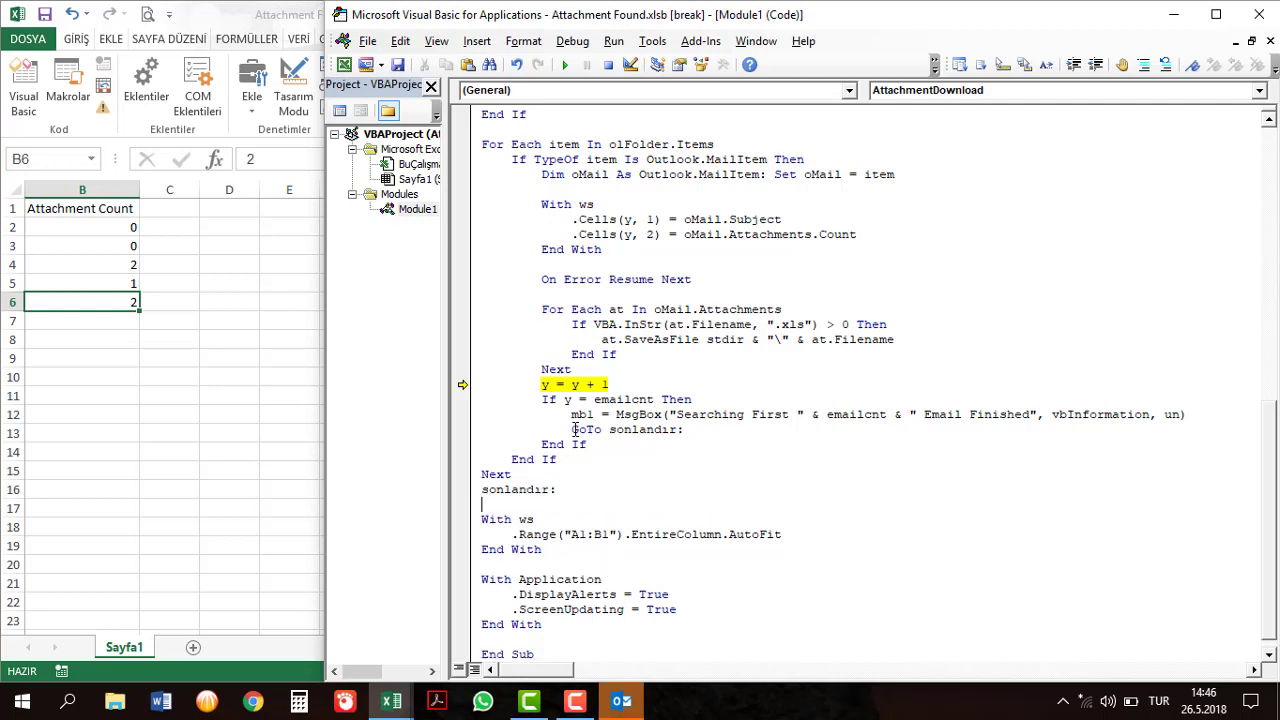
key(Up)
key(Return)
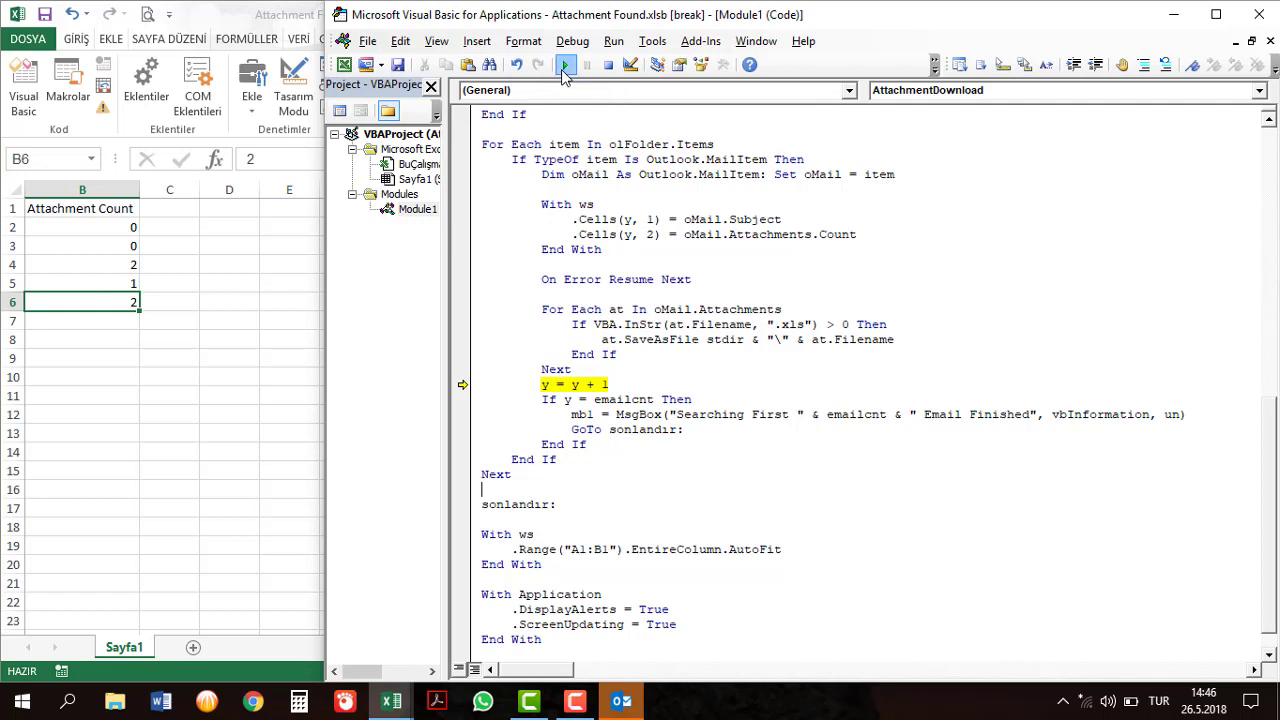
Resume the macro, then interrupt it and enter Debug mode.
click(565, 65)
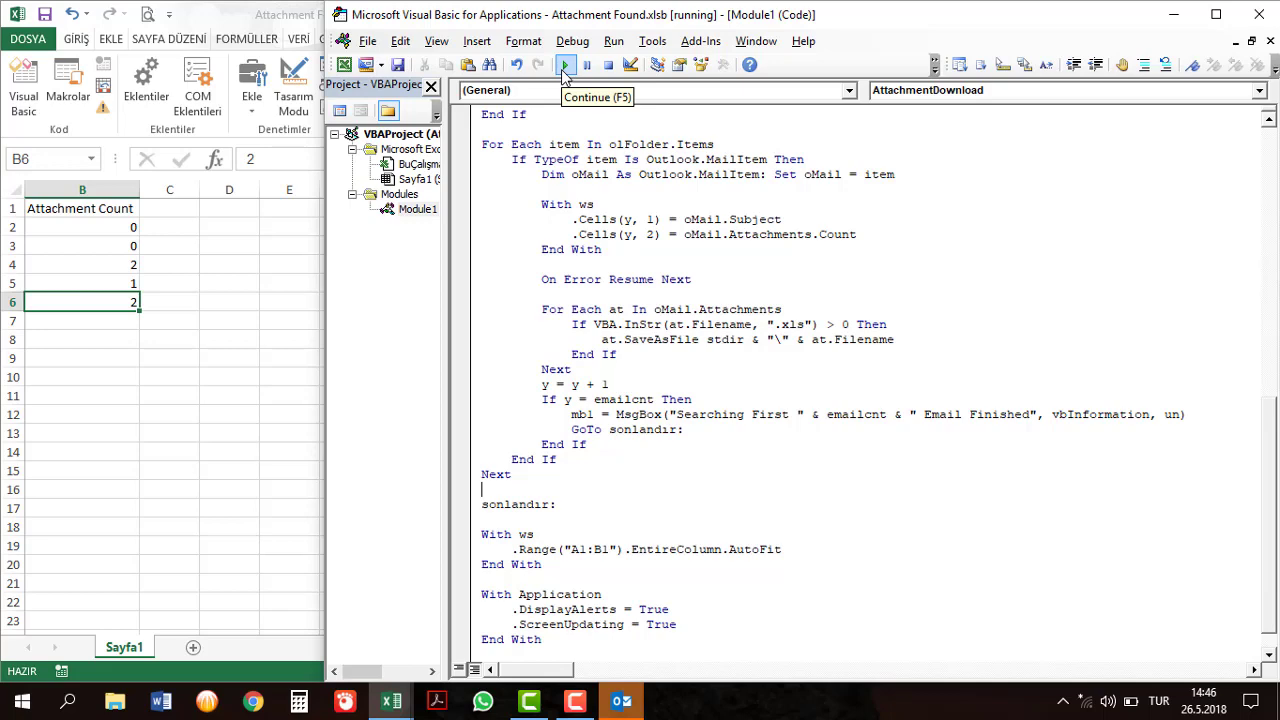
key(ctrl+Break)
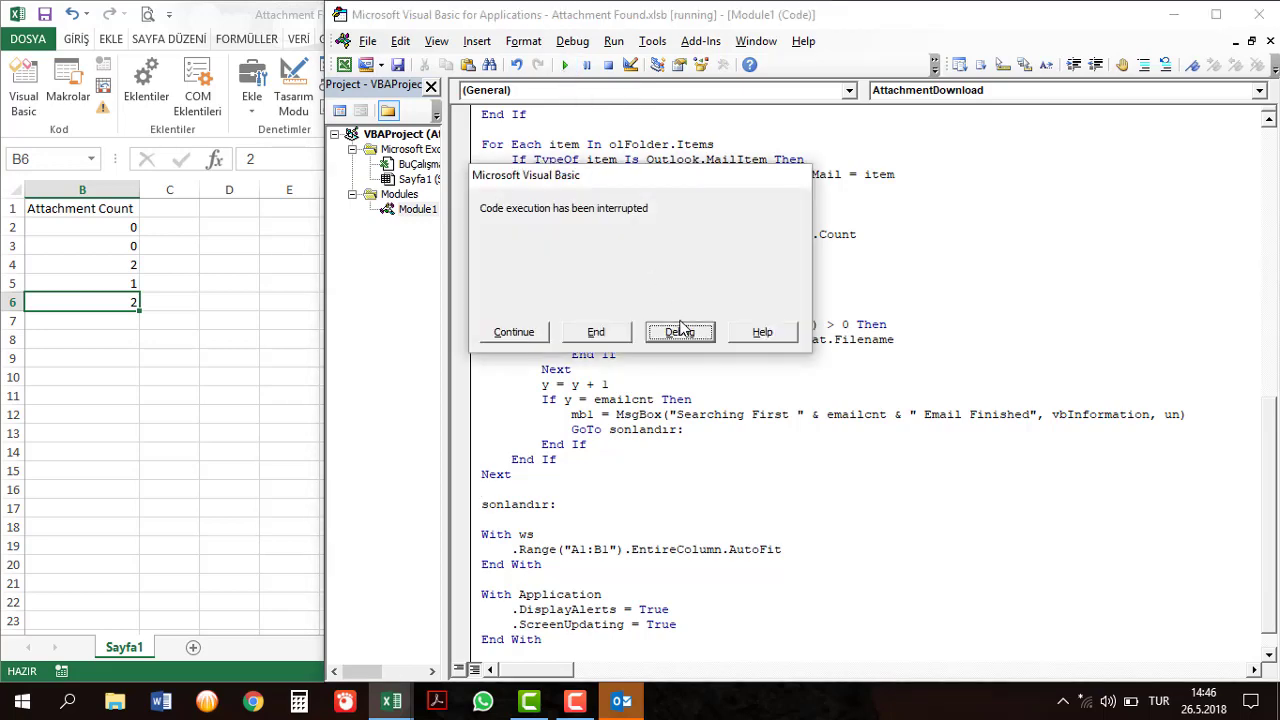
click(680, 331)
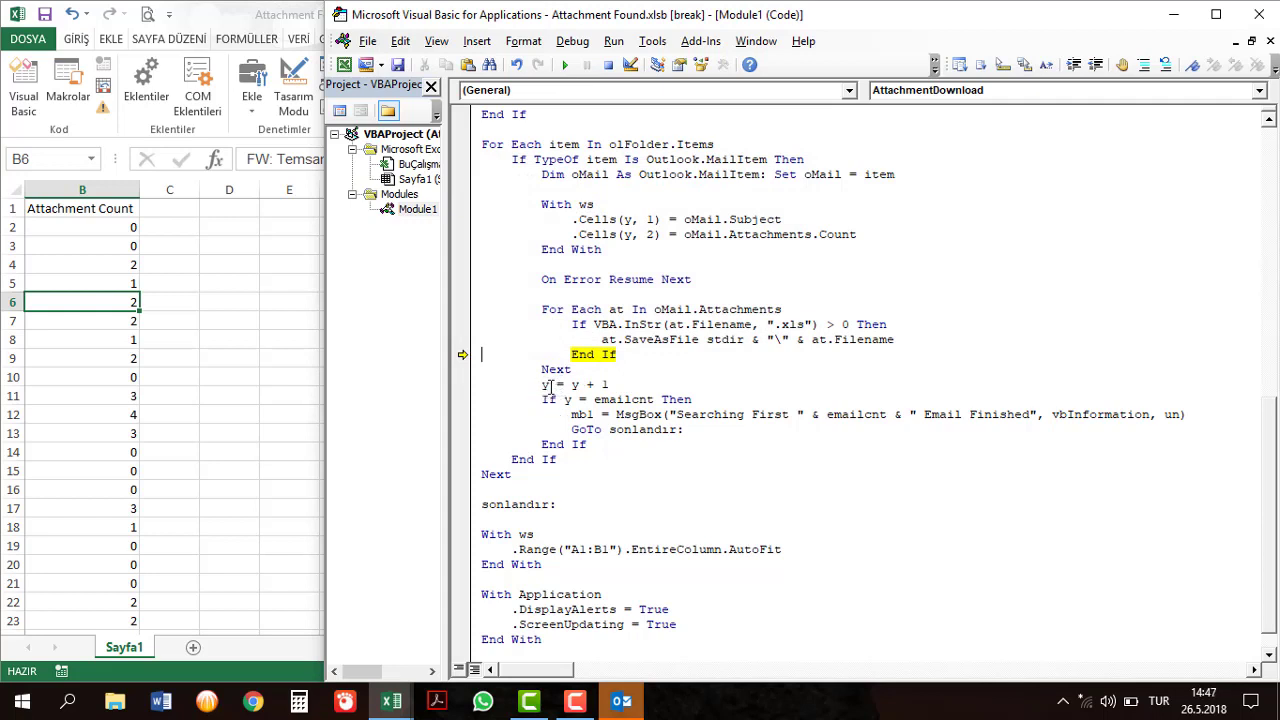
Set emailcnt to 500 from the Immediate window.
mouse_move(600, 403)
key(ctrl+g)
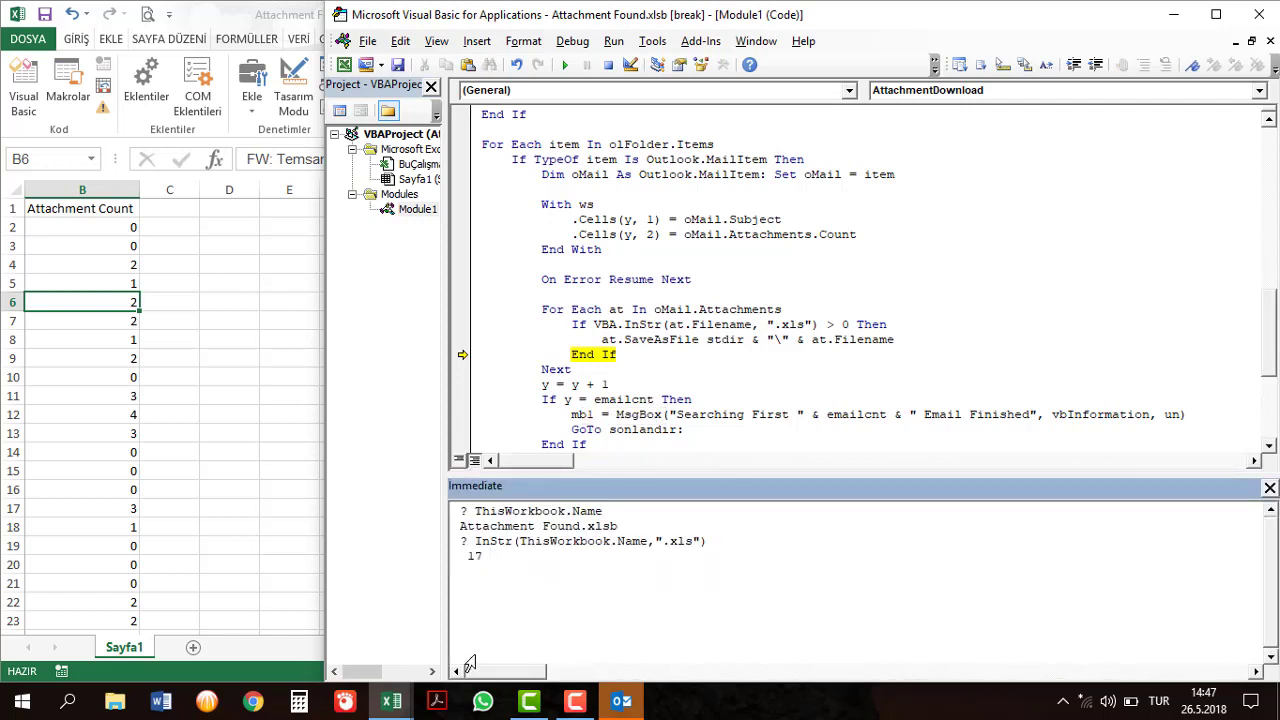
key(BackSpace)
key(BackSpace)
text(em)
key(ctrl+space)
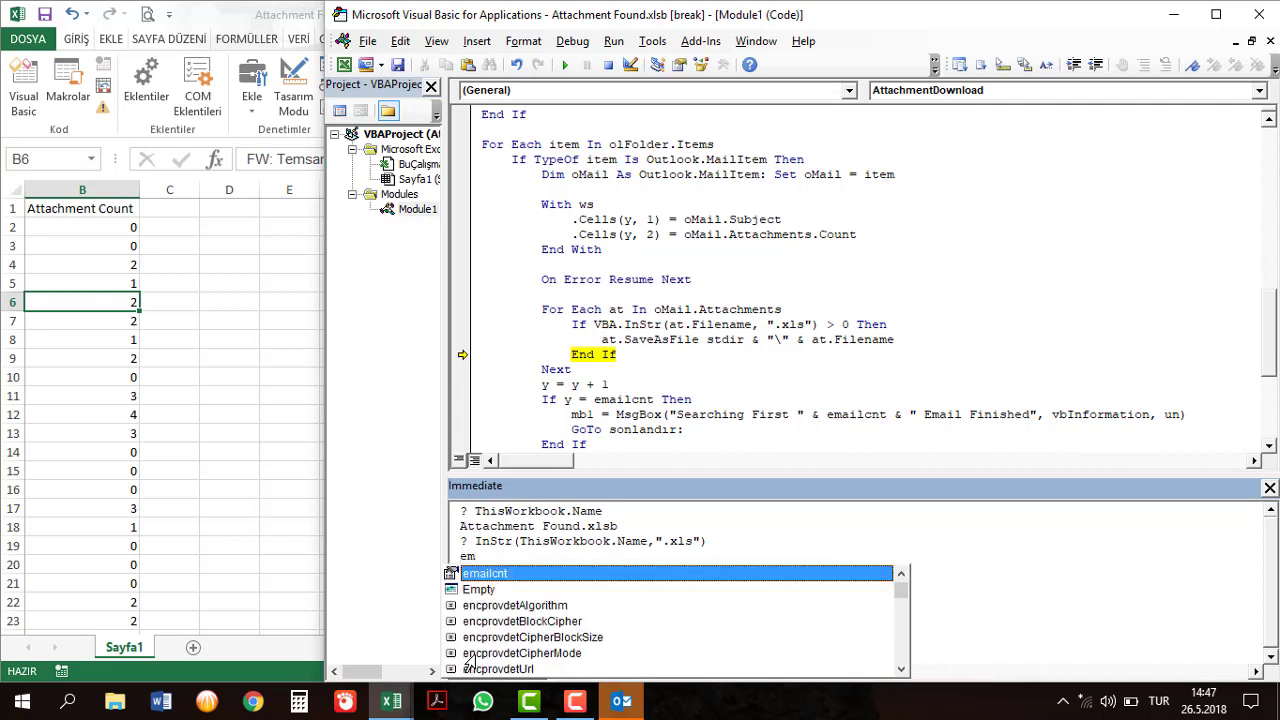
key(Tab)
text(500)
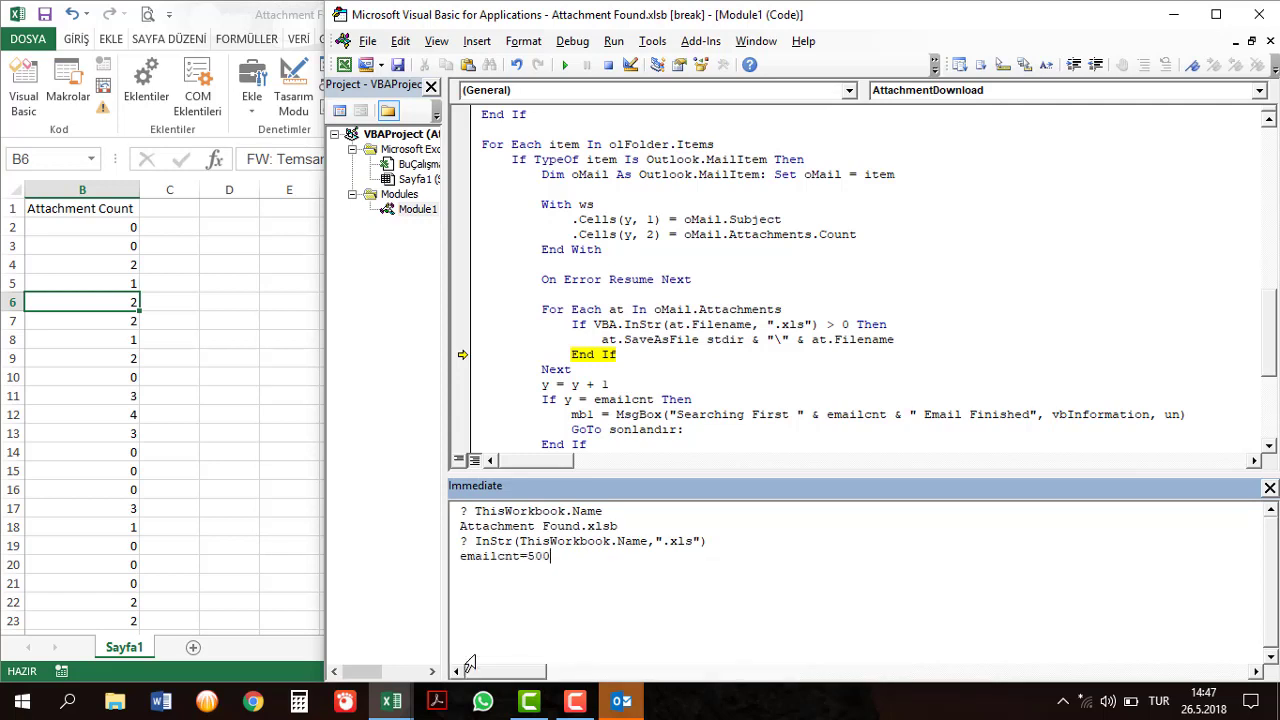
key(Return)
Let the 500-email run finish, then check subjects and counts down to row 499.
click(566, 65)
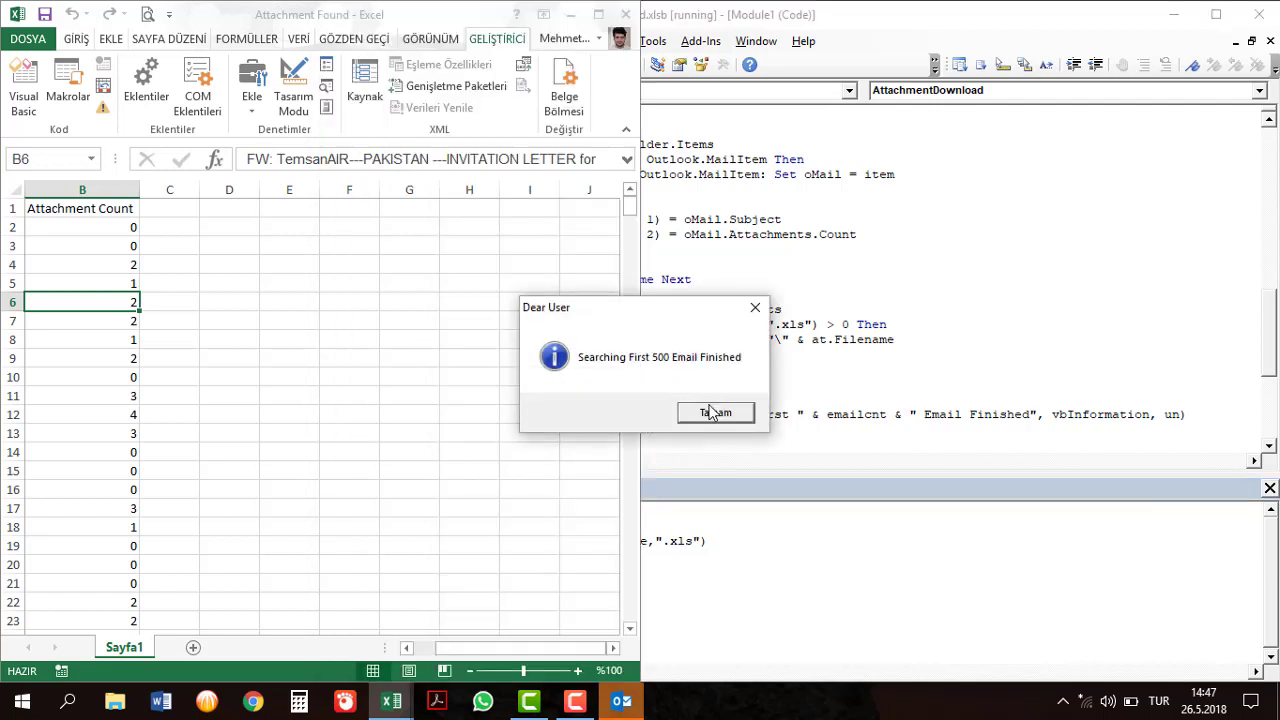
click(710, 413)
click(142, 357)
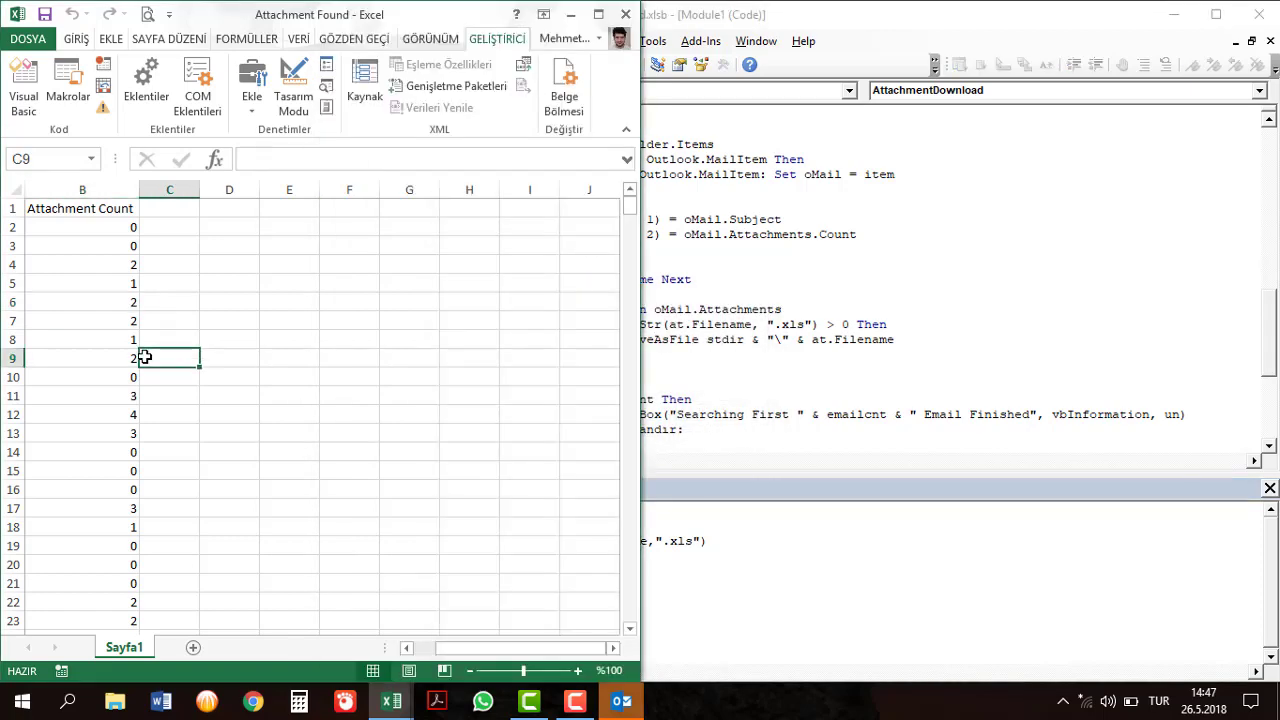
key(Left)
key(Right)
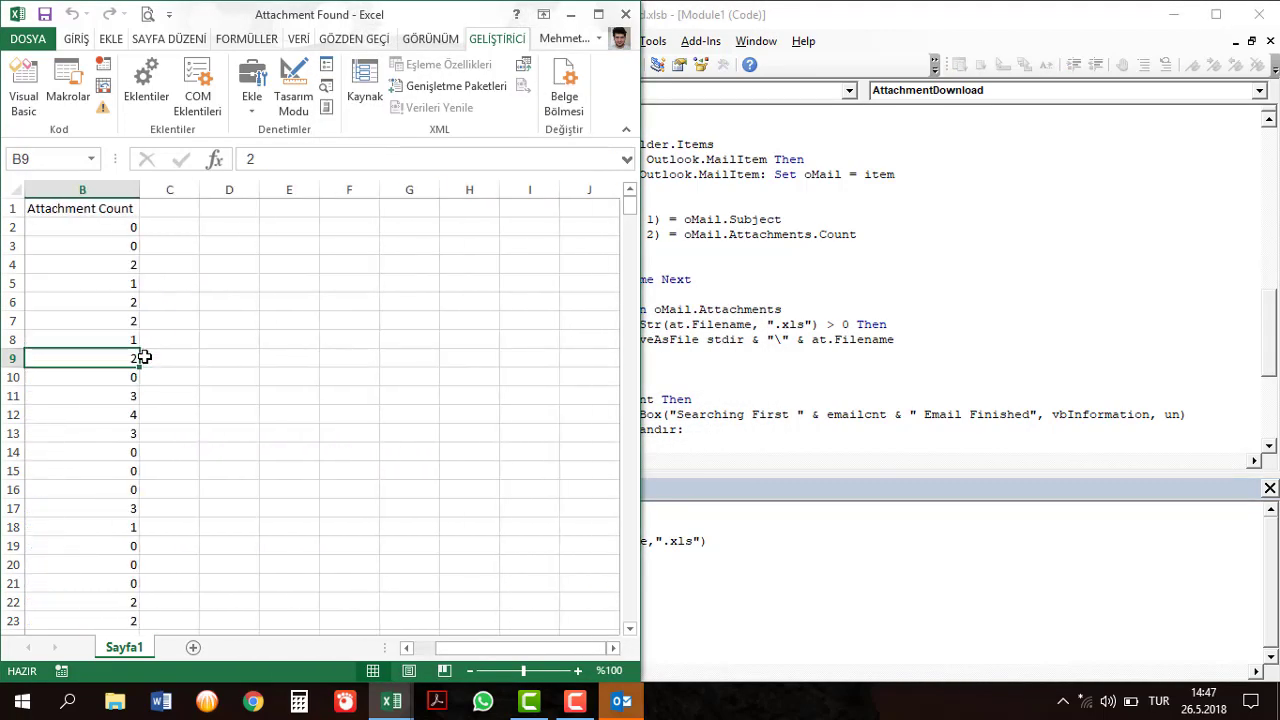
key(ctrl+Down)
key(Left)
key(Right)
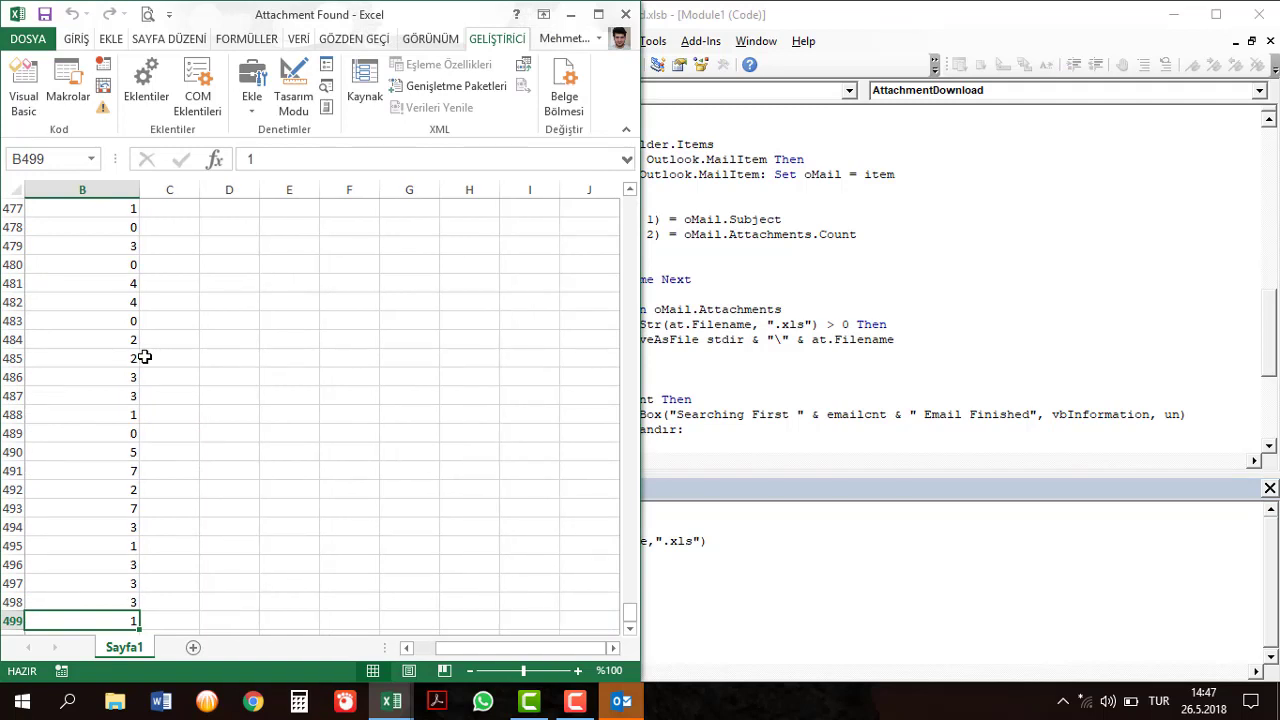
key(ctrl+Home)
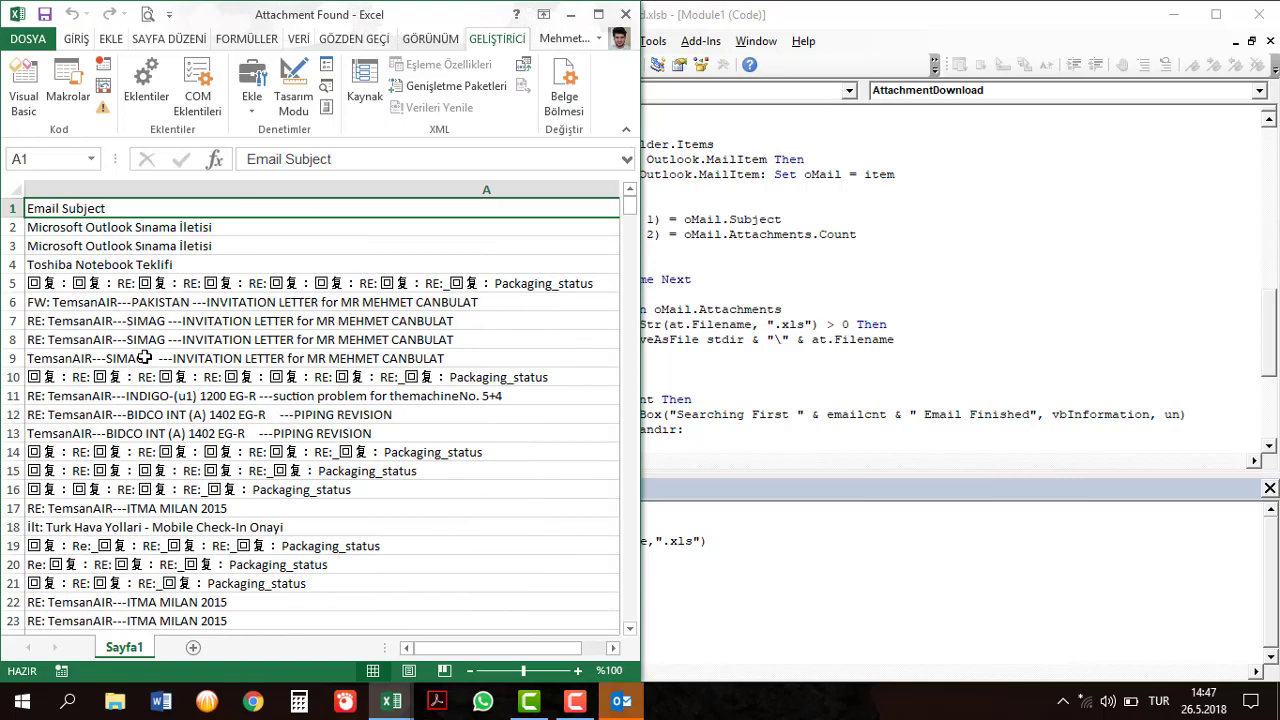
key(Right)
key(Down)
key(Down)
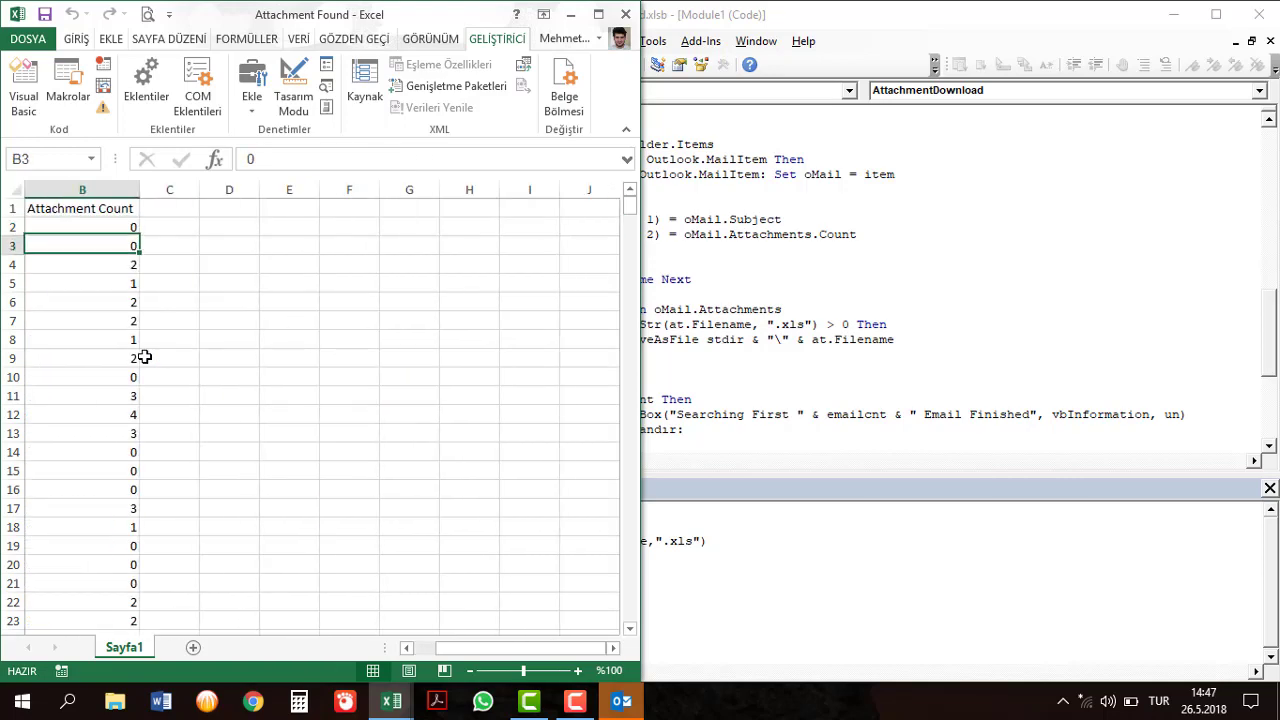
key(Down)
key(Down)
key(Down)
key(Down)
key(Down)
key(Down)
Open the Attachments Folder maximized and browse the 21 saved Excel files.
key(super+d)
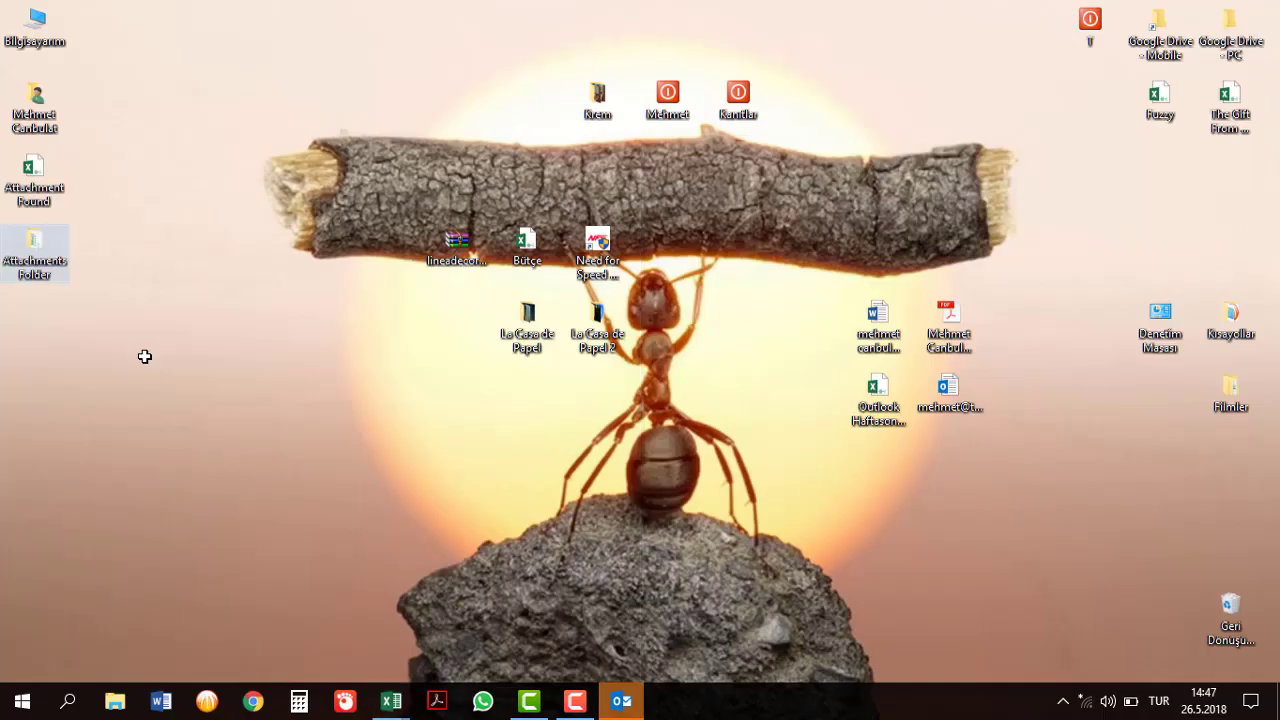
double_click(40, 262)
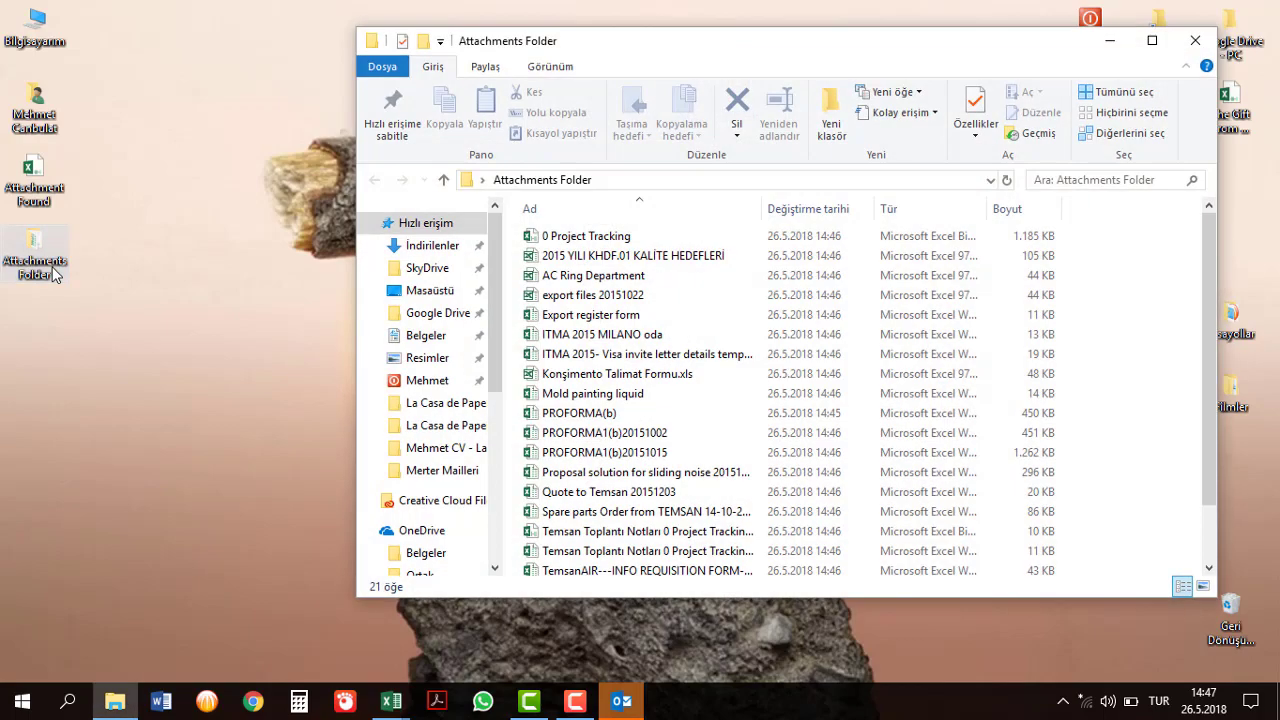
click(1152, 42)
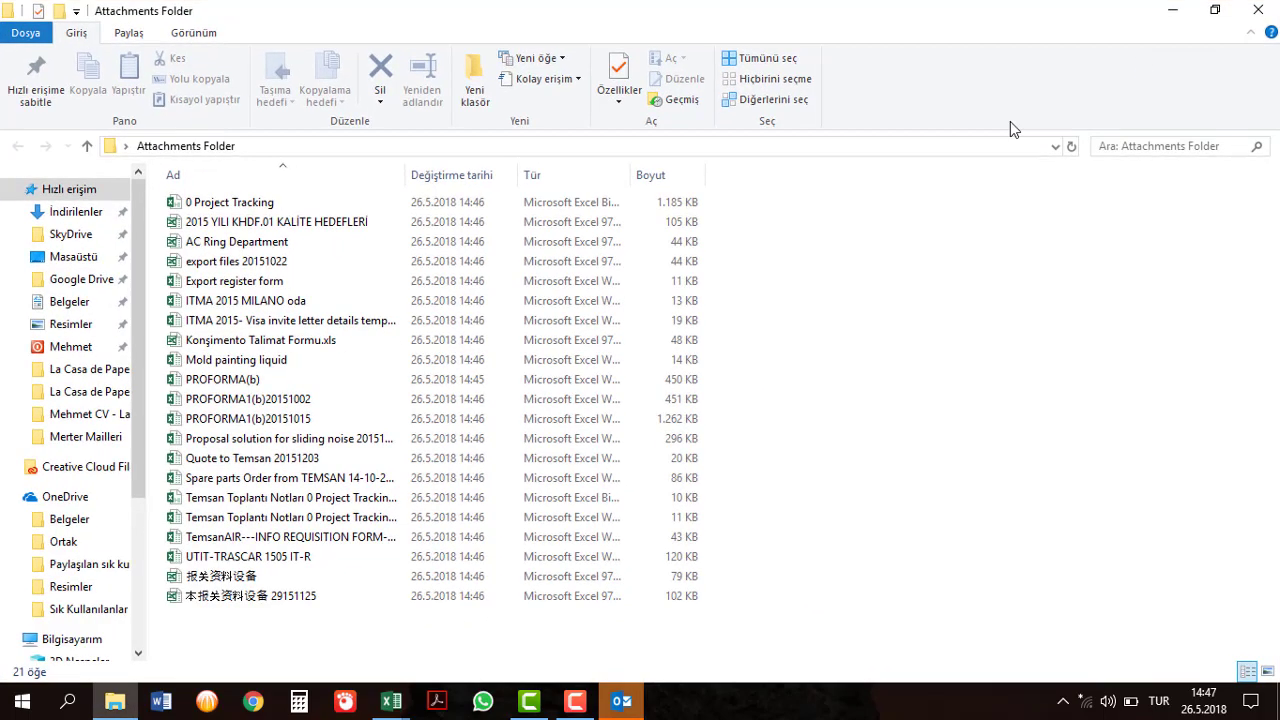
click(352, 457)
key(End)
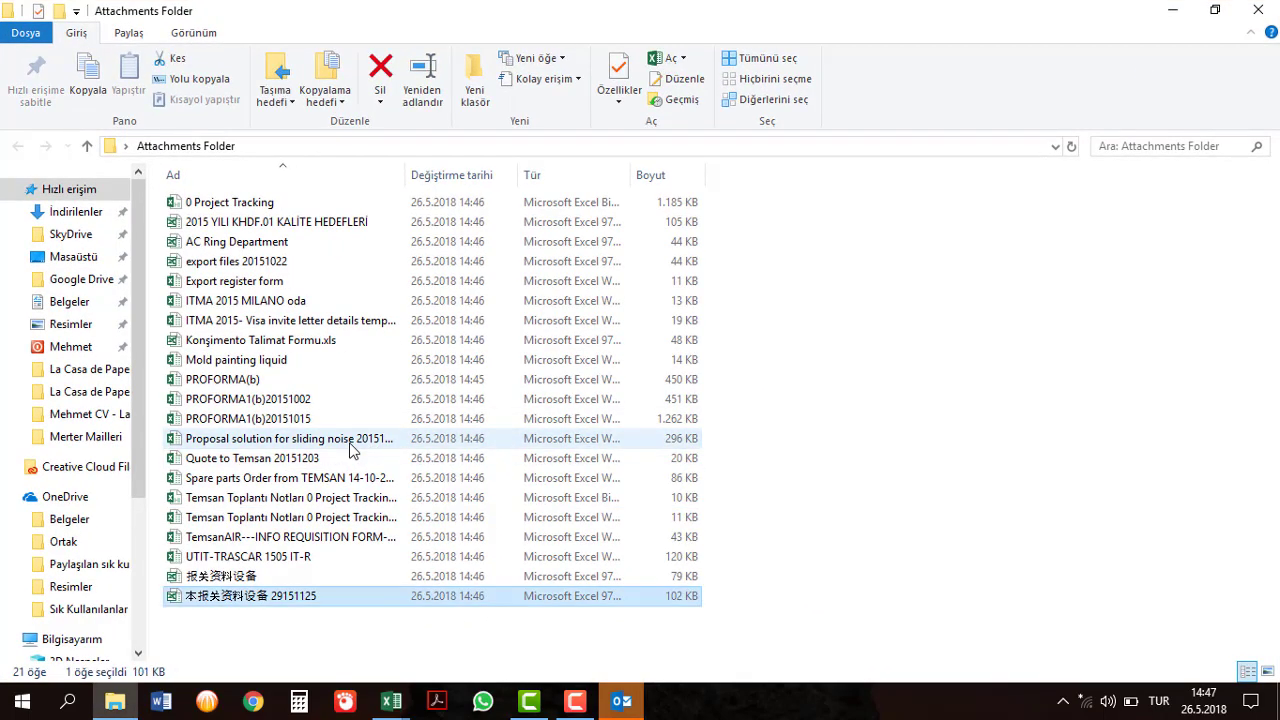
key(Up)
key(s)
key(Home)
key(Return)
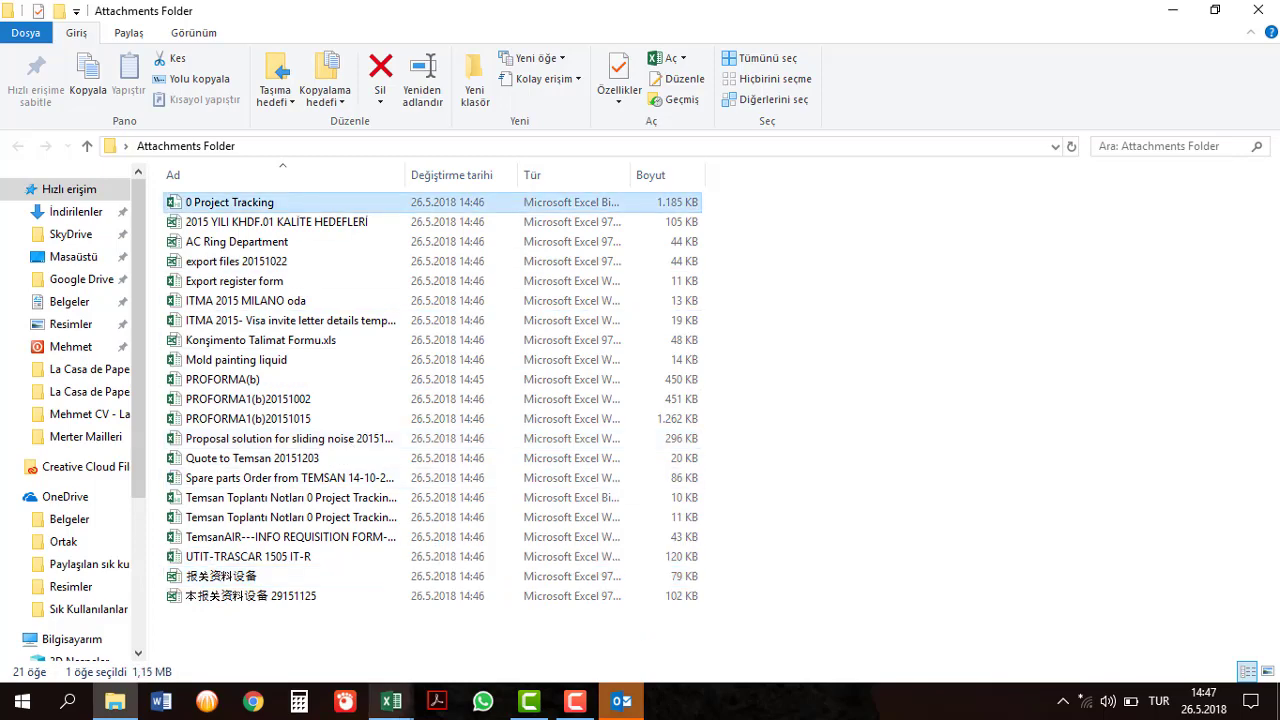
Bring the VBA editor forward, maximize it to full screen, and close the Immediate pane.
mouse_move(405, 705)
click(443, 618)
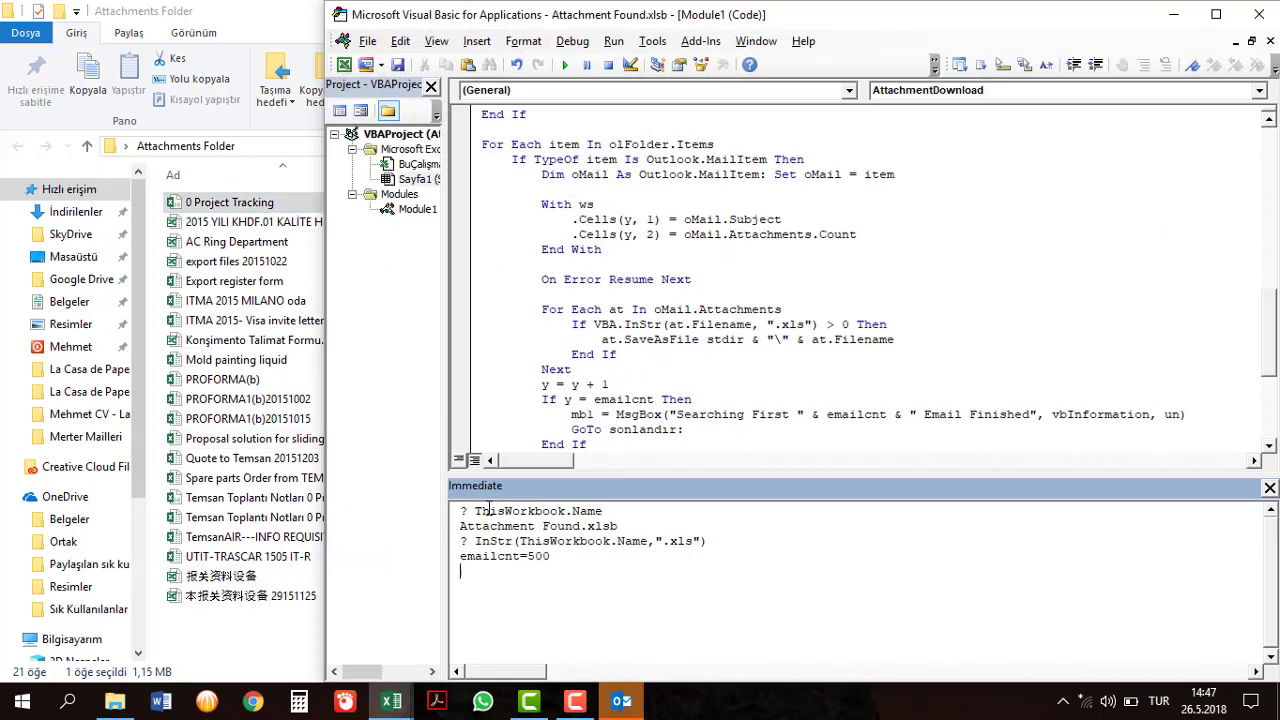
click(1215, 14)
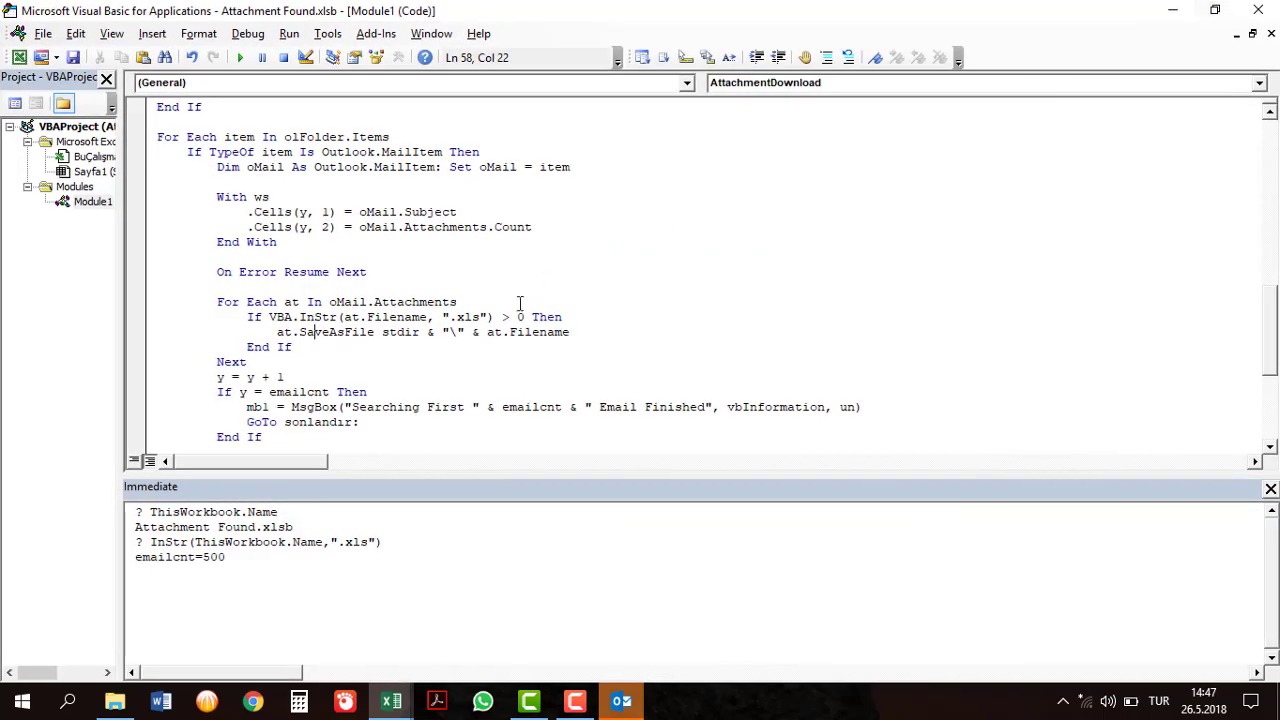
click(1270, 488)
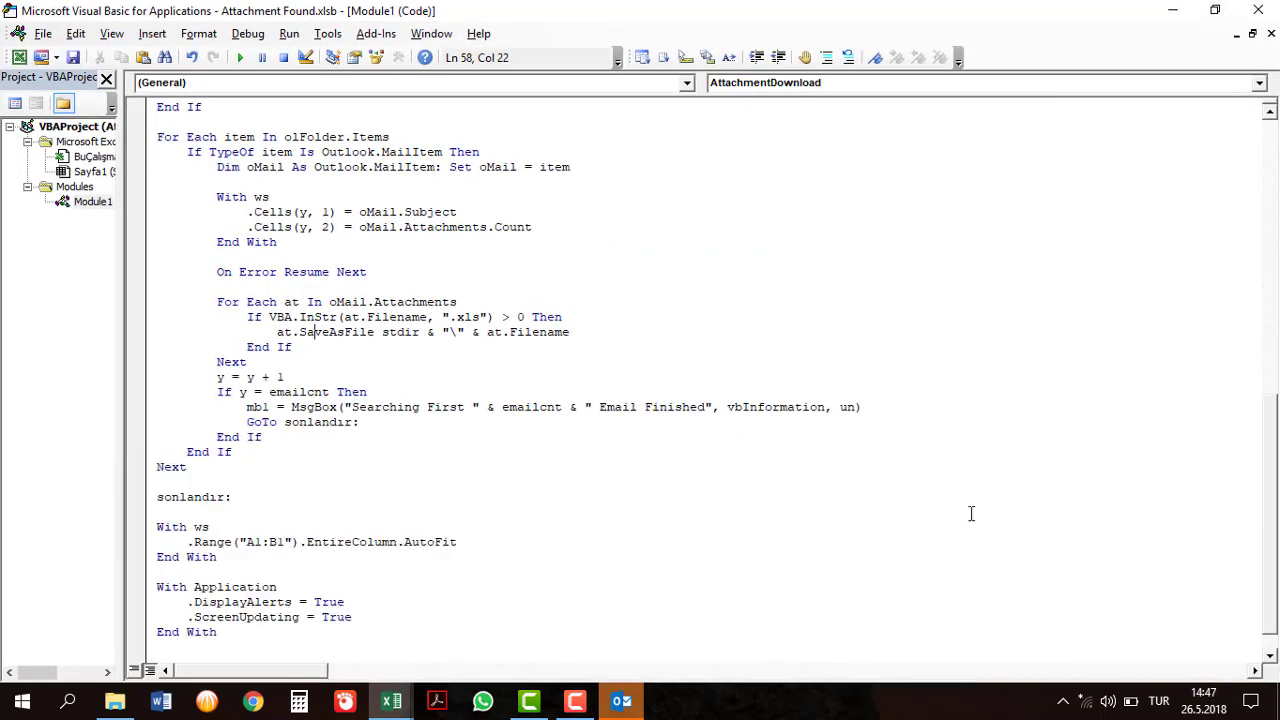
Review the AttachmentDownload code from End Sub back up toward its first line.
click(626, 524)
key(ctrl+End)
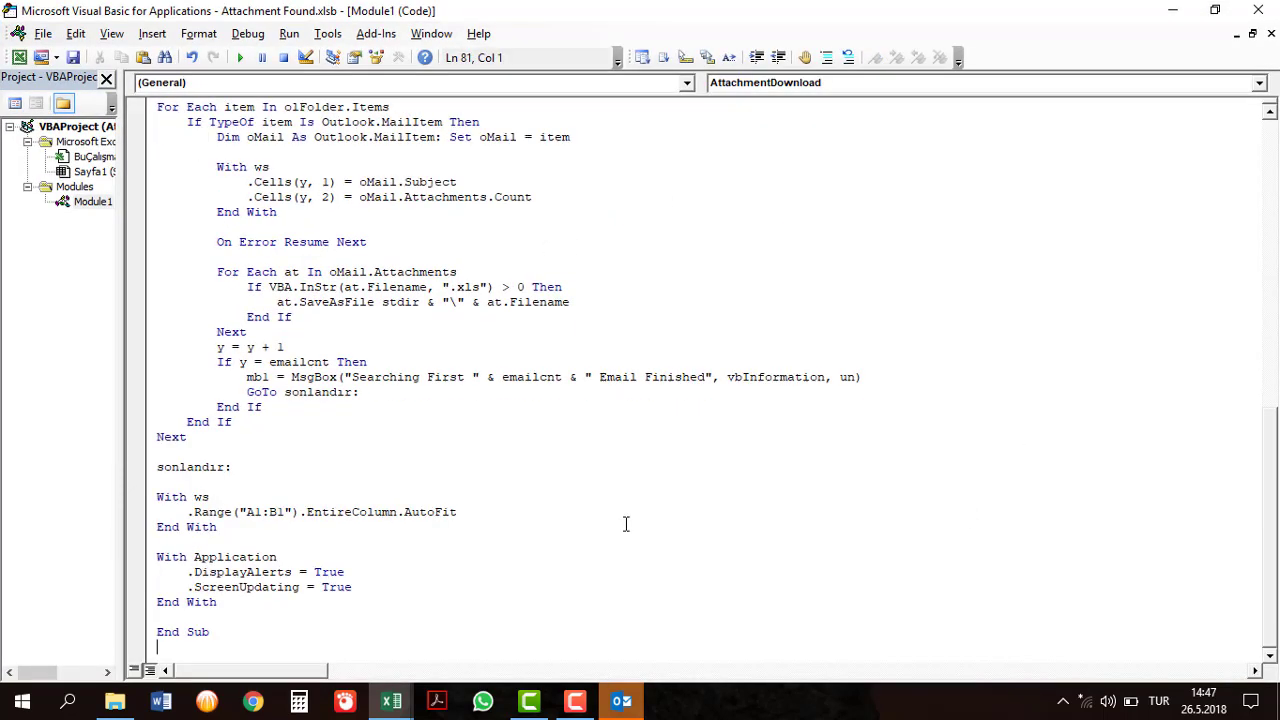
key(End)
key(Up)
key(Up)
key(Up)
key(Up)
key(Up)
key(Up)
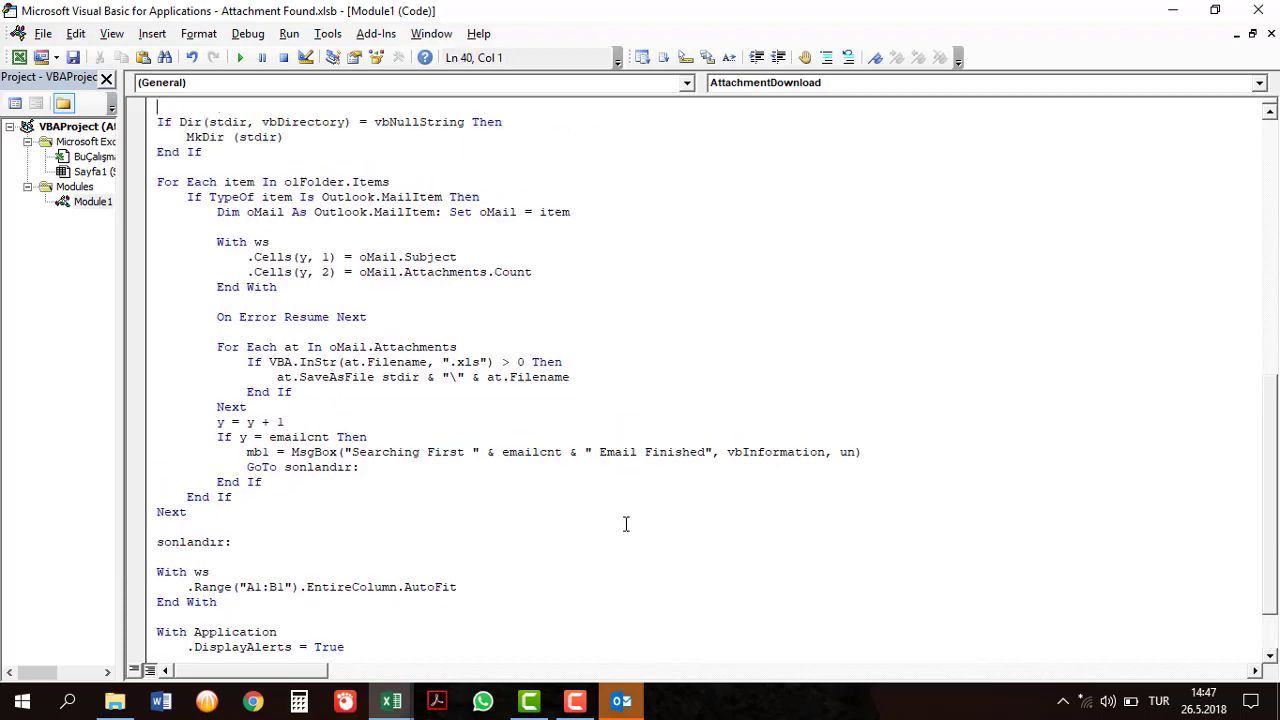
key(Up)
key(Up)
key(Up)
key(Up)
key(Up)
key(Up)
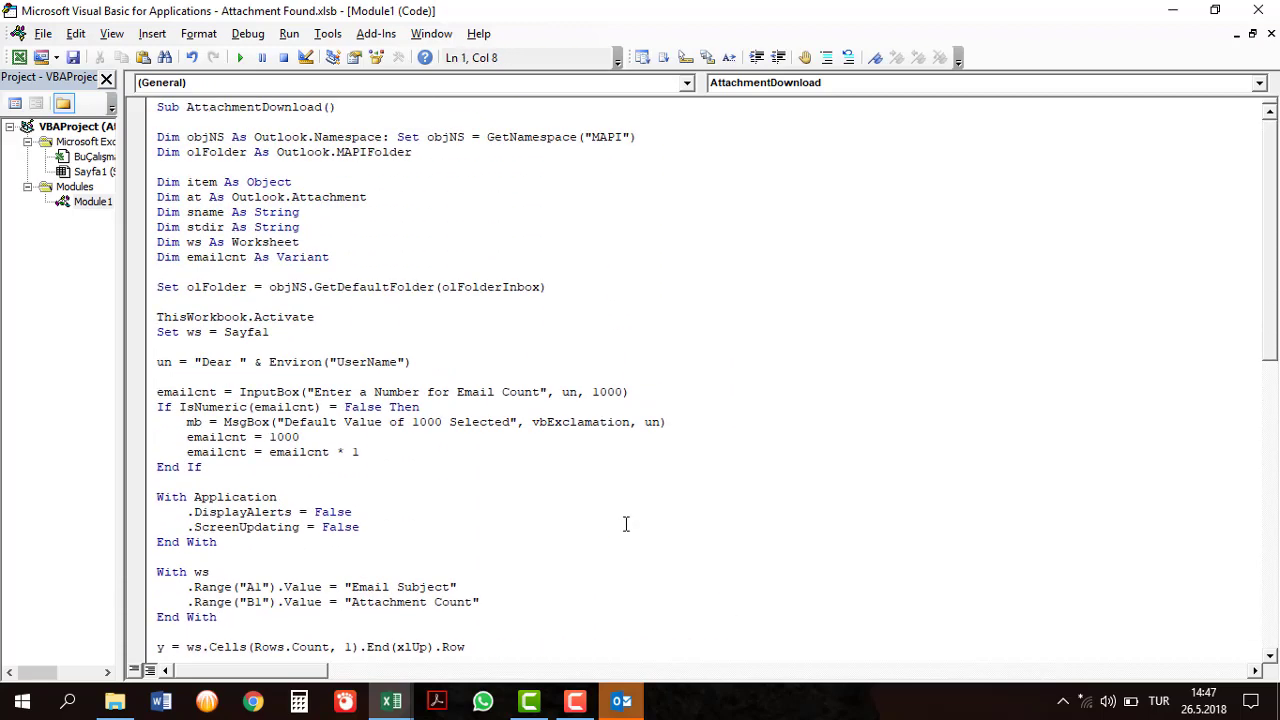